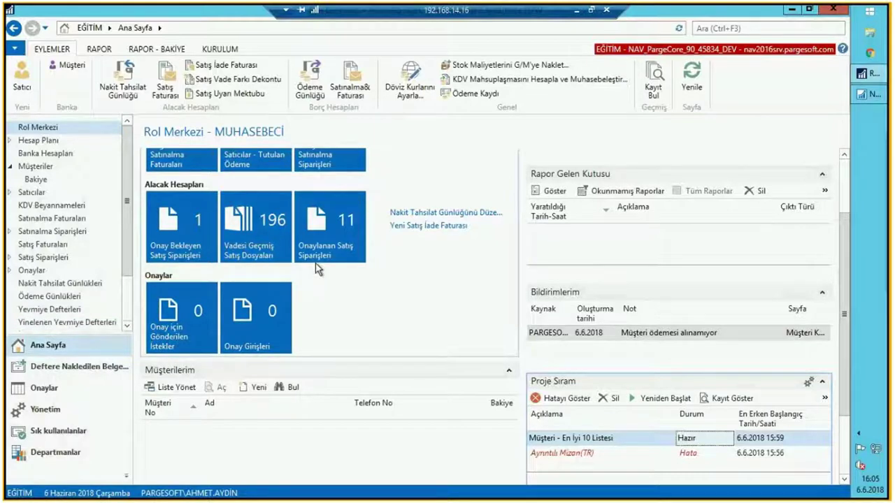
- Search for "kullanıcı kişi" and open the Kullanıcı Kişiselleştirmesi page
{"action": "scroll", "coordinate": [483, 260], "scroll_direction": "up", "scroll_amount": 3}
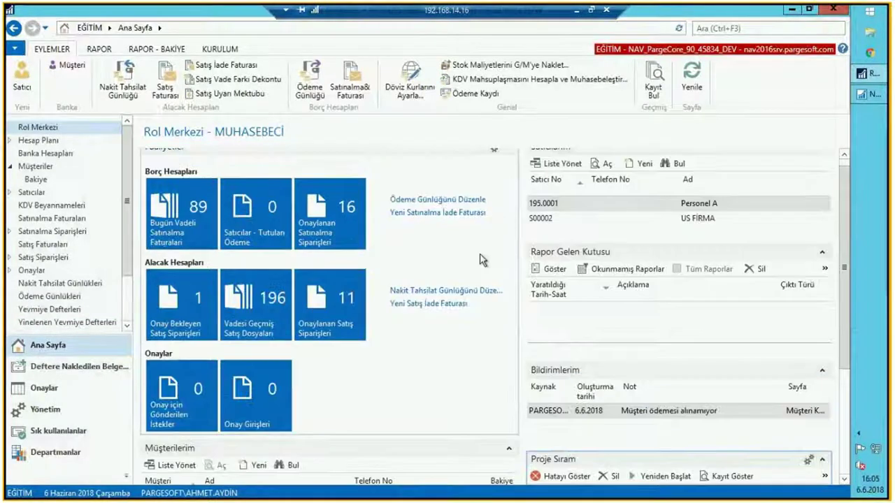
{"action": "scroll", "coordinate": [420, 196], "scroll_direction": "up", "scroll_amount": 1}
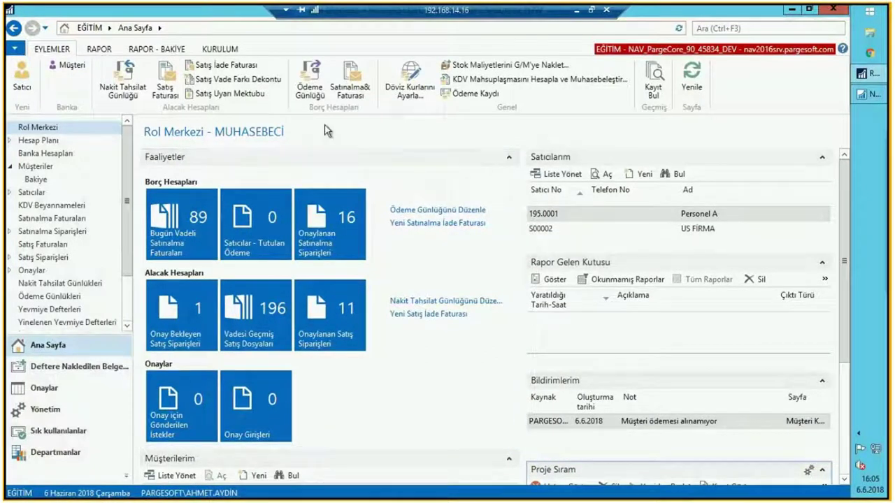
{"action": "left_click", "coordinate": [709, 28]}
{"action": "type", "text": "kull"}
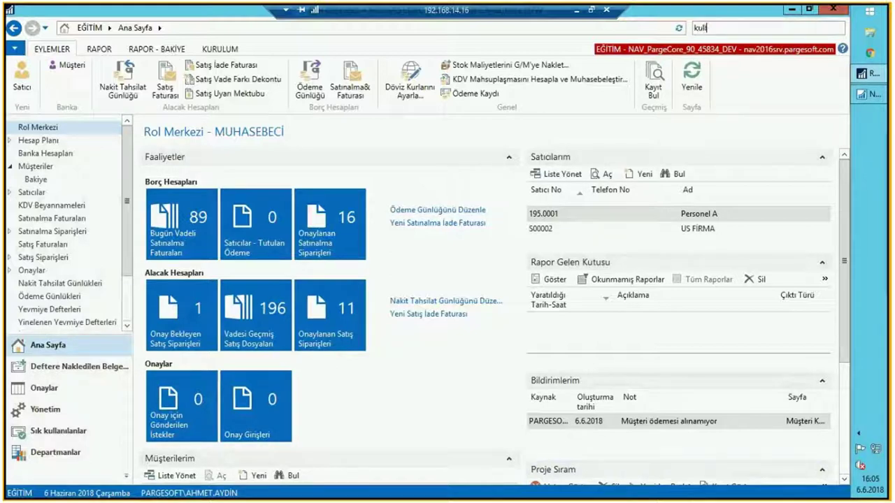
{"action": "type", "text": "anıcı l"}
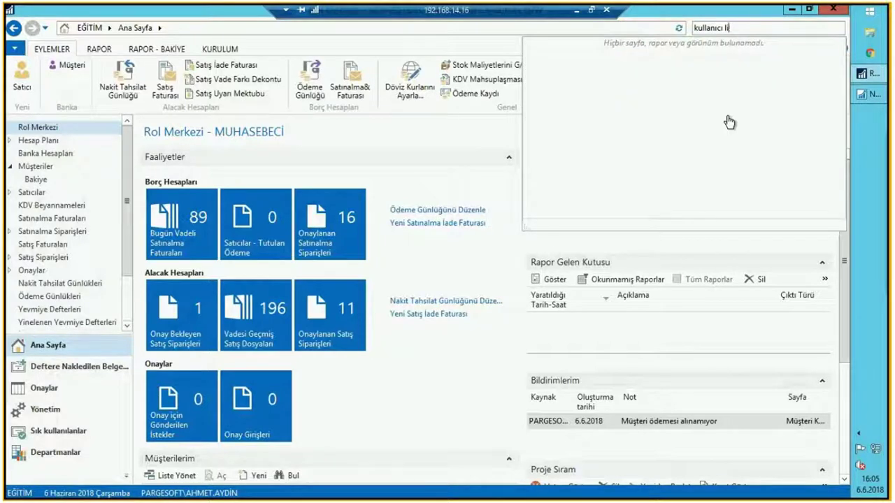
{"action": "key", "text": "BackSpace"}
{"action": "type", "text": "kiş"}
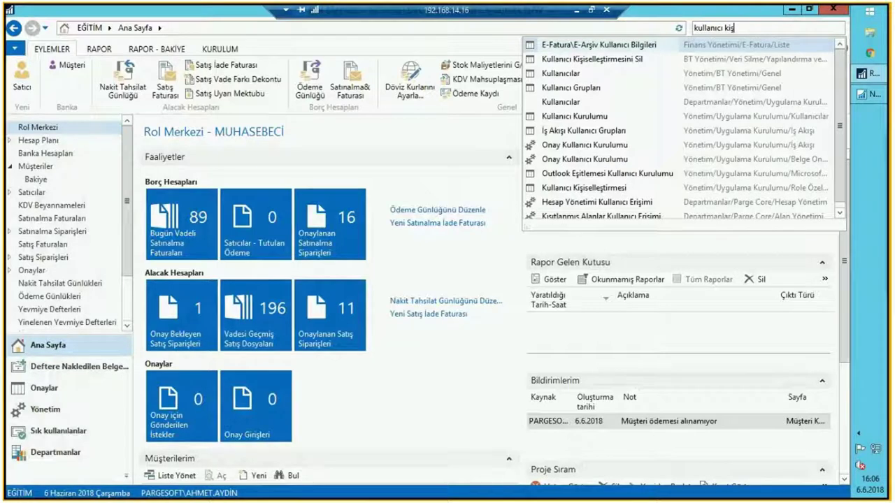
{"action": "key", "text": "BackSpace"}
{"action": "type", "text": "i"}
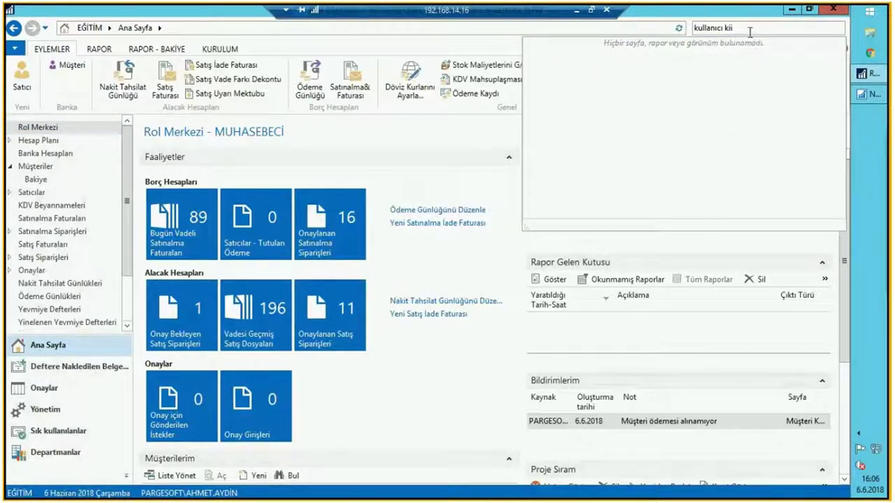
{"action": "key", "text": "BackSpace"}
{"action": "type", "text": "şi"}
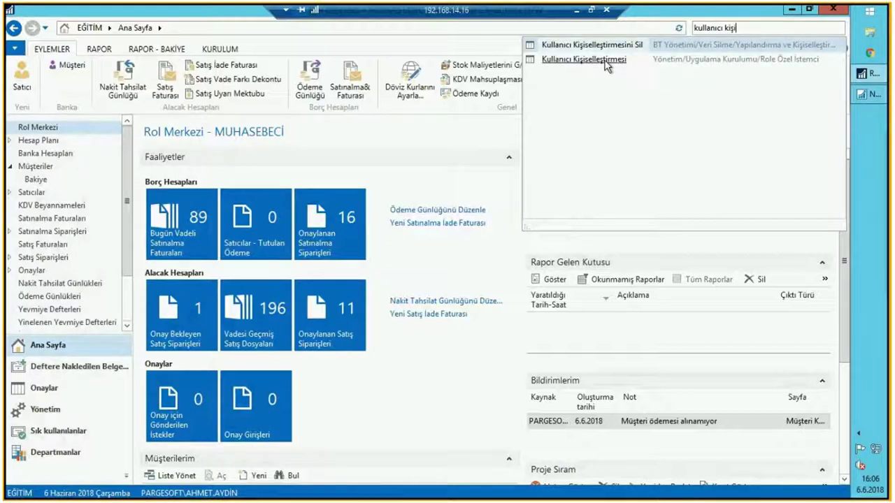
{"action": "left_click", "coordinate": [604, 62]}
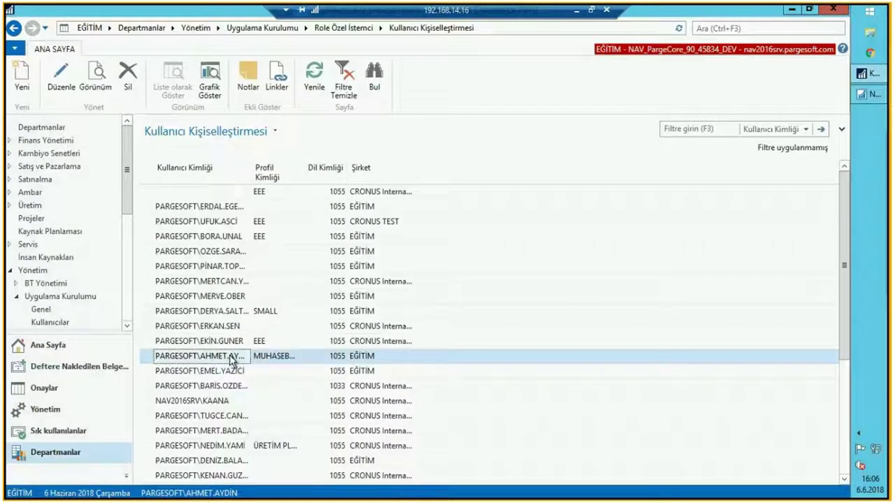
- Open the signed-in user's personalization card and set Profil Kimliği to PROJE YÖNETİCİSİ
{"action": "double_click", "coordinate": [231, 360]}
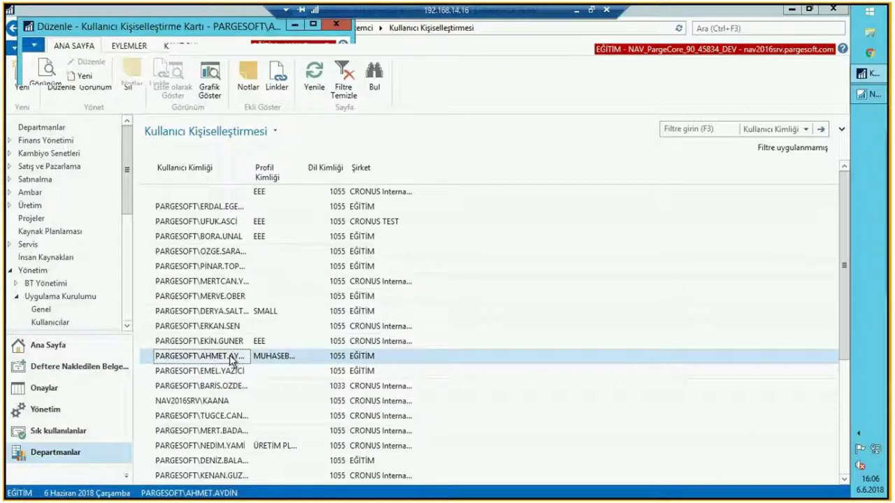
{"action": "left_click", "coordinate": [187, 189]}
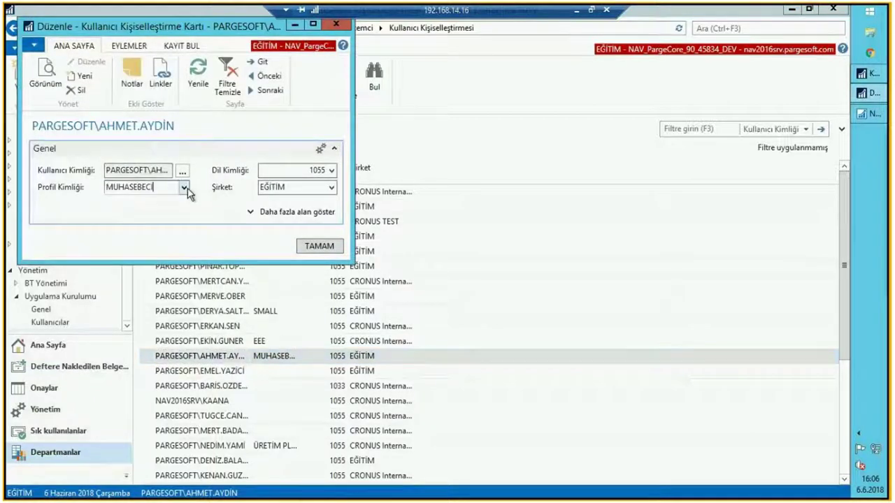
{"action": "left_click", "coordinate": [185, 187]}
{"action": "scroll", "coordinate": [173, 283], "scroll_direction": "down", "scroll_amount": 1}
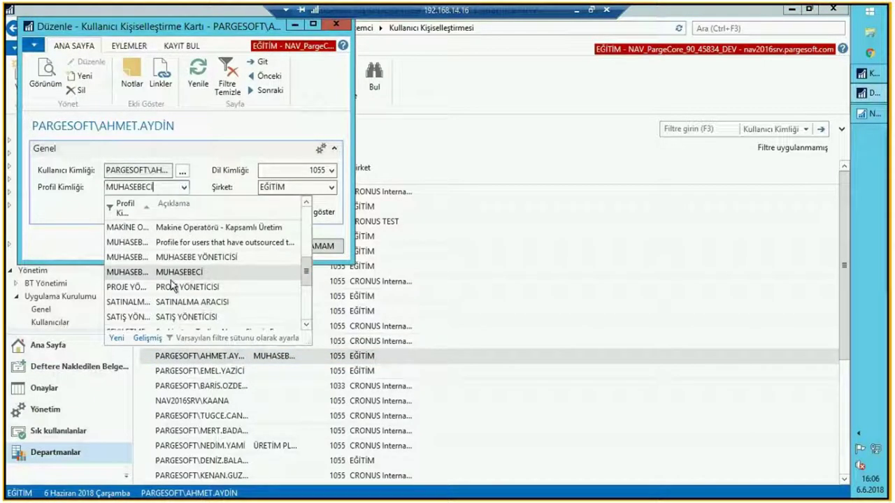
{"action": "left_click", "coordinate": [173, 285]}
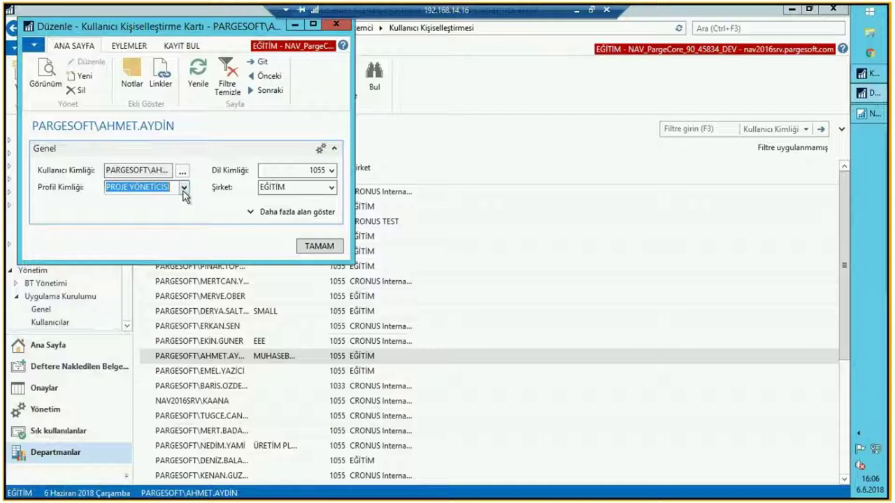
{"action": "left_click", "coordinate": [183, 188]}
{"action": "left_click", "coordinate": [184, 189]}
{"action": "left_click", "coordinate": [320, 248]}
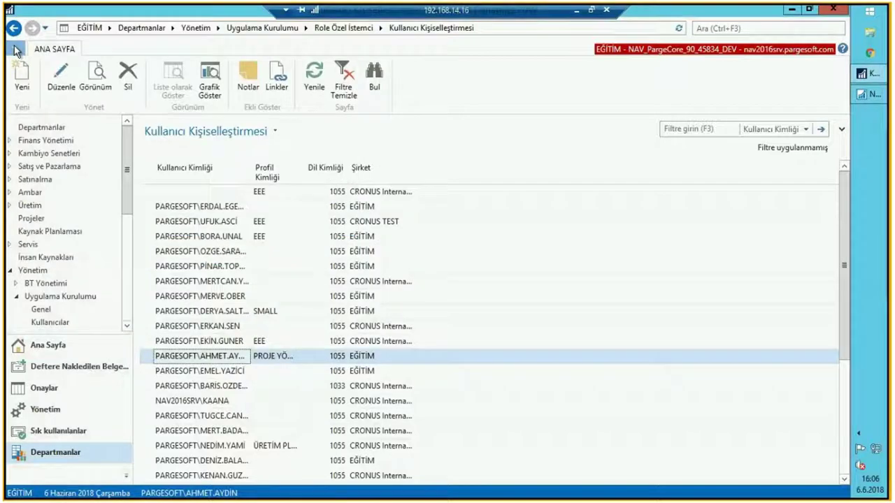
- Reconnect to the current server with the EĞİTİM company and minimize the development environment window
{"action": "left_click", "coordinate": [15, 50]}
{"action": "left_click", "coordinate": [110, 92]}
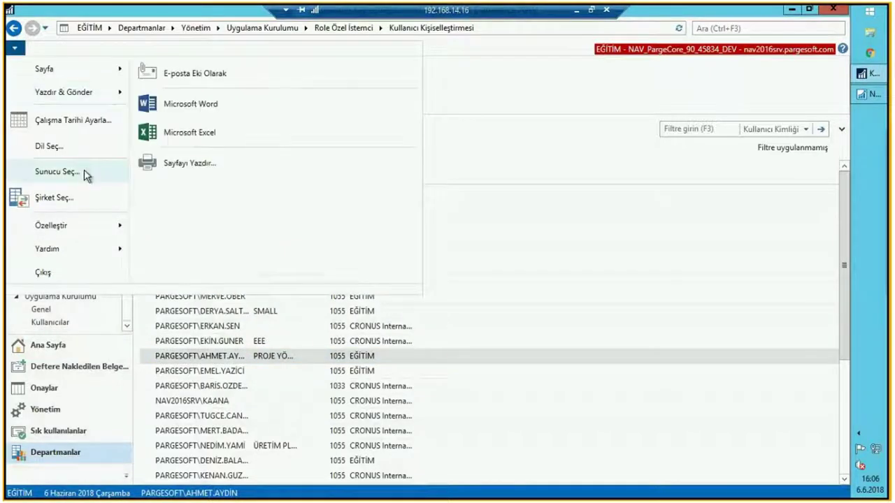
{"action": "left_click", "coordinate": [83, 172]}
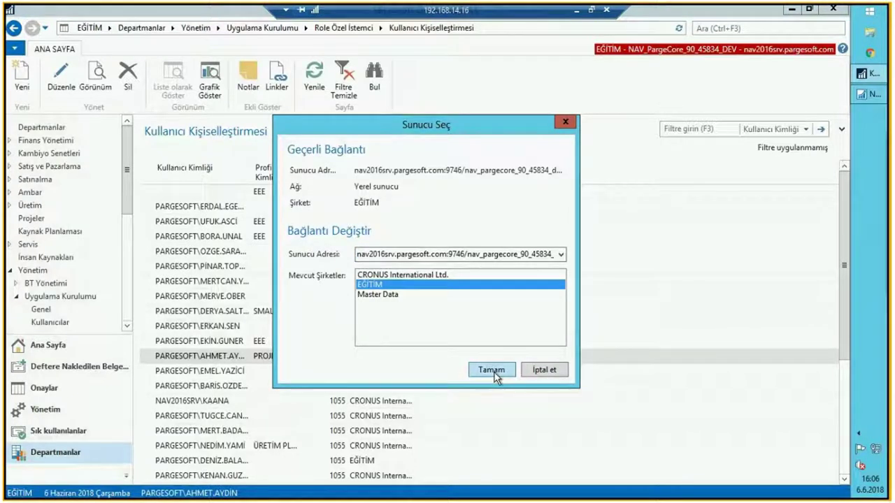
{"action": "left_click", "coordinate": [492, 371]}
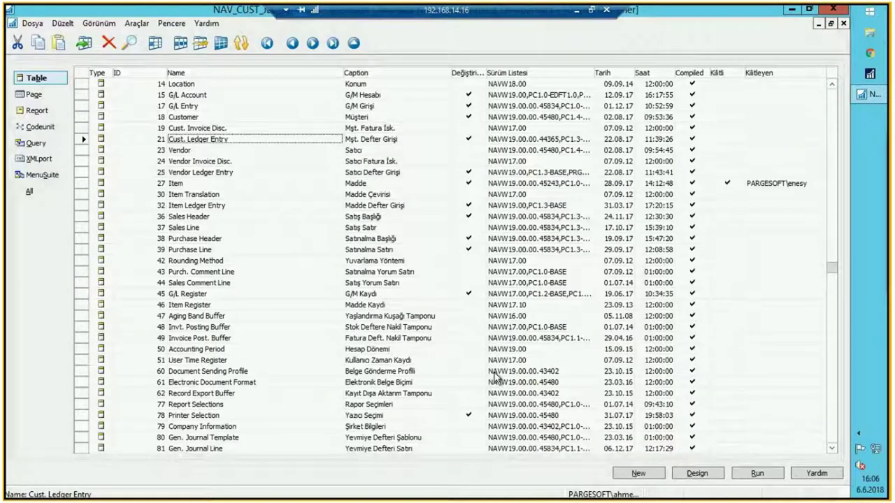
{"action": "left_click", "coordinate": [791, 10]}
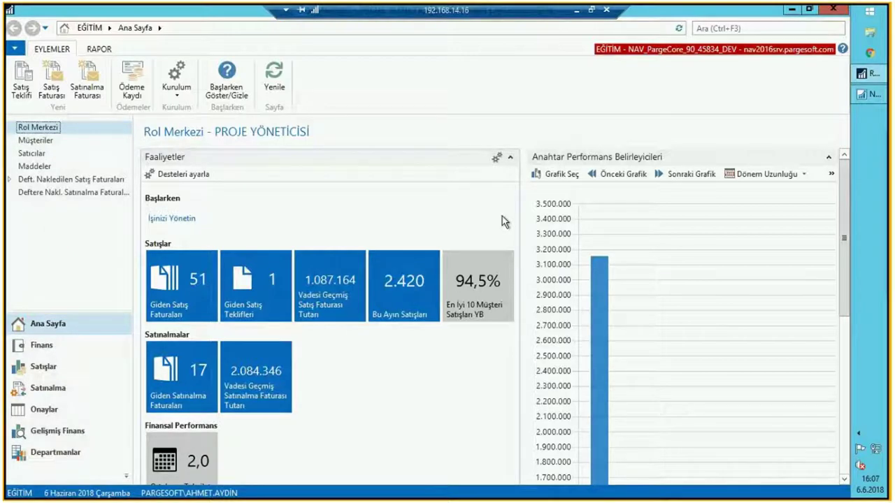
- Look through the PROJE YÖNETİCİSİ role center's activities, chart and Finans navigation items, ending on Ana Sayfa
{"action": "scroll", "coordinate": [502, 216], "scroll_direction": "down", "scroll_amount": 3}
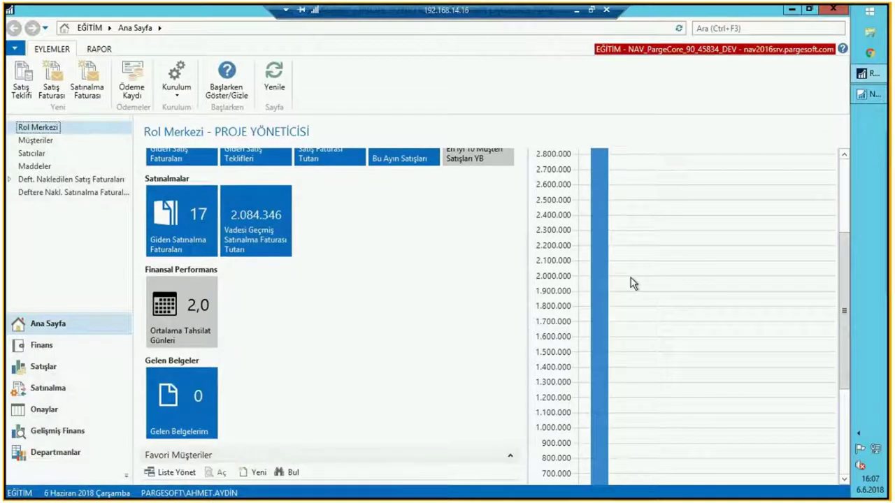
{"action": "scroll", "coordinate": [631, 278], "scroll_direction": "up", "scroll_amount": 3}
{"action": "scroll", "coordinate": [590, 325], "scroll_direction": "down", "scroll_amount": 3}
{"action": "scroll", "coordinate": [565, 366], "scroll_direction": "down", "scroll_amount": 2}
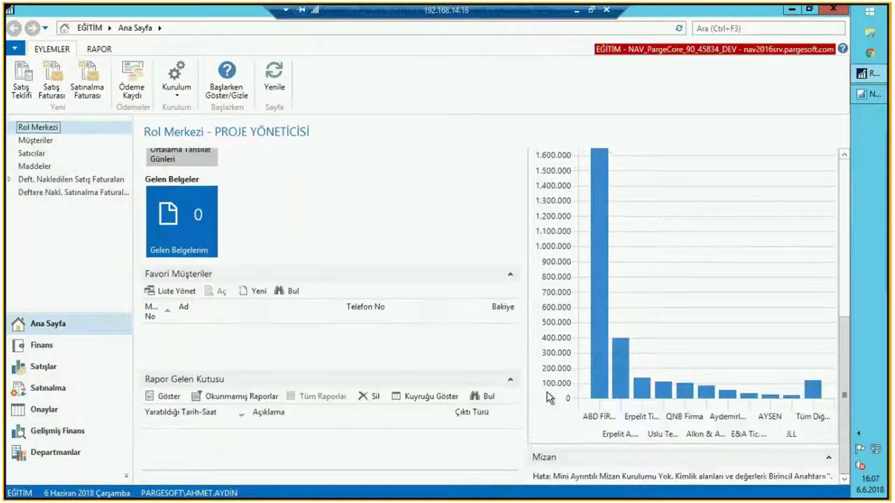
{"action": "left_click", "coordinate": [50, 349]}
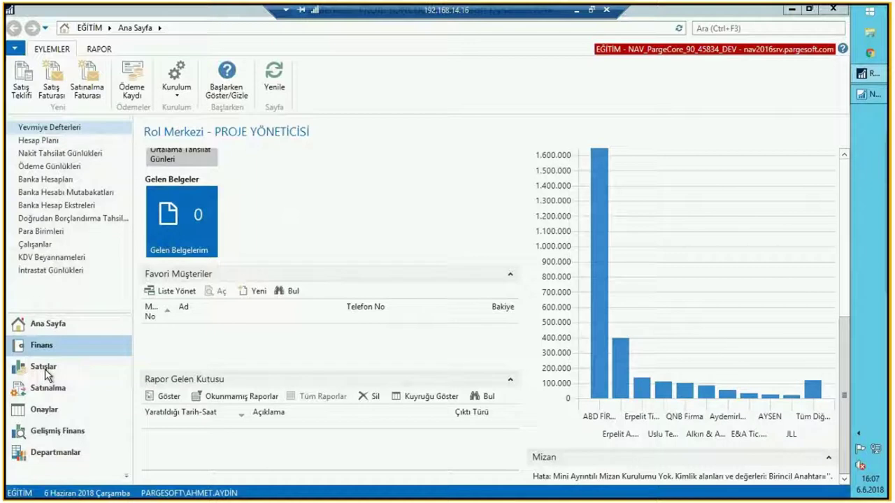
{"action": "left_click", "coordinate": [43, 324]}
- Search for "kullanıcı kişi" from the role center and open the Kullanıcı Kişiselleştirmesi list again
{"action": "left_click", "coordinate": [745, 29]}
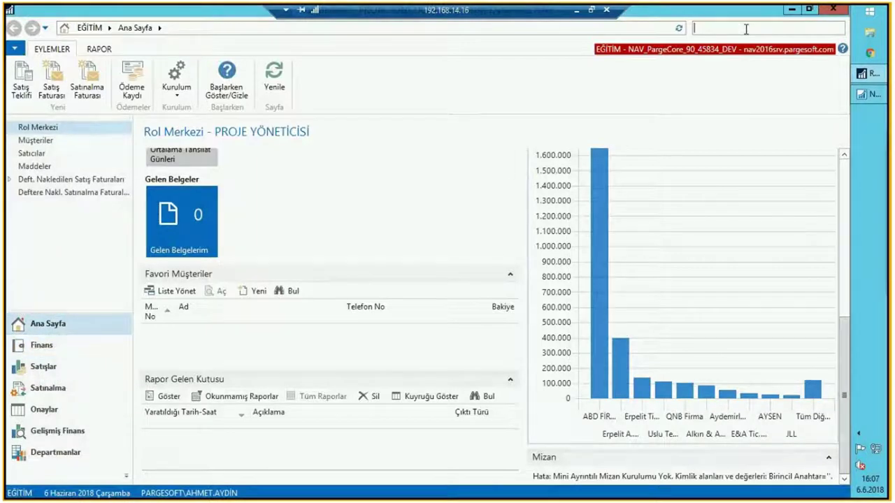
{"action": "type", "text": "kişi"}
{"action": "key", "text": "BackSpace"}
{"action": "key", "text": "BackSpace"}
{"action": "key", "text": "BackSpace"}
{"action": "key", "text": "BackSpace"}
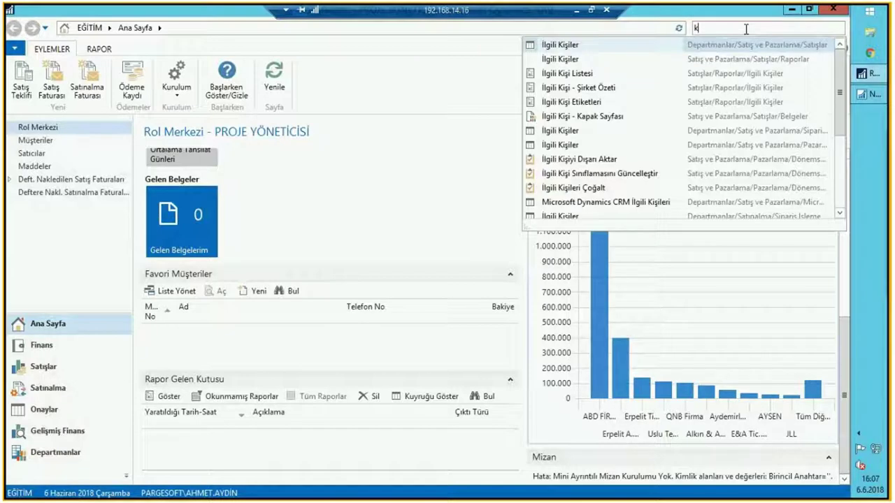
{"action": "type", "text": "kullanıc"}
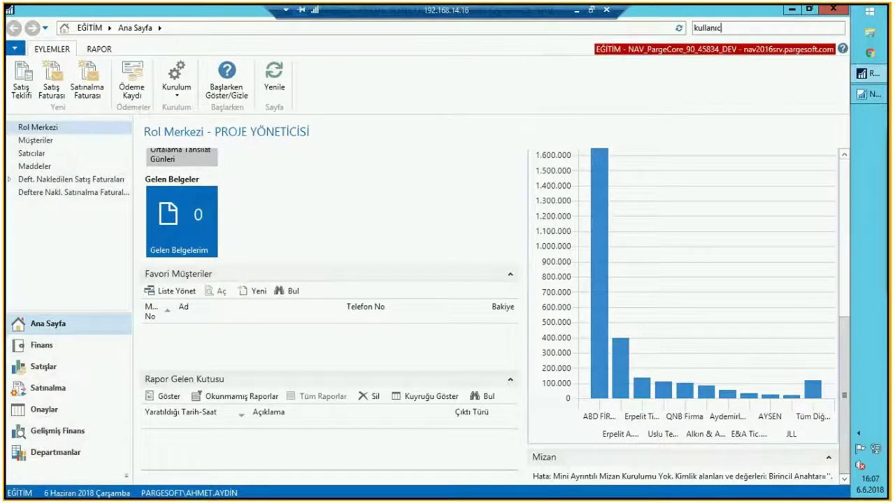
{"action": "type", "text": "ı kişi"}
{"action": "left_click", "coordinate": [639, 70]}
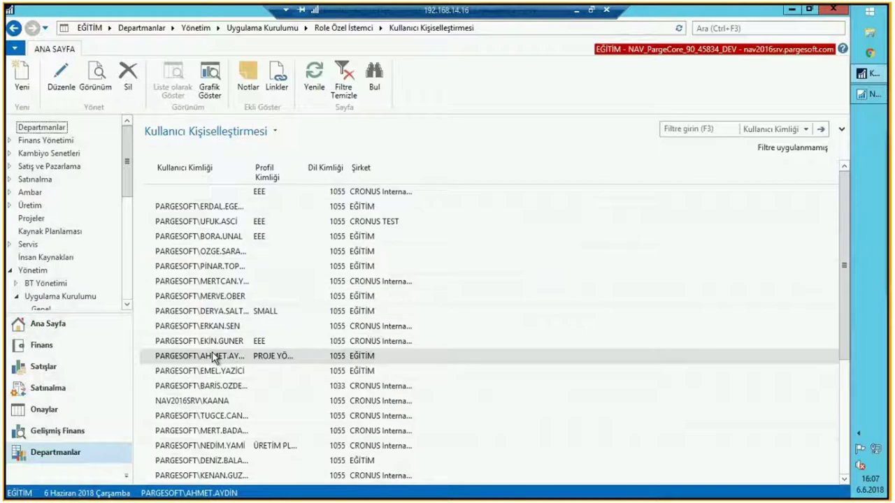
- Set Profil Kimliği to MUHASEBECİ on the signed-in user's personalization card
{"action": "double_click", "coordinate": [215, 357]}
{"action": "left_click", "coordinate": [180, 185]}
{"action": "left_click", "coordinate": [278, 240]}
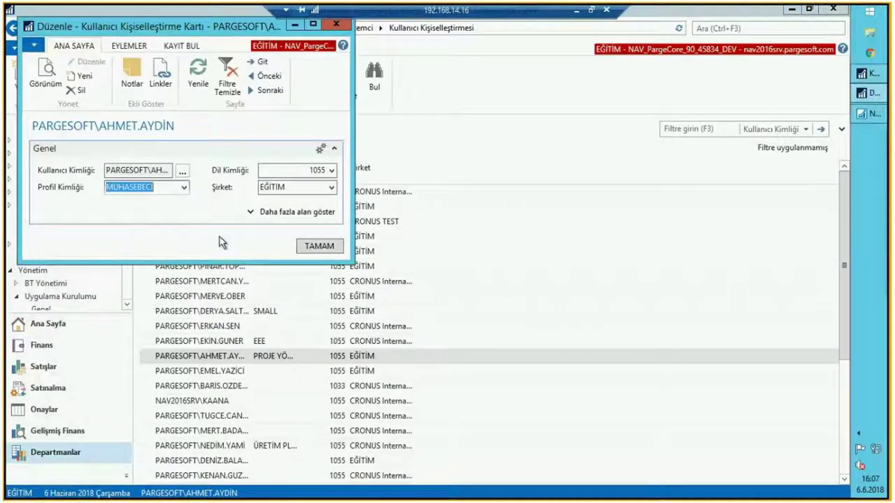
{"action": "left_click", "coordinate": [320, 246]}
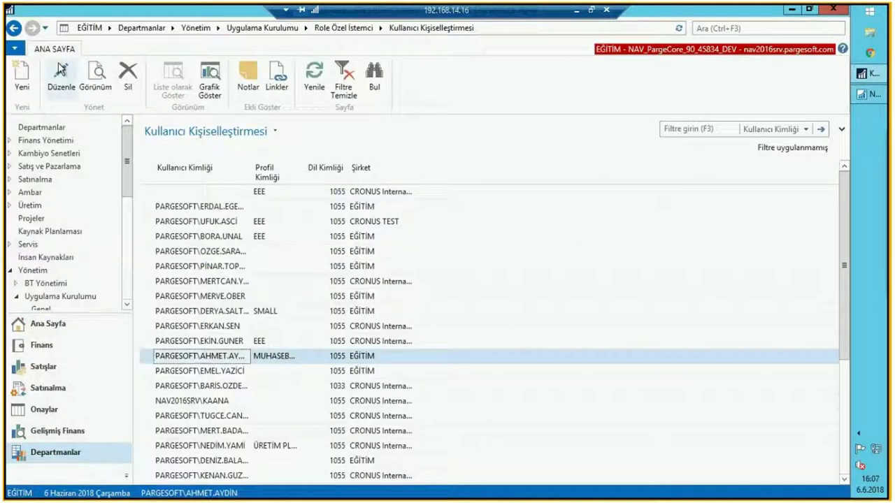
- Reselect the current server with the EĞİTİM company to reload the client with the MUHASEBECİ profile
{"action": "left_click", "coordinate": [14, 48]}
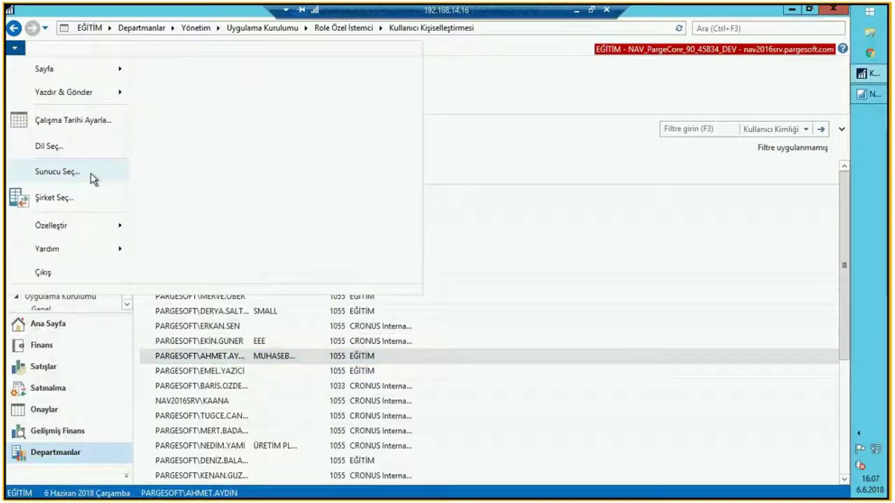
{"action": "left_click", "coordinate": [89, 174]}
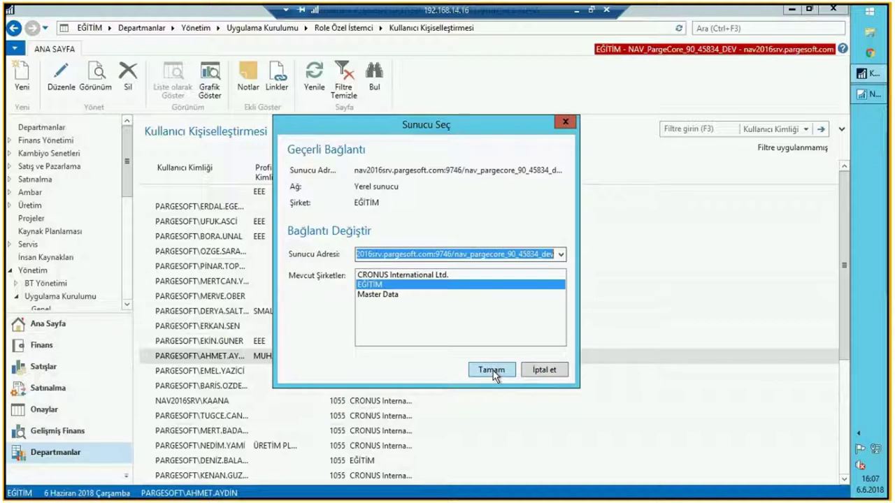
{"action": "left_click", "coordinate": [491, 370]}
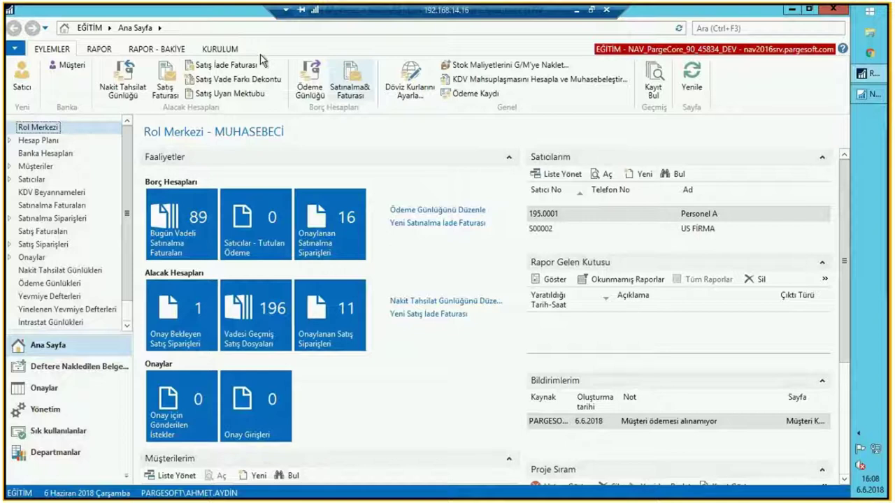
- Review the commands under Kurulum, Rapor - Bakiye and Rapor in the ribbon, returning to Eylemler
{"action": "left_click", "coordinate": [219, 49]}
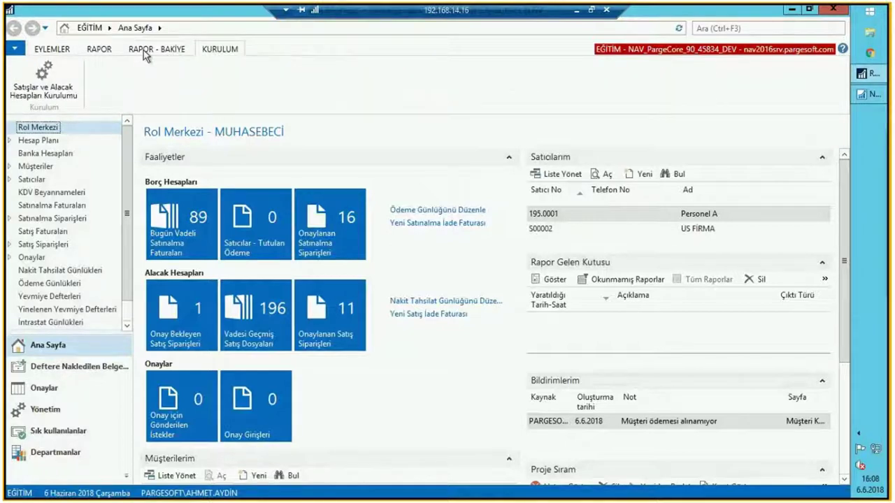
{"action": "left_click", "coordinate": [147, 50]}
{"action": "left_click", "coordinate": [99, 49]}
{"action": "left_click", "coordinate": [52, 48]}
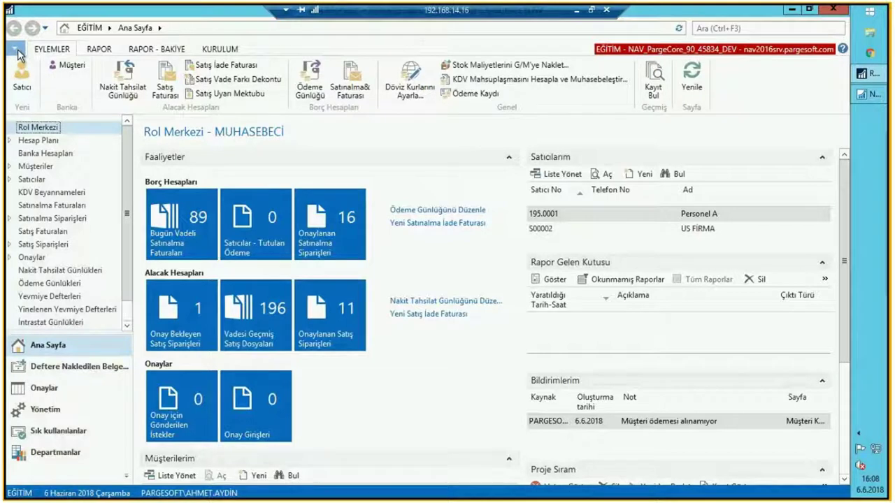
- Open Şerit Özelleştirme for the role center and expand the Yeni group among the displayed Eylemler actions
{"action": "left_click", "coordinate": [17, 49]}
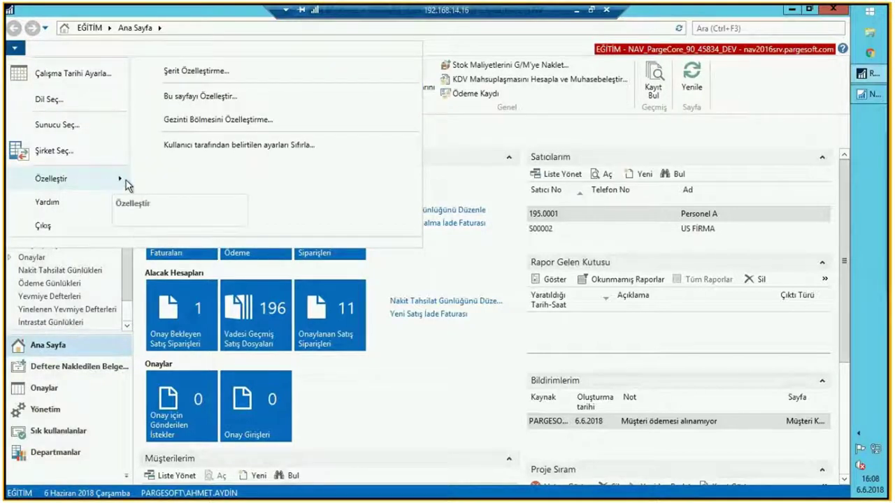
{"action": "left_click", "coordinate": [276, 118]}
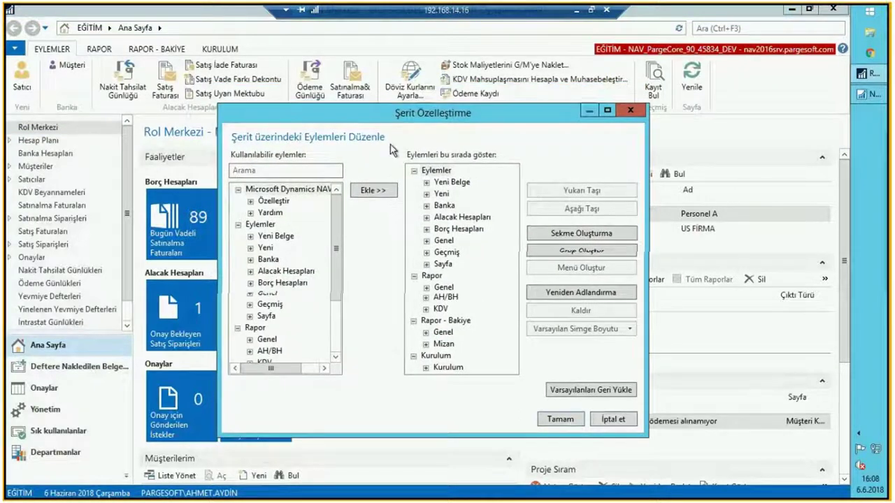
{"action": "left_click_drag", "start_coordinate": [382, 116], "coordinate": [393, 154]}
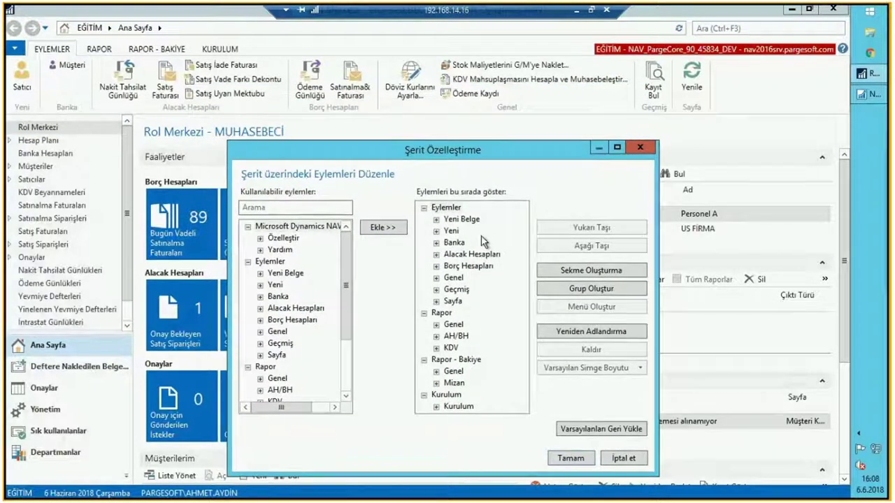
{"action": "left_click", "coordinate": [436, 230]}
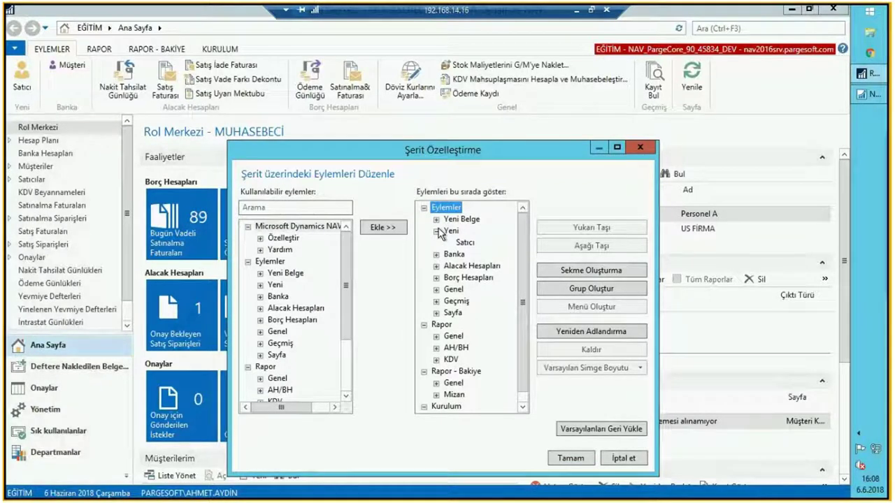
- Move the Müşteri action out of the Banka group and up into the Yeni group of the displayed Eylemler actions
{"action": "left_click", "coordinate": [437, 230]}
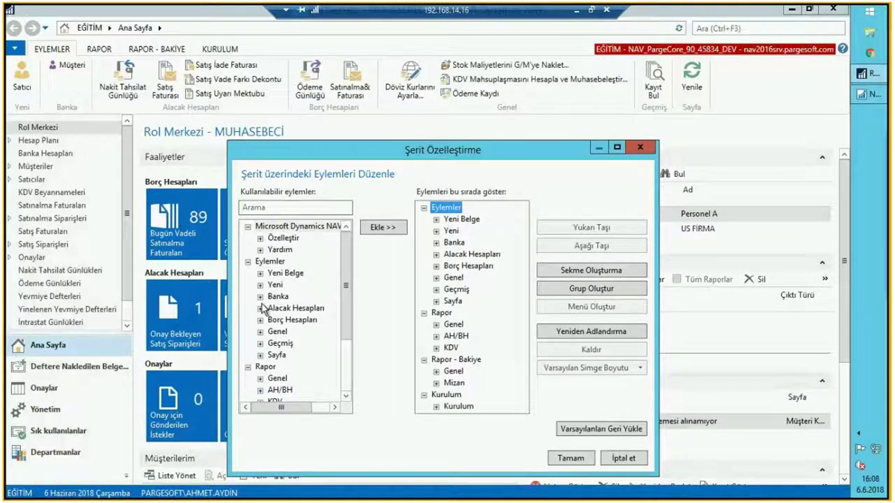
{"action": "left_click", "coordinate": [260, 308]}
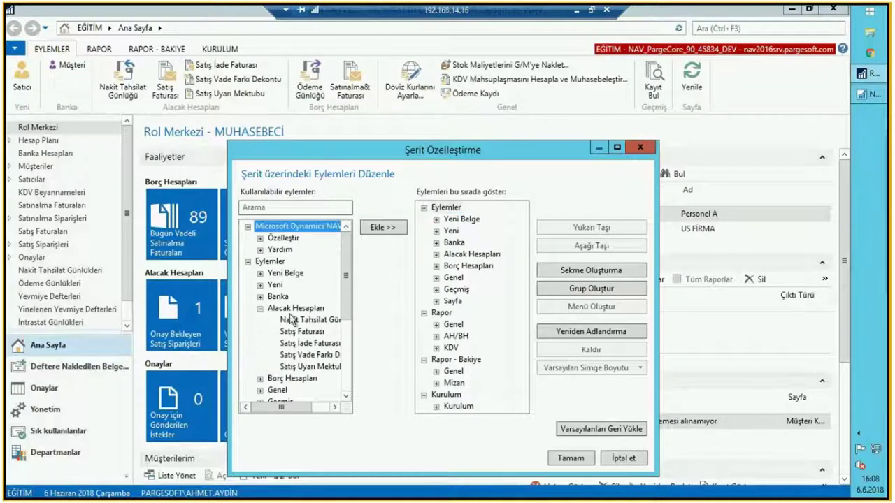
{"action": "left_click", "coordinate": [308, 320]}
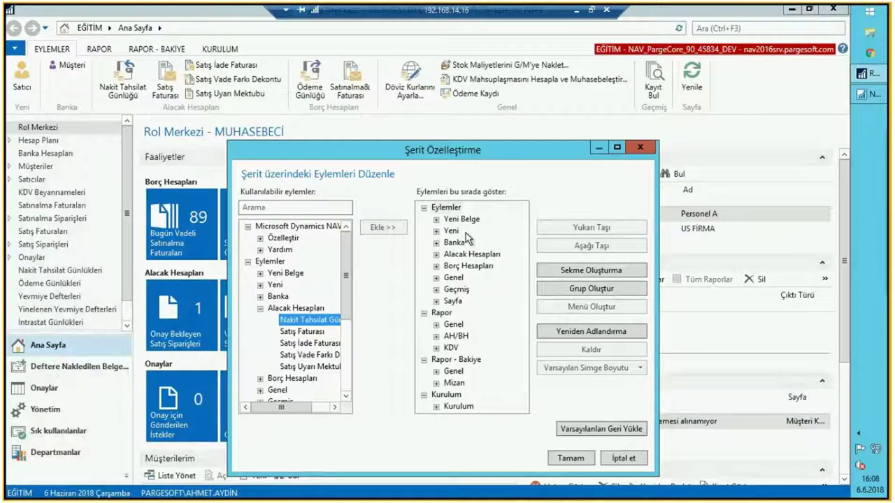
{"action": "left_click", "coordinate": [437, 232]}
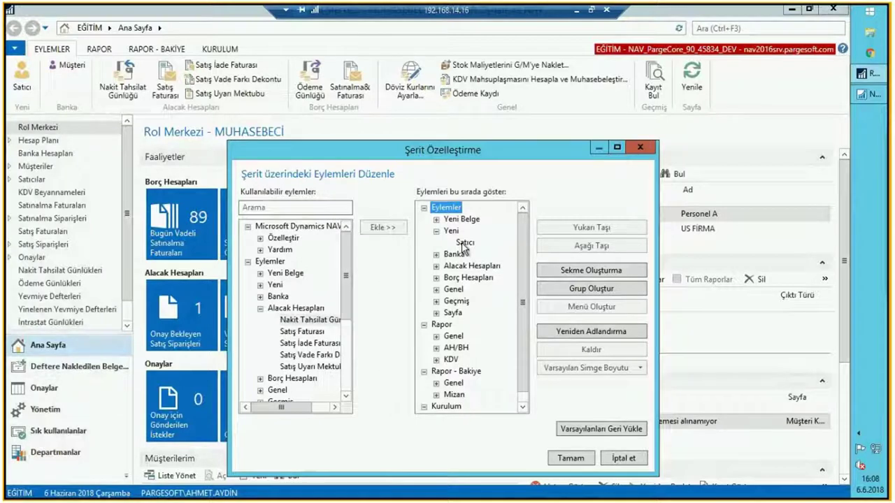
{"action": "double_click", "coordinate": [459, 253]}
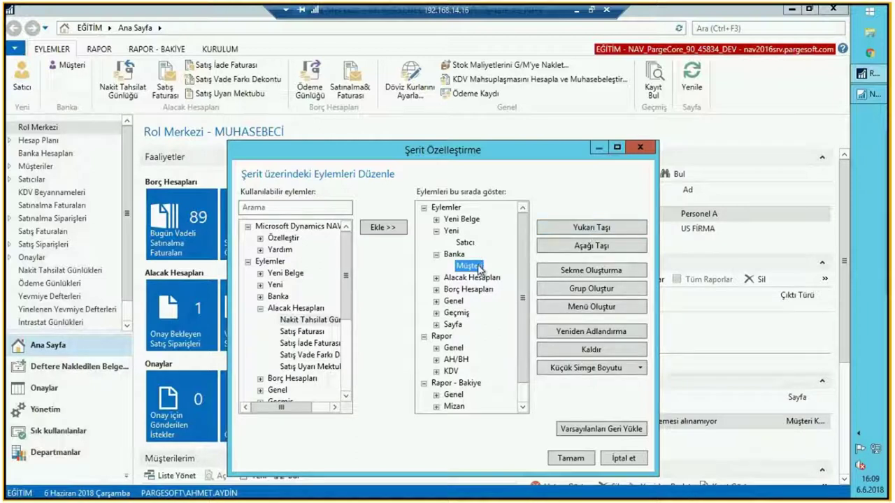
{"action": "left_click", "coordinate": [589, 227]}
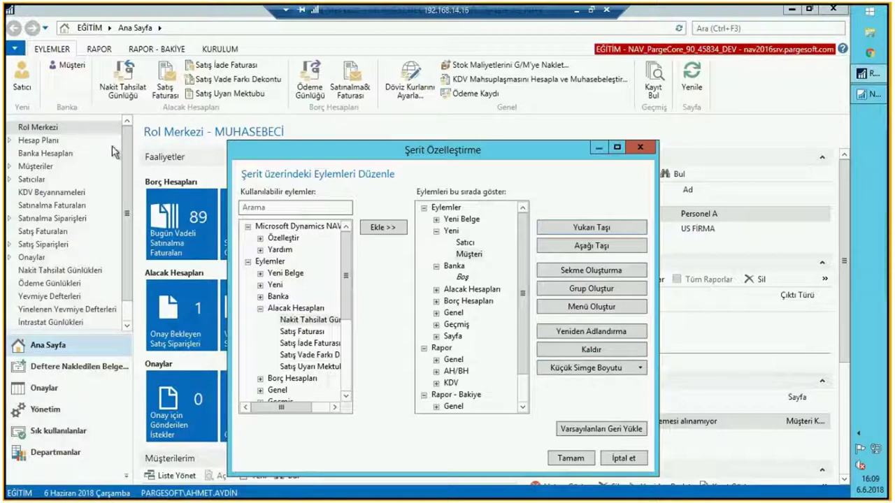
- Set the Müşteri action in the Yeni group to Büyük Simge Boyutu
{"action": "left_click", "coordinate": [475, 253]}
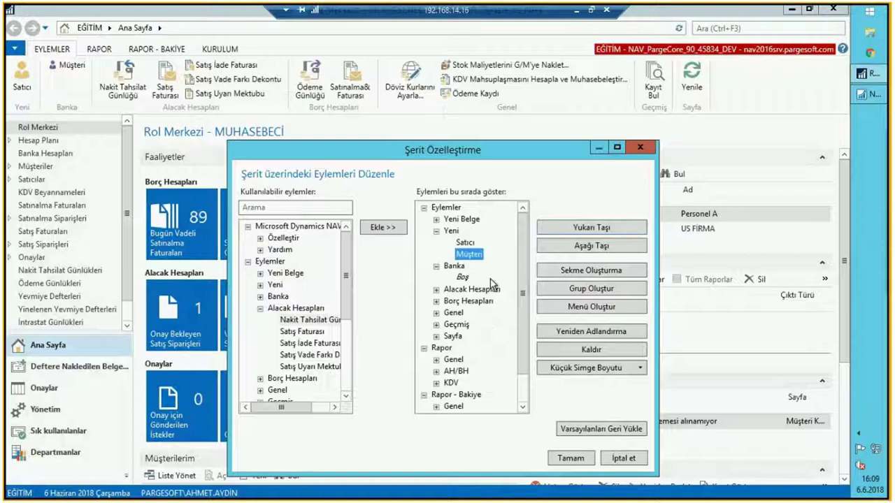
{"action": "left_click", "coordinate": [641, 369]}
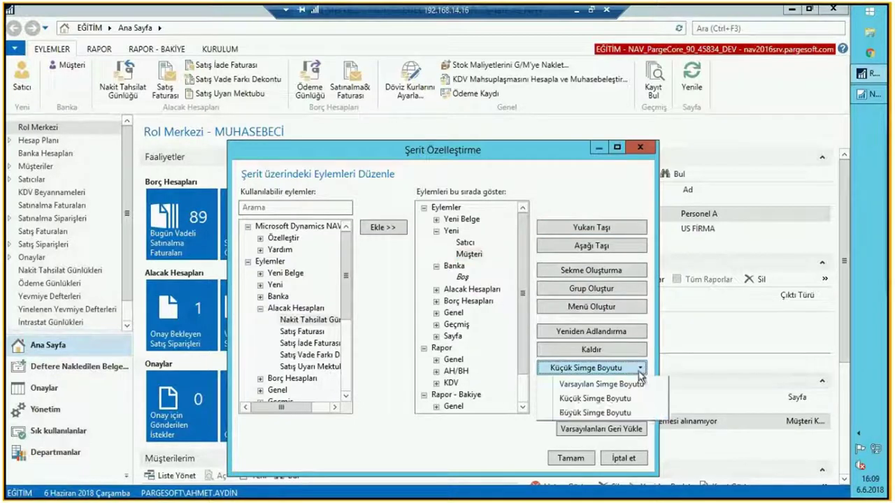
{"action": "left_click", "coordinate": [565, 413]}
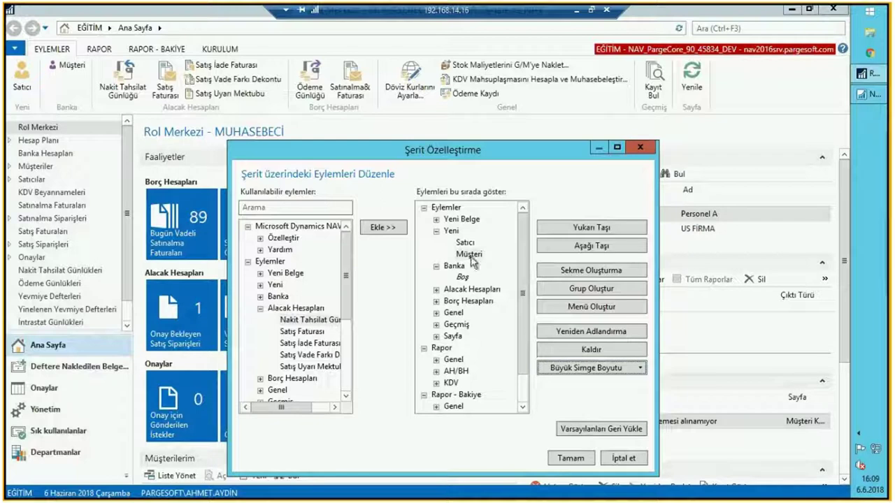
- Expand Alacak Hesapları among the displayed actions and remove the empty Banka group from the ribbon
{"action": "left_click", "coordinate": [436, 289]}
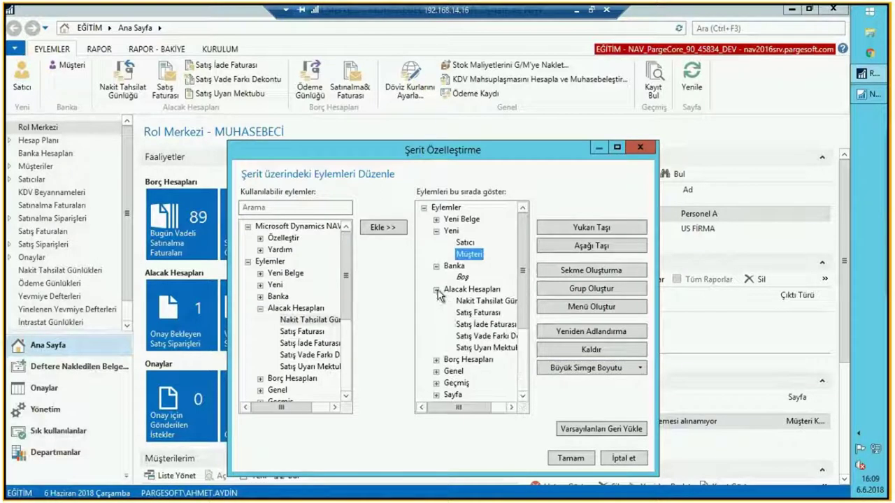
{"action": "left_click", "coordinate": [477, 313]}
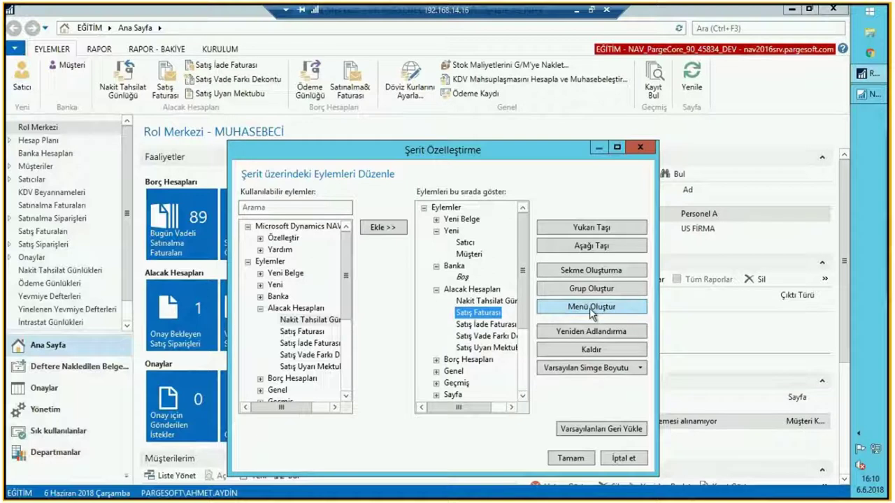
{"action": "left_click", "coordinate": [455, 267]}
{"action": "left_click", "coordinate": [586, 350]}
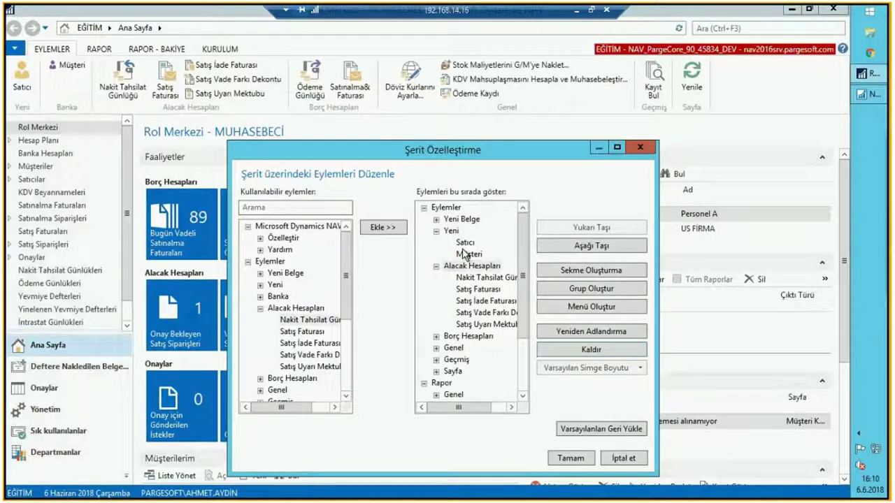
- Rename the Nakit Tahsilat Günlüğü action under Alacak Hesapları as Tahsilat Günlüğü and accept the ribbon customization
{"action": "left_click", "coordinate": [483, 278]}
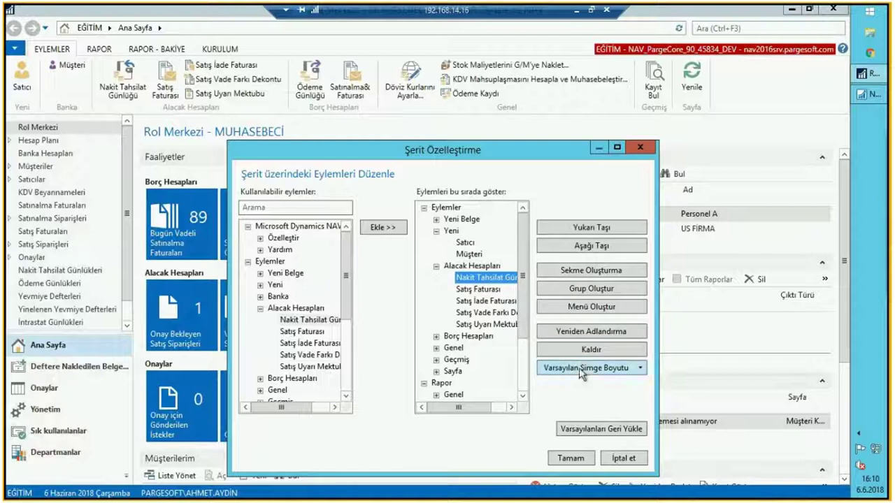
{"action": "left_click", "coordinate": [579, 333]}
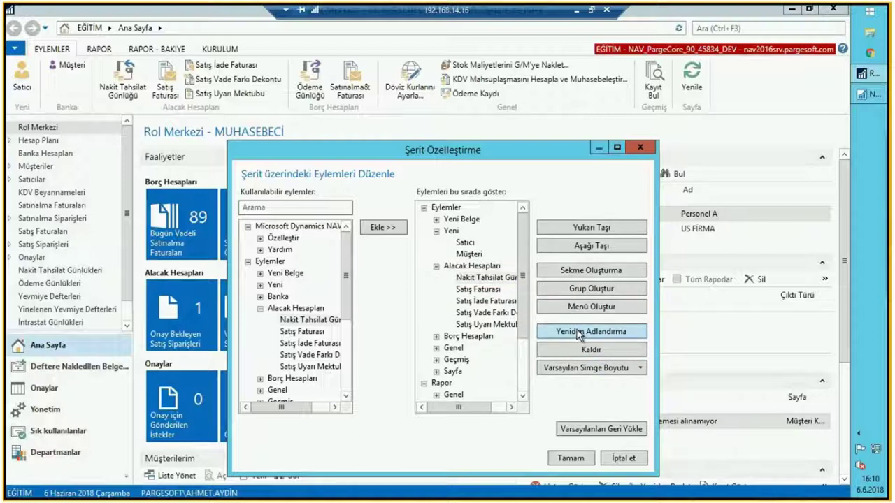
{"action": "type", "text": "TAhsilat Gü"}
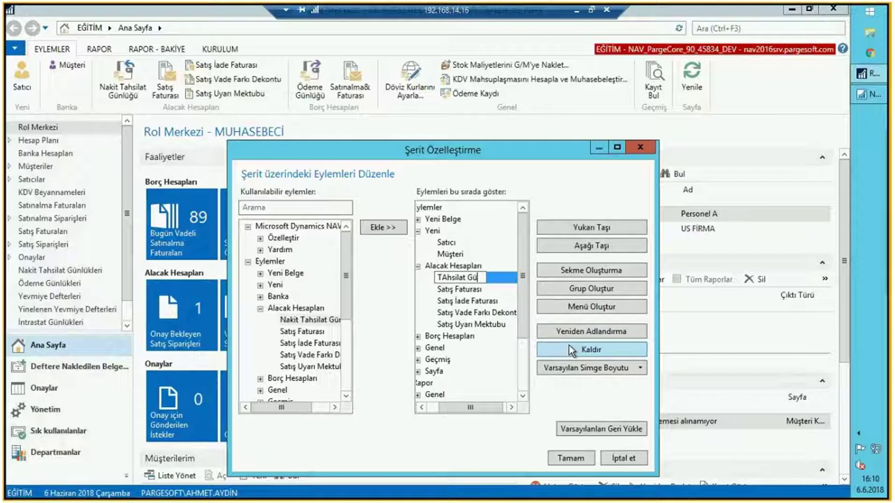
{"action": "key", "text": "shift+Home"}
{"action": "type", "text": "Tahsilat Günlüğü"}
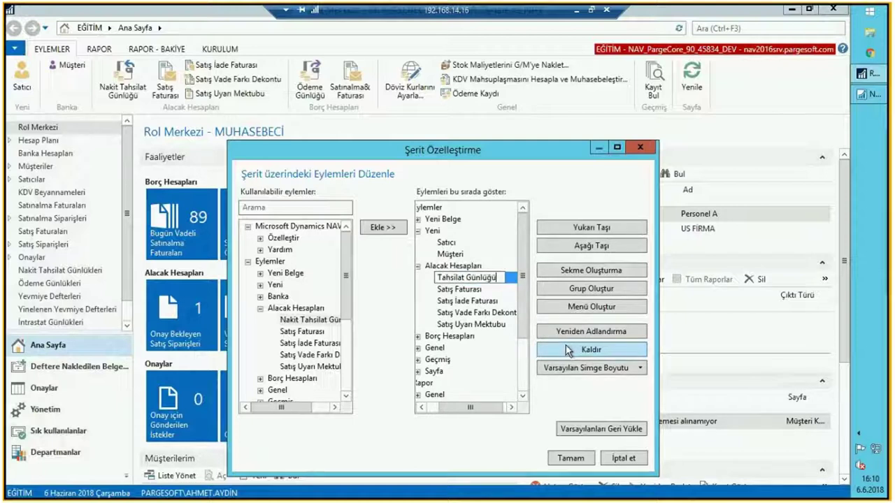
{"action": "key", "text": "Return"}
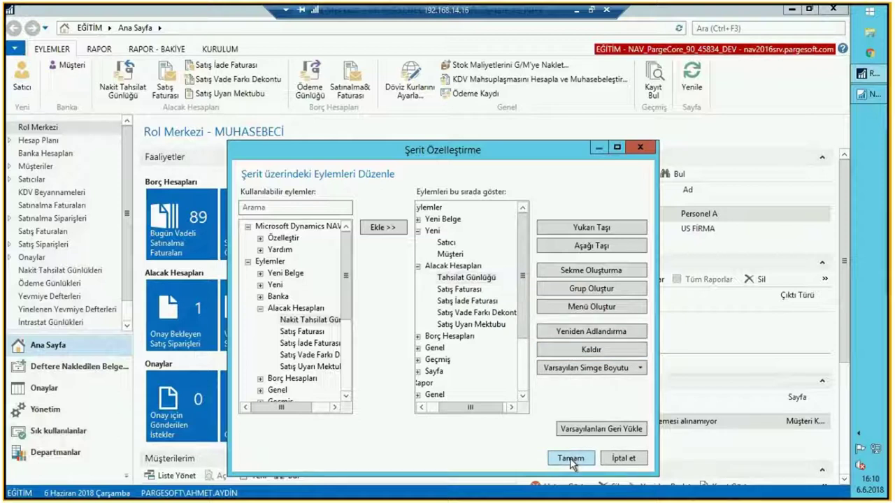
{"action": "left_click", "coordinate": [569, 458]}
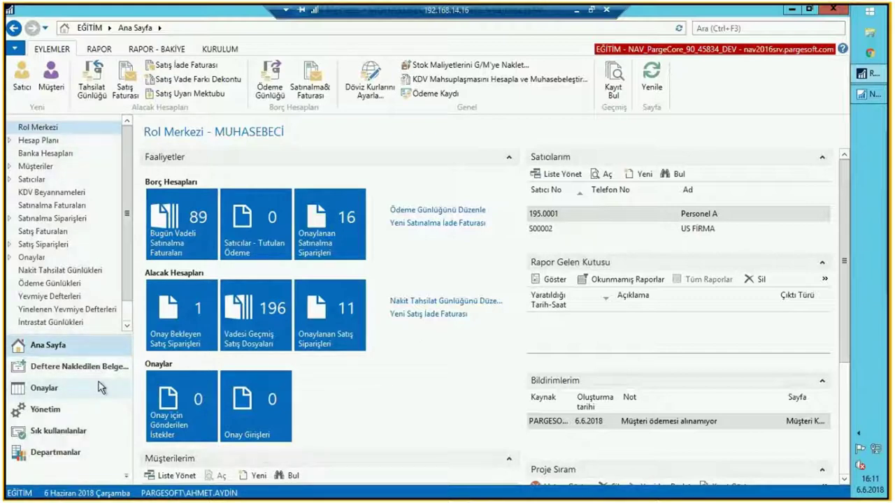
- Open Gezinti Bölmesini Özelleştirme for the MUHASEBECİ role center
{"action": "right_click", "coordinate": [70, 388]}
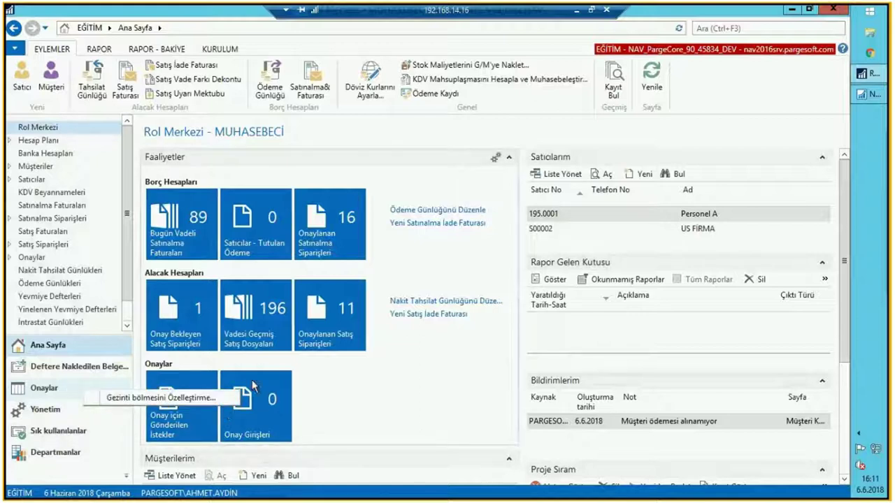
{"action": "left_click", "coordinate": [227, 400]}
{"action": "left_click", "coordinate": [15, 49]}
{"action": "mouse_move", "coordinate": [84, 178]}
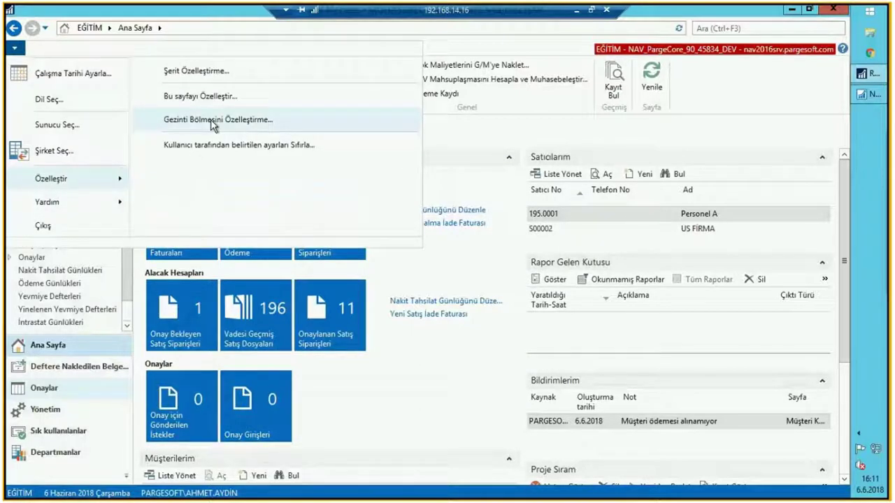
{"action": "left_click", "coordinate": [214, 122]}
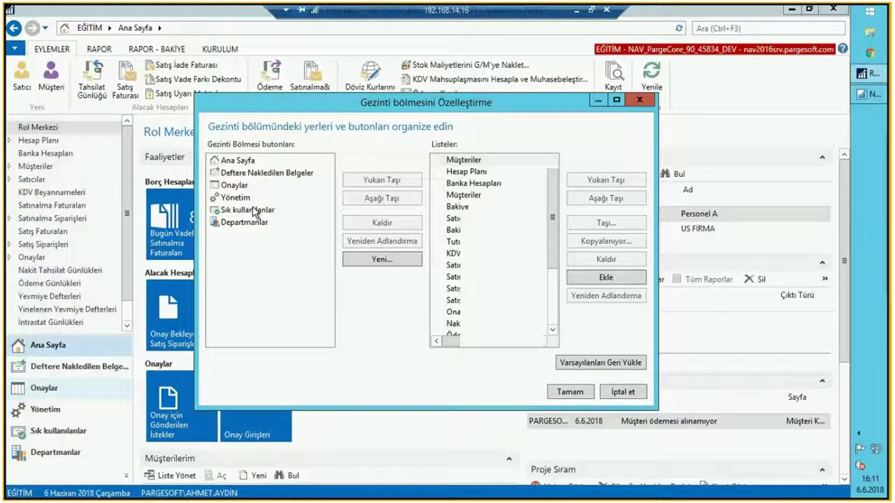
- Examine the lists under the Ana Sayfa, Deftere Nakledilen Belgeler, Departmanlar and Yönetim navigation buttons
{"action": "left_click", "coordinate": [235, 164]}
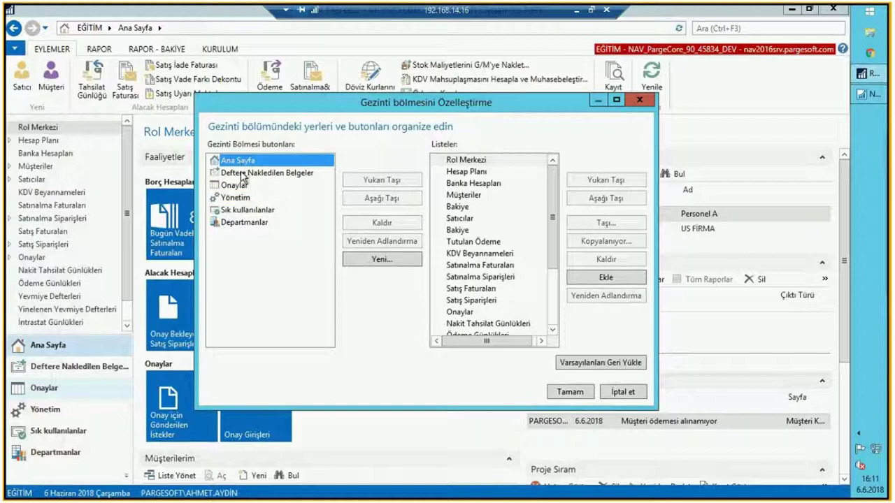
{"action": "left_click", "coordinate": [242, 174]}
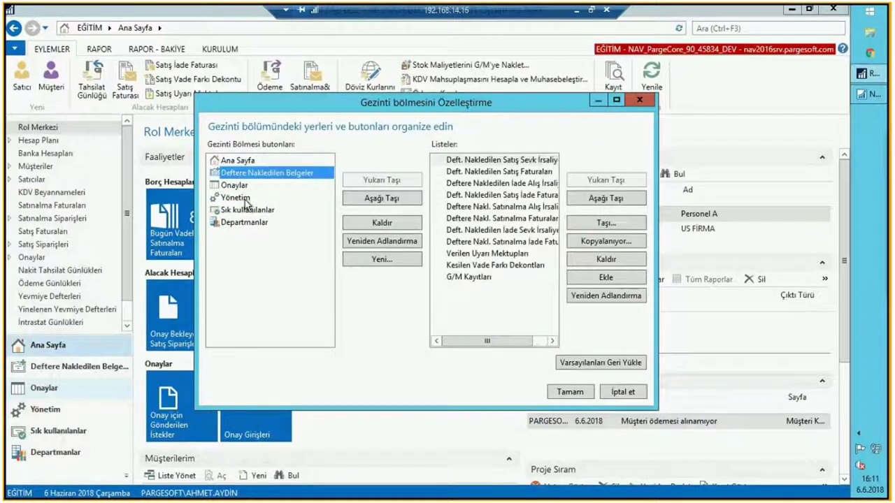
{"action": "left_click", "coordinate": [244, 224]}
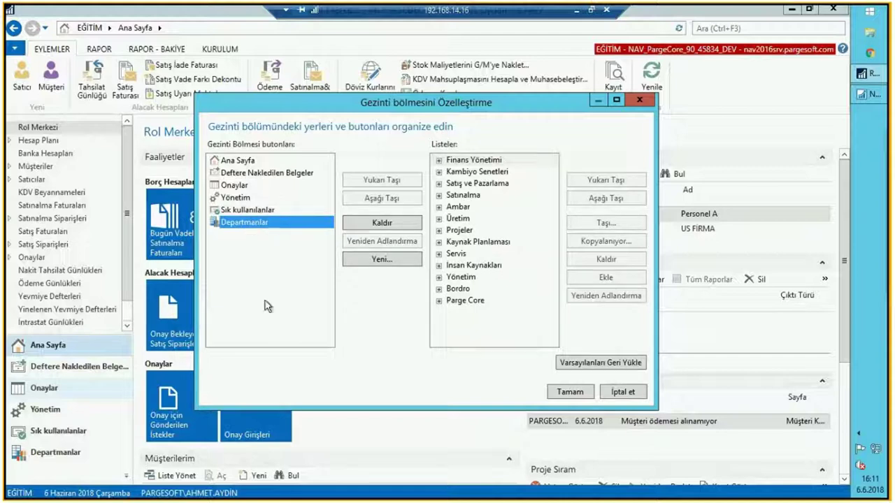
{"action": "left_click", "coordinate": [235, 197]}
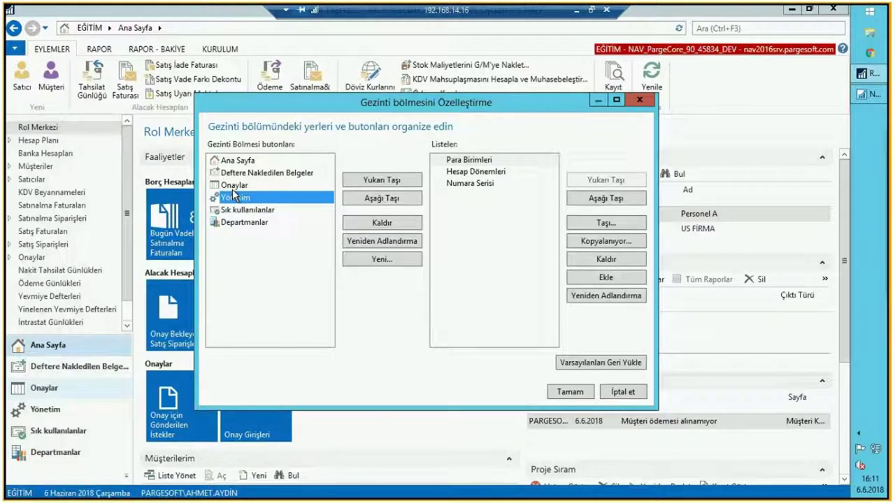
{"action": "left_click", "coordinate": [278, 173]}
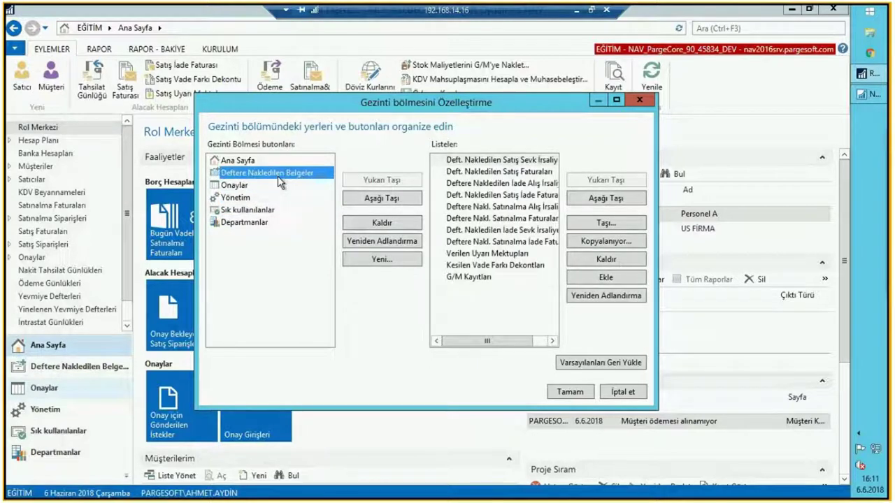
{"action": "left_click", "coordinate": [489, 195]}
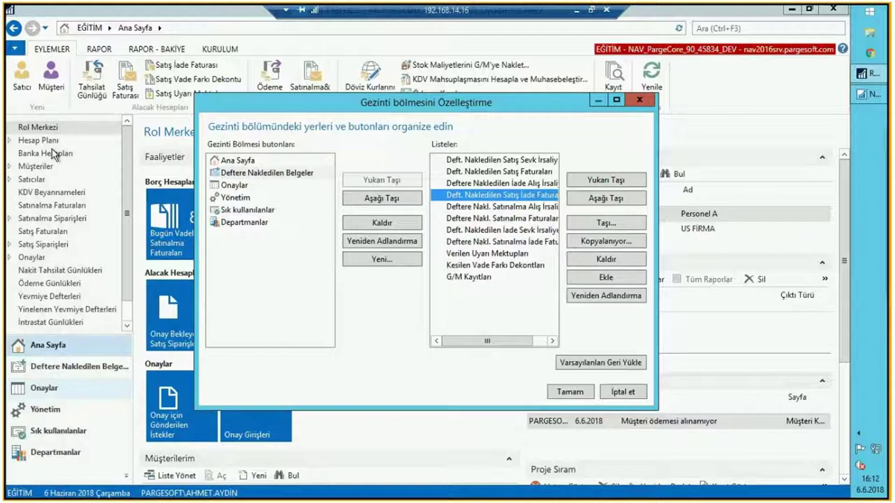
- Remove Hesap Planı and Banka Hesapları from the Ana Sayfa lists, save the change and restart the client
{"action": "left_click", "coordinate": [255, 163]}
{"action": "left_click", "coordinate": [463, 172]}
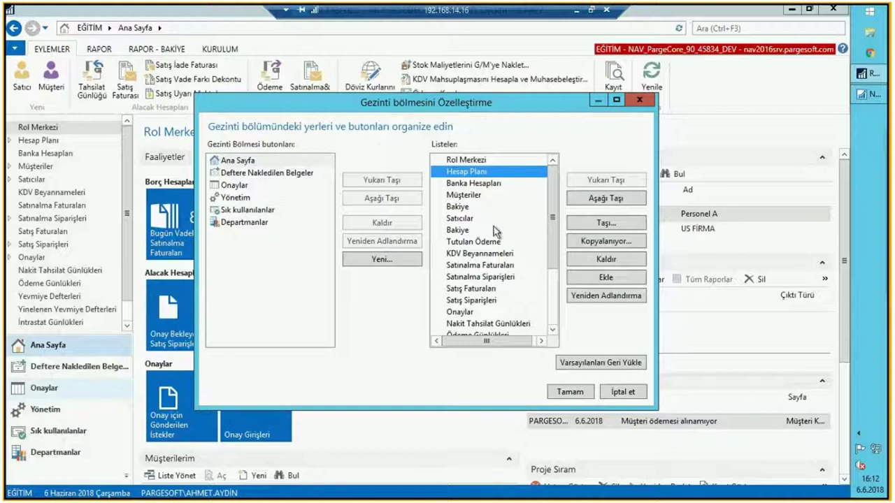
{"action": "left_click", "coordinate": [606, 260]}
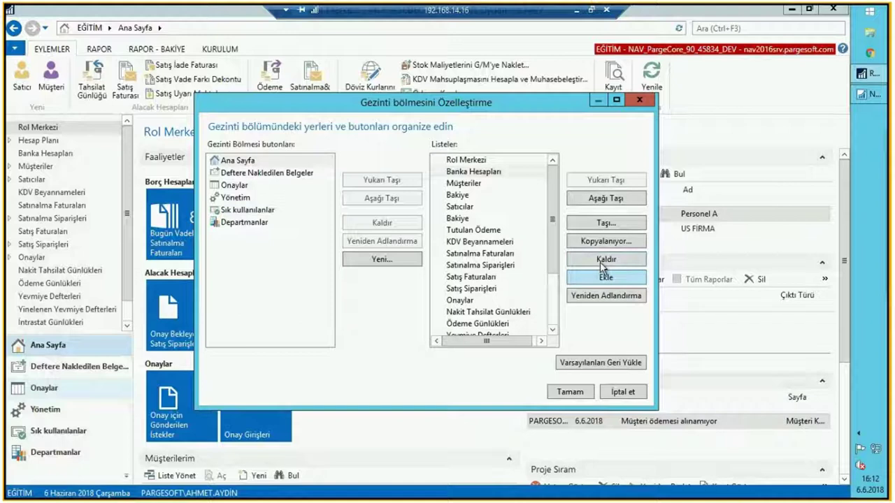
{"action": "left_click", "coordinate": [600, 262]}
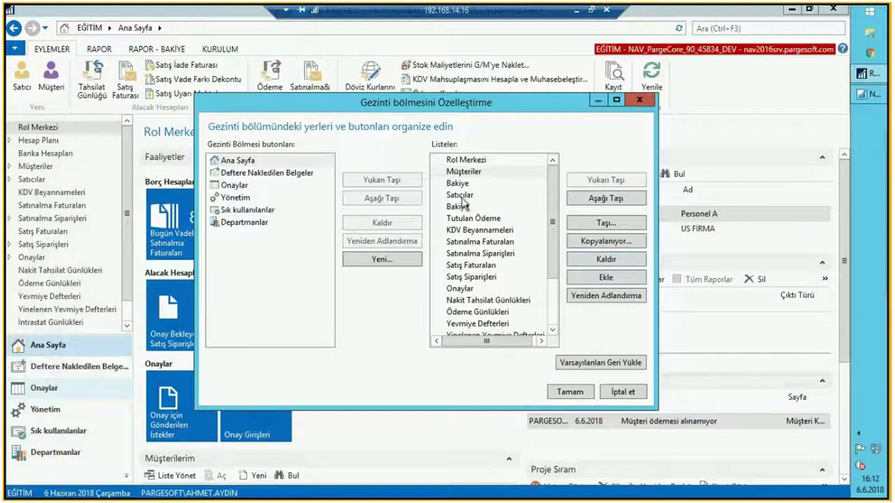
{"action": "left_click", "coordinate": [569, 392]}
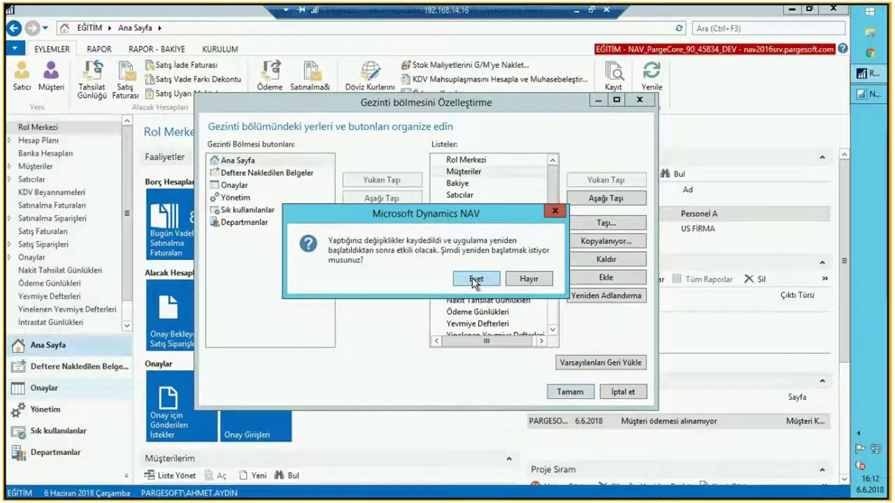
{"action": "left_click", "coordinate": [474, 279]}
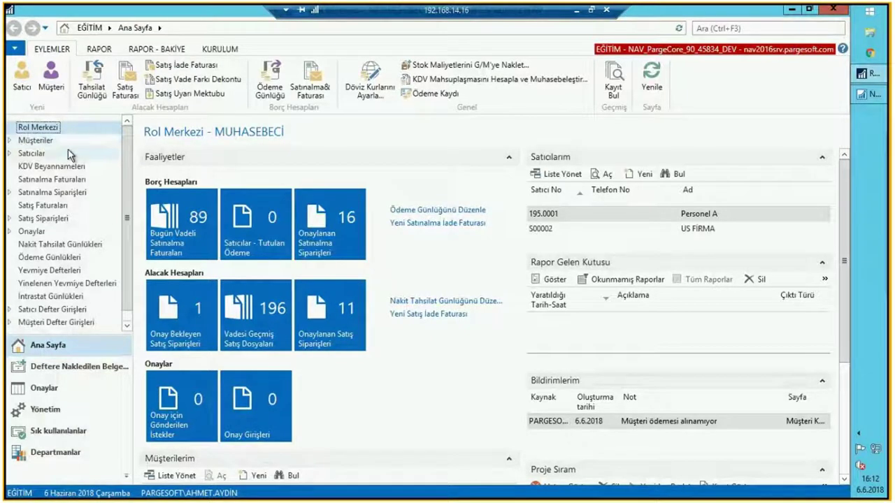
- Reopen the navigation pane customization for the MUHASEBECİ role center and view the lists under Sık kullanılanlar
{"action": "right_click", "coordinate": [84, 392]}
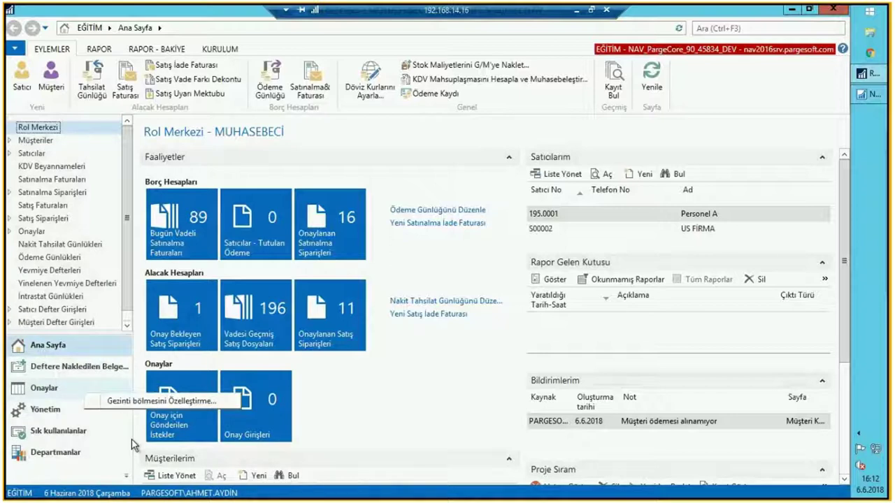
{"action": "left_click", "coordinate": [147, 400]}
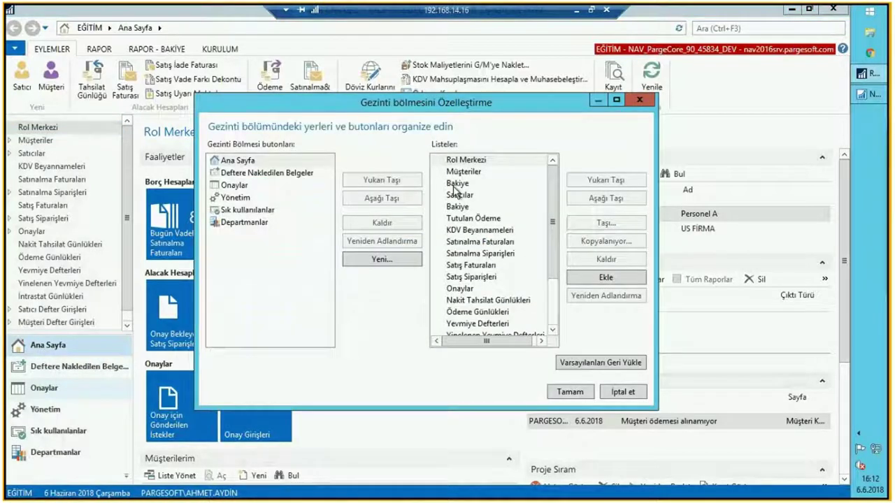
{"action": "left_click", "coordinate": [262, 211]}
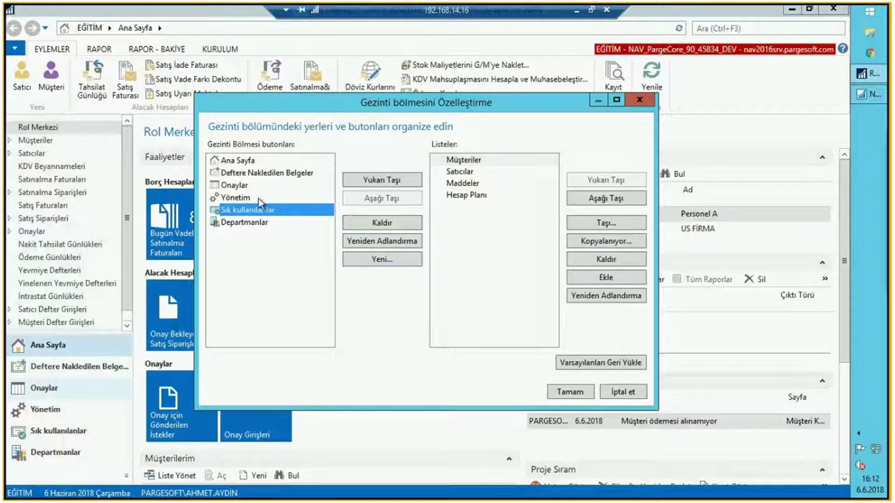
{"action": "left_click", "coordinate": [280, 256]}
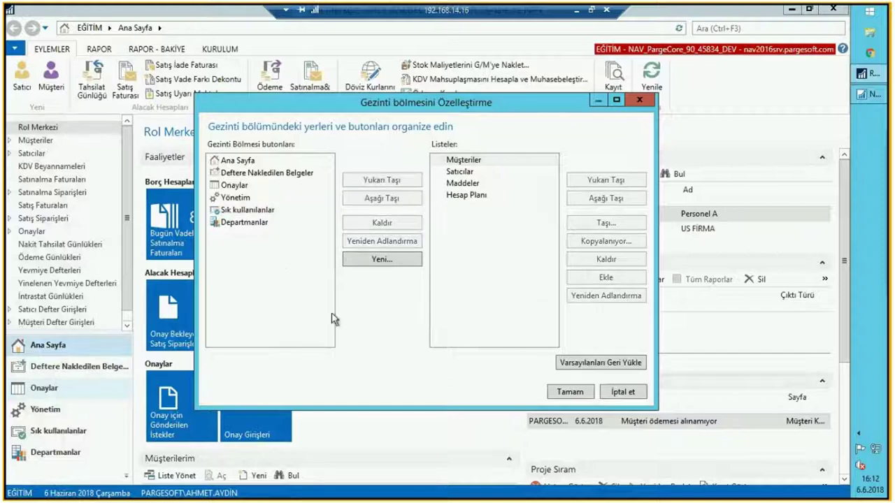
- Create a new navigation pane button named Cariler with the yellow bell symbol
{"action": "left_click", "coordinate": [372, 260]}
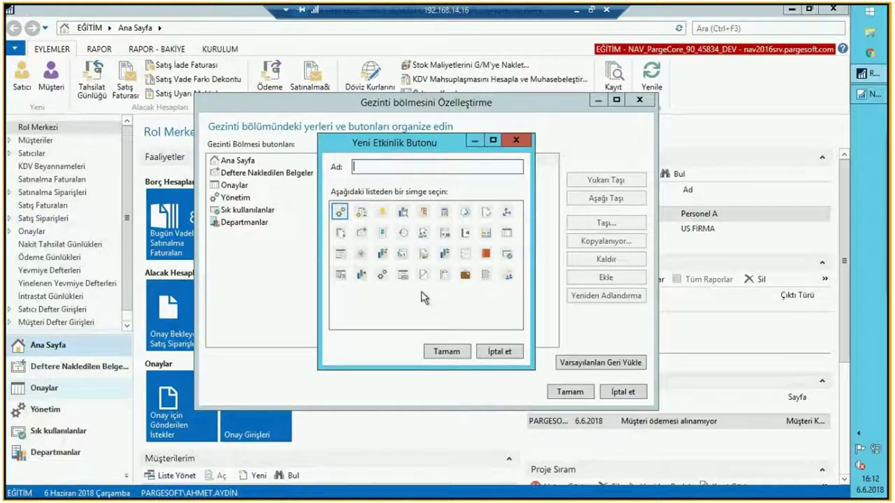
{"action": "left_click", "coordinate": [382, 216]}
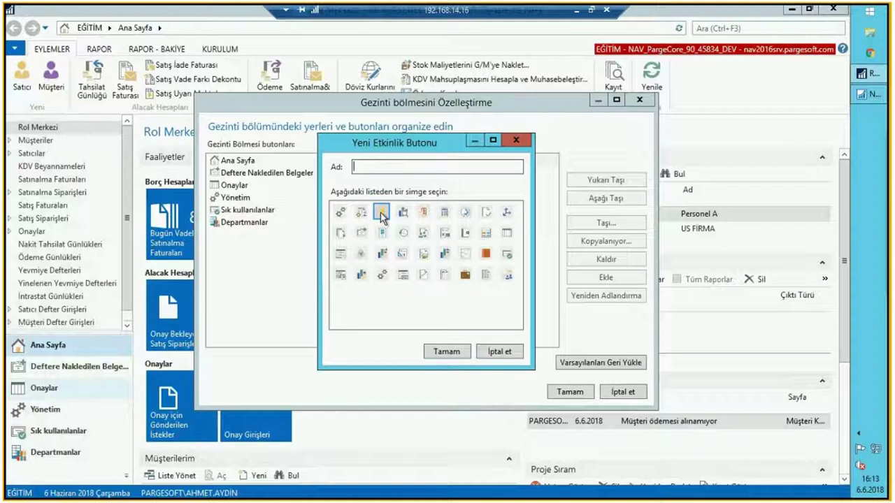
{"action": "type", "text": "Açıkta K"}
{"action": "key", "text": "BackSpace"}
{"action": "key", "text": "BackSpace"}
{"action": "key", "text": "BackSpace"}
{"action": "key", "text": "BackSpace"}
{"action": "key", "text": "BackSpace"}
{"action": "key", "text": "BackSpace"}
{"action": "key", "text": "BackSpace"}
{"action": "key", "text": "BackSpace"}
{"action": "type", "text": "Cariler"}
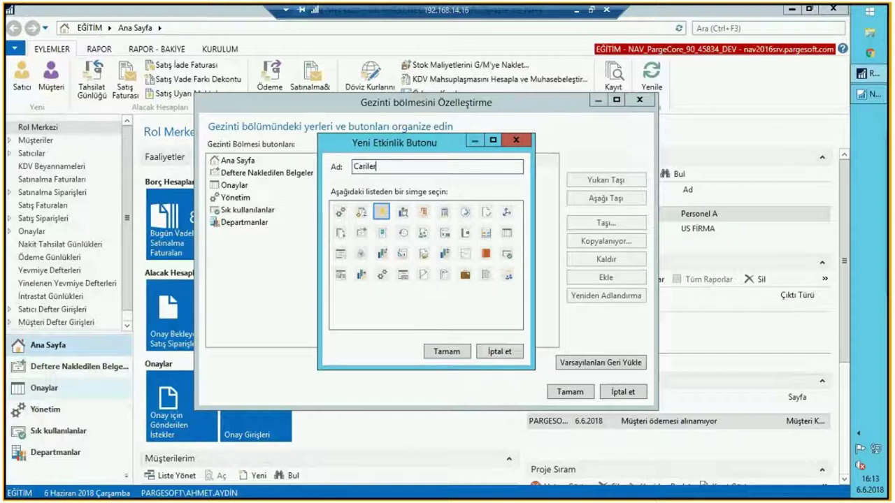
{"action": "left_click", "coordinate": [381, 211]}
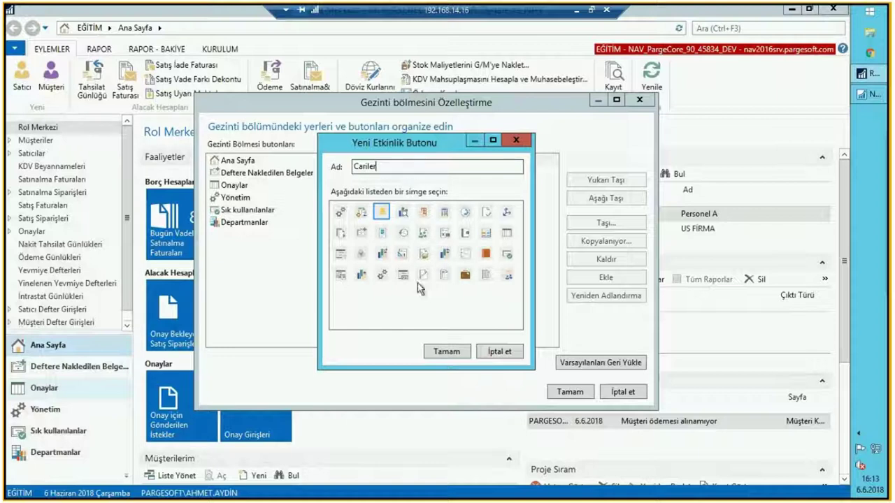
{"action": "left_click", "coordinate": [446, 352]}
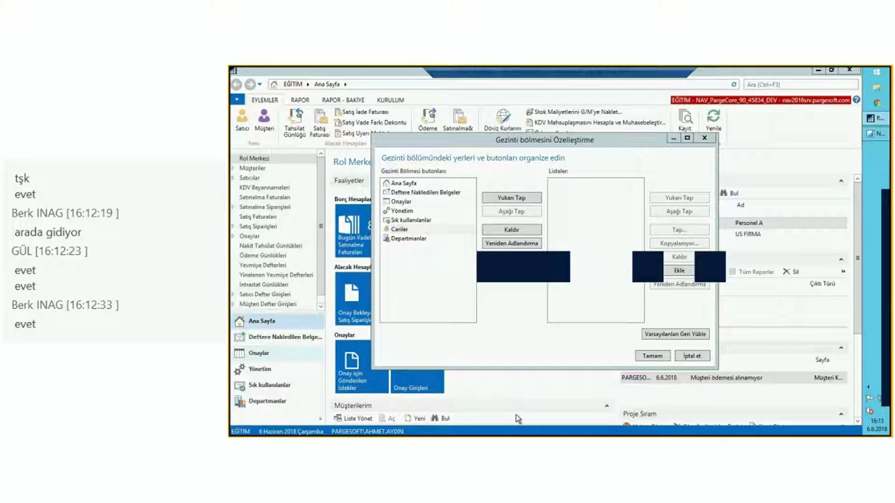
- Add the Müşteriler list from Satış ve Pazarlama > Sipariş İşleme to the Cariler button
{"action": "left_click", "coordinate": [435, 229]}
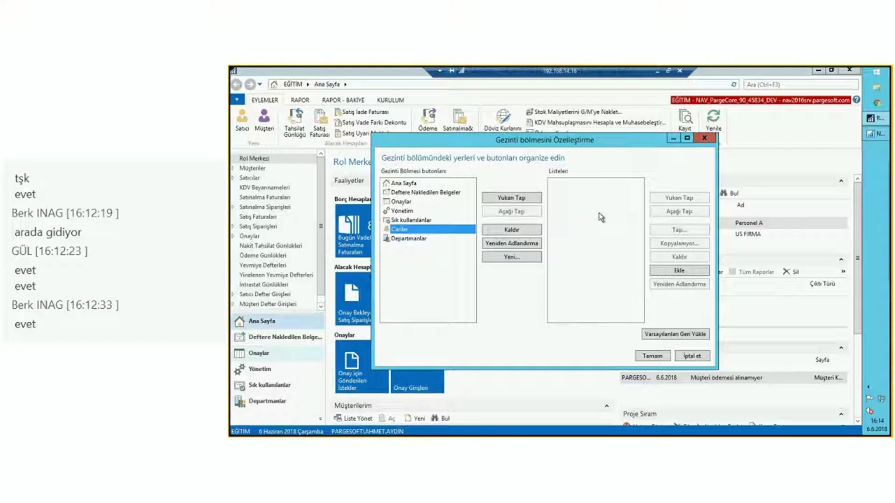
{"action": "left_click", "coordinate": [610, 269]}
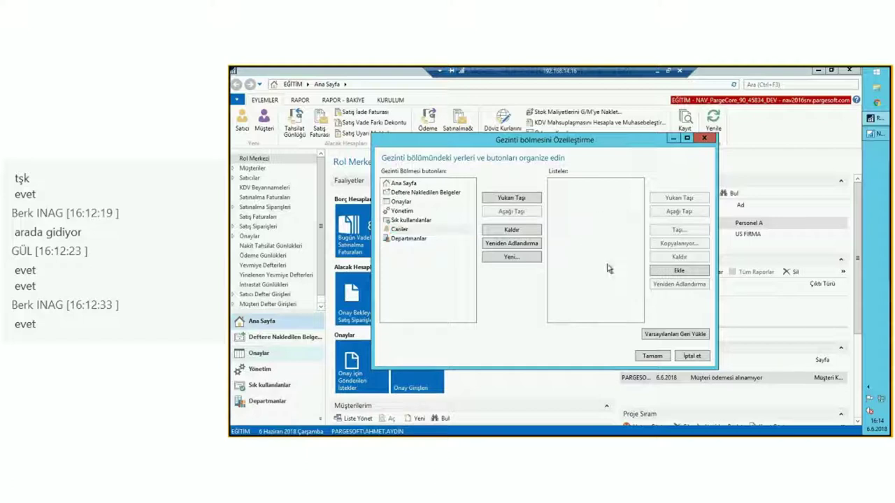
{"action": "left_click", "coordinate": [663, 274]}
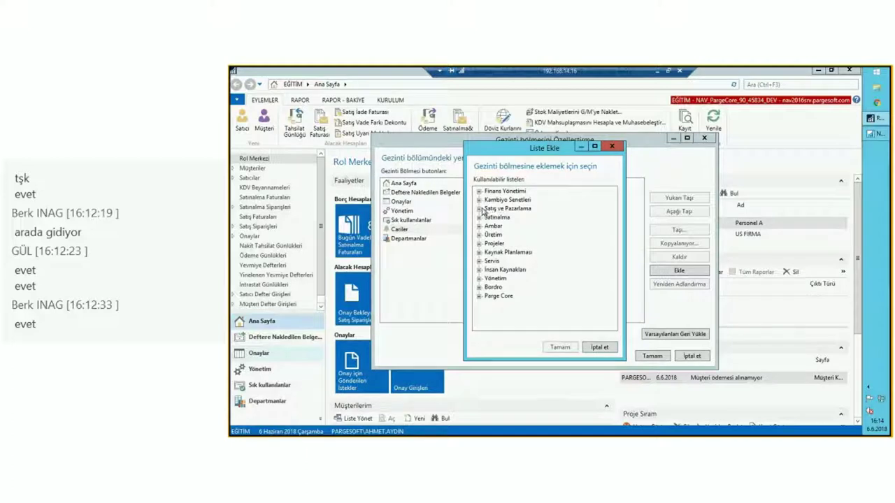
{"action": "left_click", "coordinate": [479, 208]}
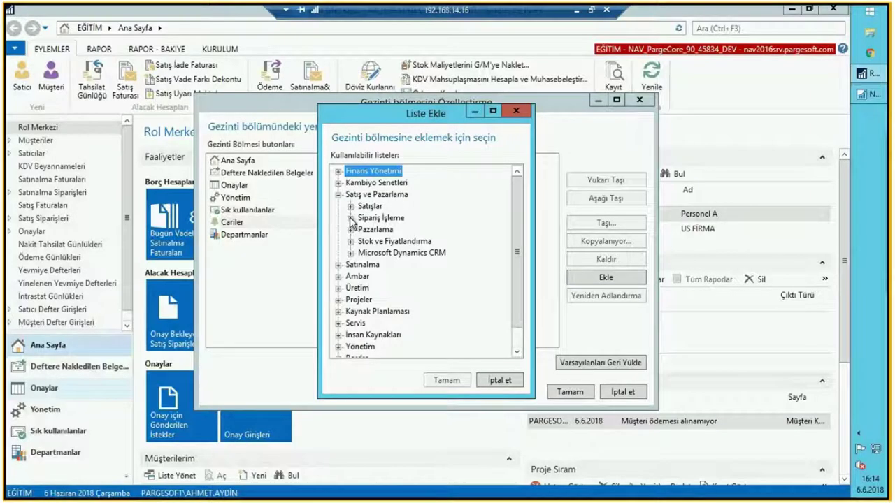
{"action": "left_click", "coordinate": [351, 218]}
{"action": "left_click", "coordinate": [387, 229]}
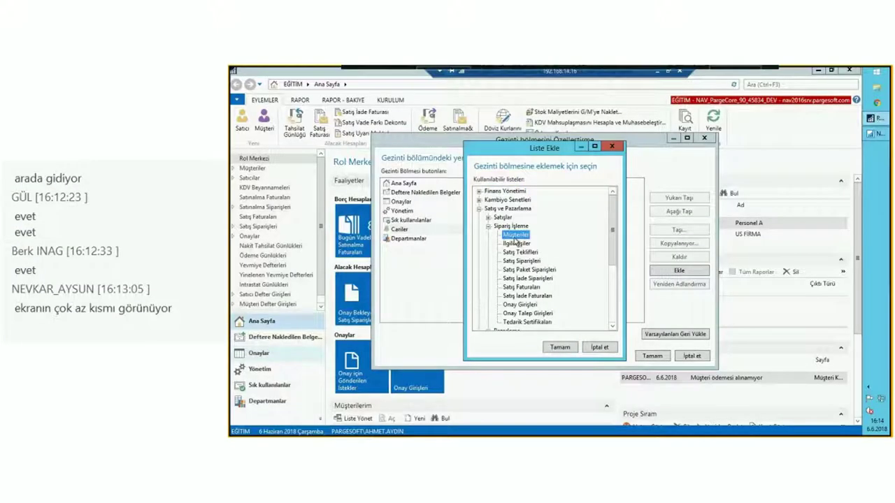
{"action": "left_click", "coordinate": [560, 347]}
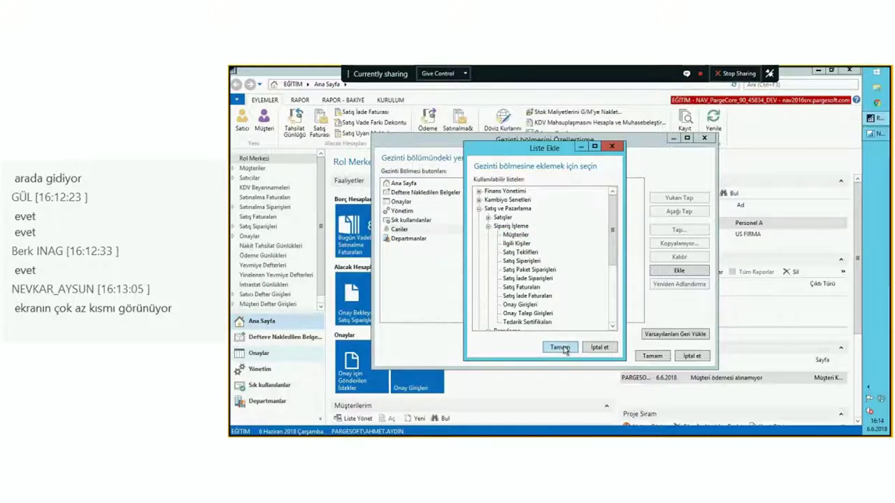
- Add the Satıcılar list from Satınalma > Sipariş İşleme to the Cariler button
{"action": "left_click", "coordinate": [606, 272]}
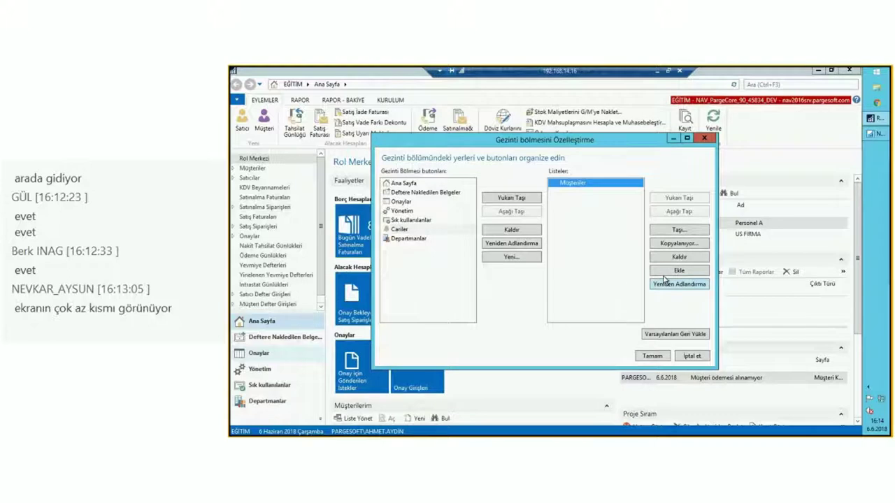
{"action": "left_click", "coordinate": [666, 275]}
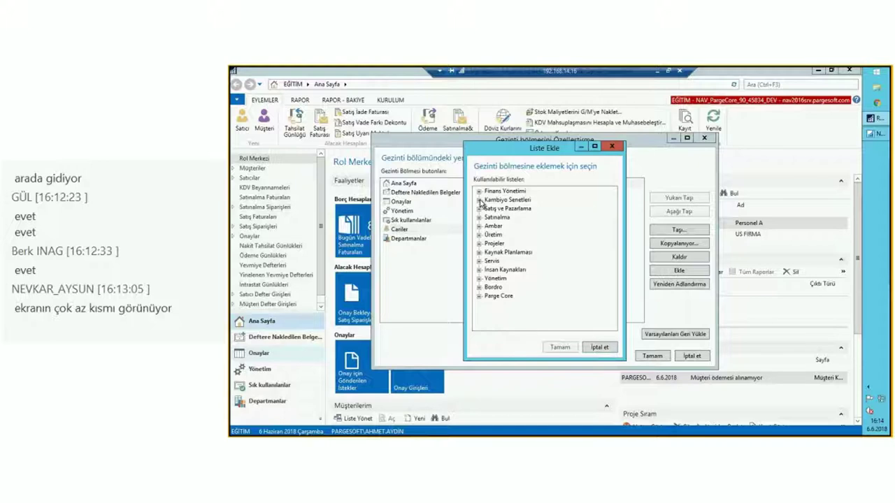
{"action": "left_click", "coordinate": [480, 201]}
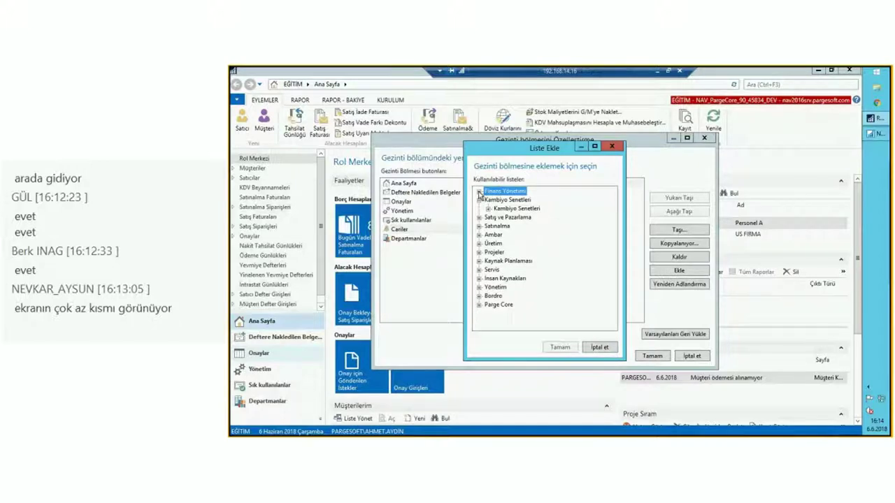
{"action": "left_click", "coordinate": [480, 192]}
{"action": "left_click", "coordinate": [479, 193]}
{"action": "left_click", "coordinate": [480, 200]}
{"action": "left_click", "coordinate": [479, 218]}
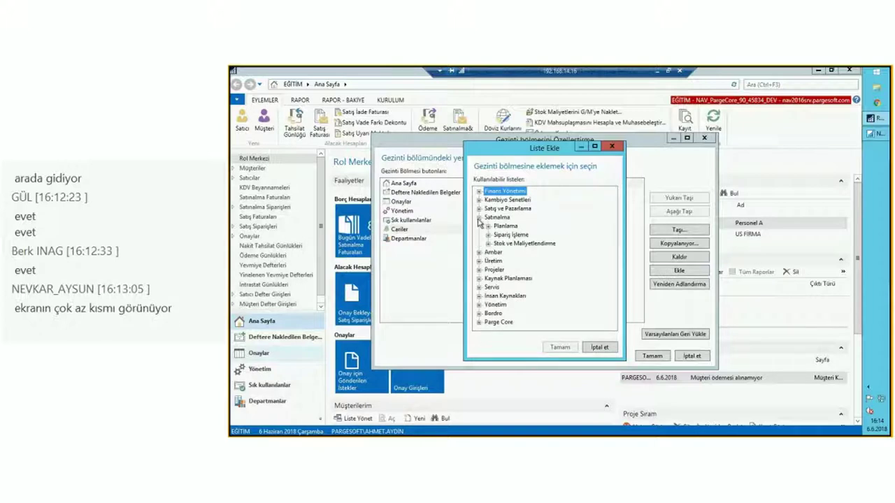
{"action": "left_click", "coordinate": [488, 235]}
{"action": "left_click", "coordinate": [512, 226]}
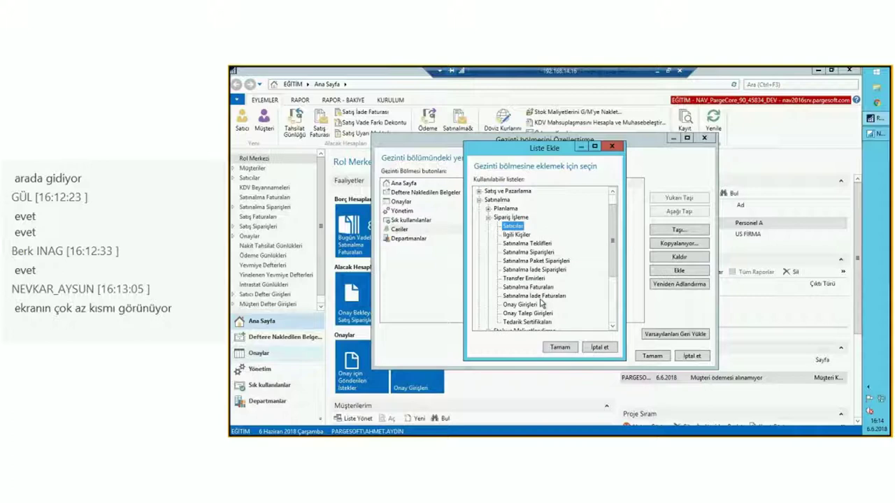
{"action": "left_click", "coordinate": [563, 347]}
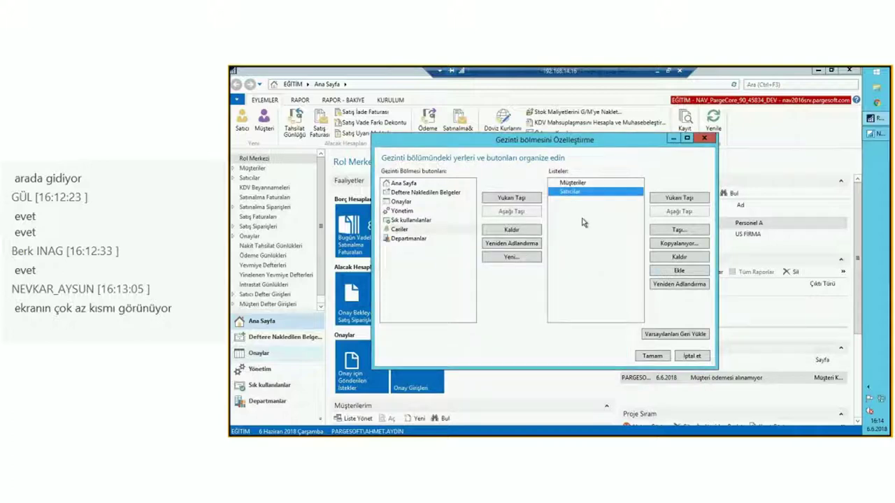
- Add the Banka Hesapları list from Finans Yönetimi > Nakit Yönetimi to Cariler and accept the navigation pane customization
{"action": "left_click", "coordinate": [671, 271]}
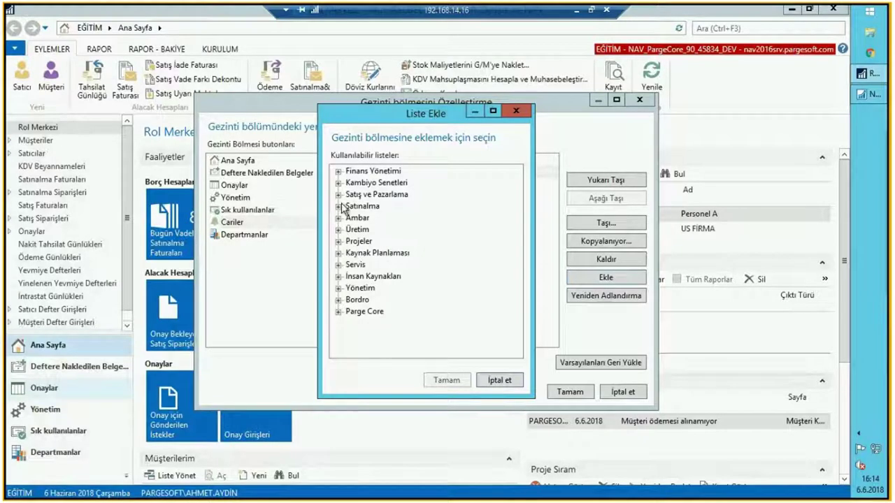
{"action": "left_click", "coordinate": [339, 172]}
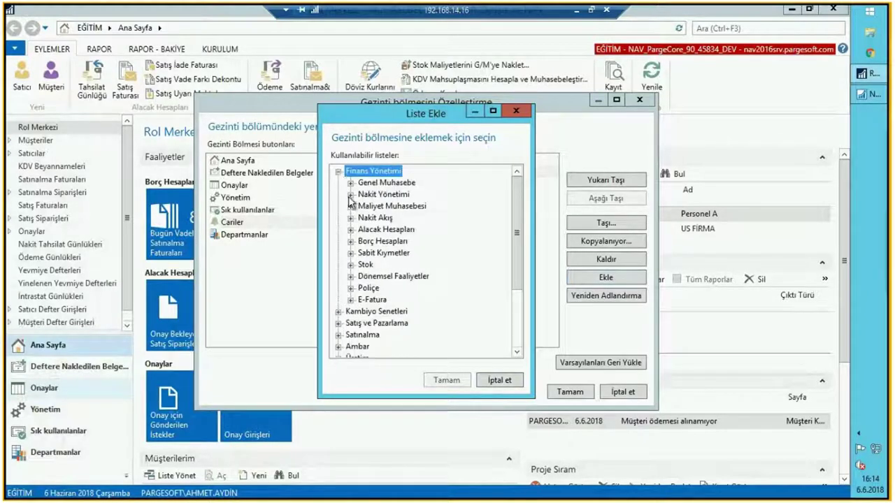
{"action": "left_click", "coordinate": [351, 194]}
{"action": "left_click", "coordinate": [383, 207]}
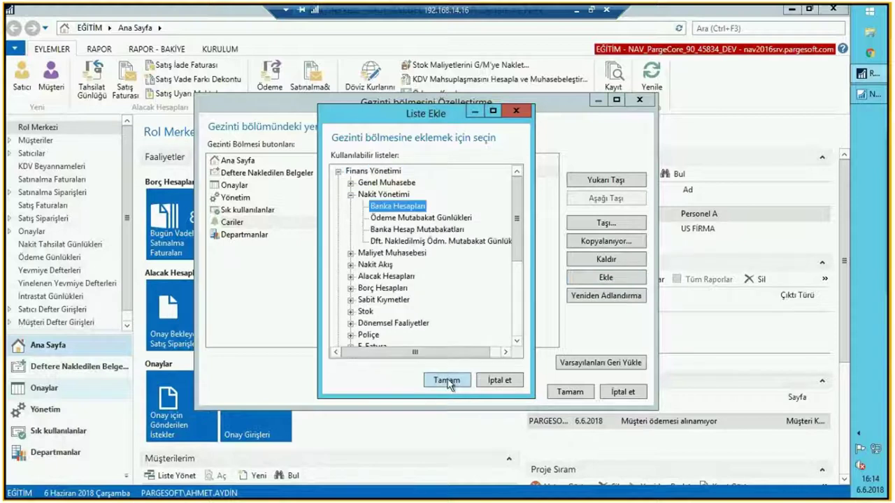
{"action": "left_click", "coordinate": [446, 380]}
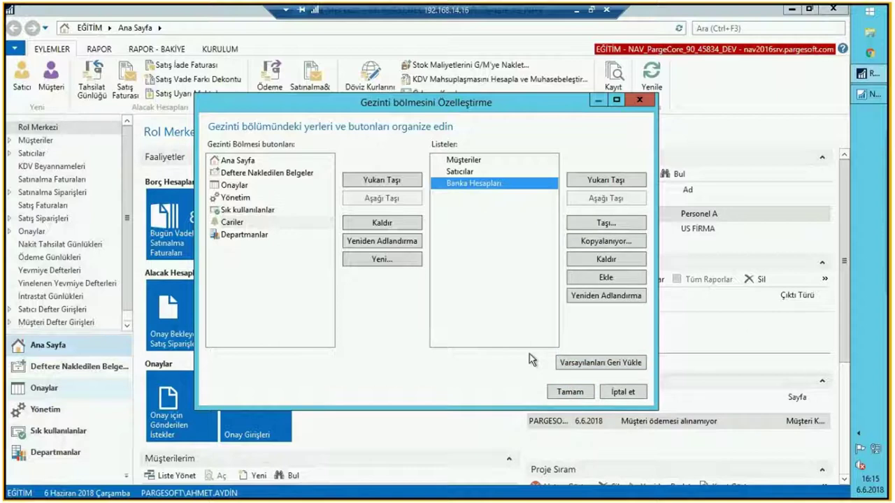
{"action": "key", "text": "Return"}
{"action": "left_click", "coordinate": [481, 283]}
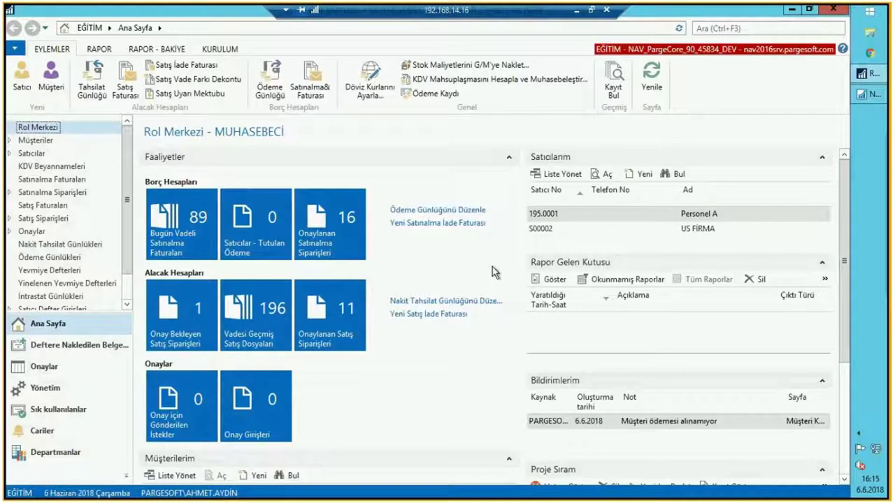
- Open Cariler in the navigation pane and view its Satıcılar and Müşteriler lists
{"action": "left_click", "coordinate": [42, 431]}
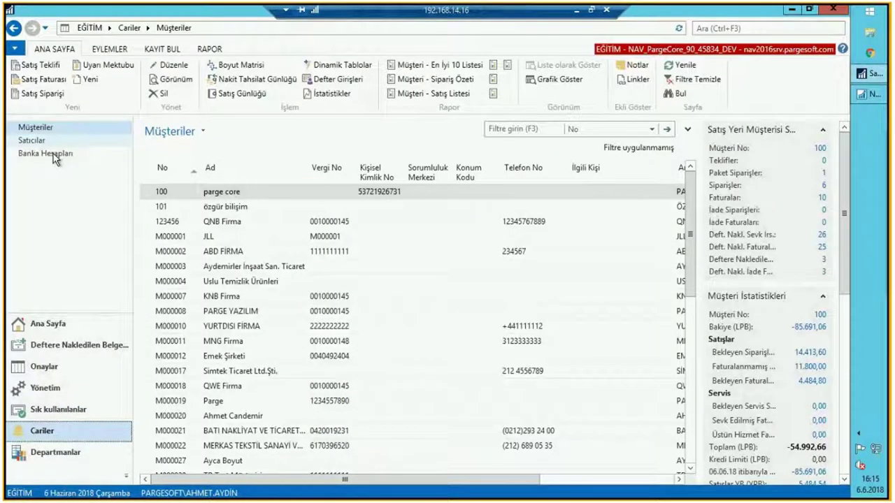
{"action": "key", "text": "Down"}
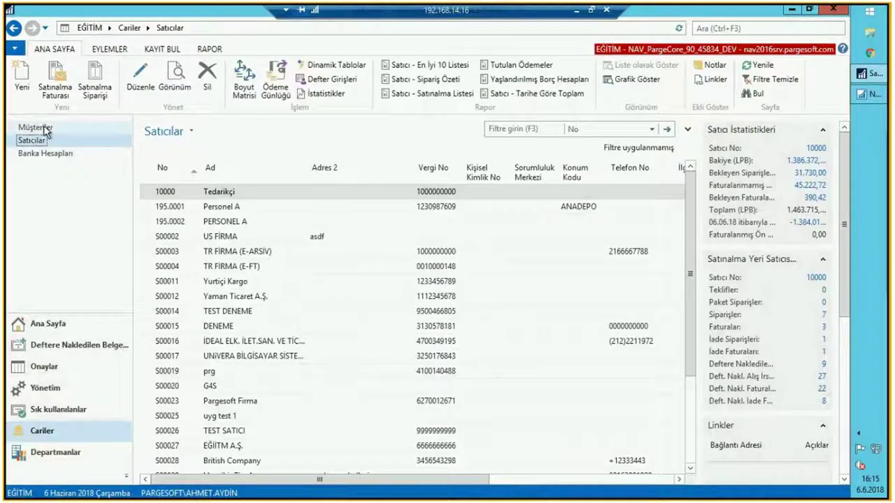
{"action": "left_click", "coordinate": [47, 130]}
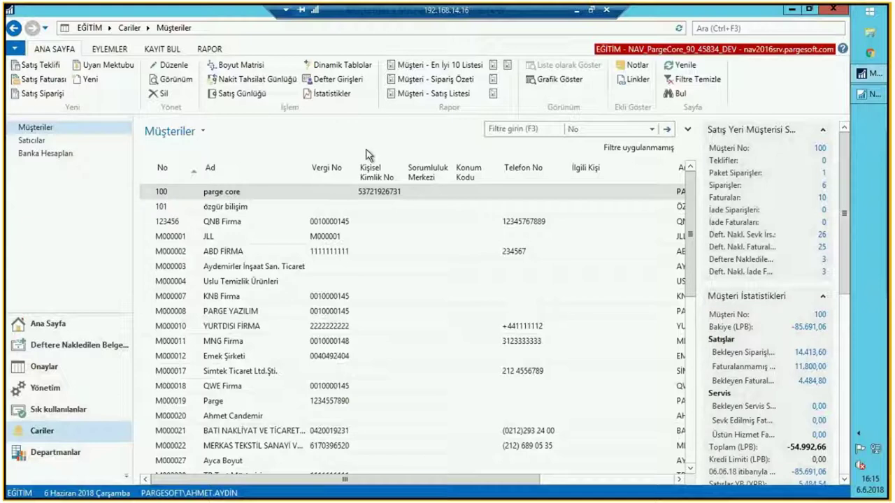
- Filter the Müşteriler list to customers whose Bakiye is <>0 and look through the filtered records
{"action": "left_click", "coordinate": [687, 132]}
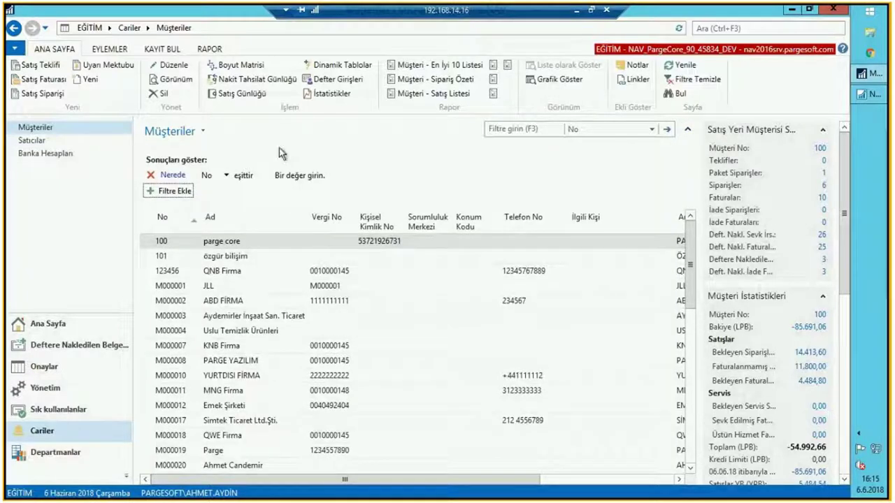
{"action": "left_click", "coordinate": [225, 175]}
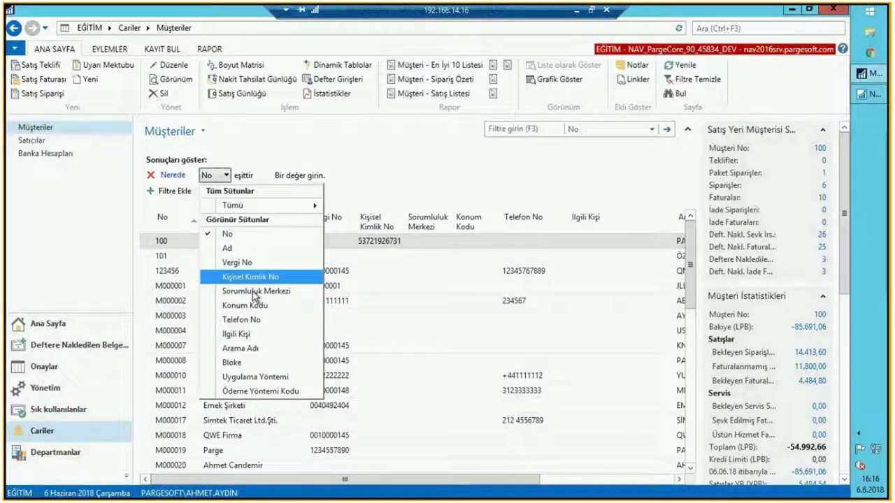
{"action": "mouse_move", "coordinate": [231, 206]}
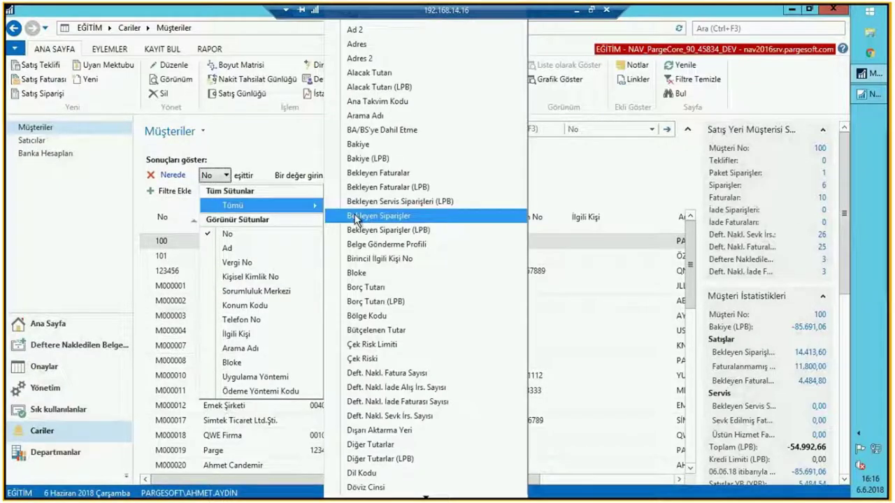
{"action": "left_click", "coordinate": [352, 140]}
{"action": "type", "text": "<>0"}
{"action": "key", "text": "Tab"}
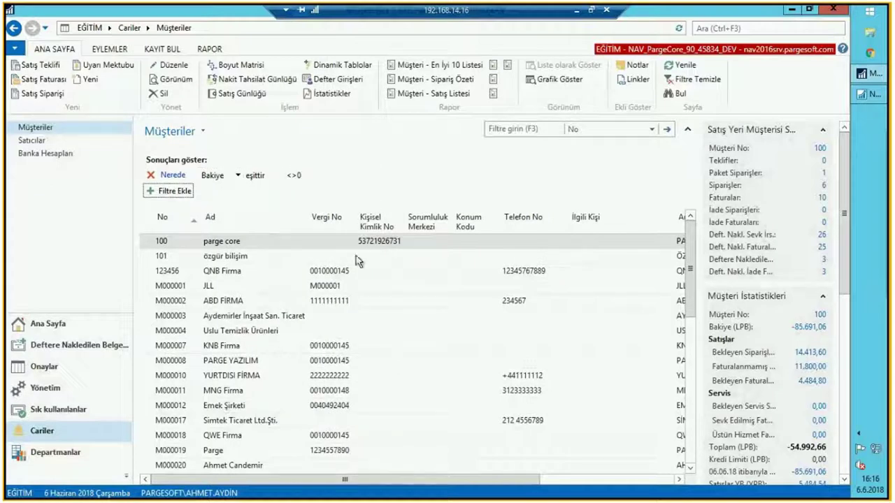
{"action": "left_click", "coordinate": [264, 288]}
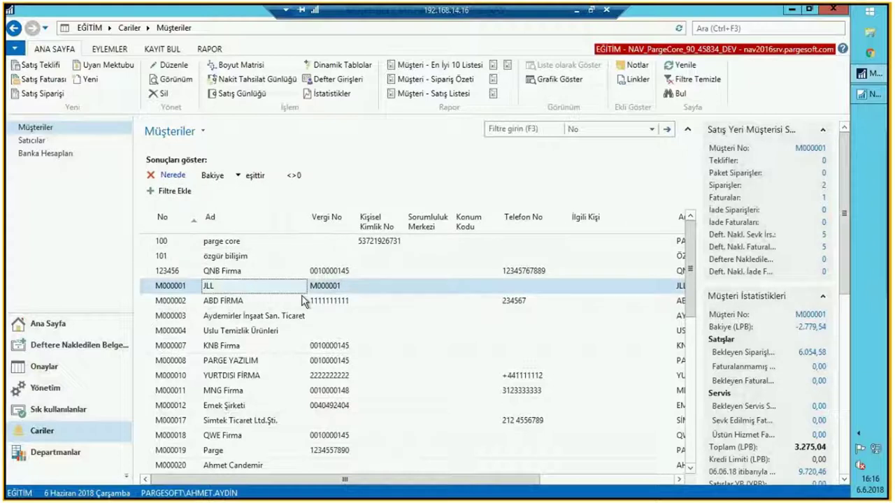
{"action": "scroll", "coordinate": [302, 334], "scroll_direction": "down", "scroll_amount": 5}
{"action": "scroll", "coordinate": [302, 334], "scroll_direction": "up", "scroll_amount": 5}
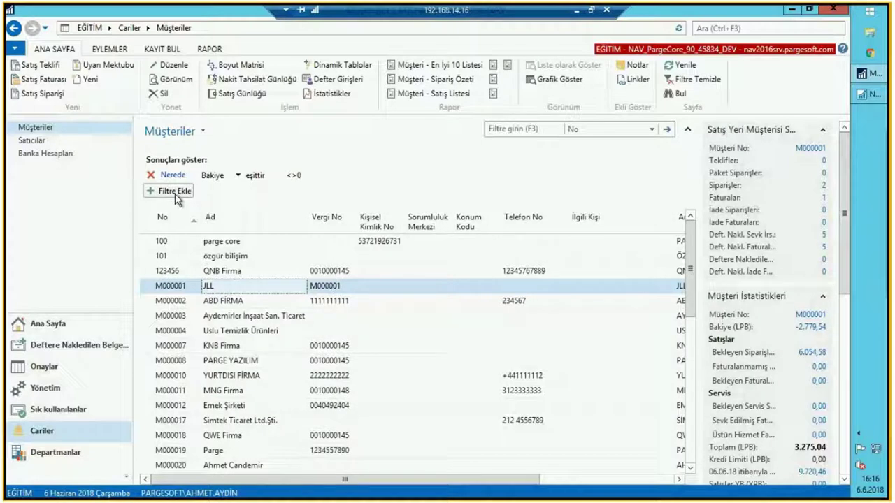
- Save the filtered customer list as the view "Müşteriler - Bakiyesi olanlar" in the Cariler activity group and restart the application
{"action": "left_click", "coordinate": [198, 134]}
{"action": "left_click", "coordinate": [194, 220]}
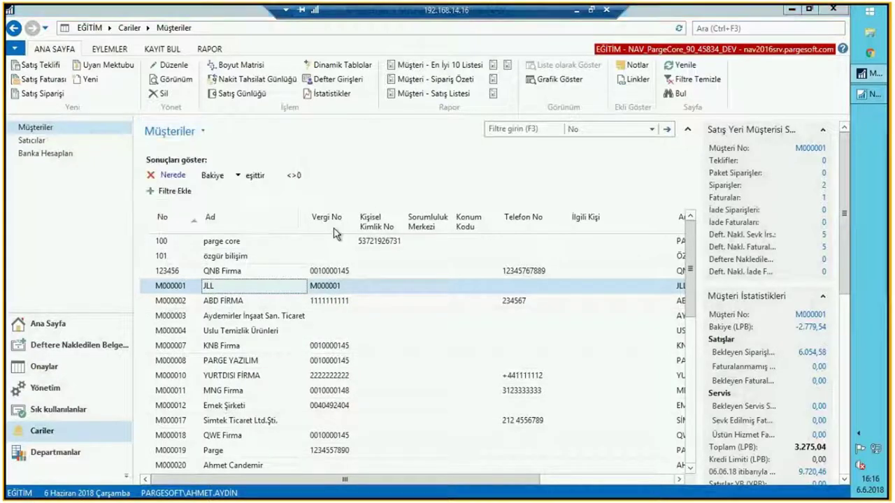
{"action": "left_click_drag", "start_coordinate": [490, 252], "coordinate": [453, 252]}
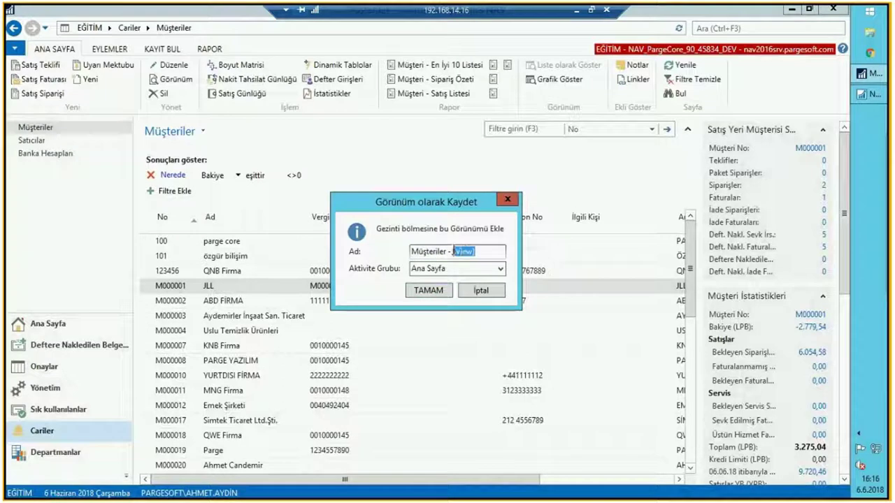
{"action": "type", "text": "B"}
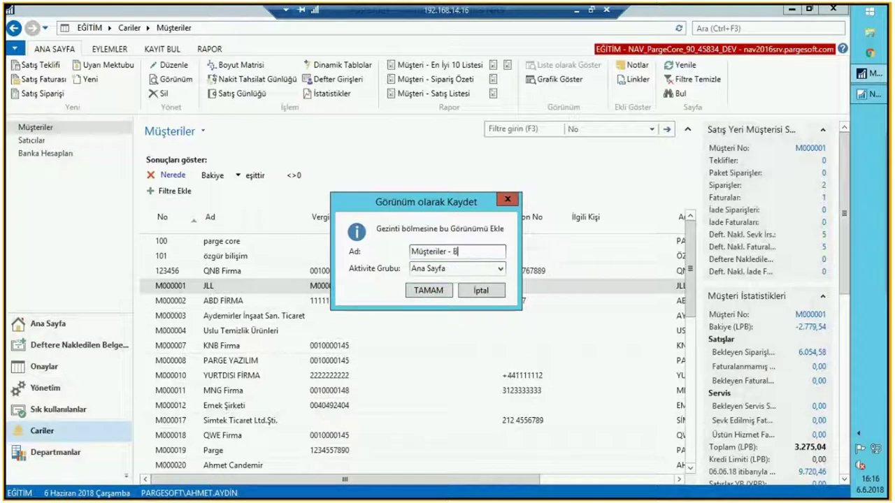
{"action": "type", "text": "akiyesi olan"}
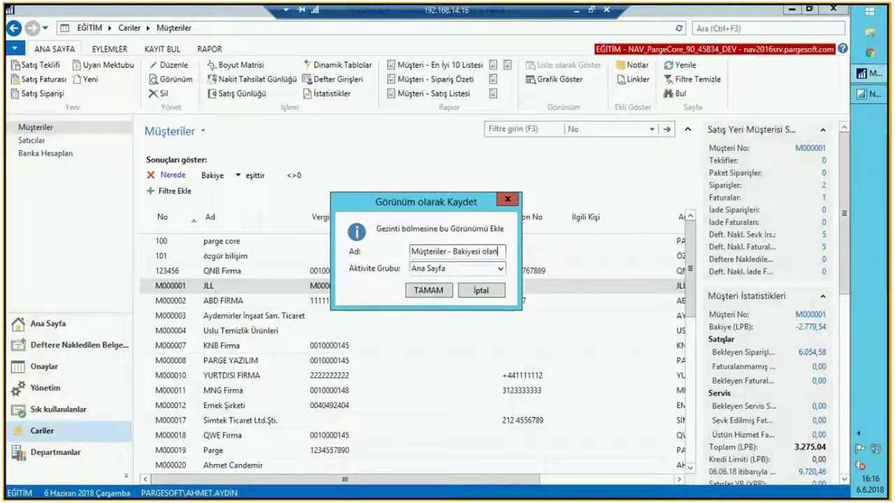
{"action": "type", "text": "la"}
{"action": "left_click", "coordinate": [501, 271]}
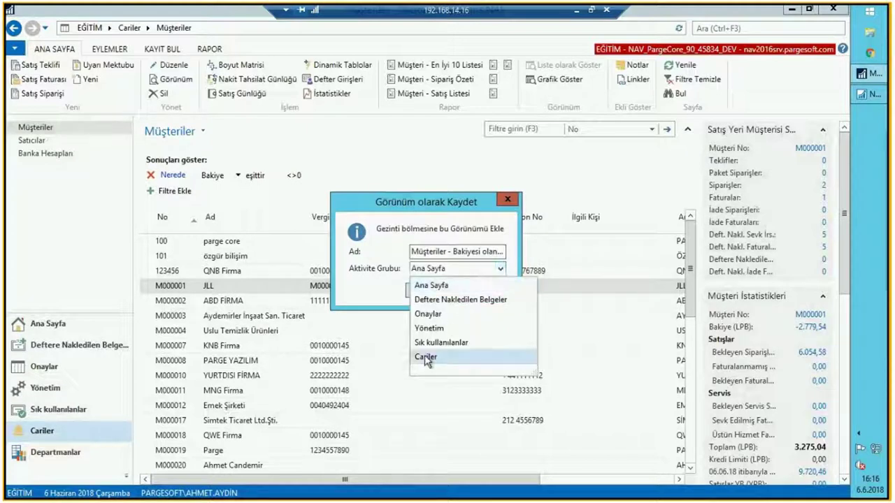
{"action": "left_click", "coordinate": [429, 363]}
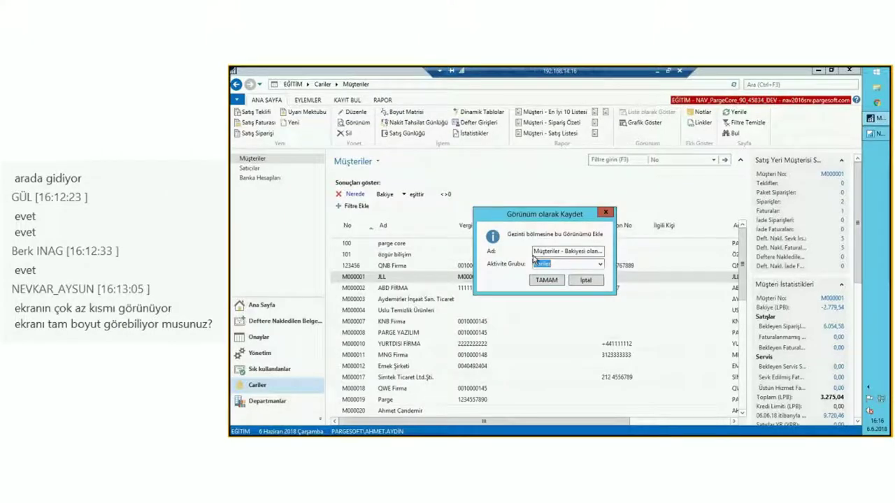
{"action": "left_click", "coordinate": [546, 280]}
{"action": "left_click", "coordinate": [574, 272]}
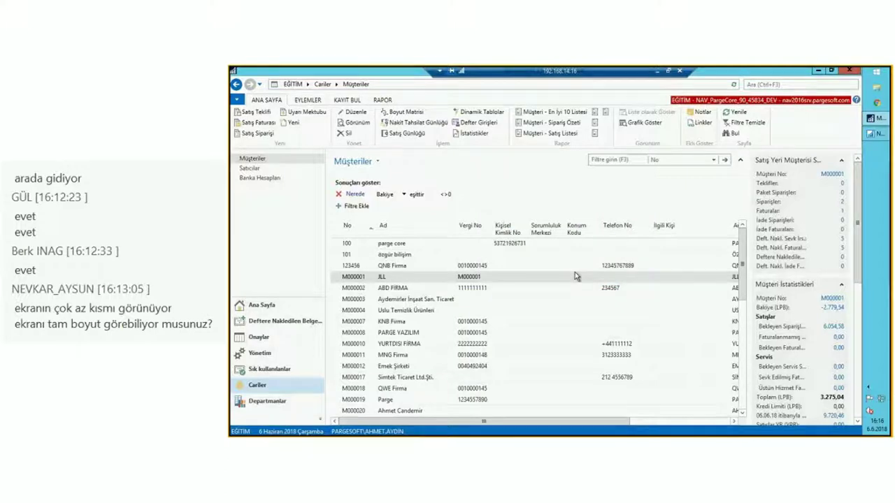
{"action": "key", "text": "super+d"}
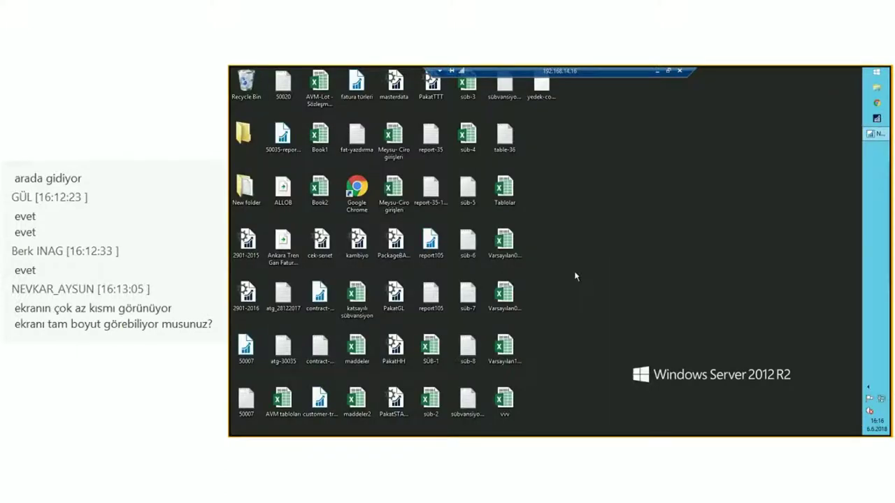
{"action": "key", "text": "super+d"}
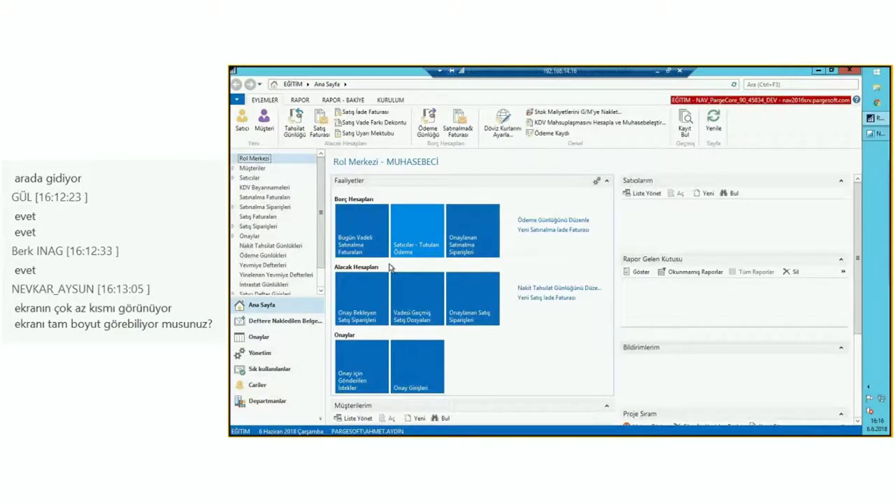
- Open the Müşteriler - Bakiyesi olanlar view under Cariler, show its filter, and open the Defter Girişleri of customer parge core
{"action": "left_click", "coordinate": [280, 166]}
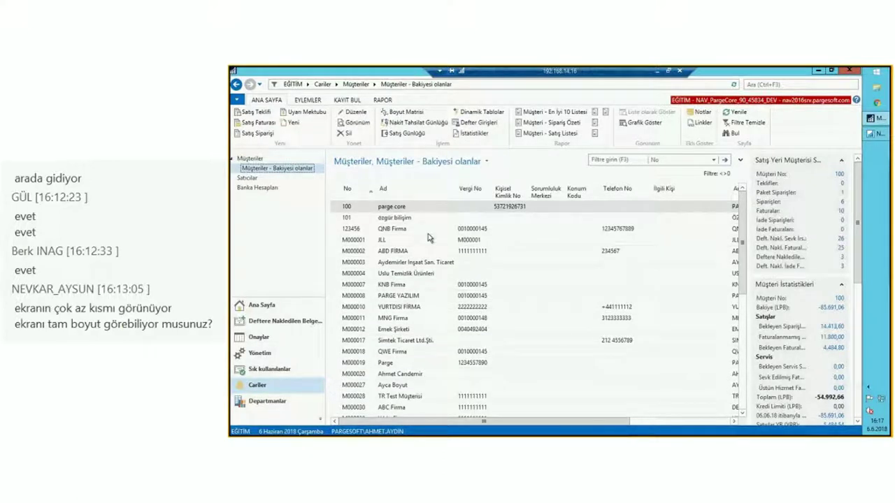
{"action": "left_click", "coordinate": [741, 159]}
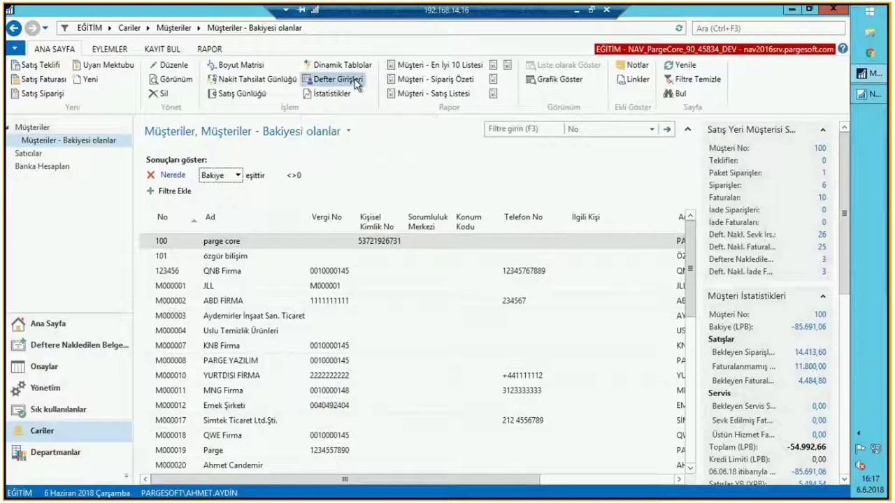
{"action": "left_click", "coordinate": [355, 80]}
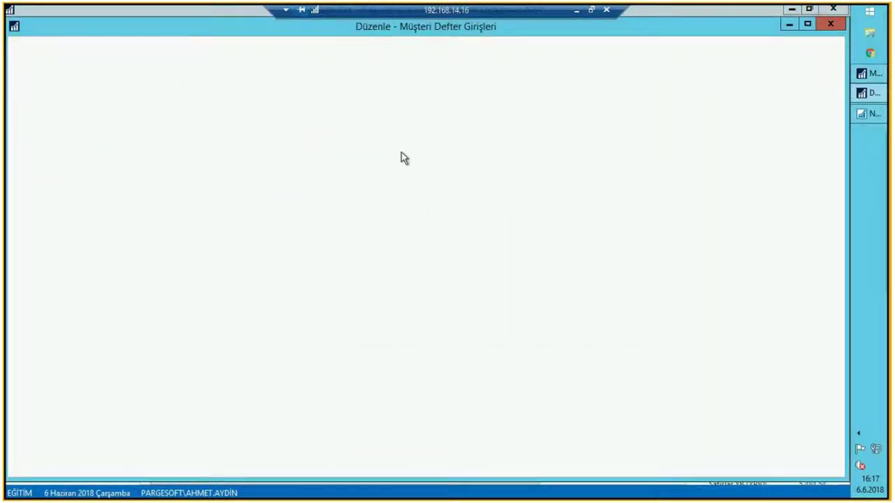
- Remove the preset filter from Müşteri Defter Girişleri and filter the entries to Kalan Tutar <>0
{"action": "left_click", "coordinate": [20, 172]}
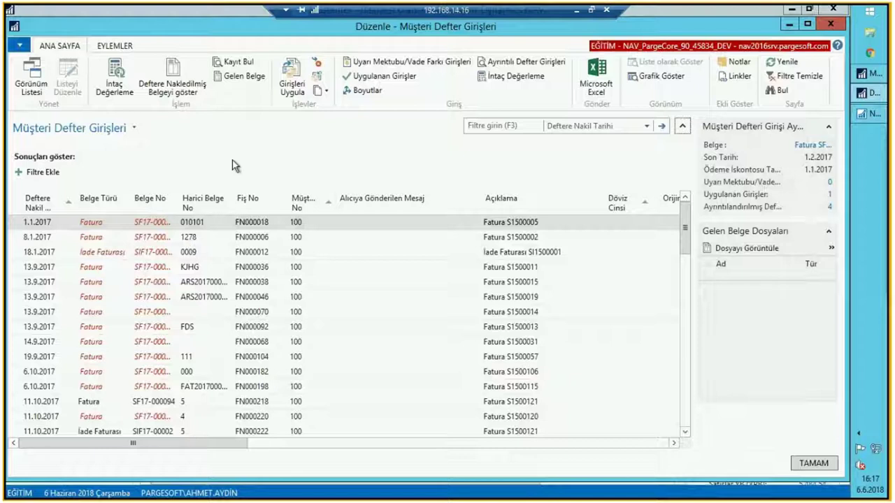
{"action": "left_click", "coordinate": [51, 172]}
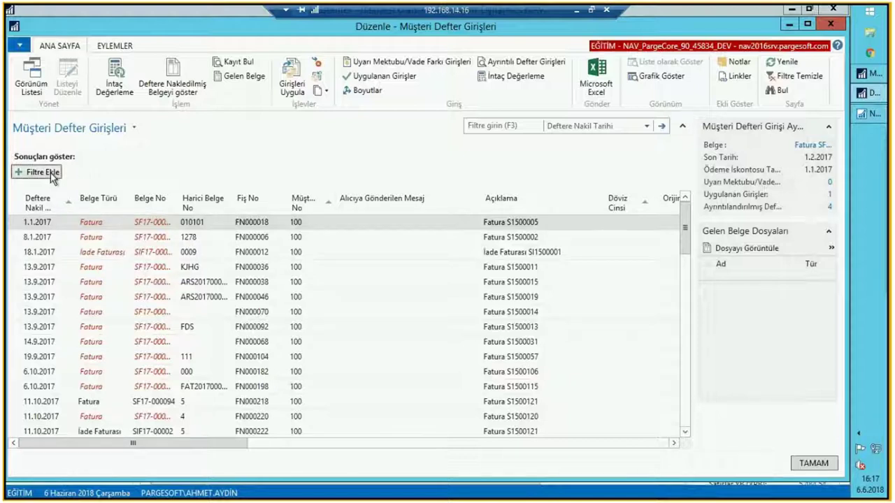
{"action": "left_click", "coordinate": [144, 173]}
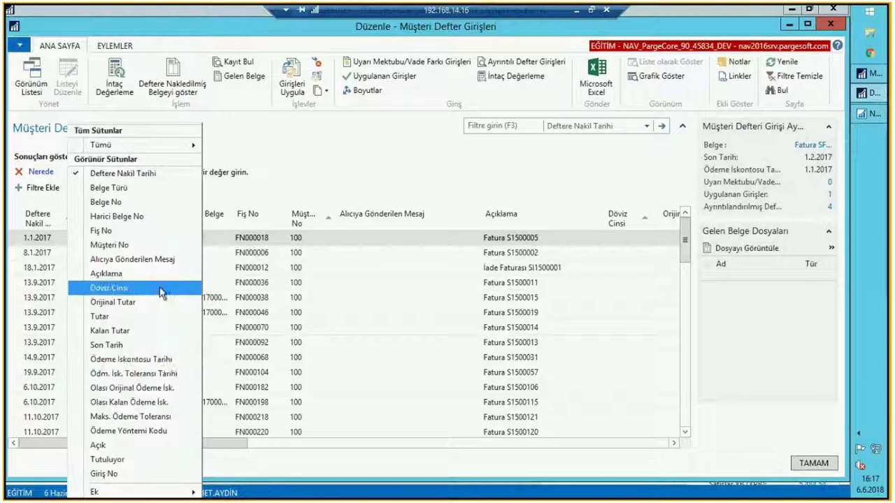
{"action": "left_click", "coordinate": [162, 360]}
{"action": "left_click", "coordinate": [126, 173]}
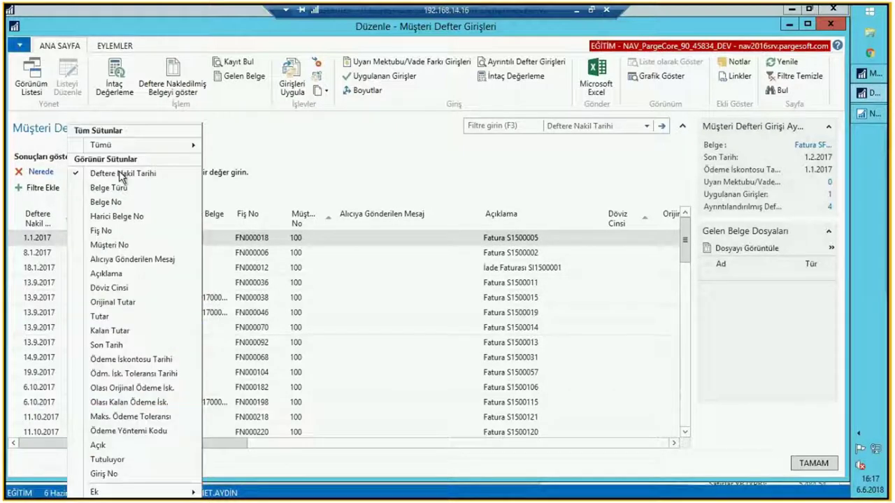
{"action": "left_click", "coordinate": [130, 331]}
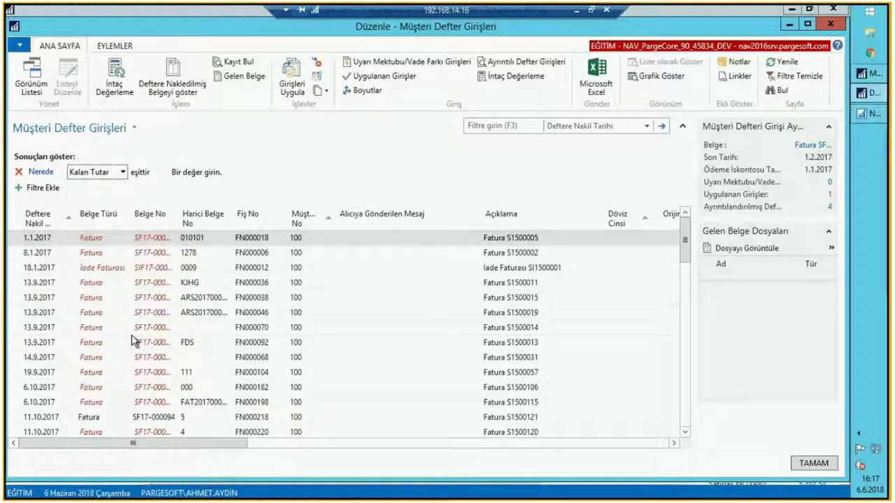
{"action": "type", "text": "<>0"}
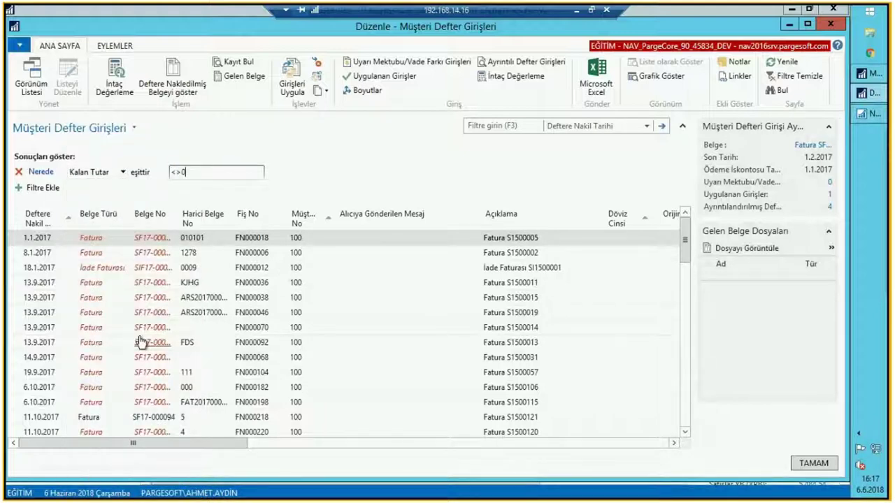
{"action": "key", "text": "Return"}
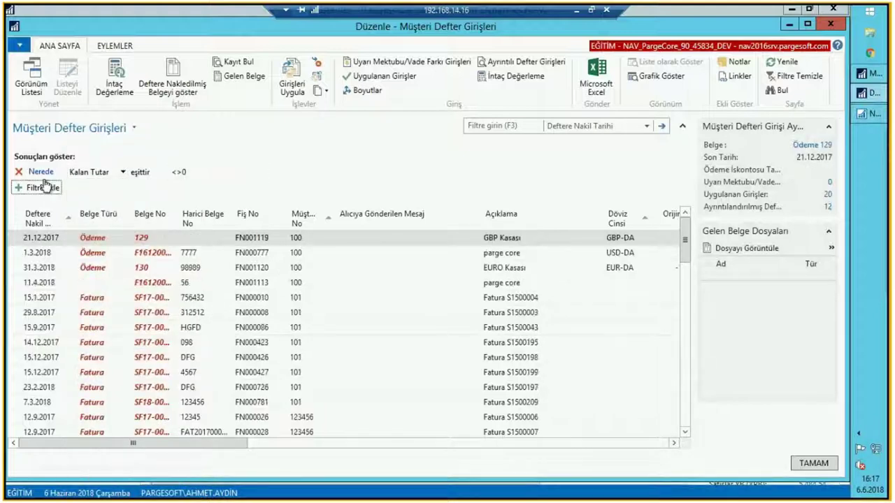
- Add a Belge Türü filter for Fatura, İade Faturası, Vade Farkı Dekontu and Uyarı Mektubu, and look through the filtered entries
{"action": "left_click", "coordinate": [46, 187]}
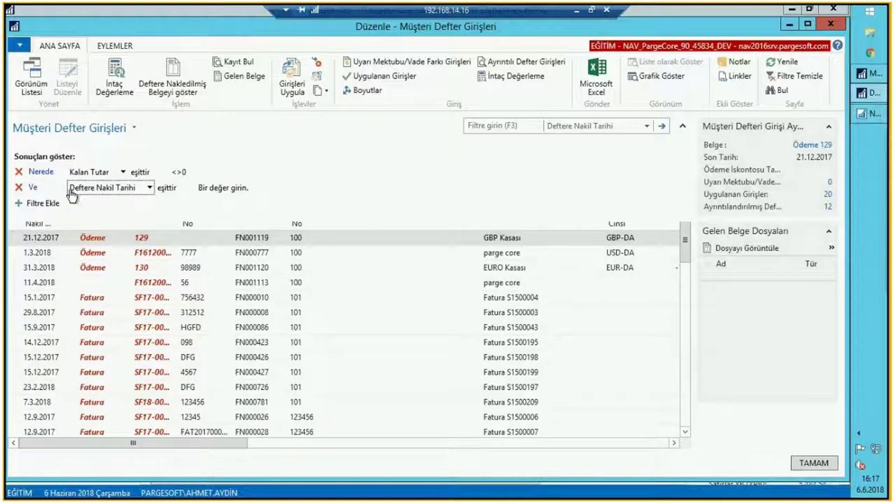
{"action": "left_click", "coordinate": [72, 195]}
{"action": "left_click", "coordinate": [195, 187]}
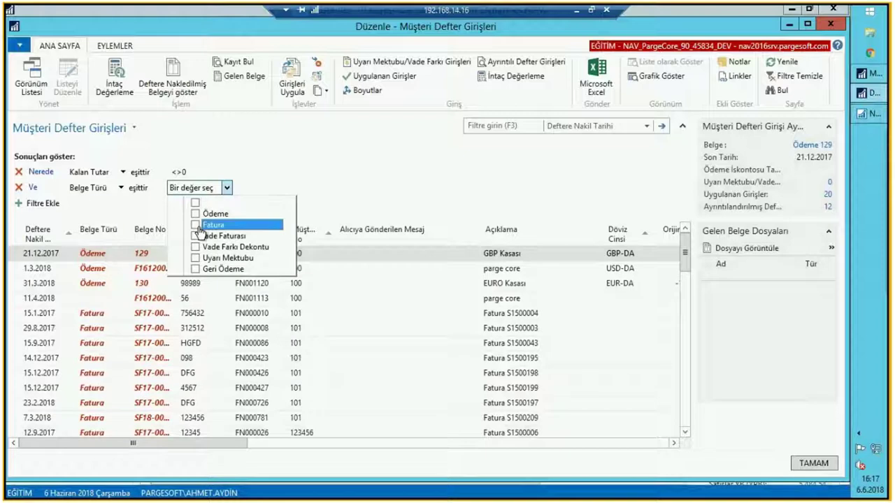
{"action": "left_click", "coordinate": [195, 224]}
{"action": "left_click", "coordinate": [195, 236]}
{"action": "left_click", "coordinate": [195, 247]}
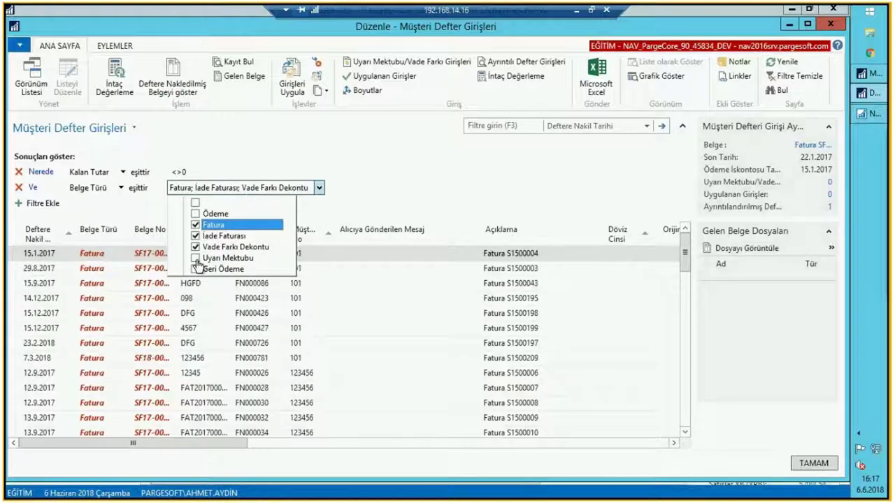
{"action": "left_click", "coordinate": [196, 259]}
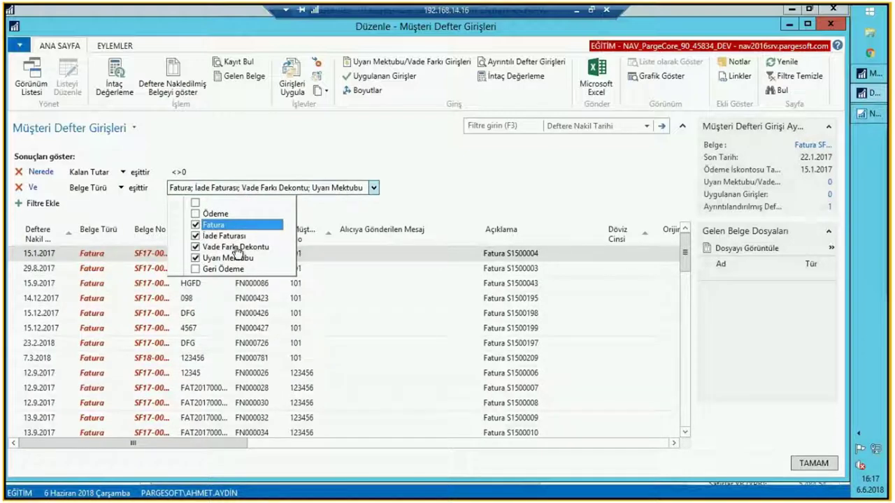
{"action": "left_click", "coordinate": [467, 195]}
{"action": "scroll", "coordinate": [294, 316], "scroll_direction": "down", "scroll_amount": 1}
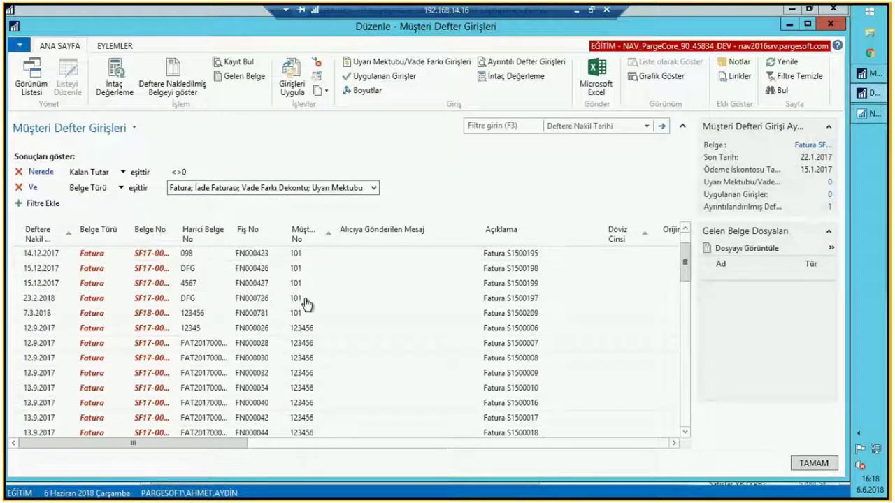
{"action": "scroll", "coordinate": [305, 304], "scroll_direction": "down", "scroll_amount": 10}
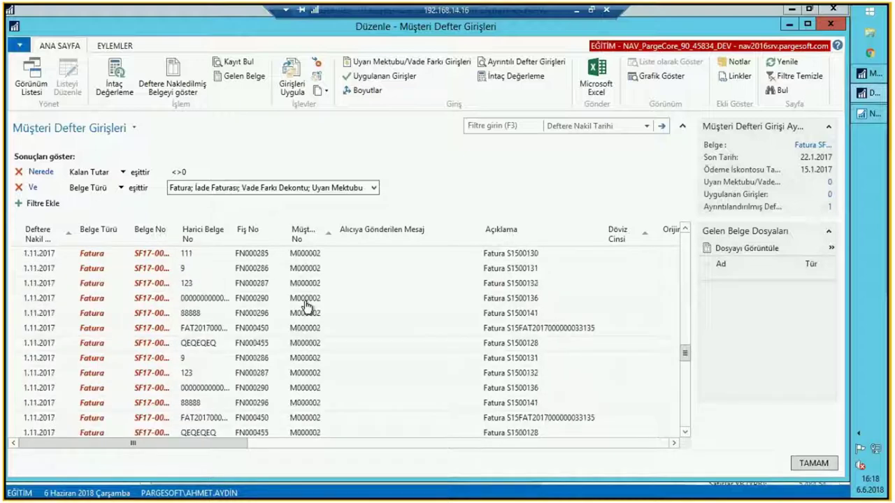
{"action": "scroll", "coordinate": [306, 303], "scroll_direction": "down", "scroll_amount": 5}
{"action": "scroll", "coordinate": [305, 304], "scroll_direction": "down", "scroll_amount": 8}
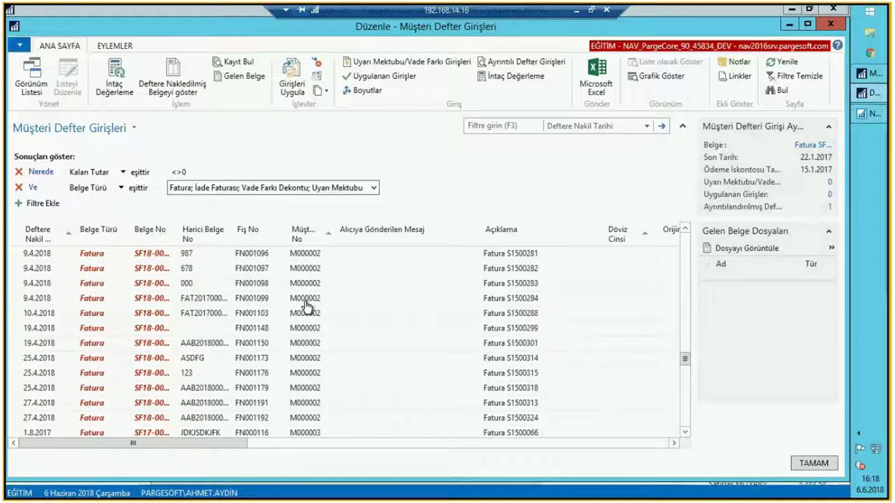
{"action": "scroll", "coordinate": [308, 305], "scroll_direction": "down", "scroll_amount": 4}
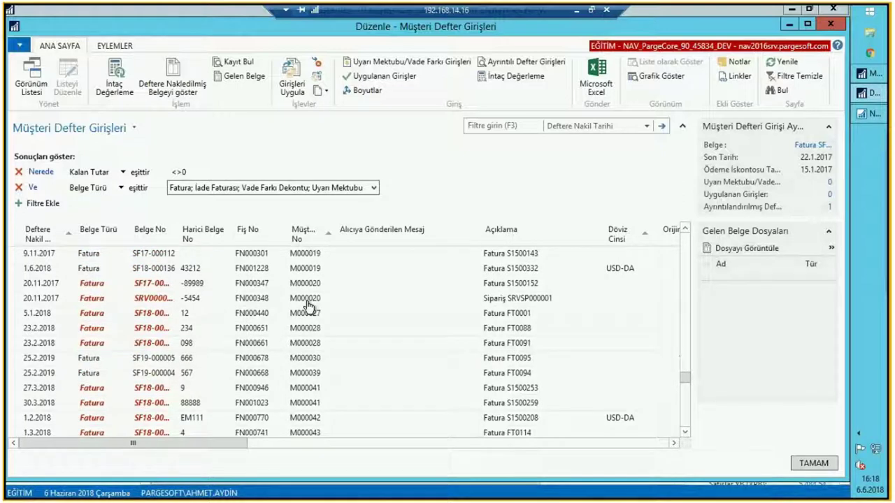
{"action": "left_click", "coordinate": [309, 232]}
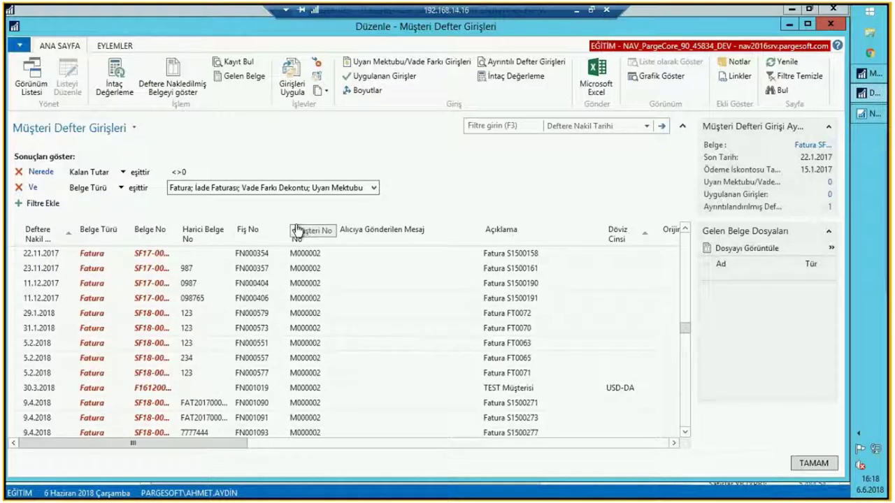
- Save the filtered ledger entries as the view "Açıkta Kalan Faturalar" in the Cariler activity group and restart the application
{"action": "left_click", "coordinate": [133, 128]}
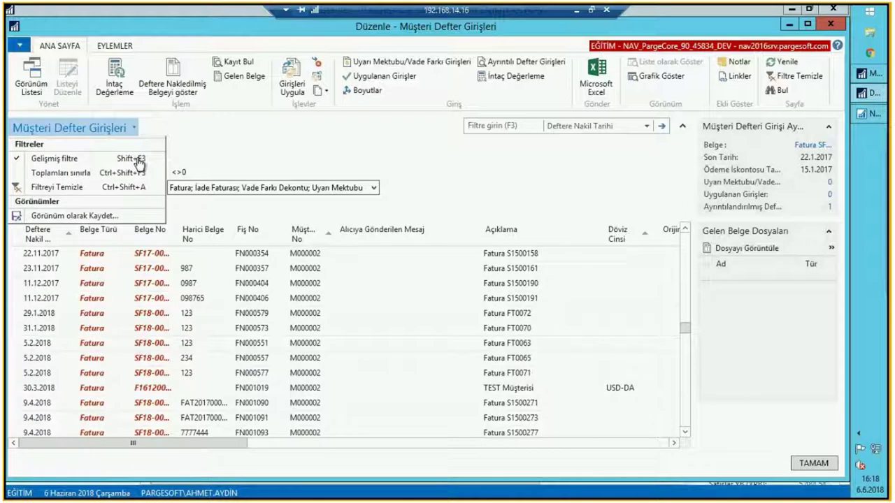
{"action": "left_click", "coordinate": [75, 215]}
{"action": "left_click", "coordinate": [473, 253]}
{"action": "triple_click", "coordinate": [473, 253]}
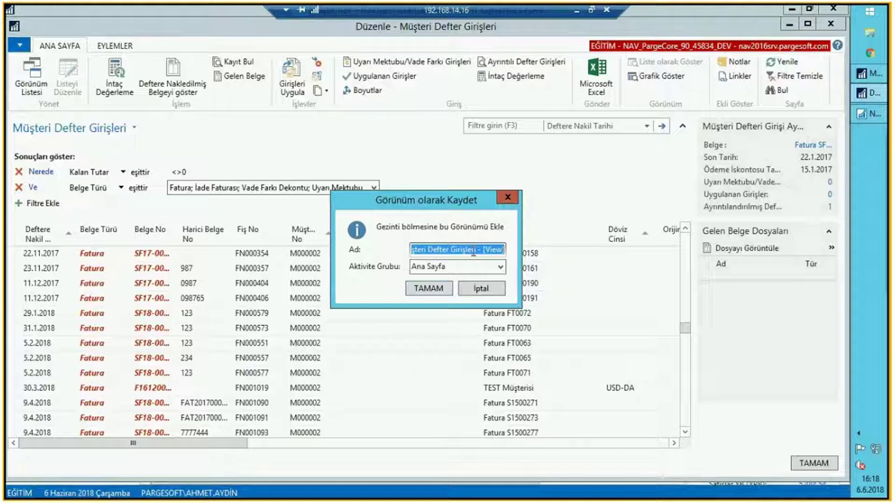
{"action": "type", "text": "Açıkta "}
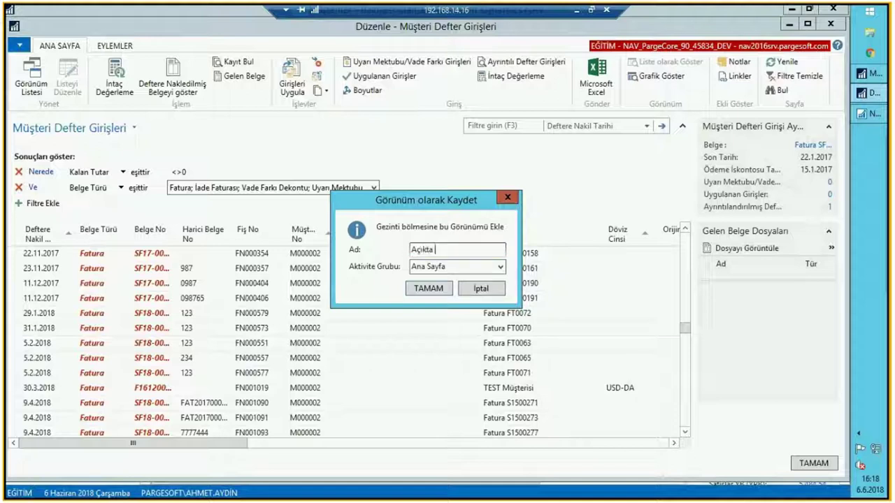
{"action": "type", "text": "Kalan Faturalar"}
{"action": "key", "text": "Tab"}
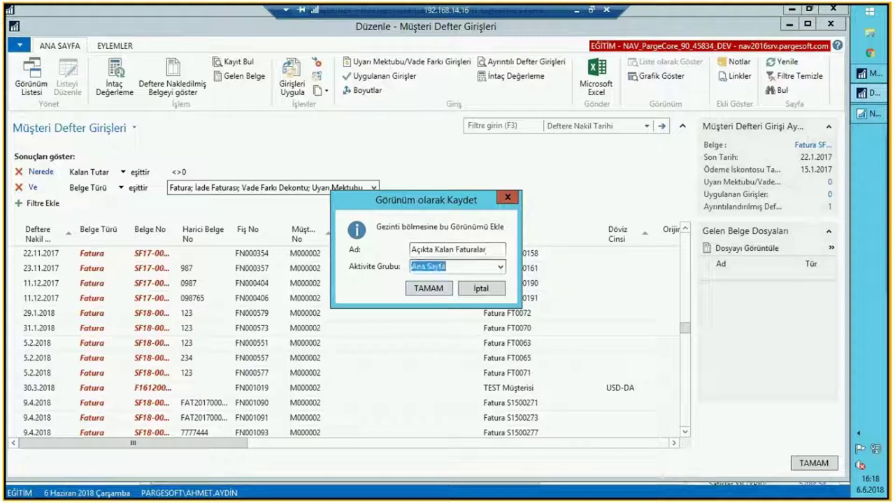
{"action": "left_click", "coordinate": [500, 266]}
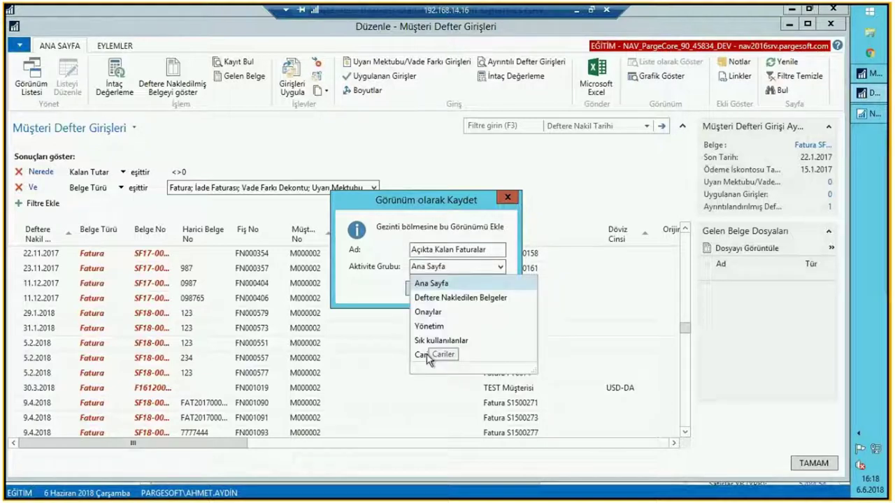
{"action": "left_click", "coordinate": [426, 354]}
{"action": "left_click", "coordinate": [426, 289]}
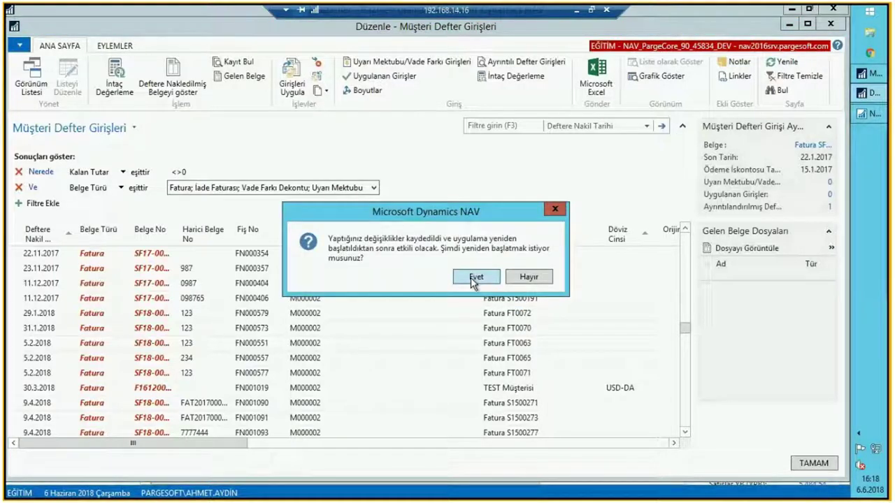
{"action": "left_click", "coordinate": [473, 279]}
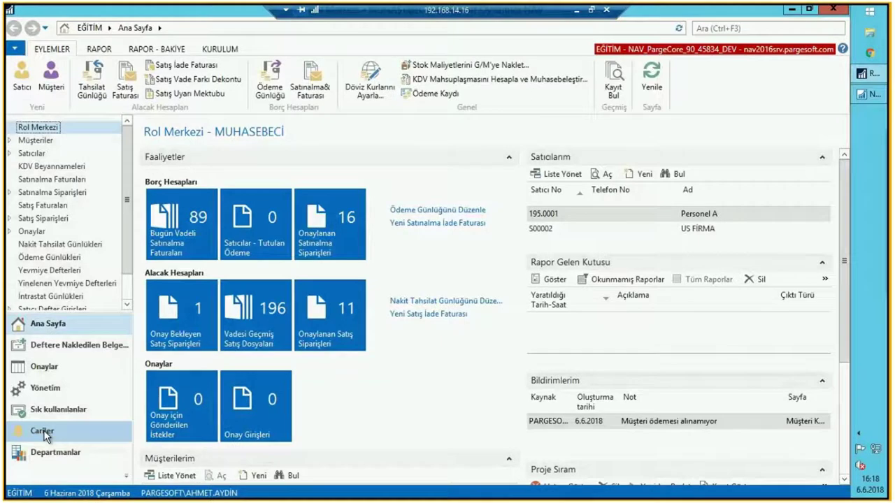
- Open the Açıkta Kalan Faturalar view under Cariler and look over the filtered invoice entries
{"action": "left_click", "coordinate": [43, 430]}
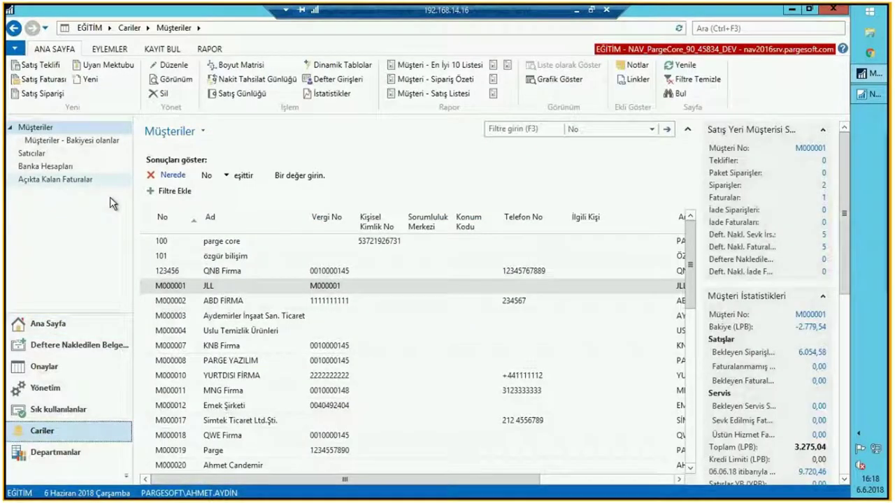
{"action": "left_click", "coordinate": [77, 179]}
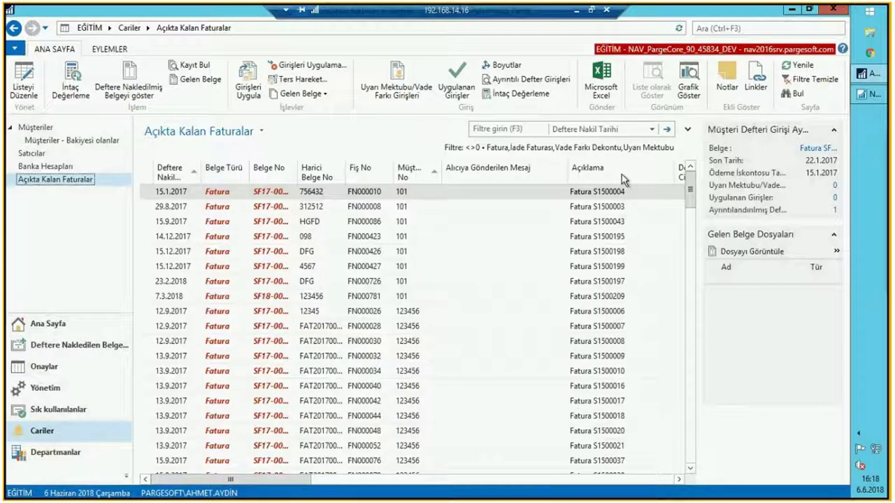
{"action": "left_click", "coordinate": [325, 207]}
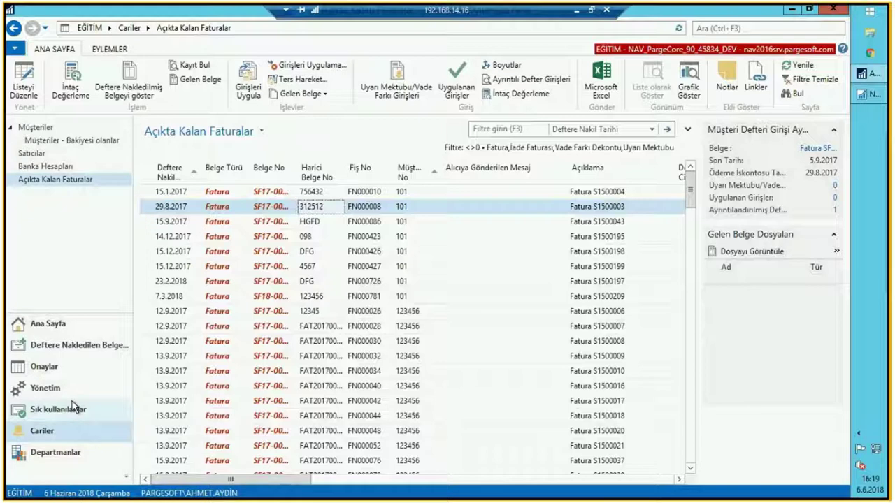
- Return to the Ana Sayfa role center and look over its parts from Faaliyetler and Satıcılarım to Bildirimlerim and Proje Sıram
{"action": "left_click", "coordinate": [64, 321]}
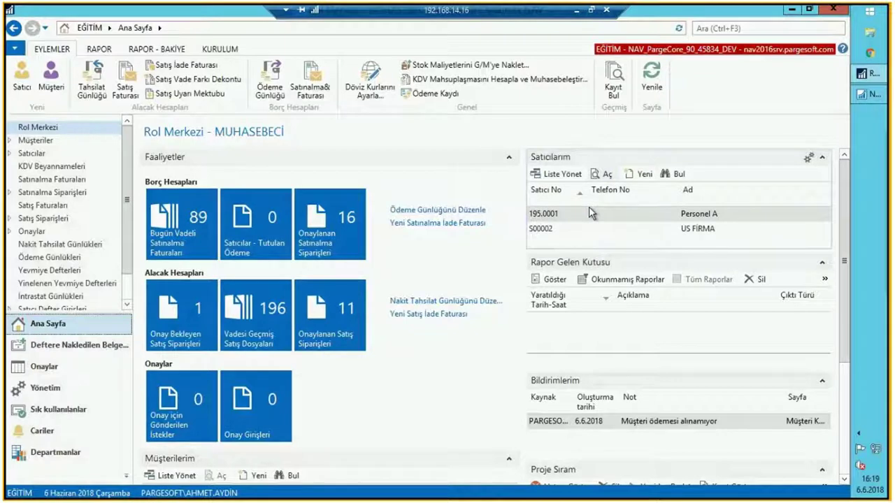
{"action": "scroll", "coordinate": [544, 280], "scroll_direction": "down", "scroll_amount": 3}
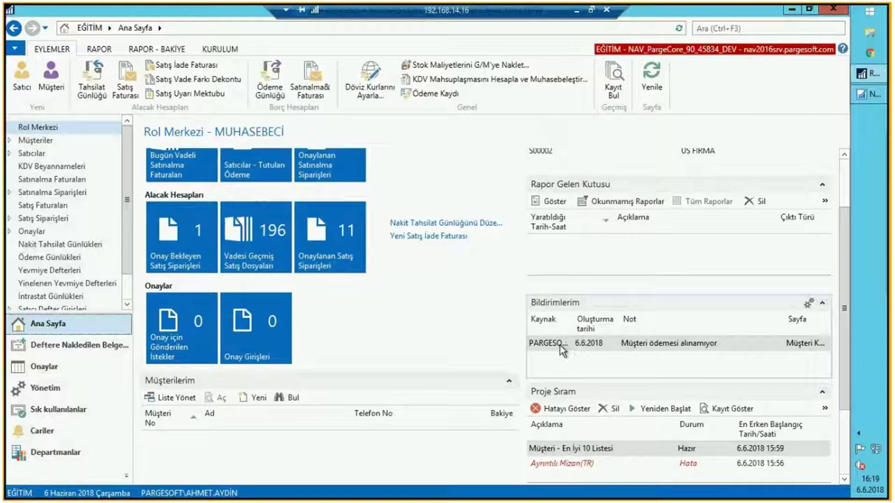
{"action": "scroll", "coordinate": [383, 273], "scroll_direction": "up", "scroll_amount": 3}
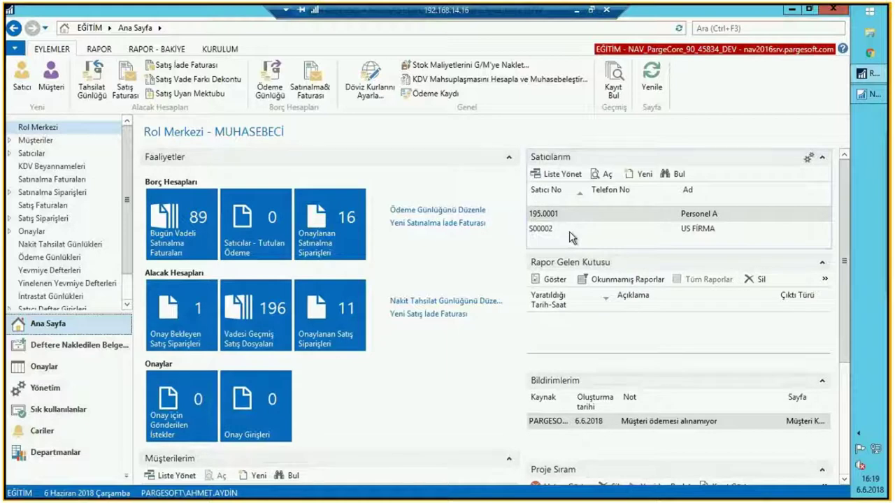
- View the Onaylanan Satış Siparişleri list from its cue, and preview a new Satış İade Faturası from its link without filling it in
{"action": "left_click", "coordinate": [319, 327]}
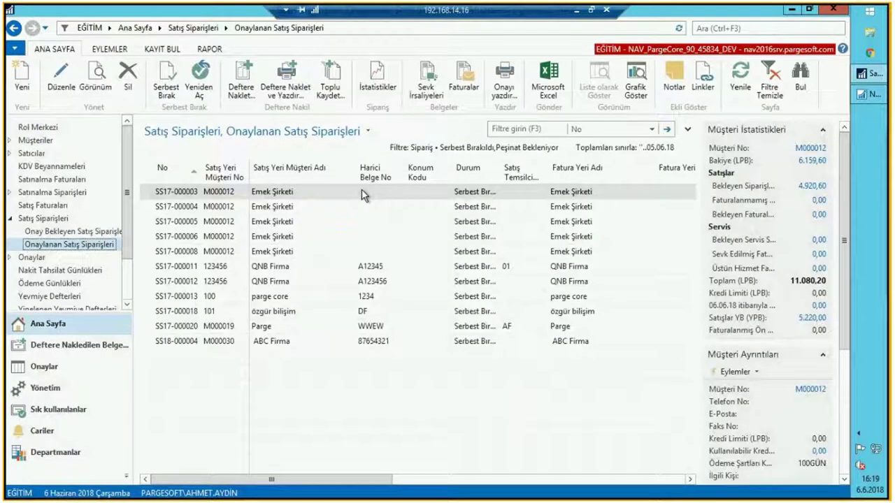
{"action": "left_click", "coordinate": [14, 28]}
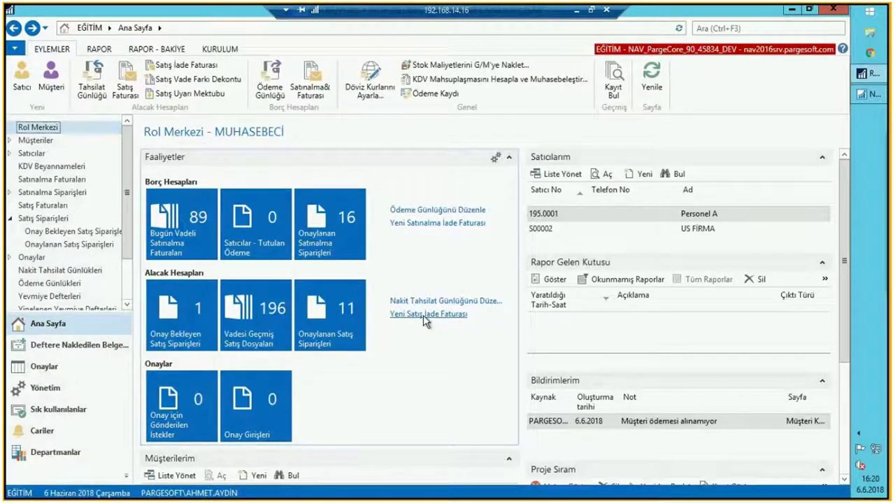
{"action": "left_click", "coordinate": [425, 315]}
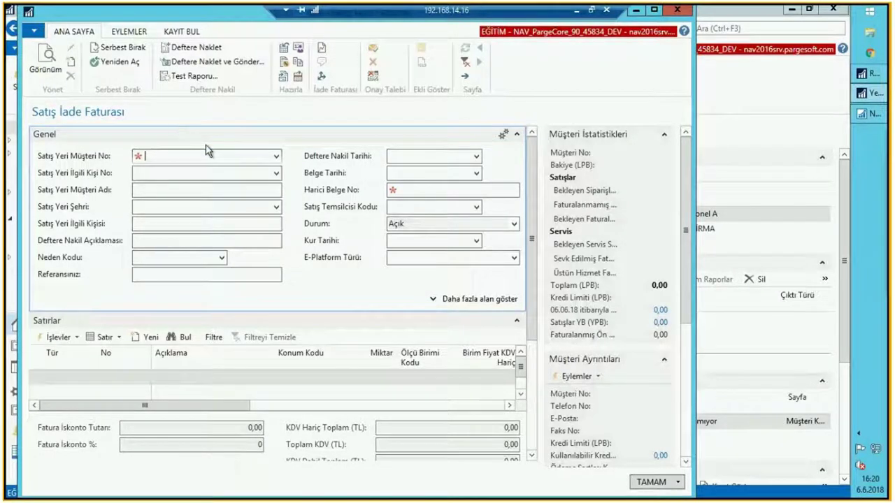
{"action": "key", "text": "Escape"}
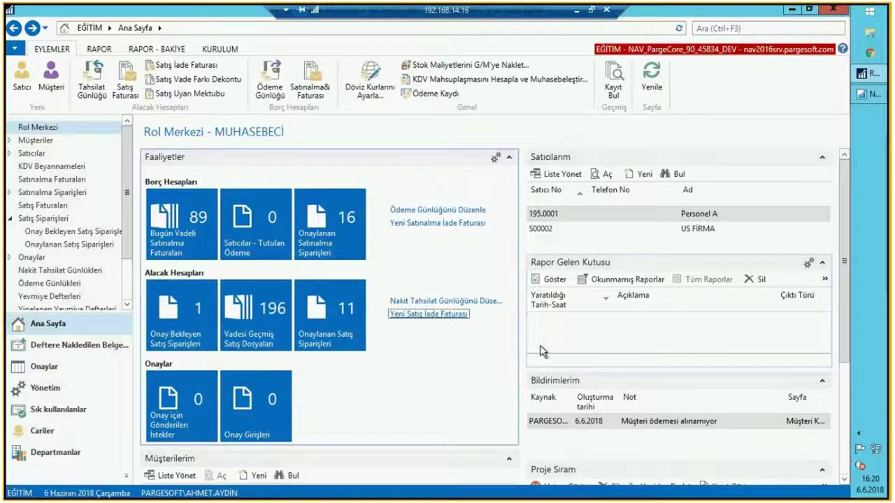
- Customize the Faaliyetler part and remove the Onaylanan Satış Siparişleri cue from the displayed cues
{"action": "left_click", "coordinate": [495, 157]}
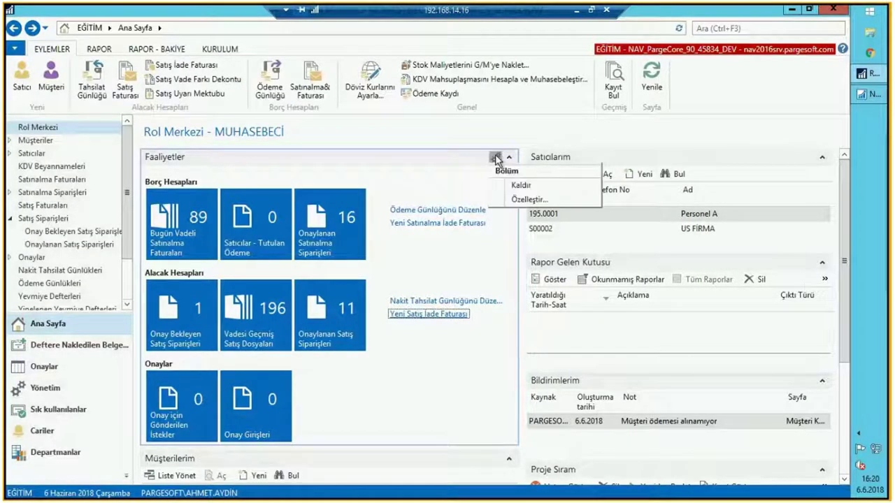
{"action": "left_click", "coordinate": [517, 201]}
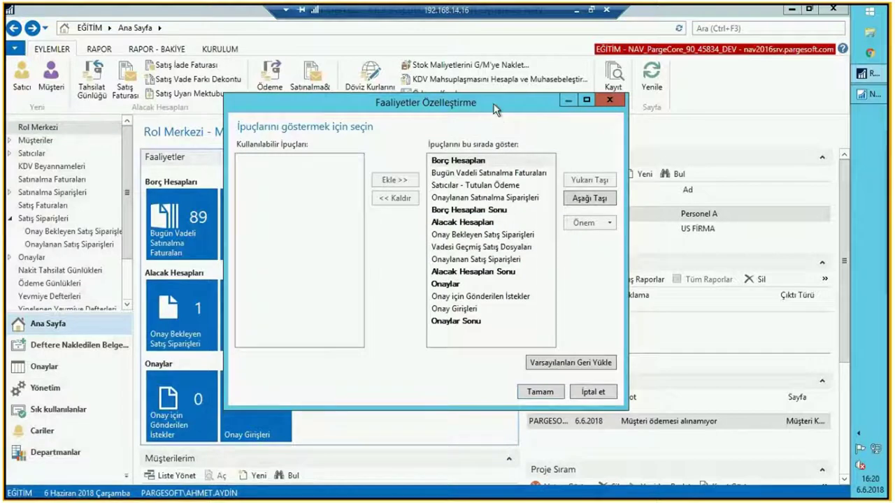
{"action": "left_click_drag", "start_coordinate": [495, 109], "coordinate": [537, 115]}
{"action": "left_click", "coordinate": [536, 266]}
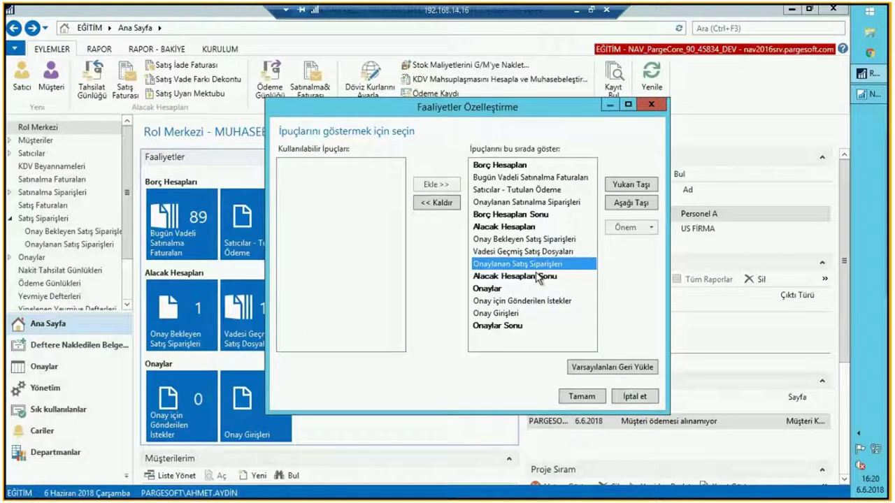
{"action": "left_click", "coordinate": [443, 204]}
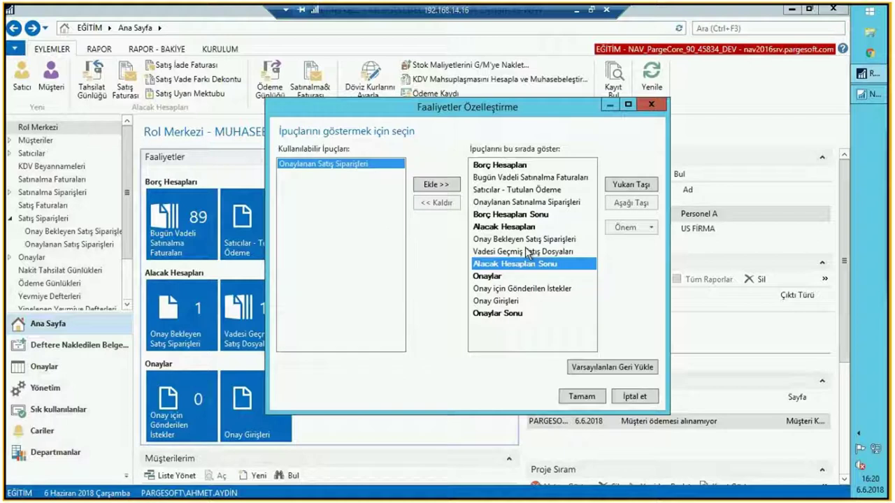
- Remove the Onaylanan Satınalma Siparişleri and Onay Girişleri cues, apply the customization, and collapse the Faaliyetler part
{"action": "left_click", "coordinate": [587, 239]}
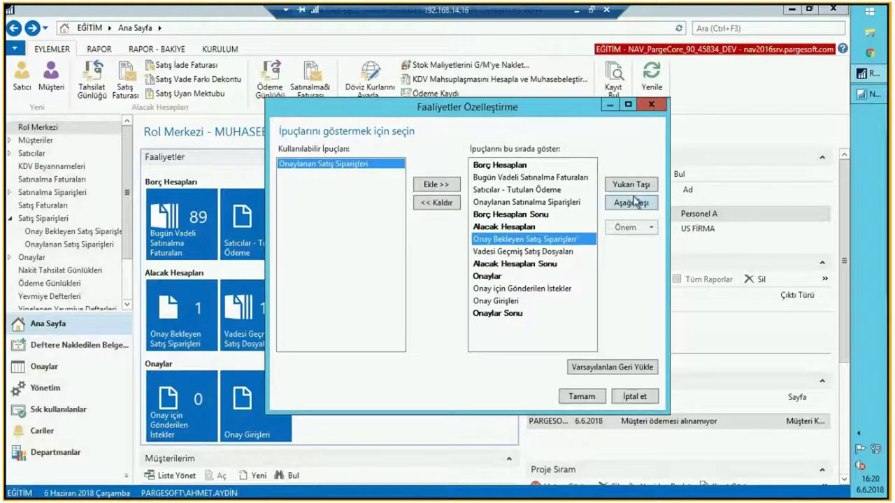
{"action": "left_click", "coordinate": [551, 253]}
{"action": "left_click", "coordinate": [531, 241]}
{"action": "left_click", "coordinate": [529, 227]}
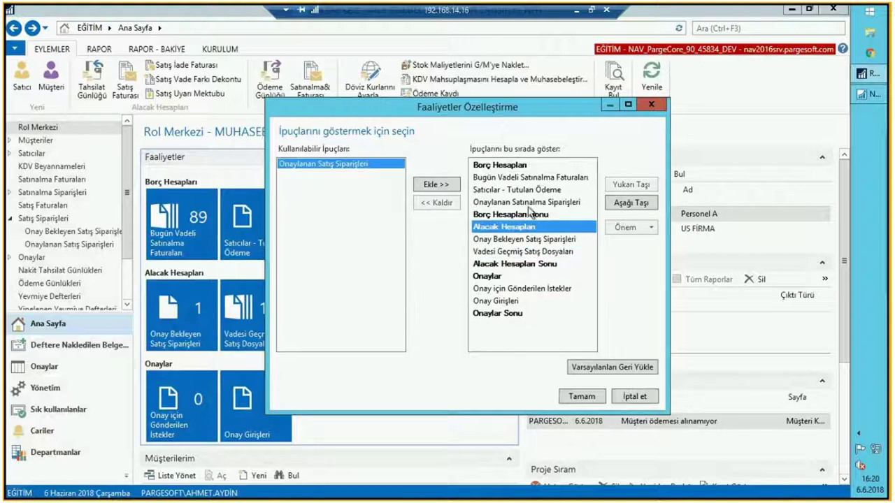
{"action": "left_click", "coordinate": [510, 202]}
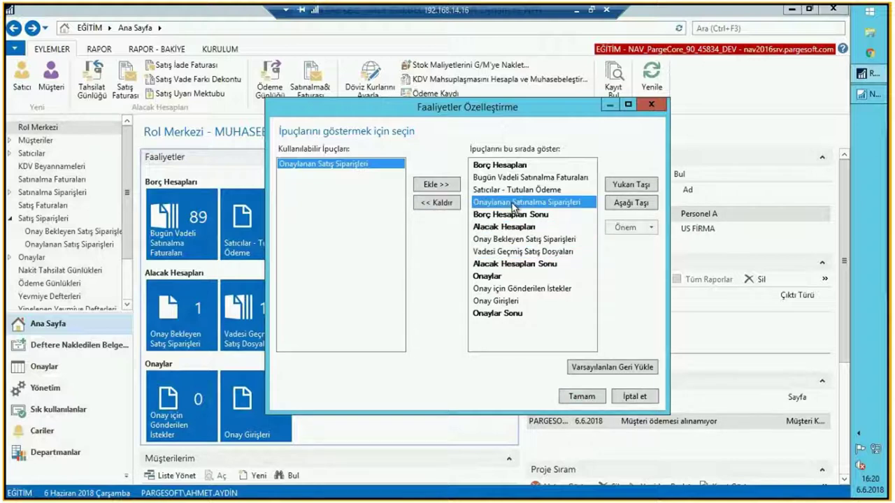
{"action": "left_click", "coordinate": [440, 204]}
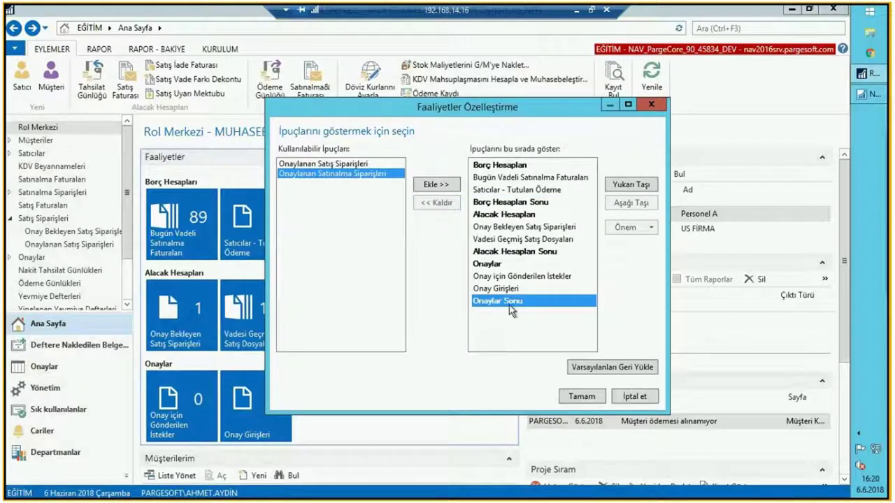
{"action": "left_click", "coordinate": [505, 288]}
{"action": "left_click", "coordinate": [442, 204]}
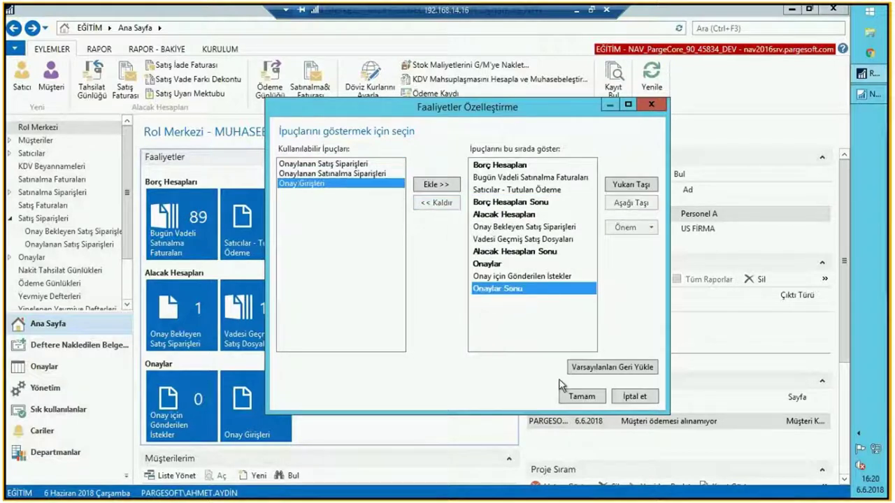
{"action": "left_click", "coordinate": [582, 397]}
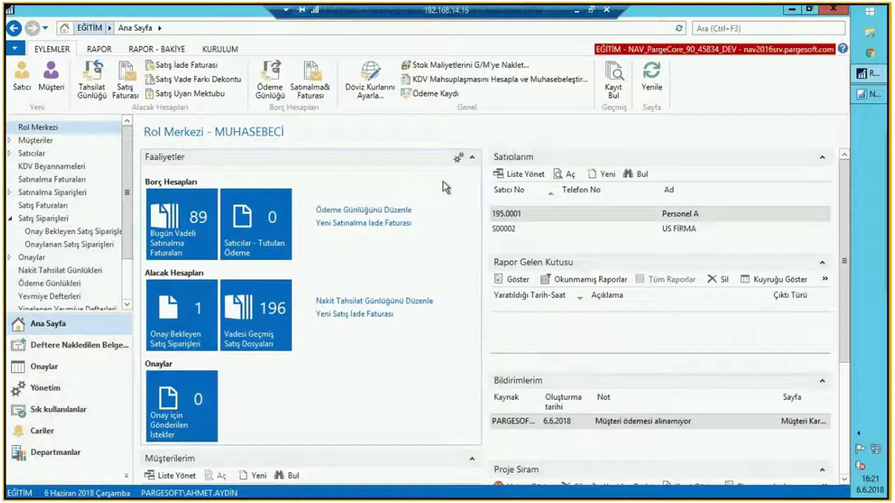
{"action": "left_click", "coordinate": [474, 157]}
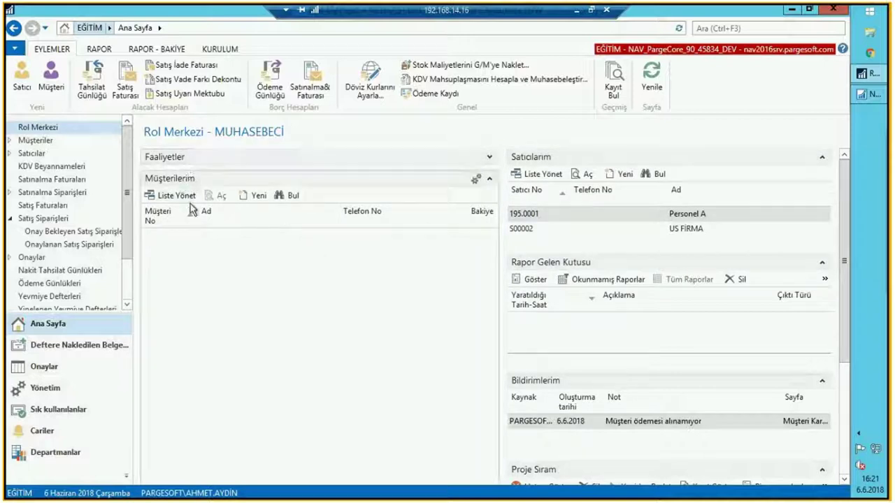
- Manage the Satıcılarım list and add the vendors TR FİRMA (E-ARSİV) and TR FİRMA (E-FT)
{"action": "left_click", "coordinate": [548, 226]}
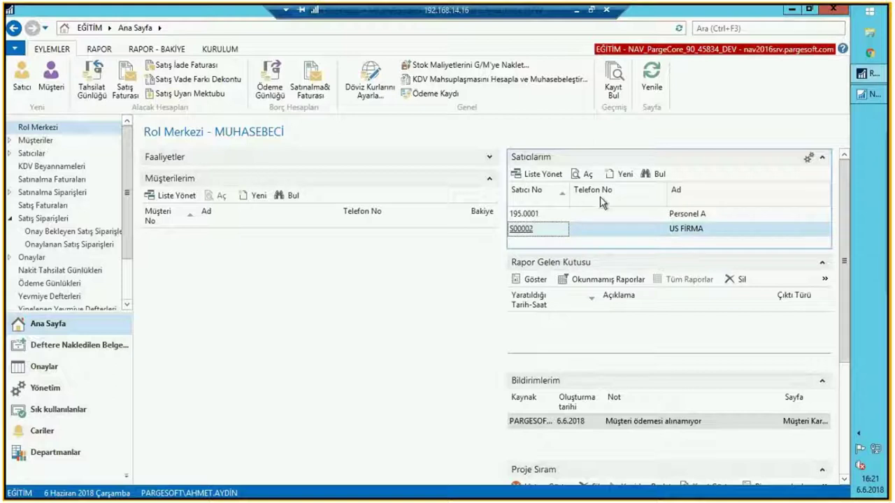
{"action": "left_click", "coordinate": [557, 180]}
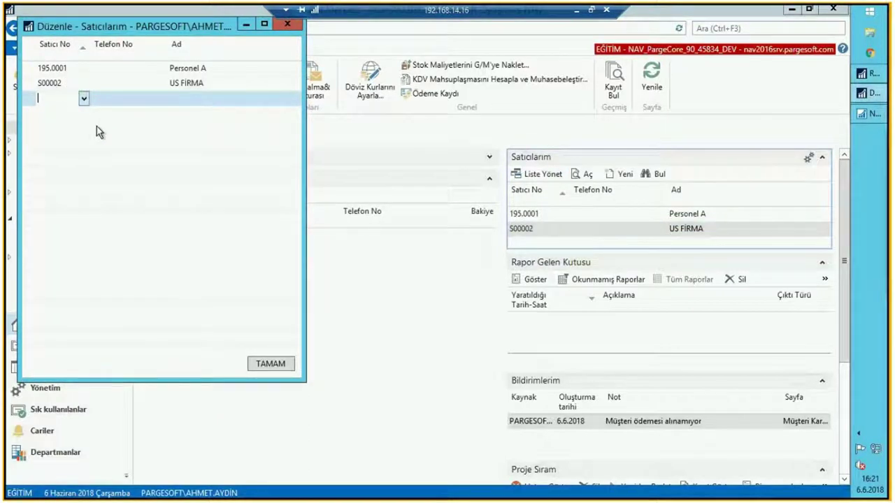
{"action": "left_click", "coordinate": [84, 99]}
{"action": "left_click", "coordinate": [85, 183]}
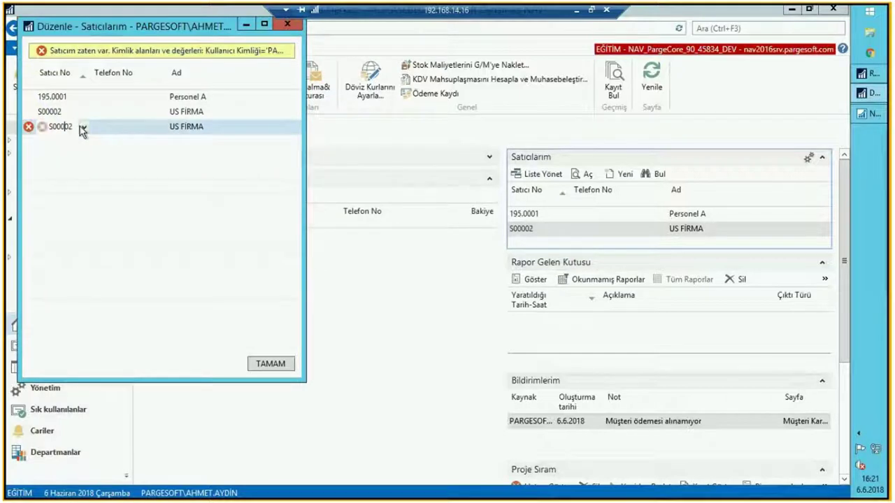
{"action": "left_click", "coordinate": [82, 129]}
{"action": "left_click", "coordinate": [60, 229]}
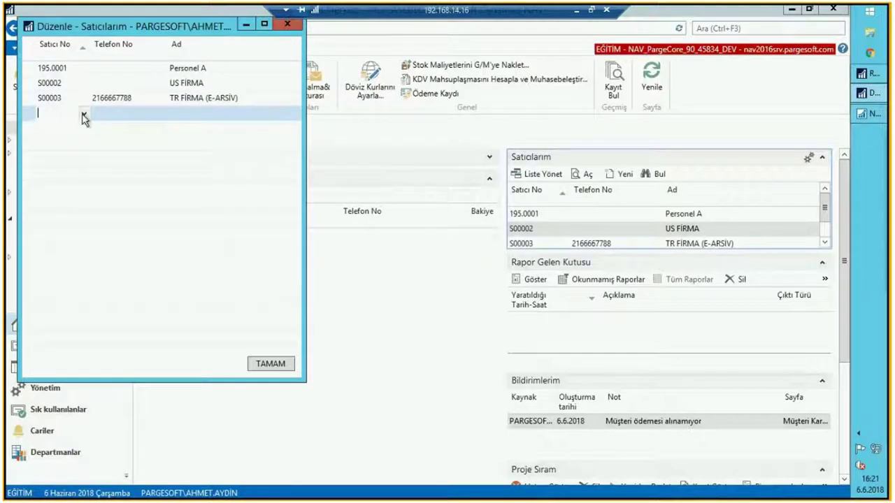
{"action": "left_click", "coordinate": [82, 114]}
{"action": "left_click", "coordinate": [59, 229]}
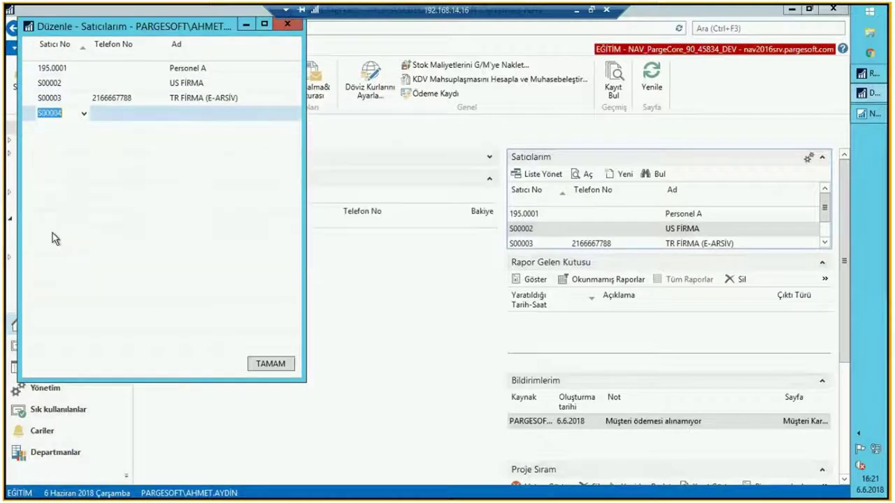
- Delete the vendor Personel A from Satıcılarım and check the updated list on the role center
{"action": "left_click", "coordinate": [54, 67]}
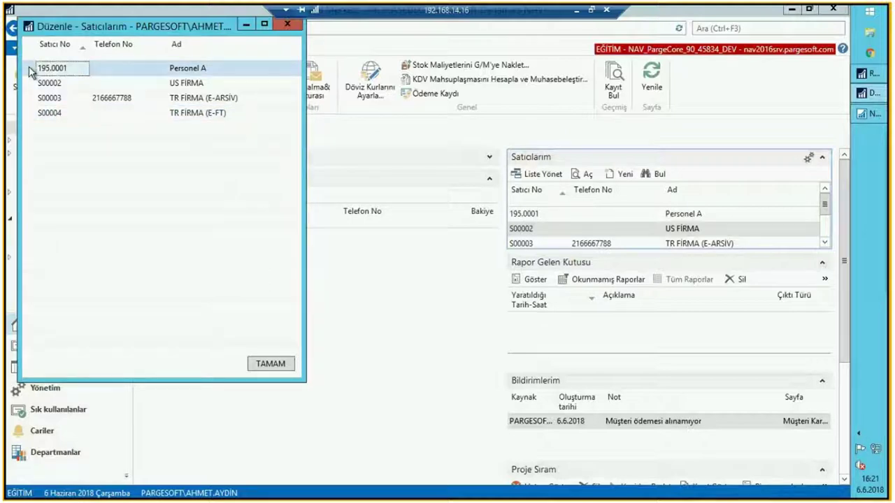
{"action": "right_click", "coordinate": [31, 73]}
{"action": "left_click", "coordinate": [68, 132]}
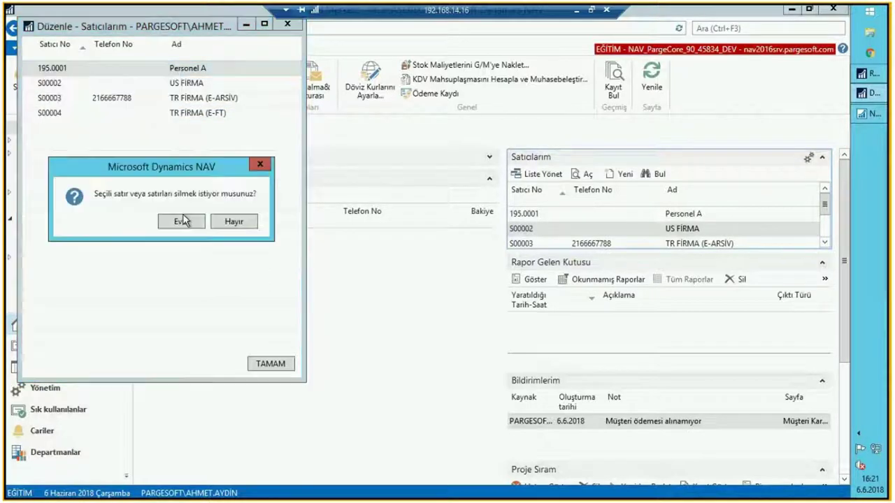
{"action": "left_click", "coordinate": [181, 221]}
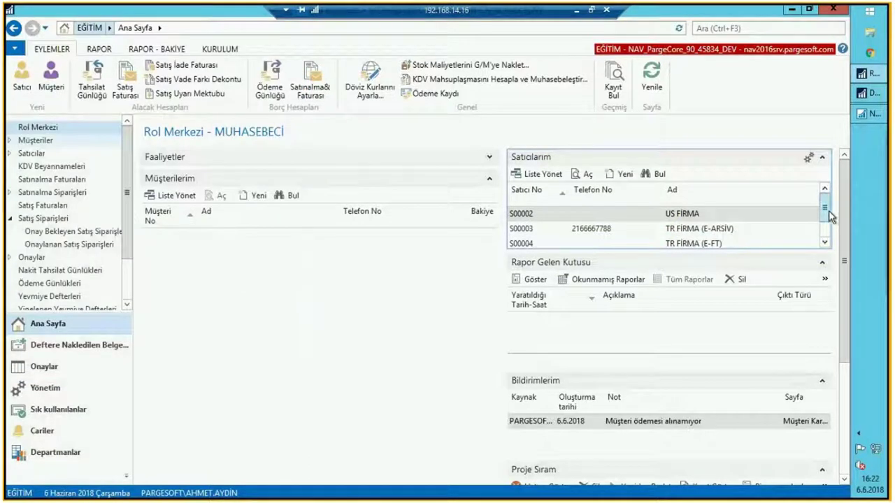
{"action": "scroll", "coordinate": [826, 231], "scroll_direction": "down", "scroll_amount": 1}
{"action": "scroll", "coordinate": [825, 235], "scroll_direction": "up", "scroll_amount": 1}
{"action": "scroll", "coordinate": [825, 223], "scroll_direction": "down", "scroll_amount": 1}
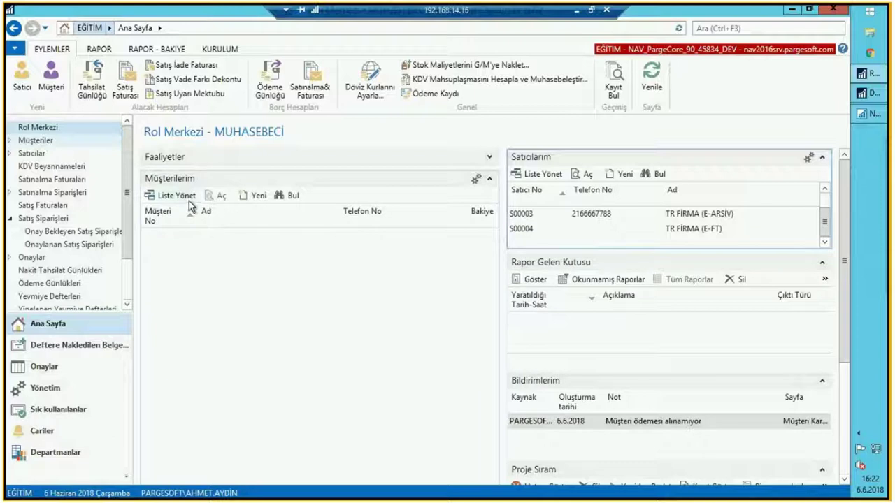
- Manage the Müşterilerim list and add the customers ABD FİRMA and Aydemirler İnşaat San. Ticaret
{"action": "left_click", "coordinate": [192, 203]}
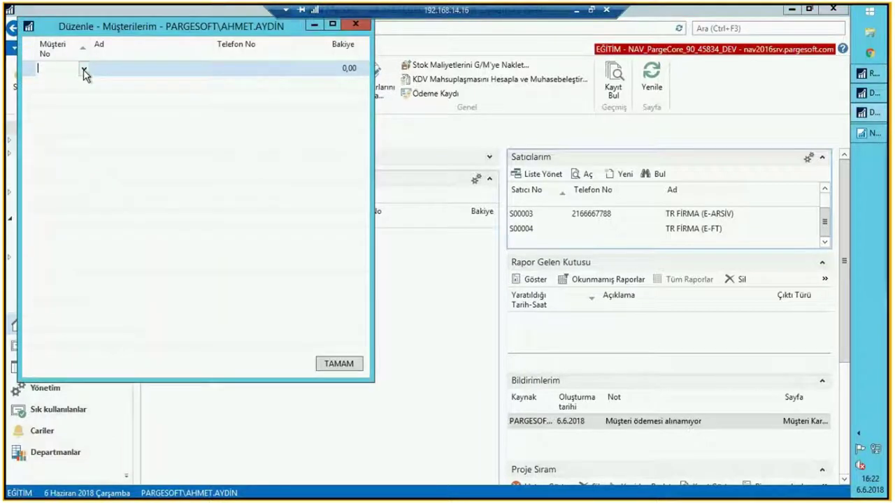
{"action": "left_click", "coordinate": [83, 69]}
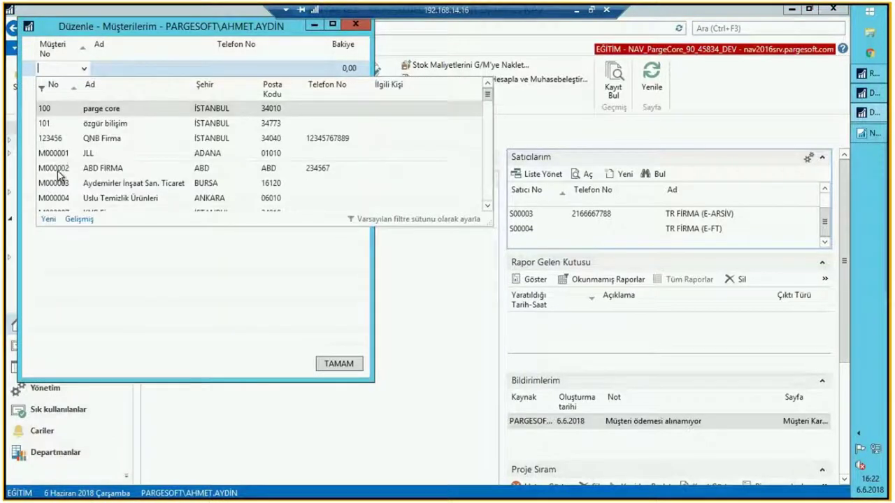
{"action": "left_click", "coordinate": [59, 176]}
{"action": "key", "text": "Return"}
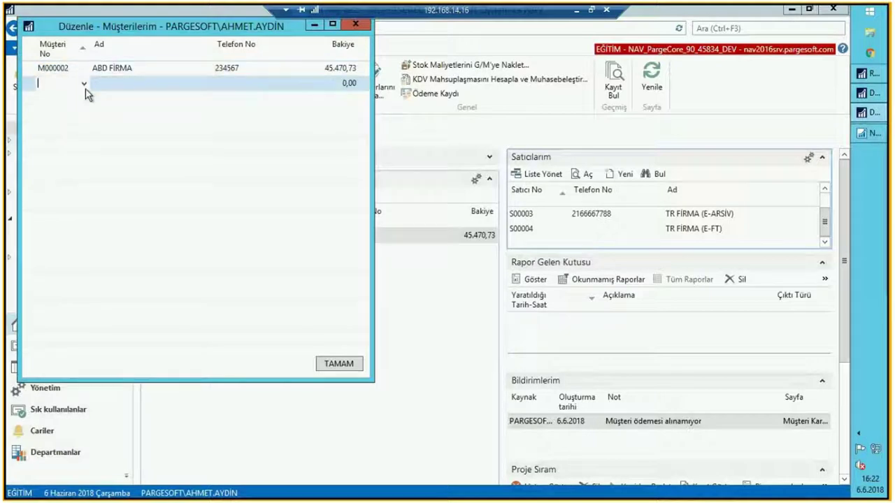
{"action": "left_click", "coordinate": [57, 201]}
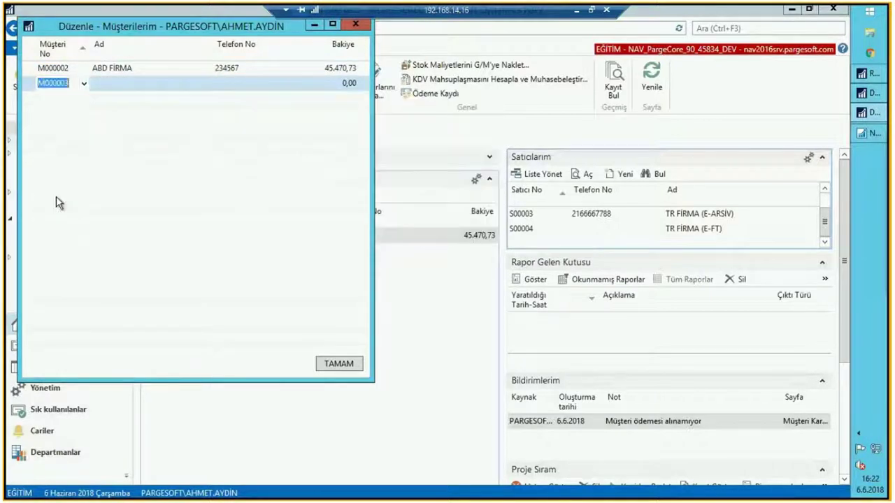
{"action": "left_click", "coordinate": [99, 84]}
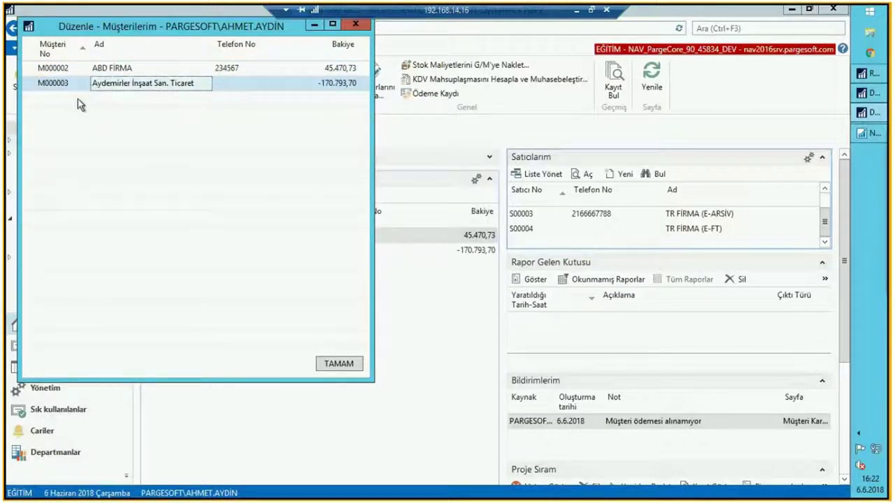
- Add the customer Uslu Temizlik Ürünleri to the Müşterilerim list and close the list editor
{"action": "left_click", "coordinate": [78, 99]}
{"action": "left_click", "coordinate": [84, 99]}
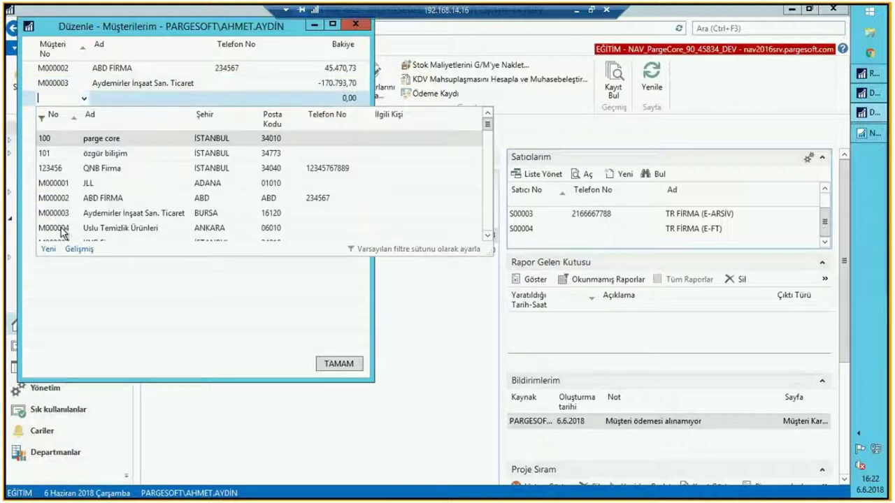
{"action": "left_click", "coordinate": [61, 229]}
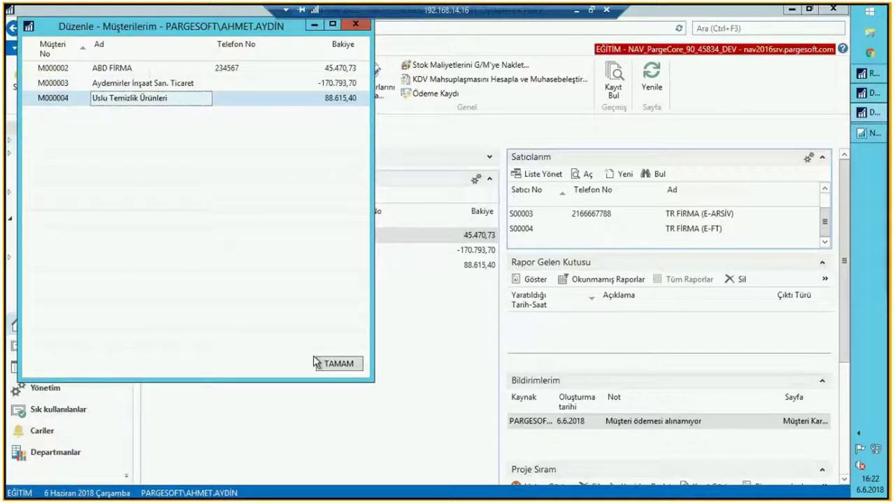
{"action": "left_click", "coordinate": [341, 365]}
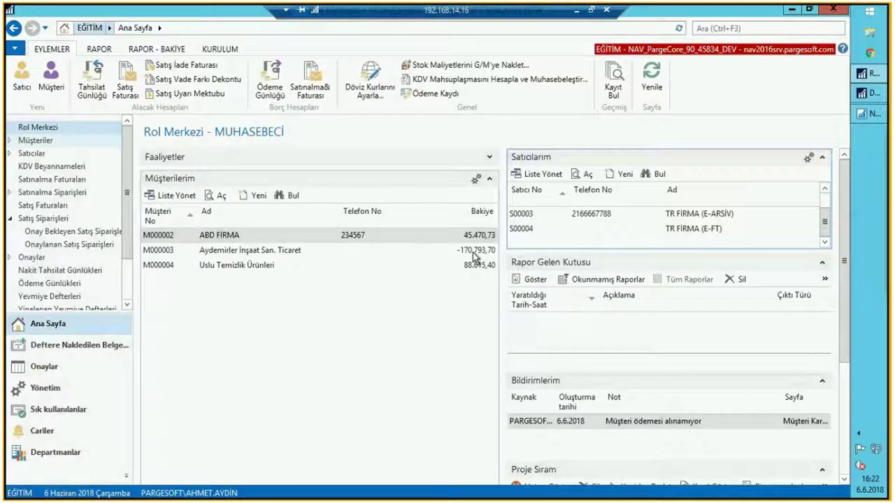
- View the customer card of ABD FİRMA from the Müşterilerim part and return to the role center
{"action": "left_click", "coordinate": [242, 251]}
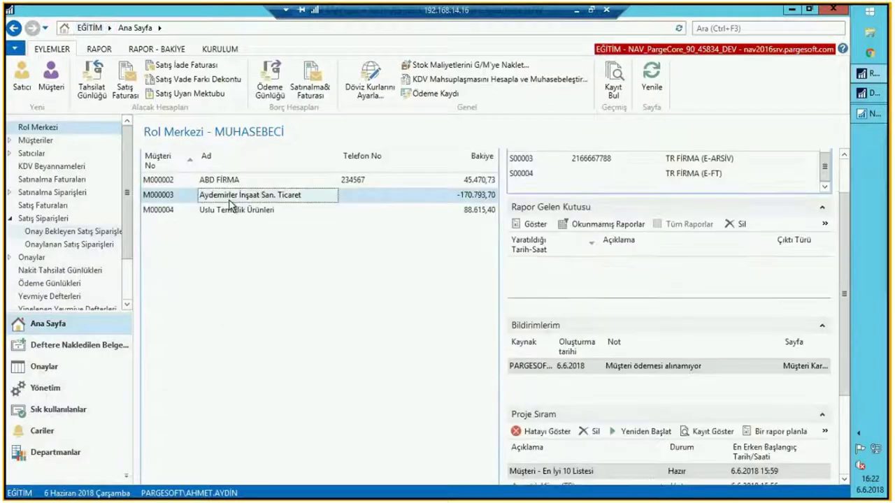
{"action": "key", "text": "Up"}
{"action": "scroll", "coordinate": [498, 220], "scroll_direction": "up", "scroll_amount": 1}
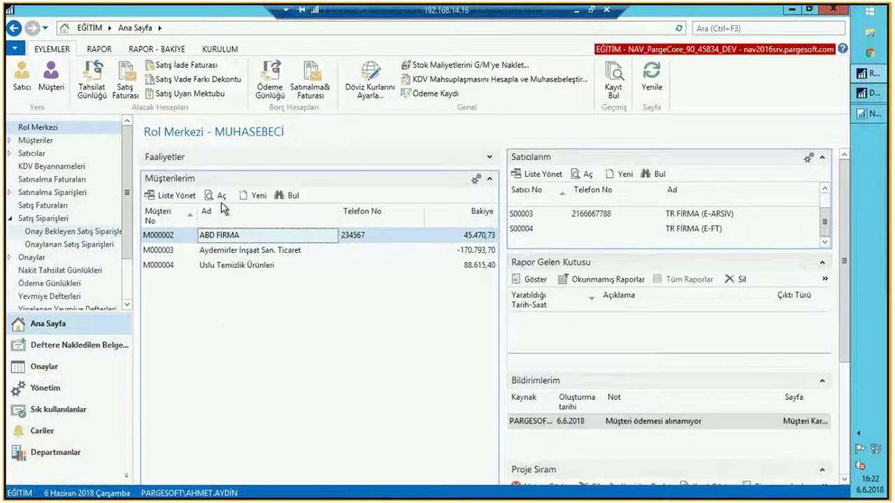
{"action": "left_click", "coordinate": [219, 196]}
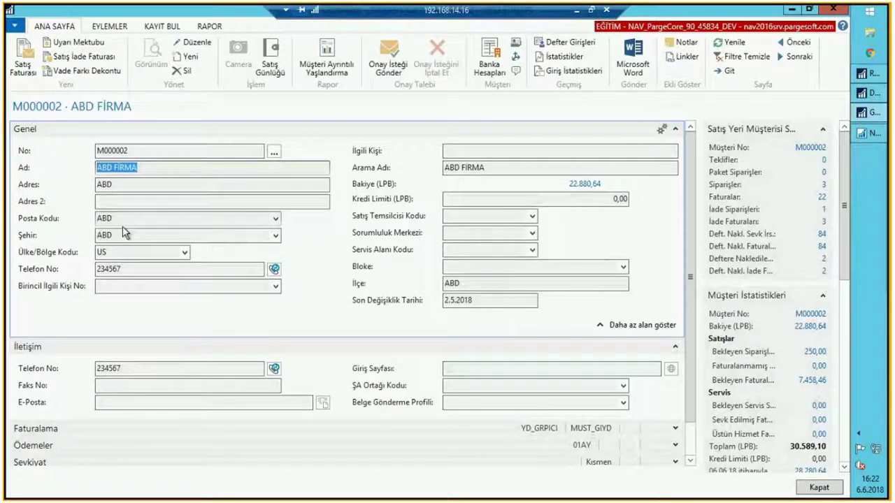
{"action": "key", "text": "Escape"}
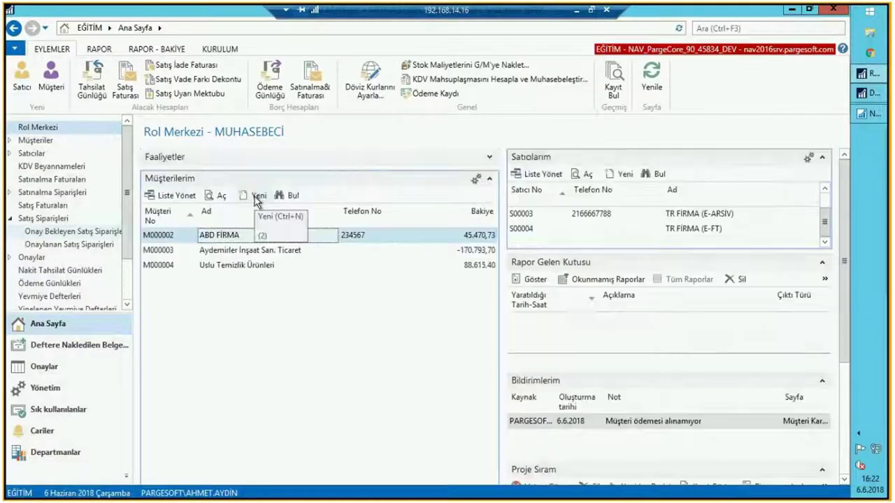
- Create a new Müşterilerim entry for the customer Emek Şirketi and close the list editor
{"action": "left_click", "coordinate": [257, 197]}
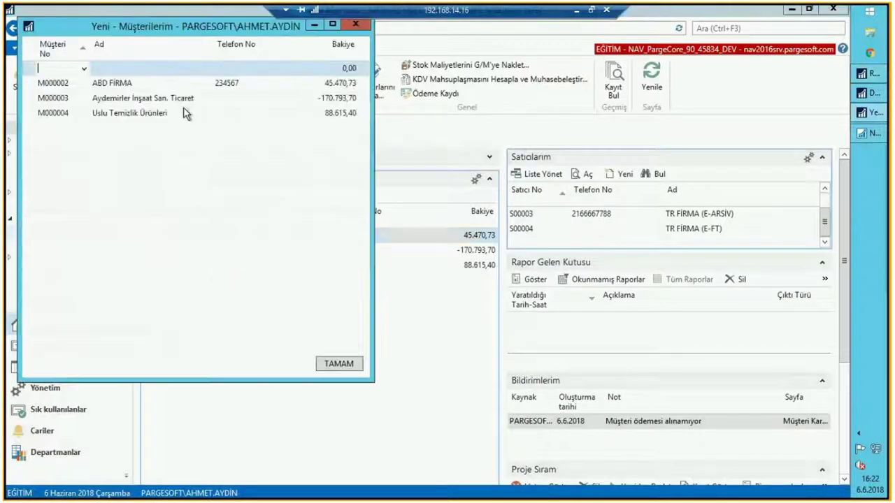
{"action": "left_click", "coordinate": [83, 68]}
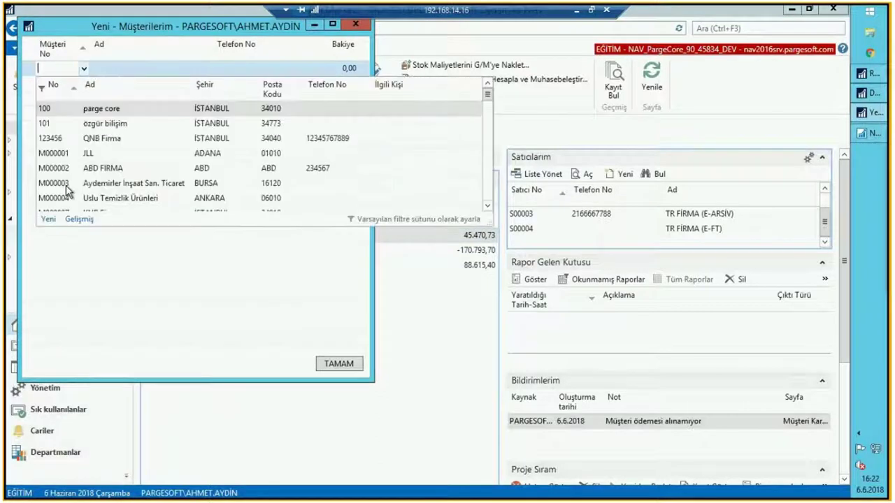
{"action": "scroll", "coordinate": [77, 180], "scroll_direction": "down", "scroll_amount": 1}
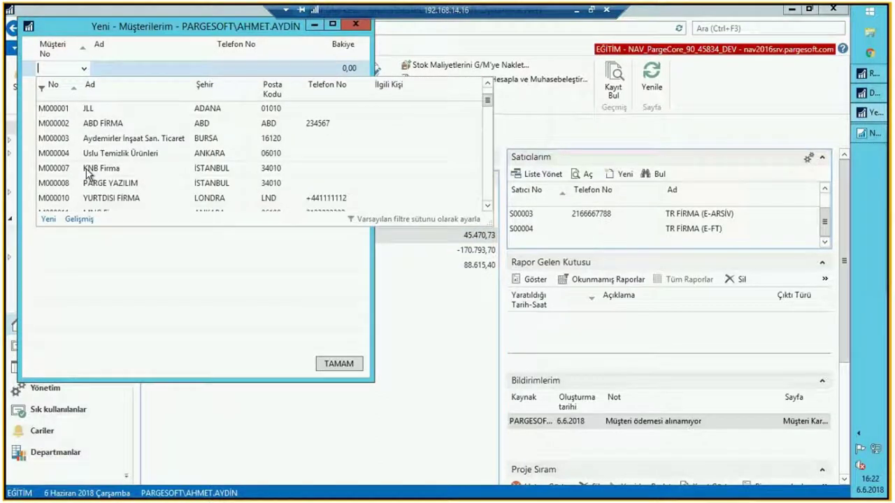
{"action": "scroll", "coordinate": [87, 173], "scroll_direction": "down", "scroll_amount": 1}
{"action": "left_click", "coordinate": [63, 183]}
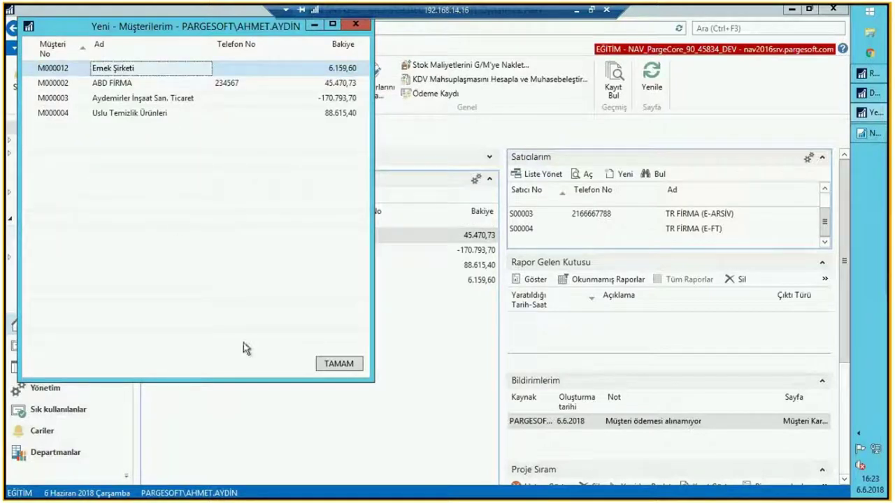
{"action": "left_click", "coordinate": [334, 365]}
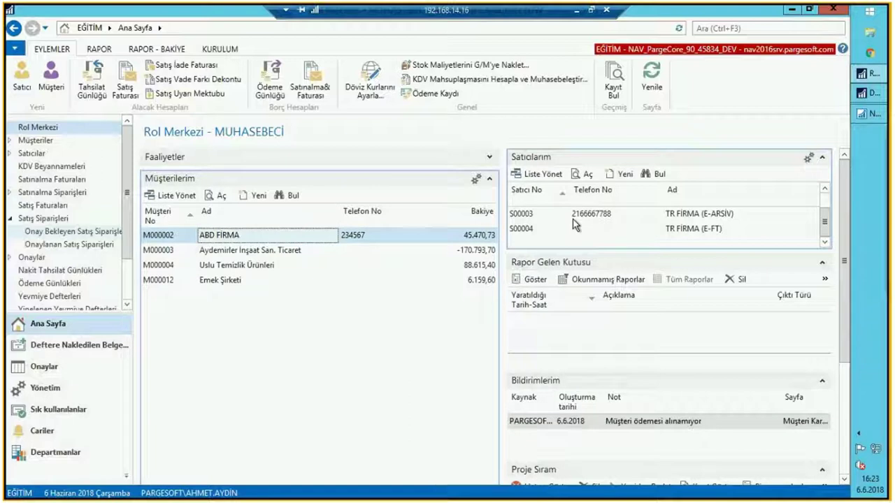
- Customize the Satıcılarım columns by adding Bakiye and removing Telefon No, and widen the Satıcı No column
{"action": "right_click", "coordinate": [650, 194]}
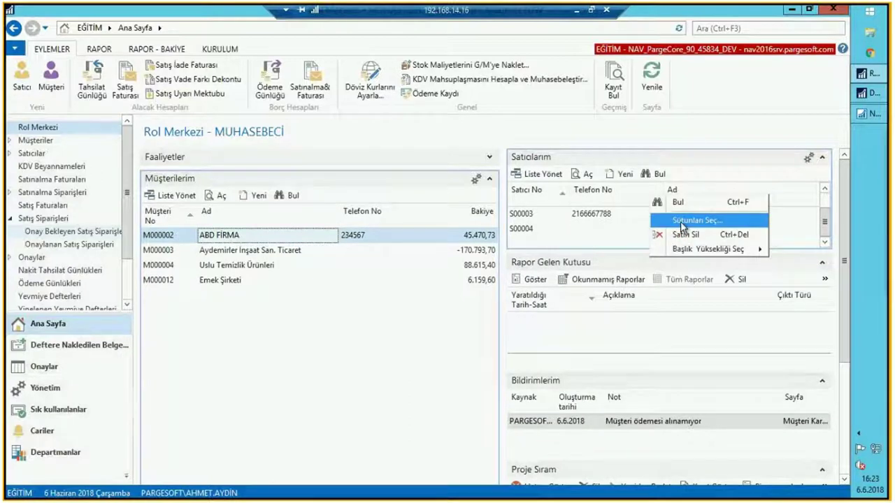
{"action": "left_click", "coordinate": [681, 221]}
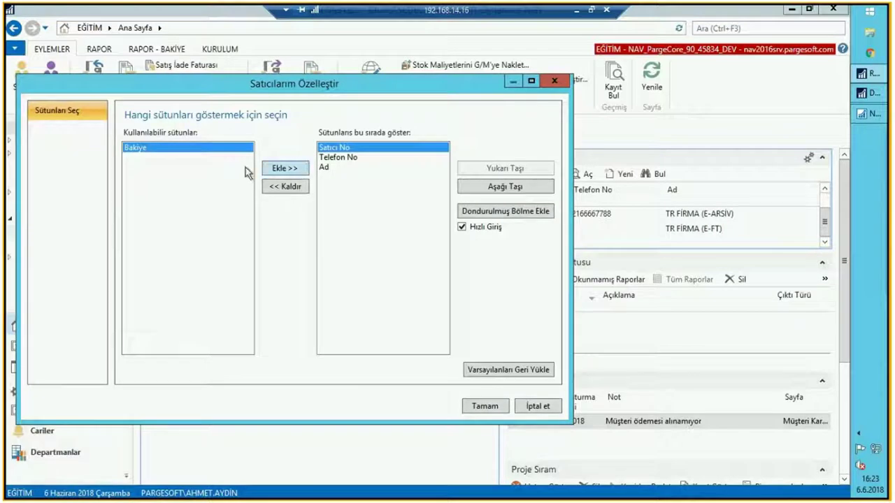
{"action": "left_click", "coordinate": [283, 170]}
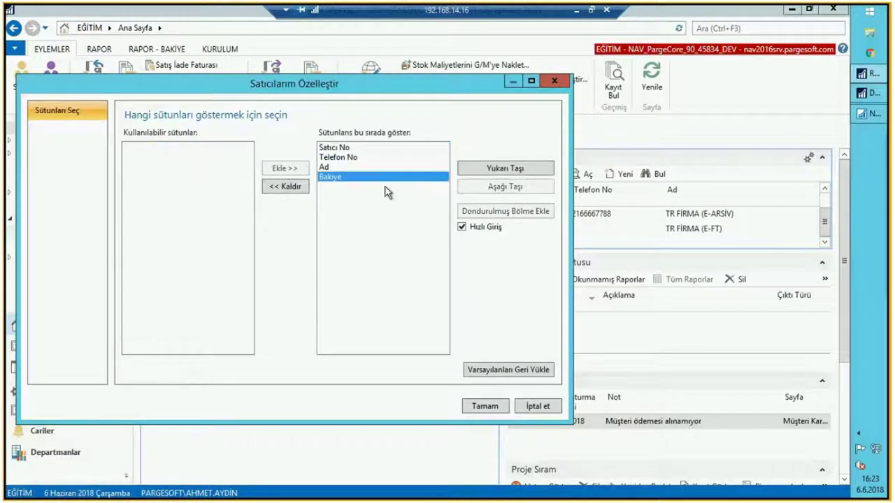
{"action": "left_click", "coordinate": [351, 168]}
{"action": "left_click", "coordinate": [344, 158]}
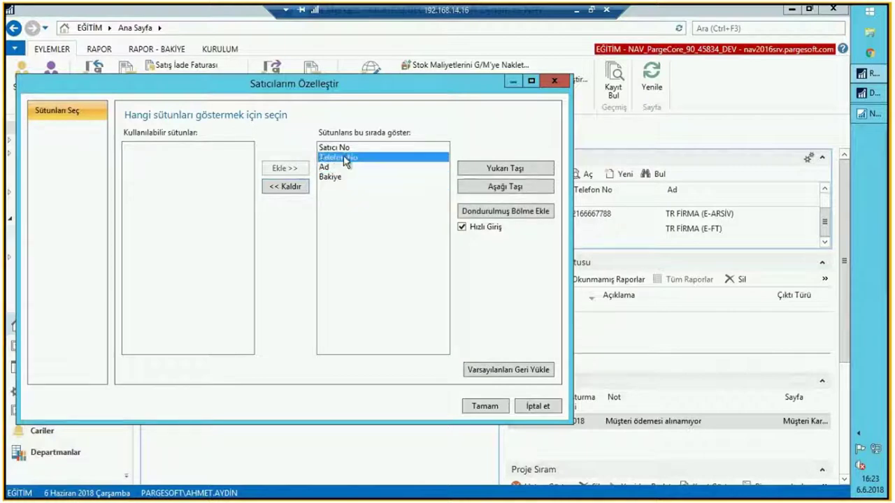
{"action": "left_click", "coordinate": [288, 187]}
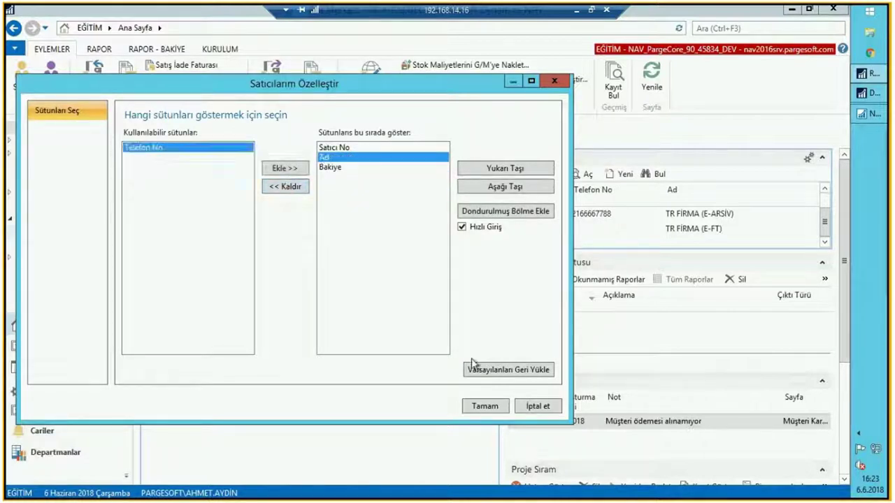
{"action": "left_click", "coordinate": [492, 404]}
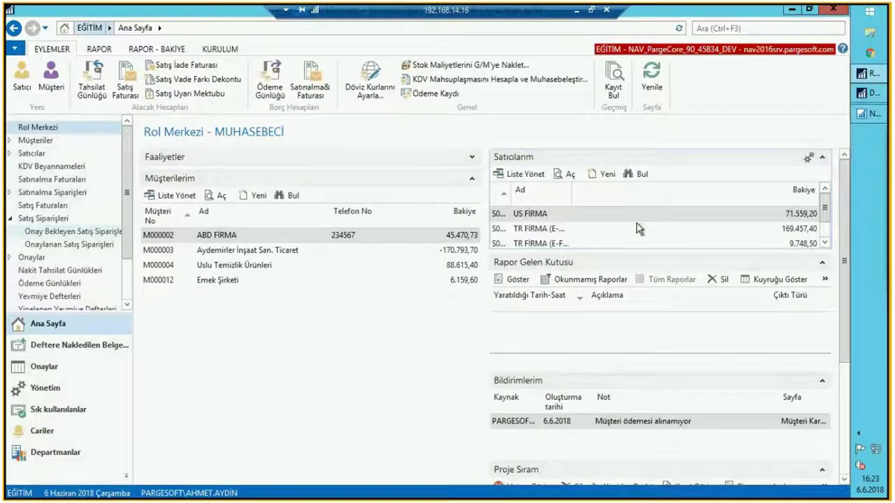
{"action": "left_click_drag", "start_coordinate": [518, 189], "coordinate": [553, 190]}
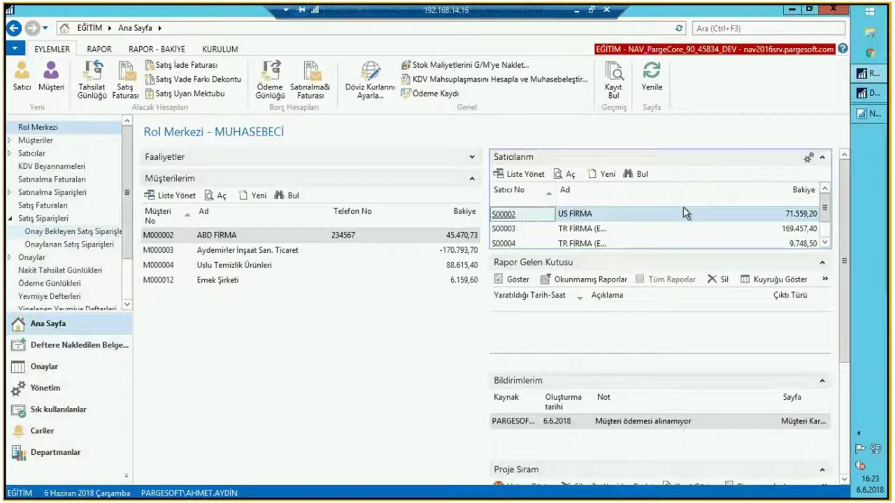
- Collapse the Müşterilerim part and customize the role center layout, moving Satıcılarım into the first column below Boş Grafik
{"action": "left_click", "coordinate": [473, 180]}
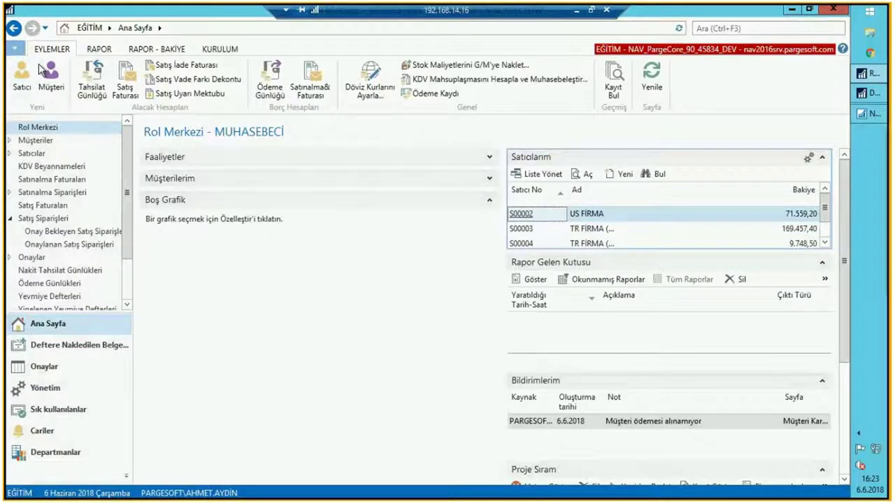
{"action": "left_click", "coordinate": [14, 49]}
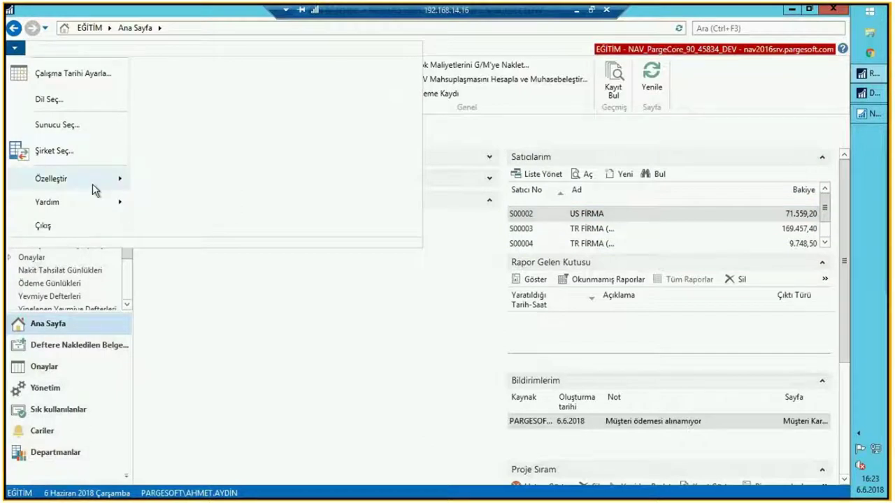
{"action": "mouse_move", "coordinate": [128, 180]}
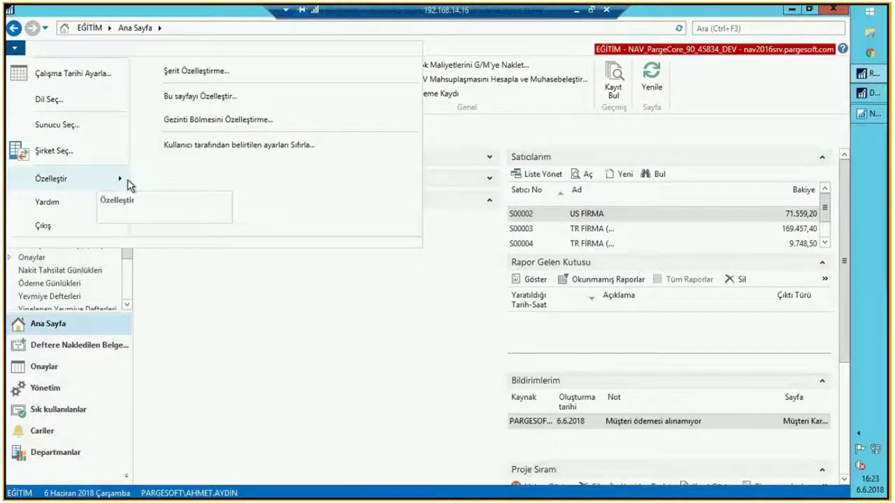
{"action": "left_click", "coordinate": [201, 96]}
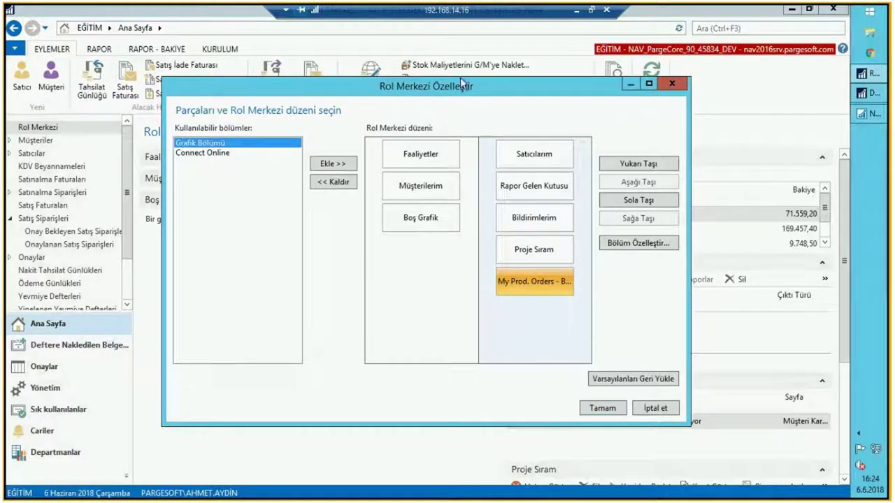
{"action": "left_click_drag", "start_coordinate": [478, 83], "coordinate": [455, 254]}
{"action": "left_click", "coordinate": [384, 359]}
{"action": "left_click", "coordinate": [514, 326]}
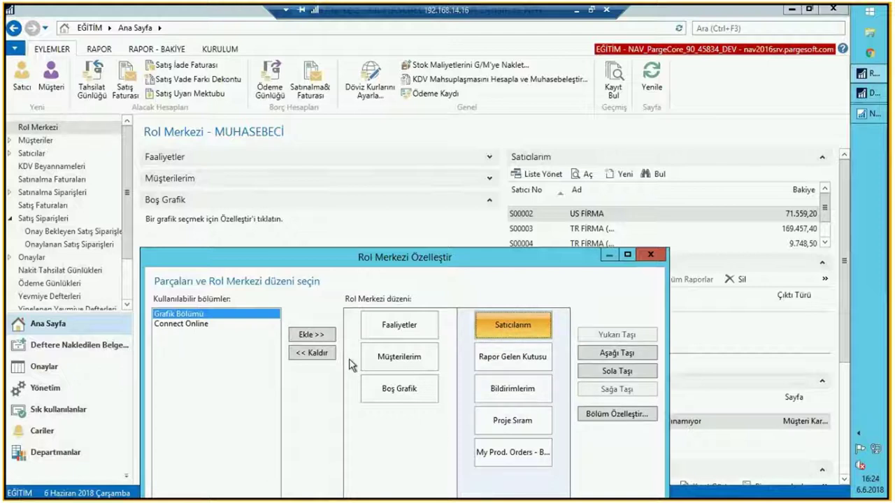
{"action": "left_click", "coordinate": [310, 353]}
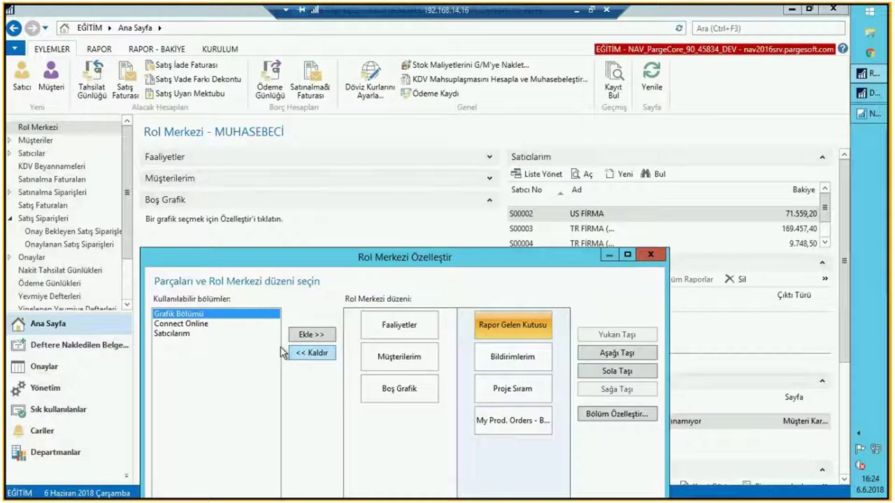
{"action": "left_click", "coordinate": [402, 390]}
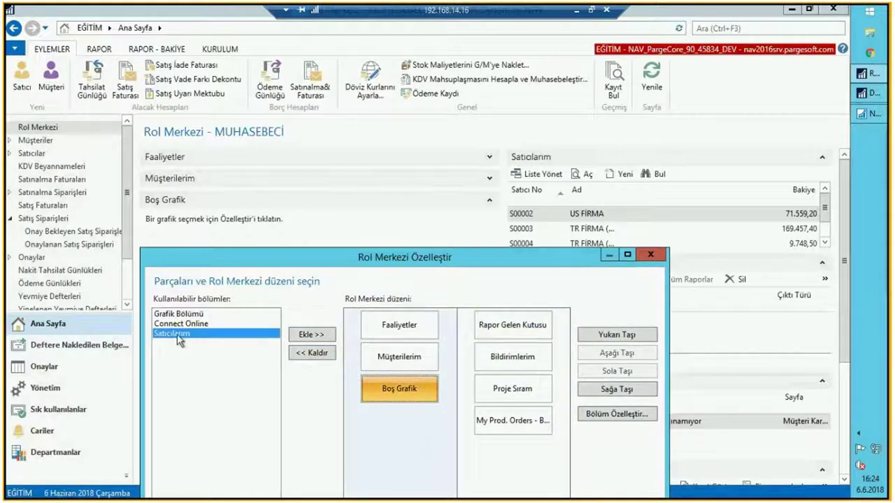
{"action": "left_click", "coordinate": [320, 336]}
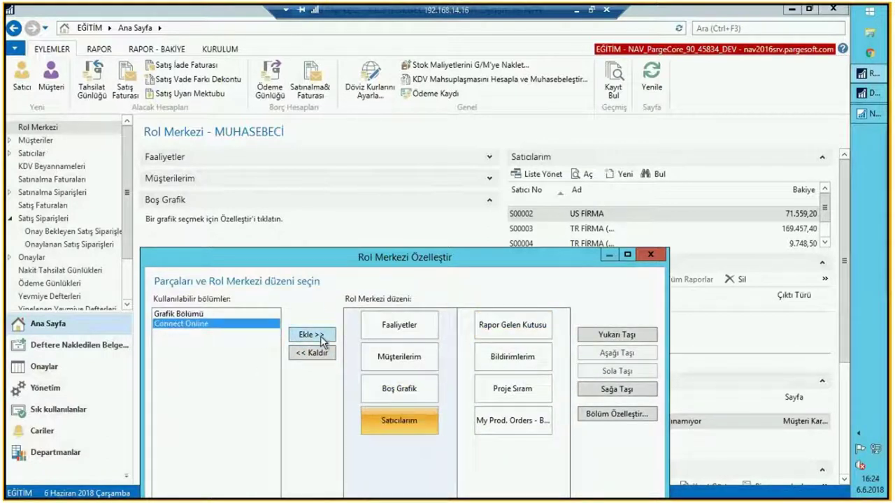
- Remove the Boş Grafik part from the layout, apply the customization, and expand the Müşterilerim part
{"action": "left_click", "coordinate": [422, 387]}
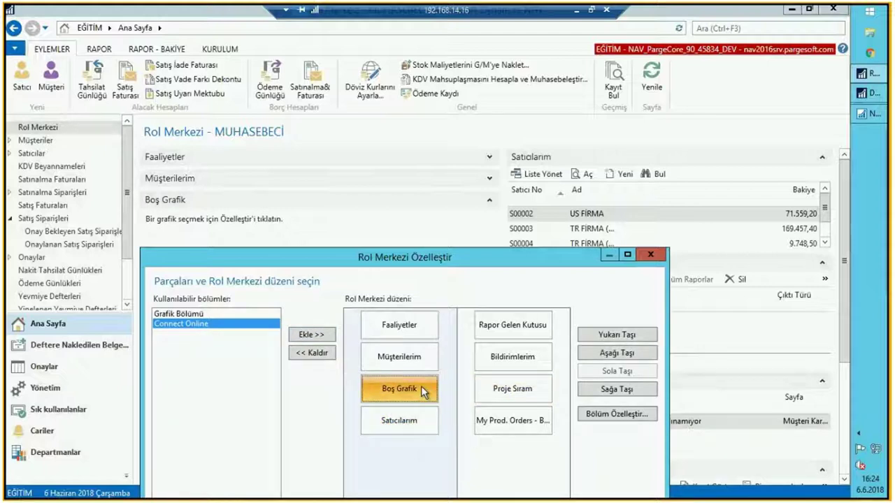
{"action": "left_click", "coordinate": [322, 355]}
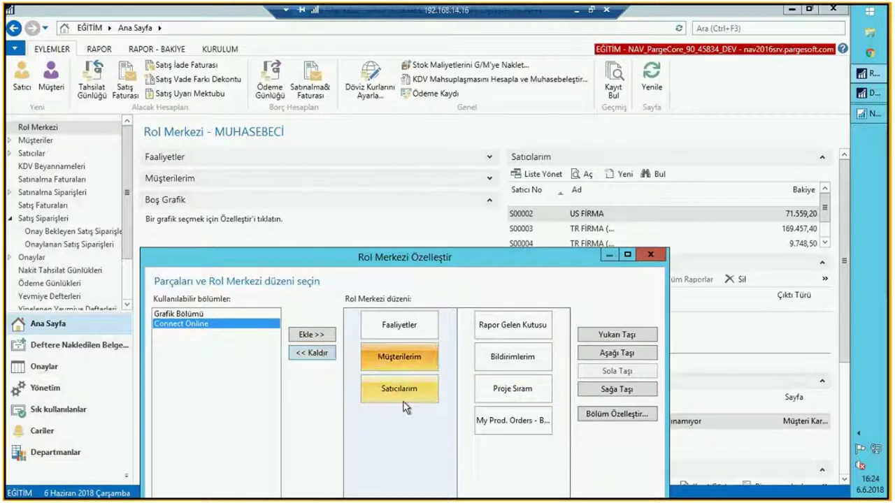
{"action": "left_click_drag", "start_coordinate": [456, 269], "coordinate": [473, 101]}
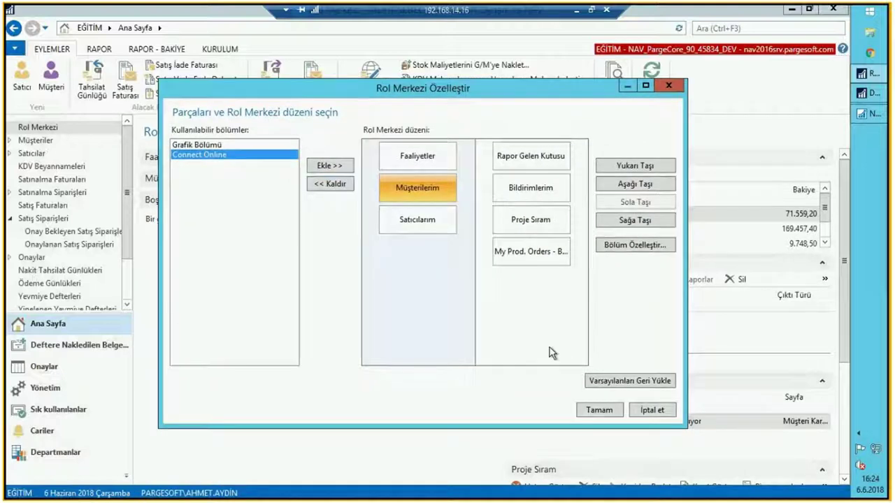
{"action": "left_click", "coordinate": [532, 252]}
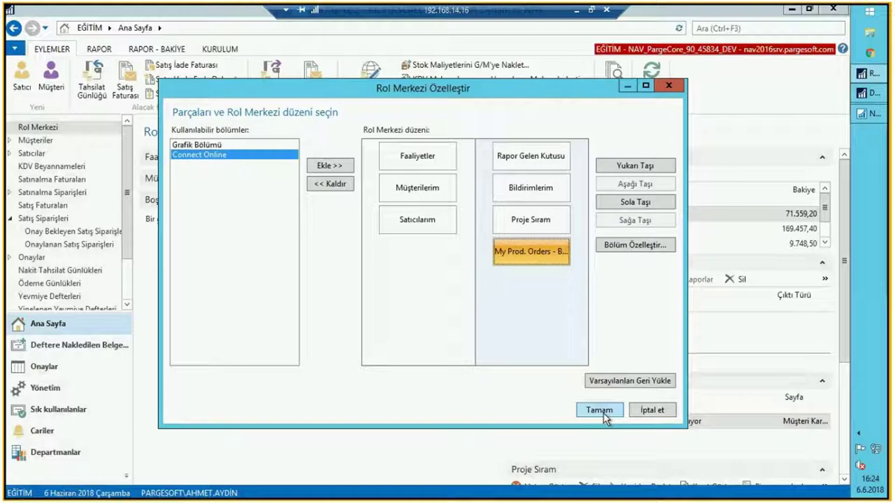
{"action": "left_click", "coordinate": [600, 411]}
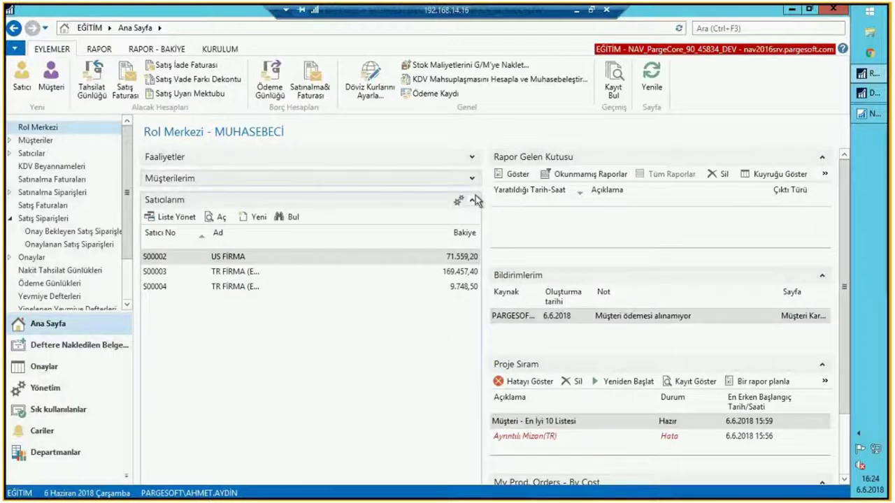
{"action": "left_click", "coordinate": [276, 180]}
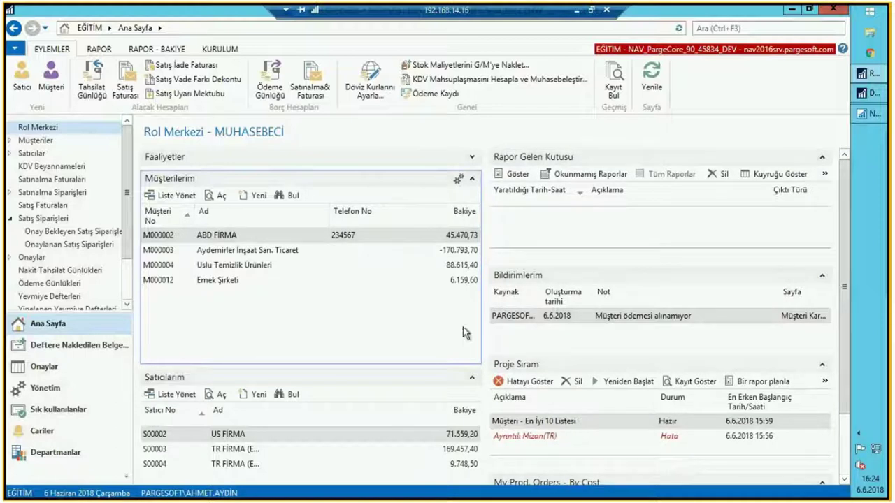
- Customize the role center layout by removing the My Prod. Orders - By Cost part and adding a Grafik Bölümü part
{"action": "left_click", "coordinate": [14, 48]}
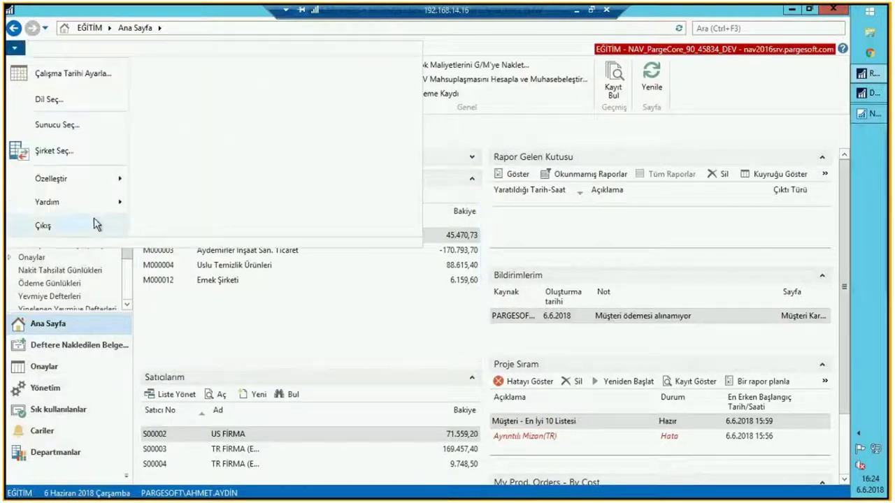
{"action": "mouse_move", "coordinate": [75, 186]}
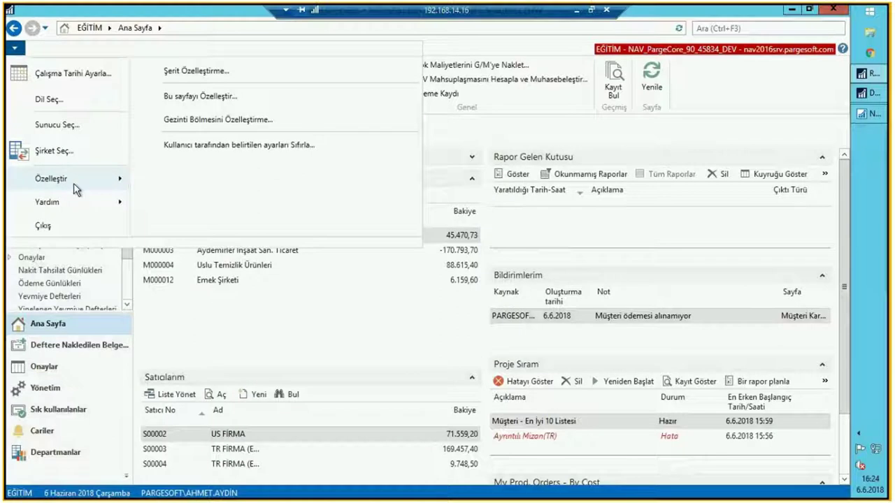
{"action": "left_click", "coordinate": [227, 103]}
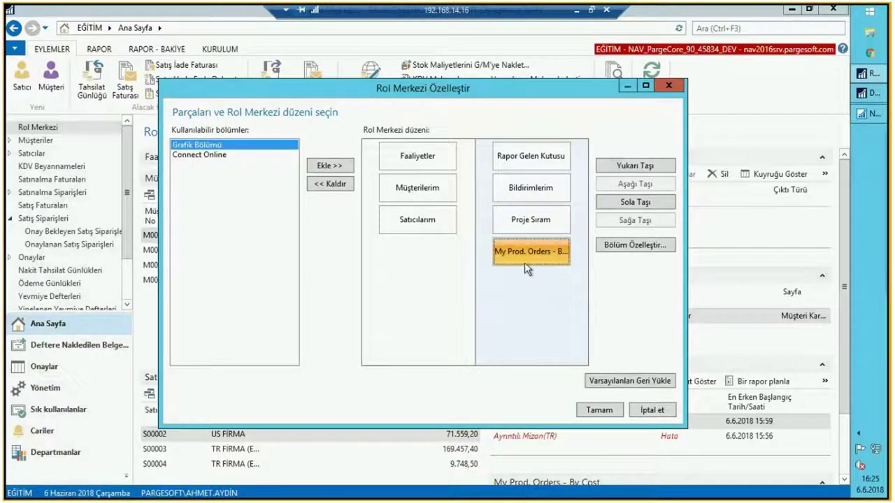
{"action": "left_click", "coordinate": [331, 186]}
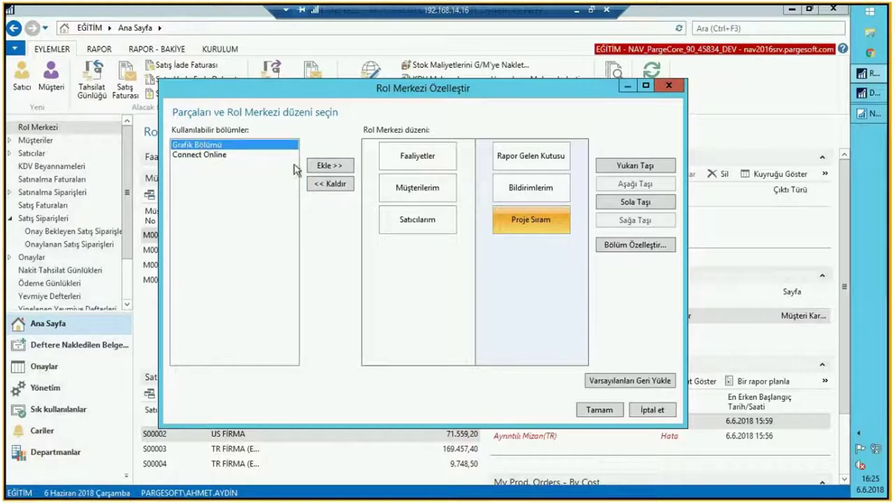
{"action": "left_click", "coordinate": [322, 168]}
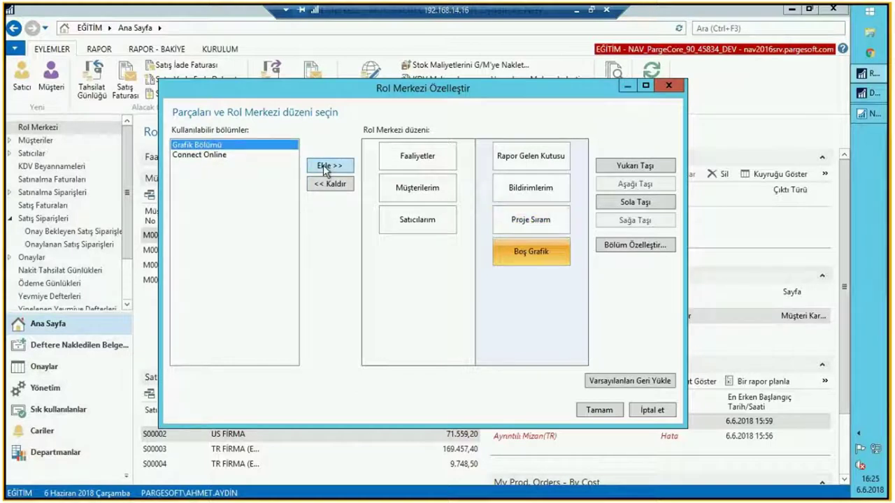
- Remove the Boş Grafik part from the layout and add the Grafik Bölümü part again
{"action": "left_click", "coordinate": [525, 251]}
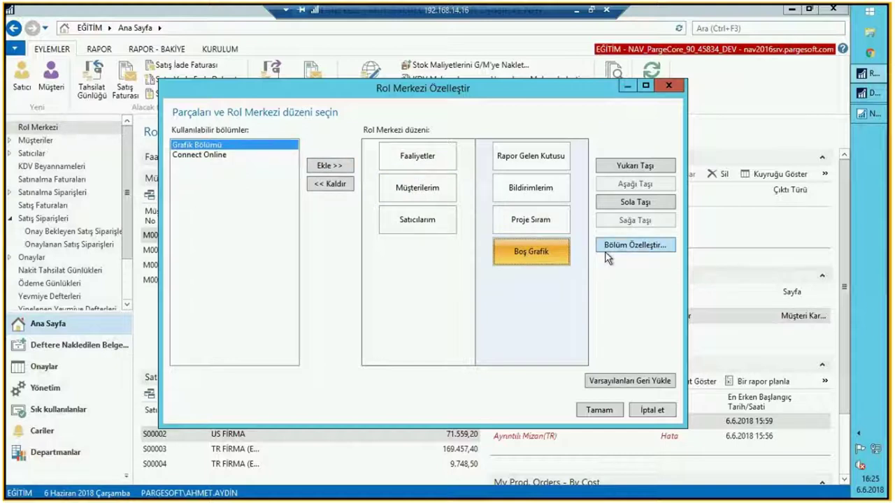
{"action": "left_click", "coordinate": [334, 186]}
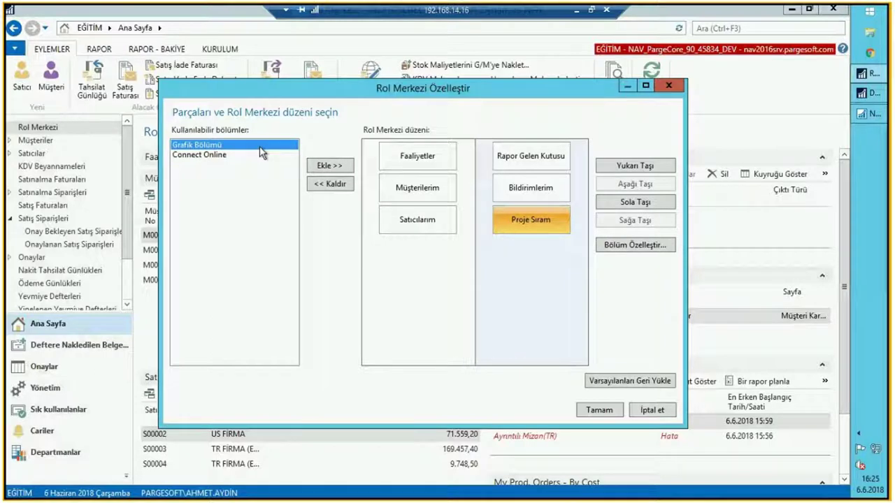
{"action": "left_click", "coordinate": [328, 166]}
{"action": "left_click", "coordinate": [329, 166]}
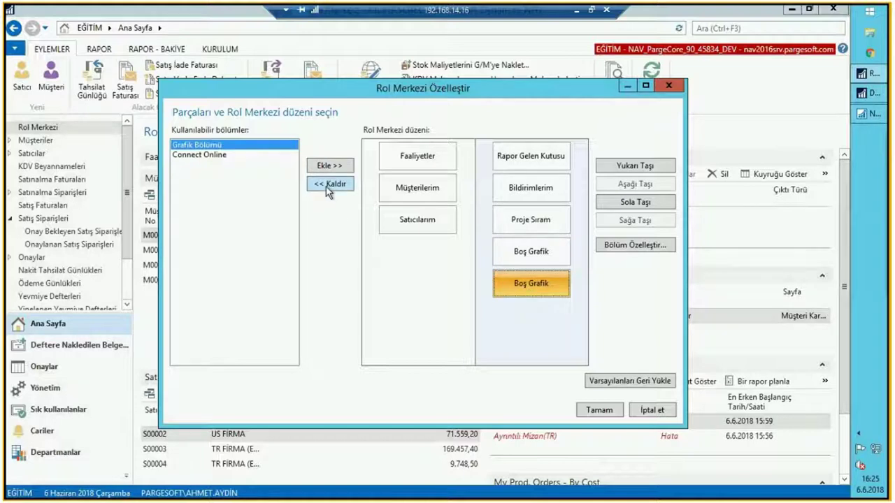
- Assign the Customers per Salesperson chart (T18-01) to the Boş Grafik part and apply the role center customization
{"action": "left_click", "coordinate": [539, 257]}
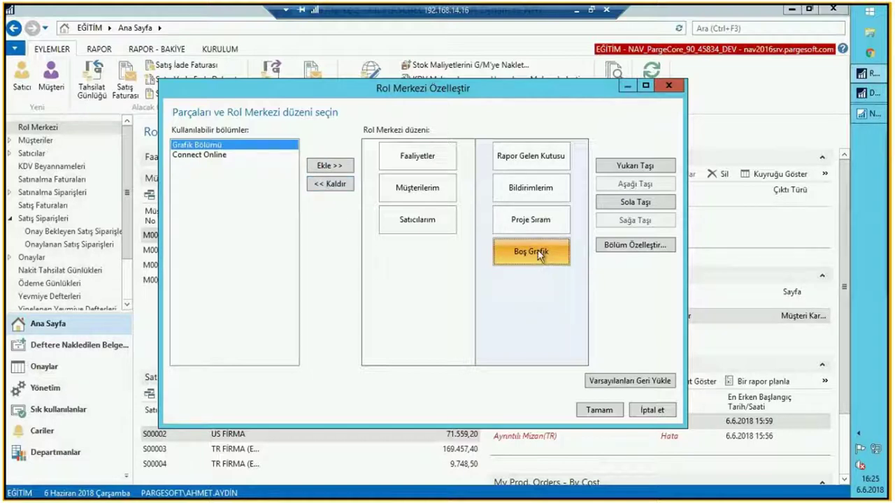
{"action": "left_click", "coordinate": [621, 249]}
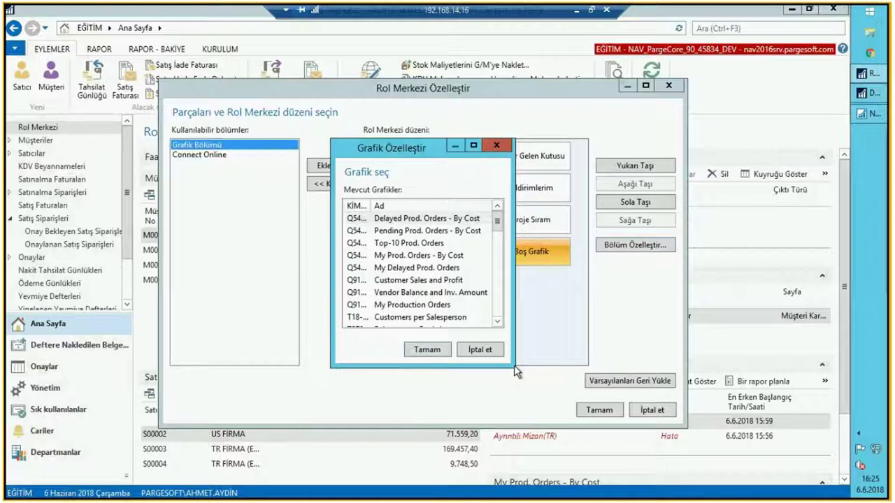
{"action": "left_click_drag", "start_coordinate": [514, 365], "coordinate": [616, 402]}
{"action": "left_click_drag", "start_coordinate": [370, 206], "coordinate": [428, 204]}
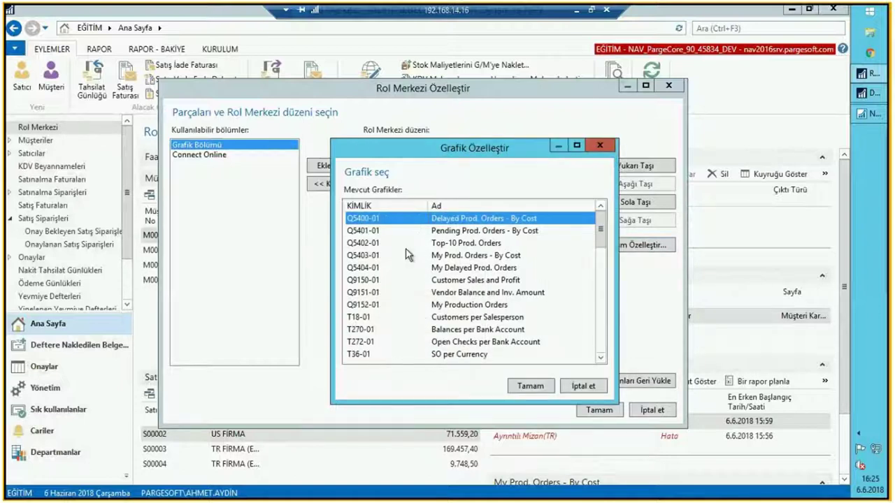
{"action": "left_click", "coordinate": [461, 244]}
{"action": "scroll", "coordinate": [460, 279], "scroll_direction": "down", "scroll_amount": 1}
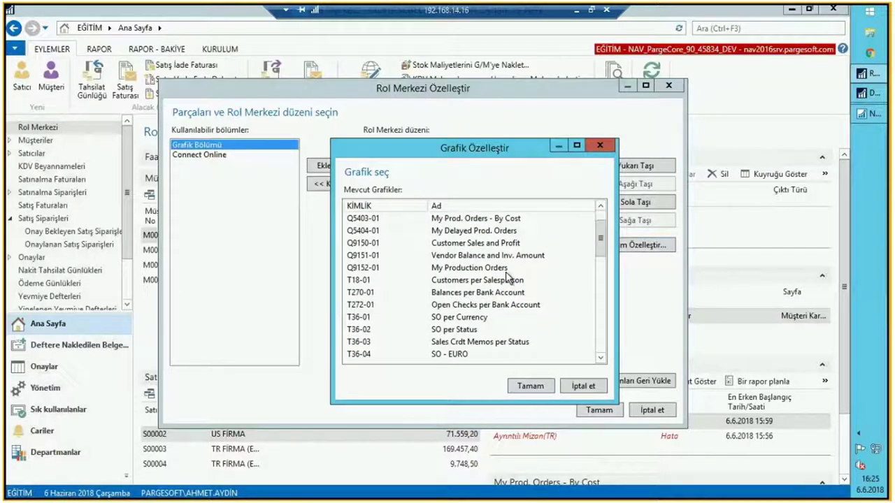
{"action": "left_click", "coordinate": [468, 294]}
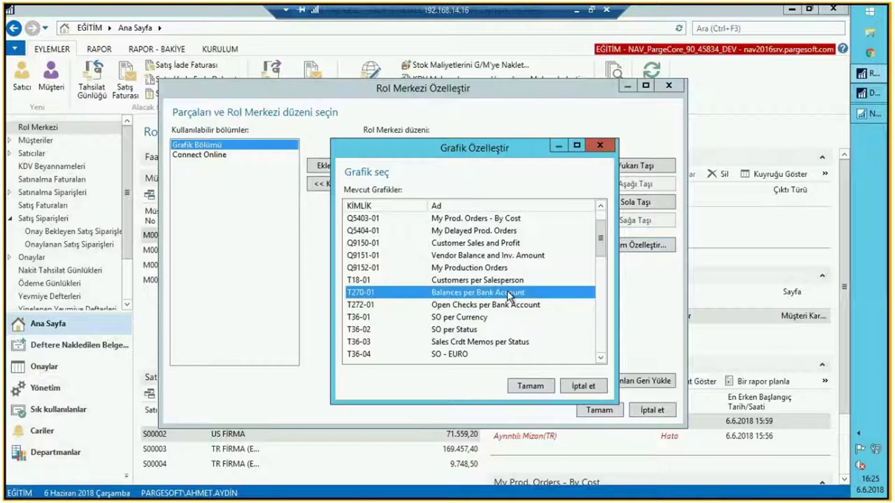
{"action": "left_click", "coordinate": [447, 330]}
{"action": "left_click", "coordinate": [478, 281]}
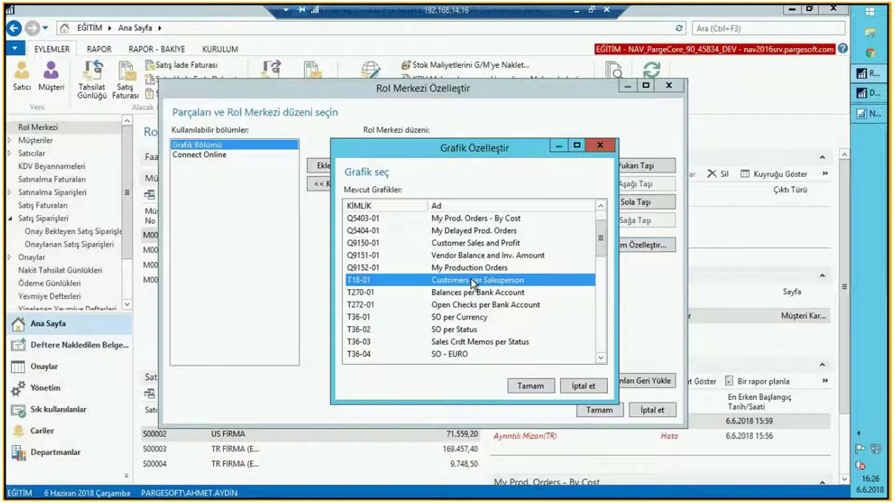
{"action": "left_click", "coordinate": [543, 385]}
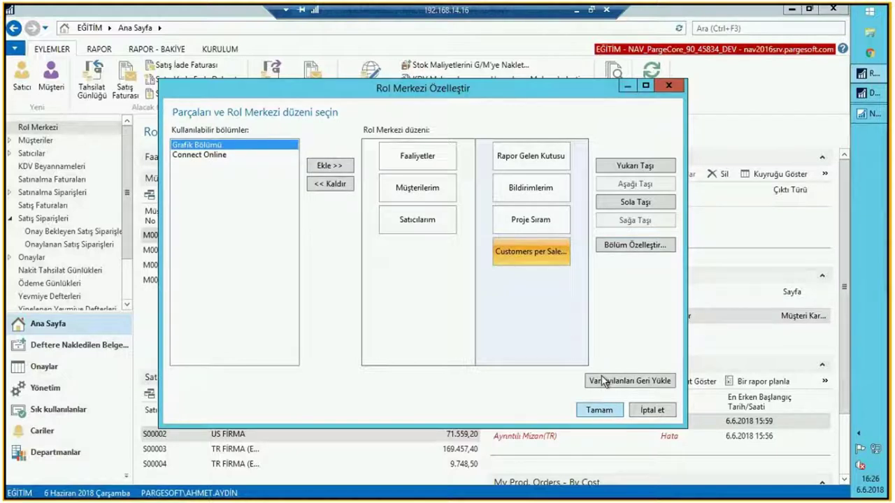
{"action": "left_click", "coordinate": [599, 410]}
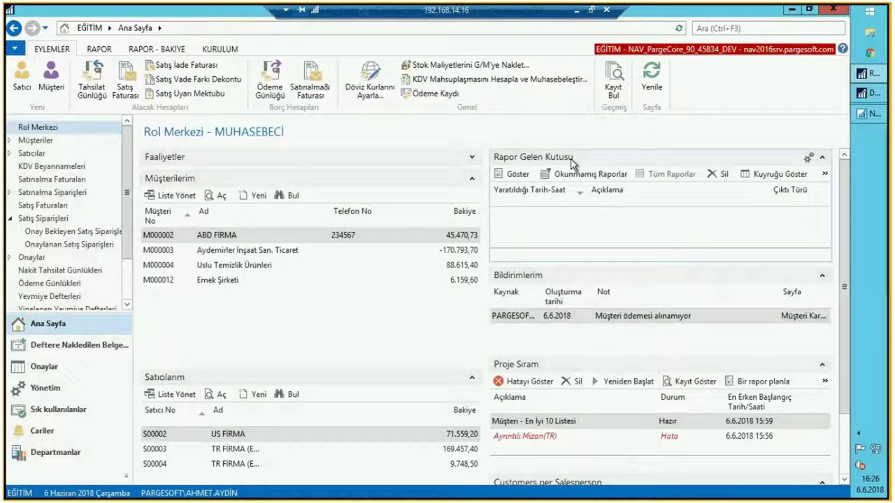
- Collapse the Rapor Gelen Kutusu, Bildirimlerim and Proje Sıram parts and examine the bars of the Customers per Salesperson chart
{"action": "left_click", "coordinate": [626, 157]}
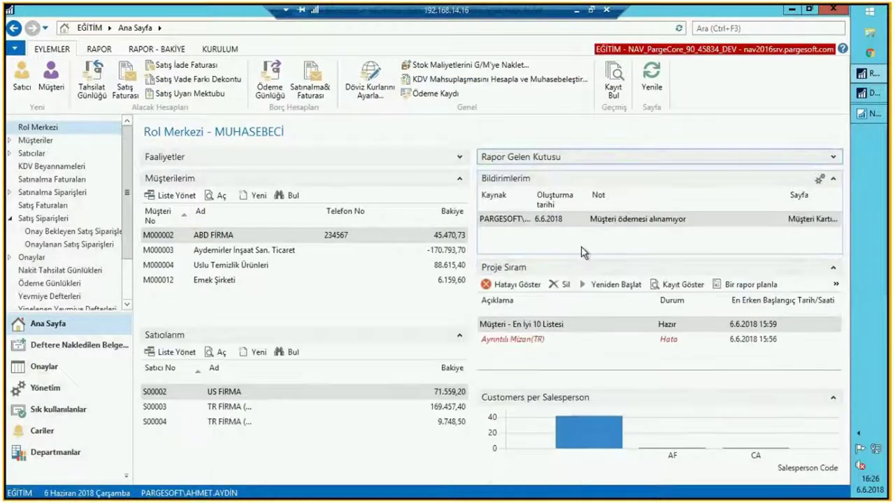
{"action": "left_click", "coordinate": [575, 179]}
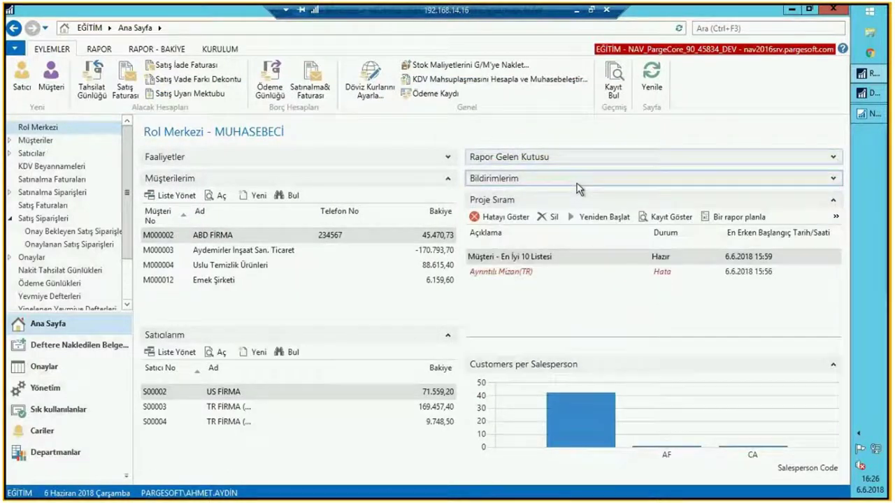
{"action": "left_click", "coordinate": [584, 201]}
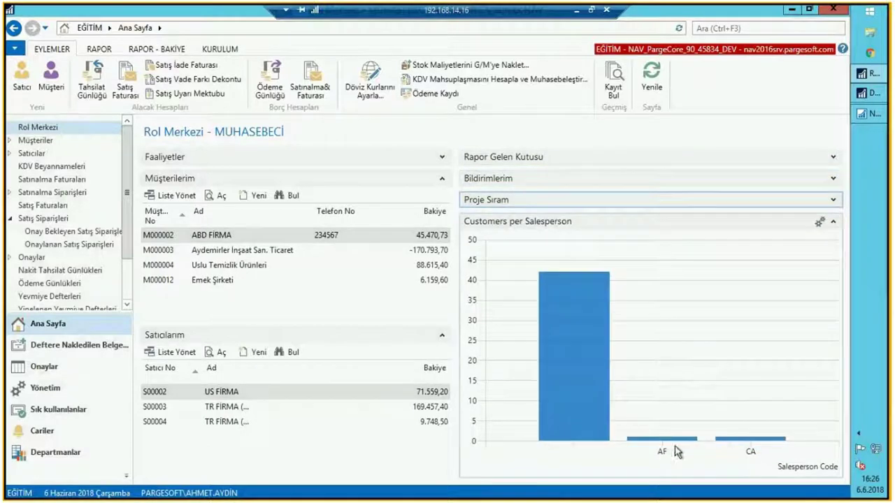
{"action": "mouse_move", "coordinate": [742, 443]}
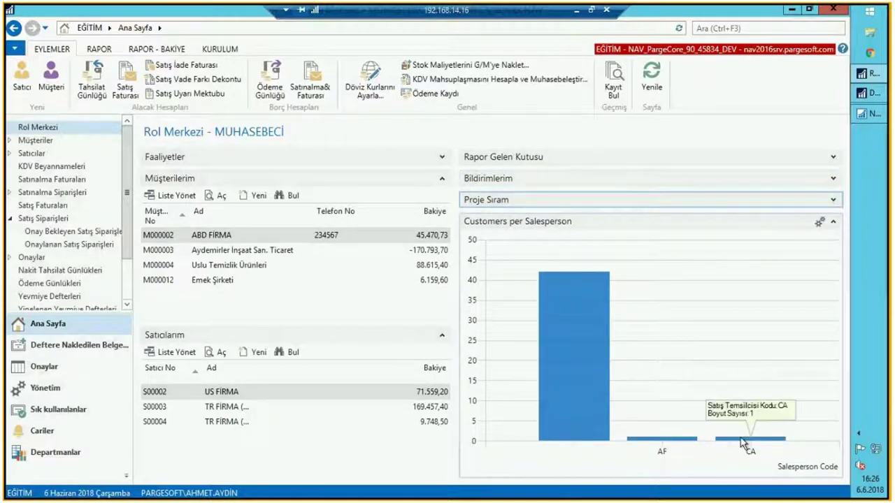
{"action": "mouse_move", "coordinate": [571, 347]}
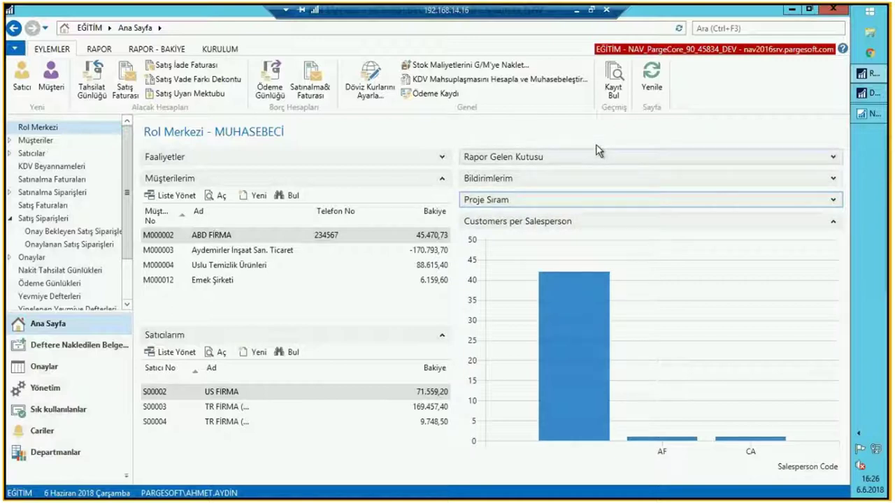
{"action": "left_click", "coordinate": [549, 228]}
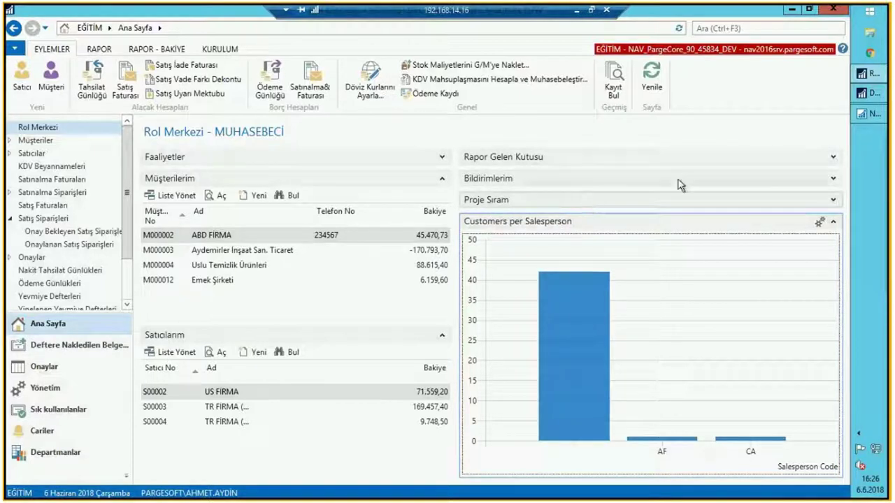
- Collapse Customers per Salesperson in favour of Bildirimlerim, widening its Kaynak column and narrowing its Oluşturma tarihi column
{"action": "left_click", "coordinate": [832, 221]}
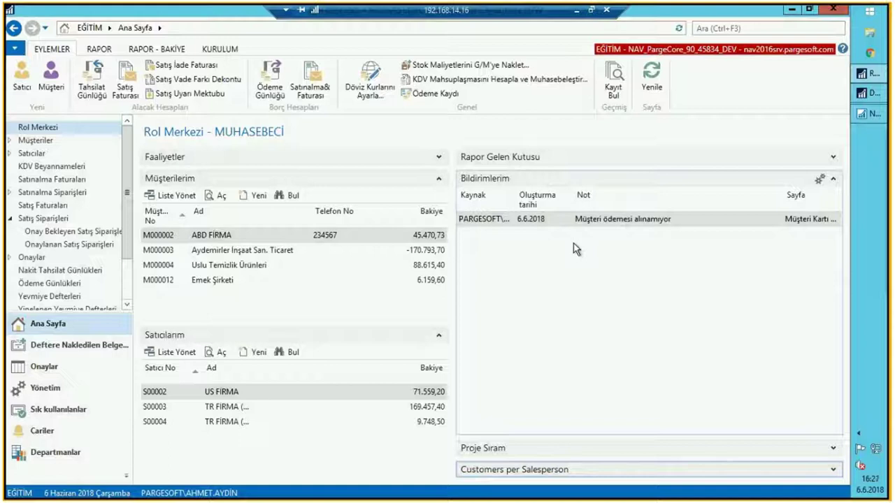
{"action": "double_click", "coordinate": [513, 216]}
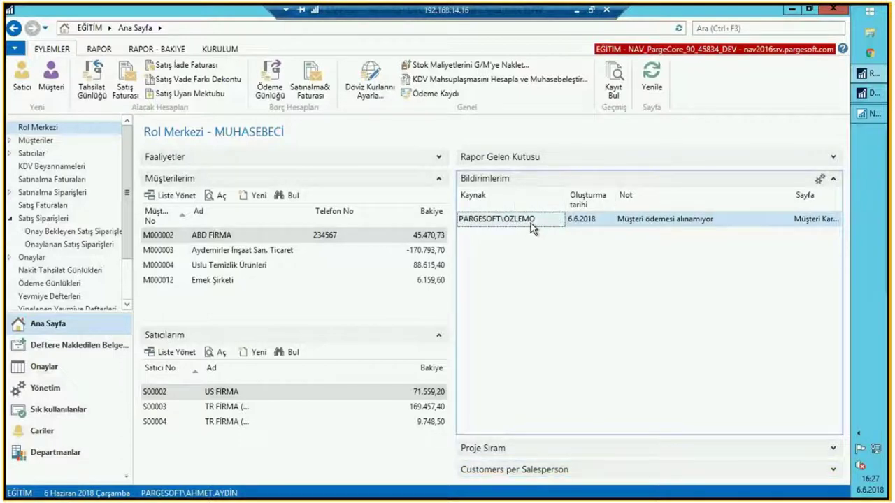
{"action": "left_click", "coordinate": [598, 219]}
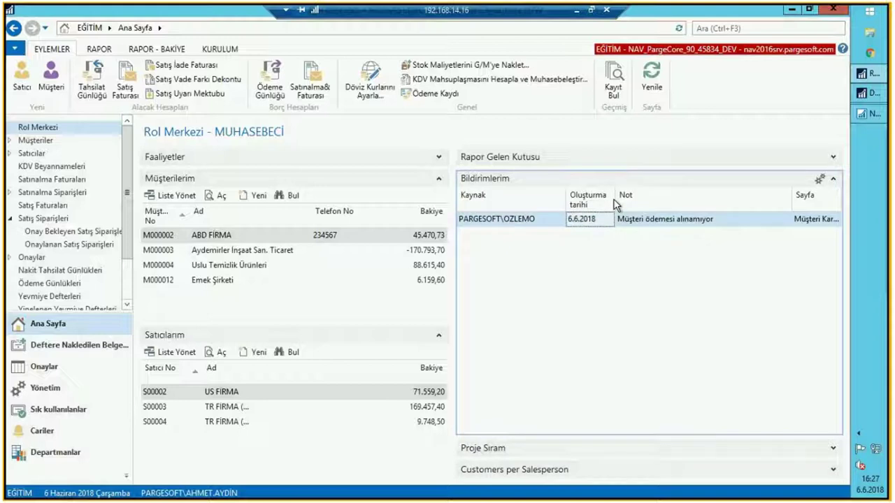
{"action": "left_click_drag", "start_coordinate": [615, 204], "coordinate": [593, 204]}
- Review the notification's fields in Bildirimlerim and open the customer card it is linked to
{"action": "left_click", "coordinate": [797, 221]}
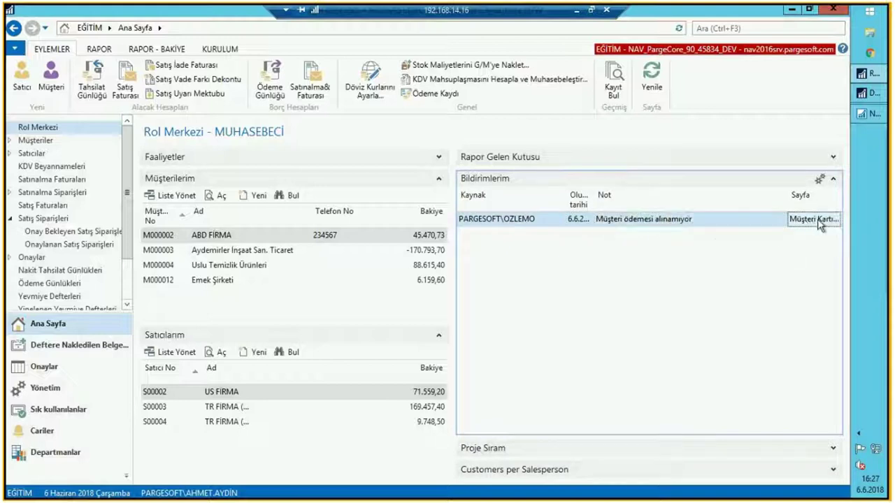
{"action": "left_click", "coordinate": [675, 222]}
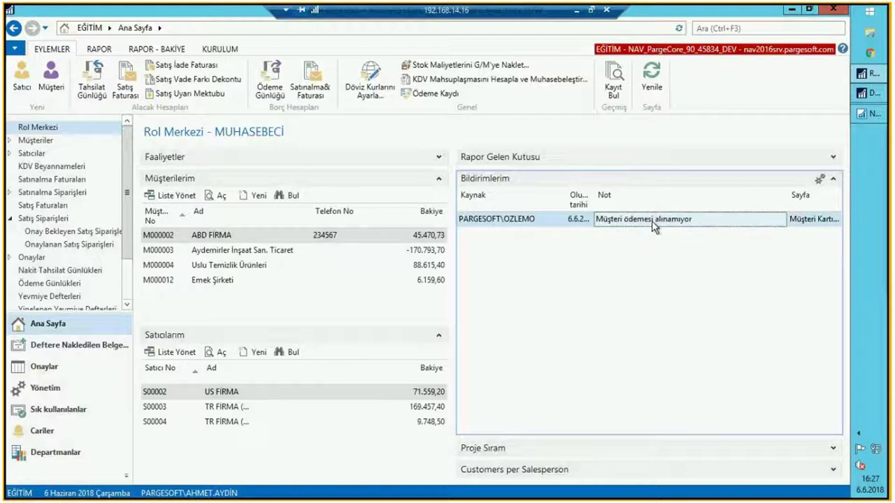
{"action": "left_click", "coordinate": [546, 224]}
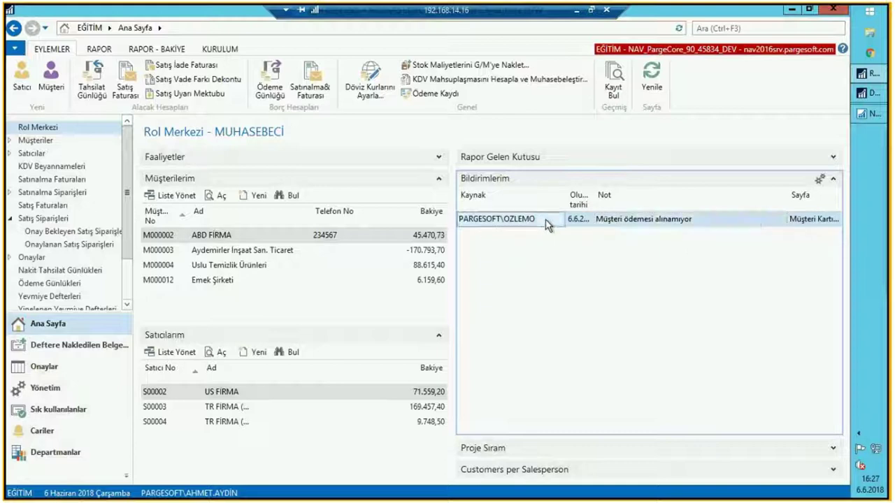
{"action": "left_click", "coordinate": [627, 229]}
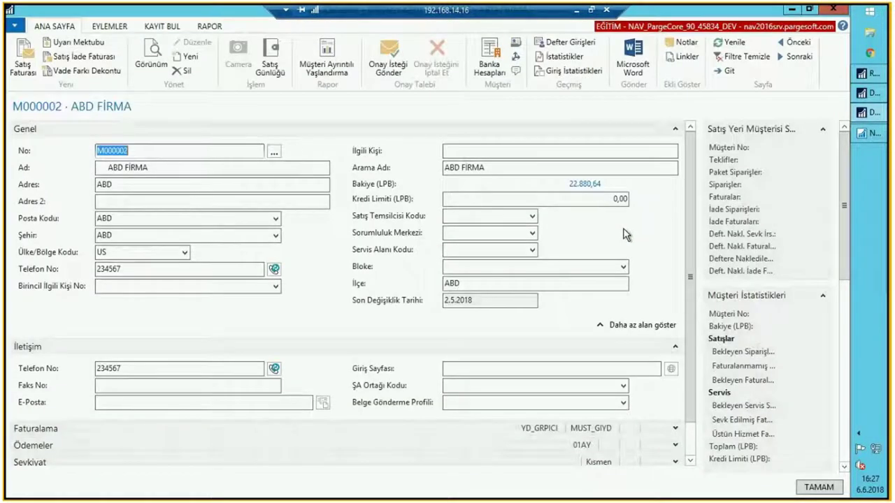
{"action": "left_click", "coordinate": [478, 152]}
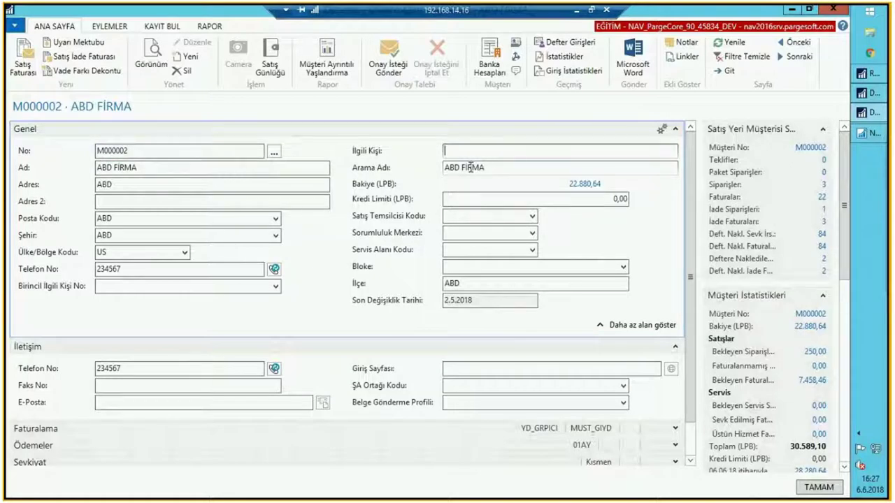
{"action": "left_click", "coordinate": [471, 167]}
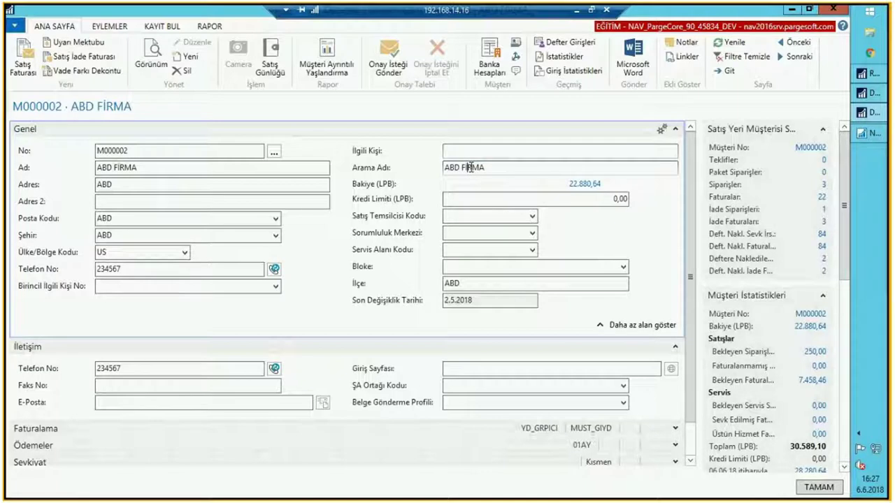
- Open the notes of the ABD FİRMA customer card and start a new note with the text Deneme Not
{"action": "left_click", "coordinate": [168, 27]}
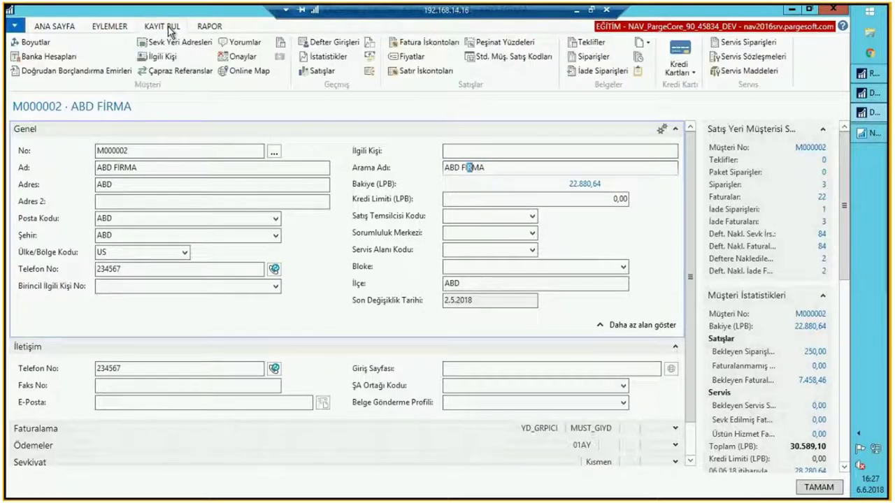
{"action": "left_click", "coordinate": [120, 24]}
{"action": "left_click", "coordinate": [58, 28]}
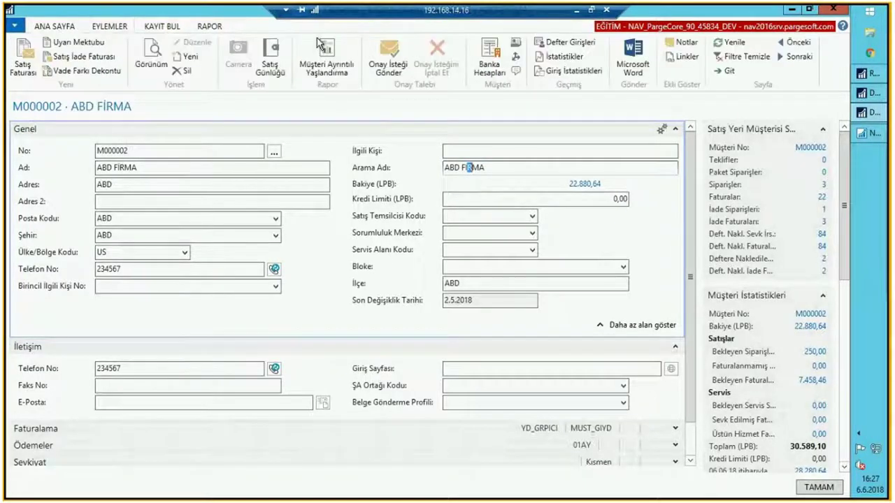
{"action": "left_click", "coordinate": [682, 44]}
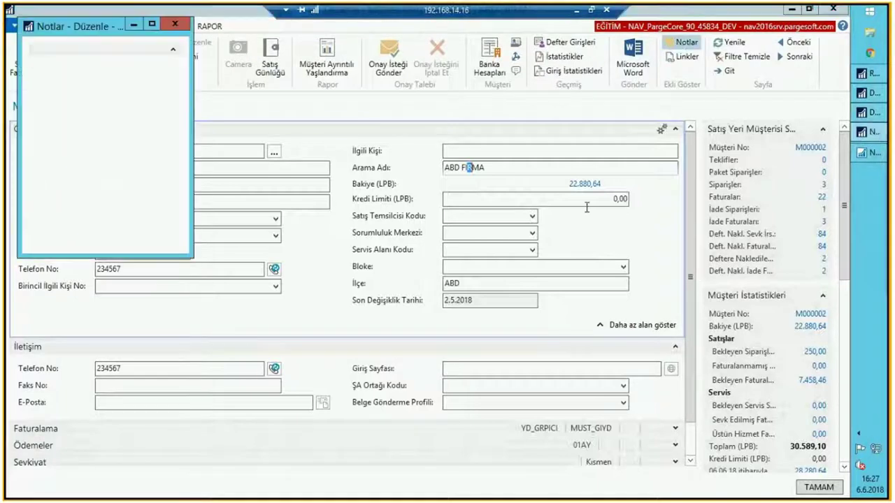
{"action": "left_click", "coordinate": [158, 51]}
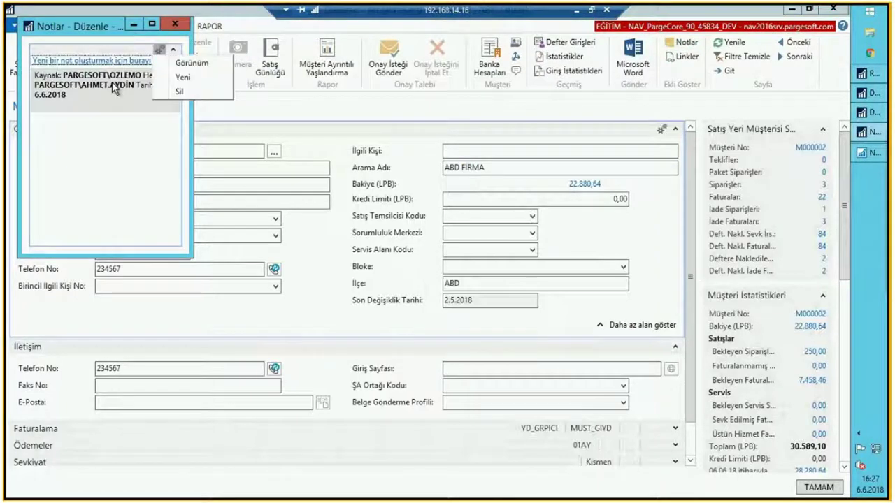
{"action": "left_click", "coordinate": [183, 77]}
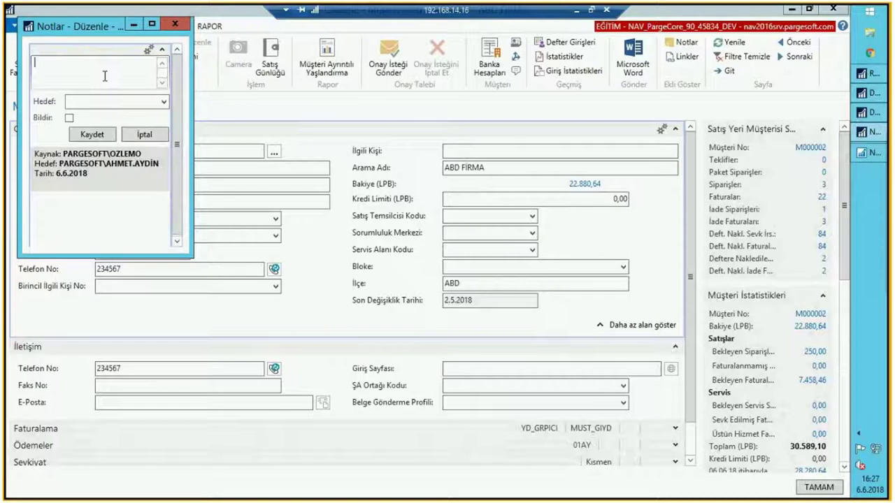
{"action": "type", "text": "Deneme Not"}
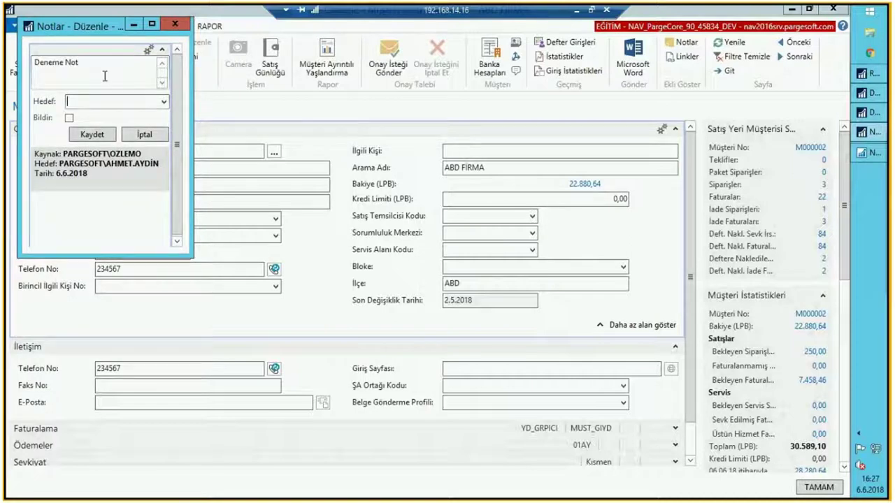
- Set the note's Hedef to the accountant's own user account and enable Bildir
{"action": "left_click", "coordinate": [146, 101]}
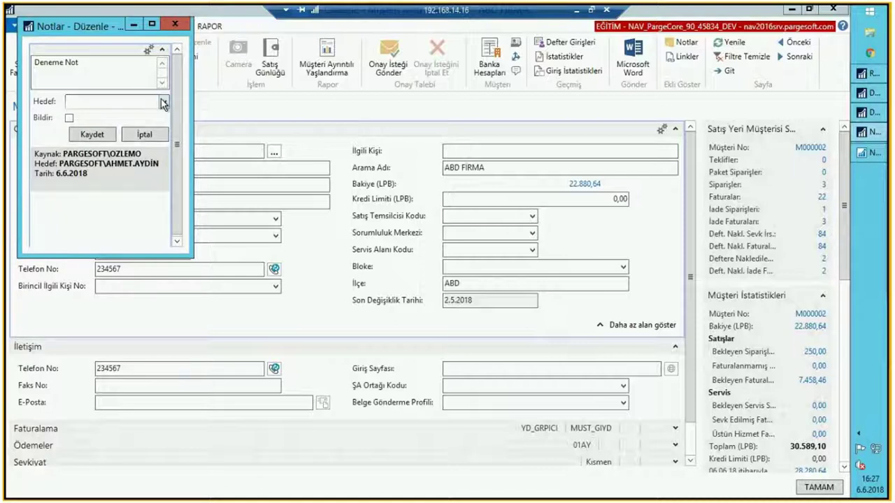
{"action": "left_click", "coordinate": [163, 102]}
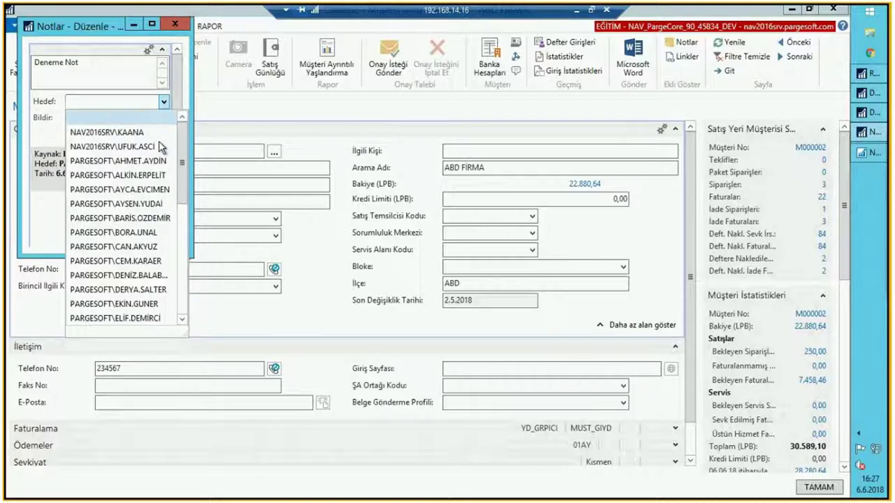
{"action": "scroll", "coordinate": [142, 153], "scroll_direction": "down", "scroll_amount": 1}
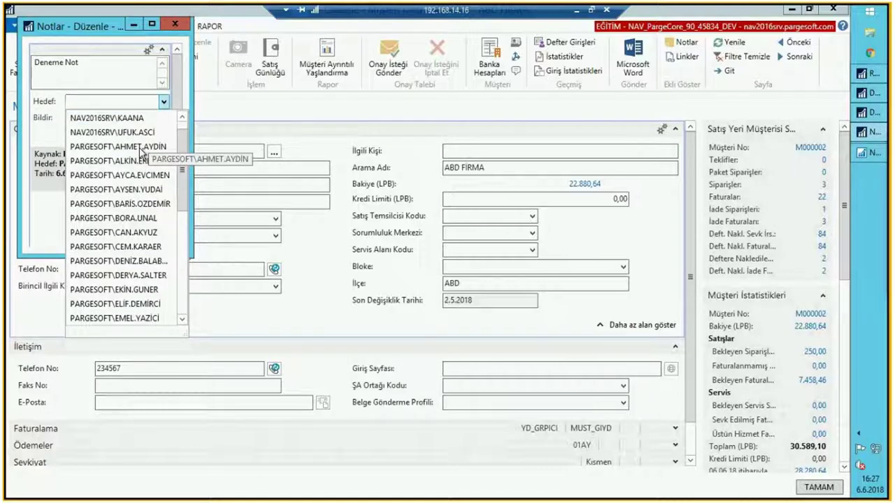
{"action": "left_click", "coordinate": [140, 148]}
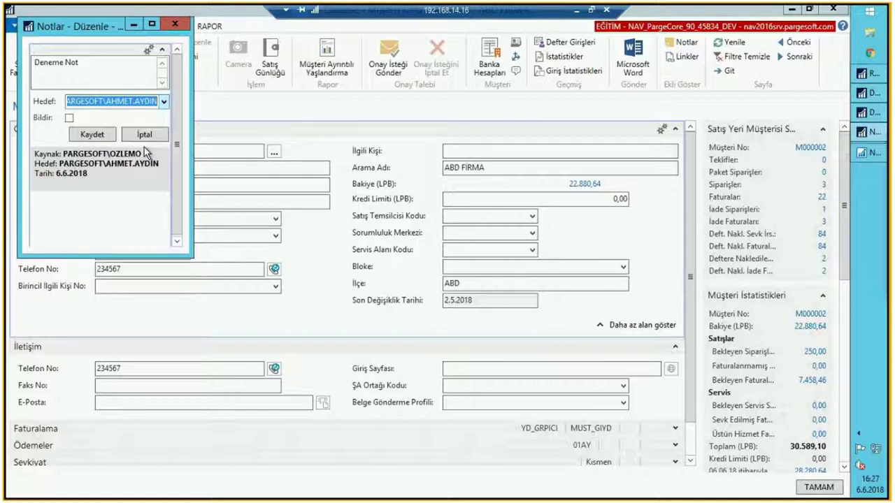
{"action": "left_click", "coordinate": [70, 118]}
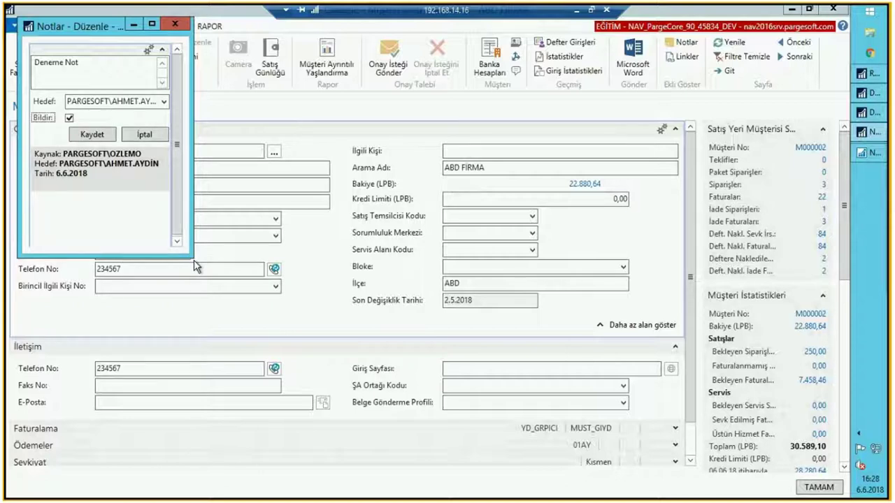
- Enlarge the notes window, save the Deneme Not note, and close the notes and the customer card
{"action": "left_click_drag", "start_coordinate": [194, 258], "coordinate": [271, 316]}
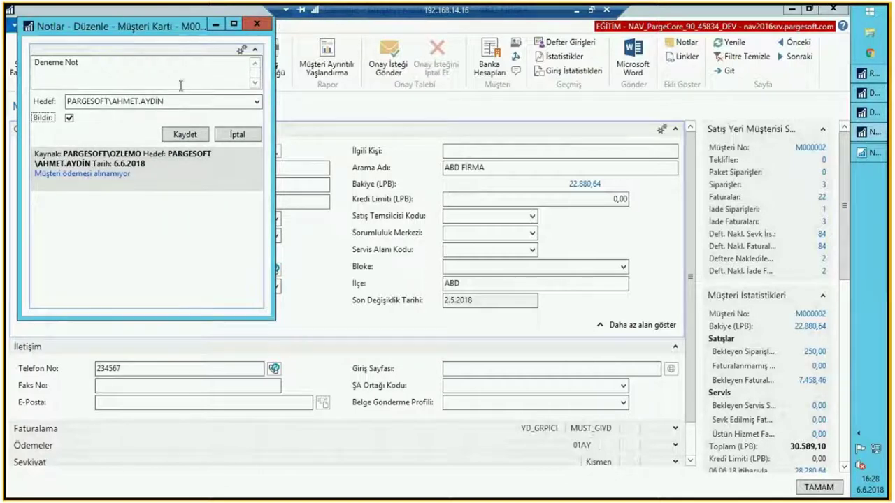
{"action": "left_click", "coordinate": [154, 67]}
{"action": "left_click", "coordinate": [177, 104]}
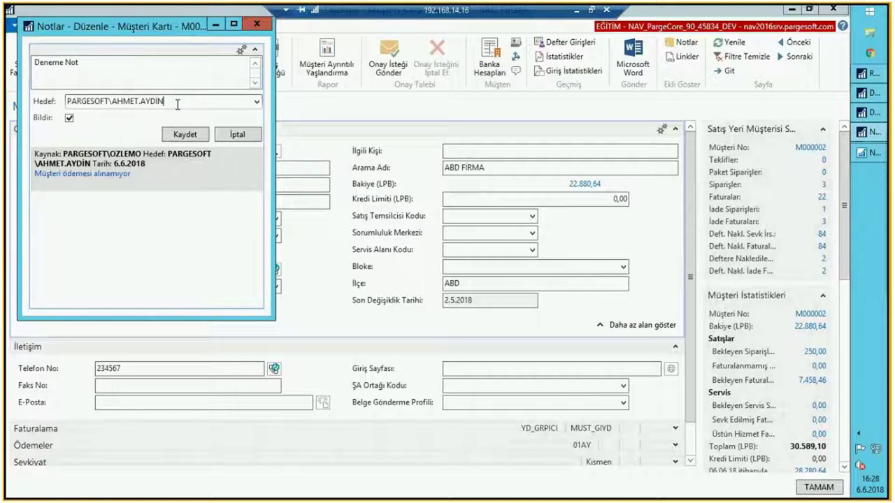
{"action": "key", "text": "shift+Home"}
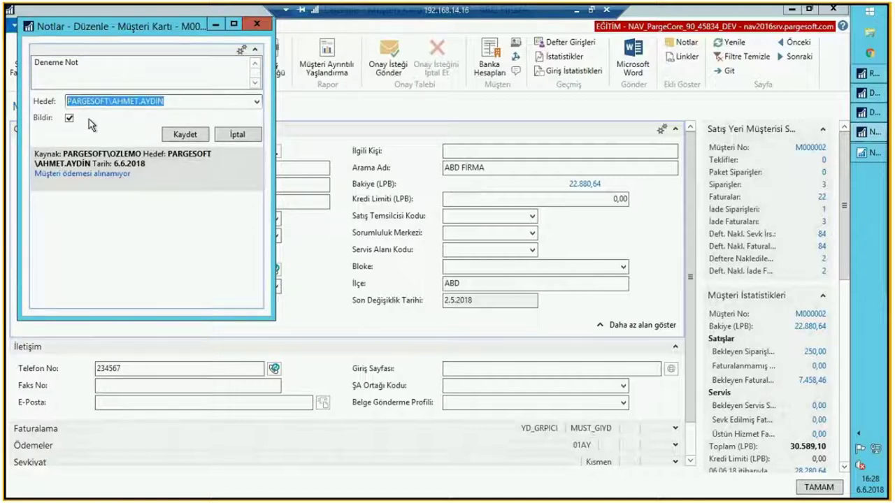
{"action": "left_click", "coordinate": [179, 138]}
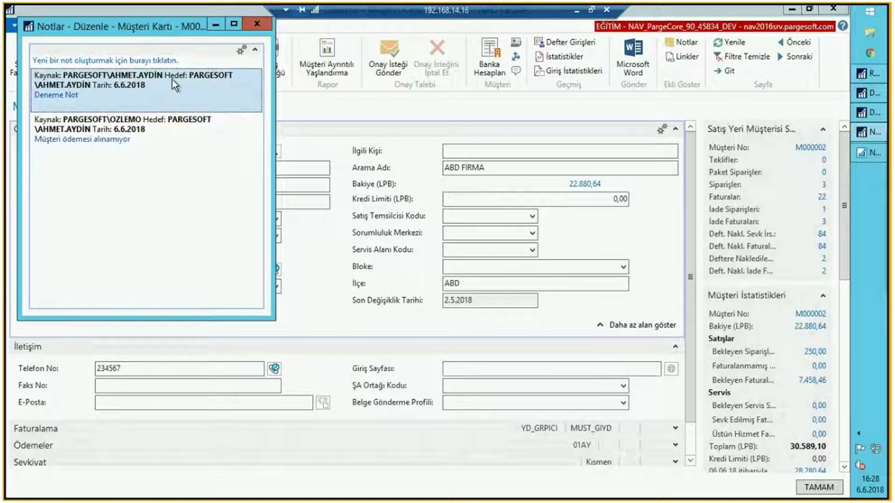
{"action": "left_click", "coordinate": [252, 25]}
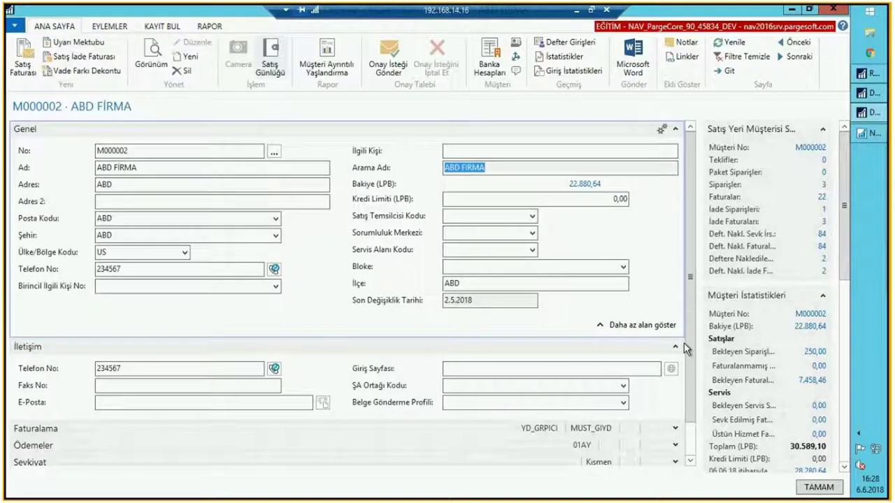
{"action": "left_click", "coordinate": [814, 488]}
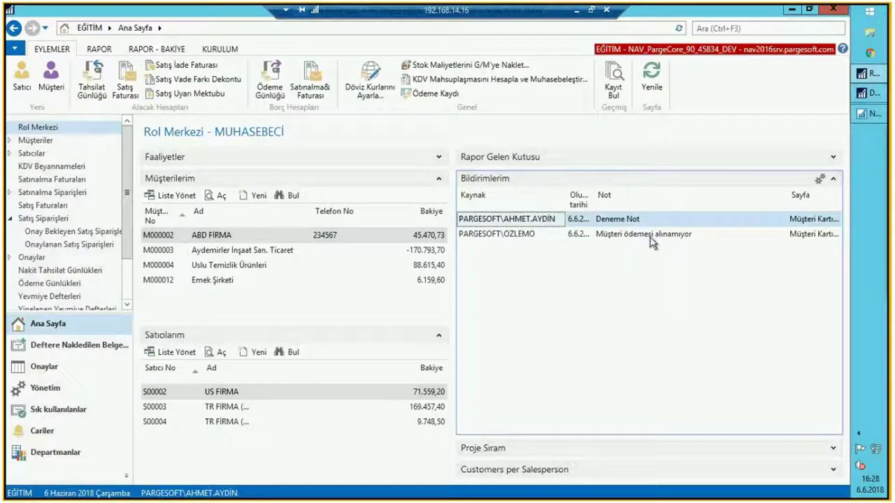
- Collapse Bildirimlerim and expand the Proje Sıram and Rapor Gelen Kutusu parts of the role center
{"action": "left_click", "coordinate": [833, 179]}
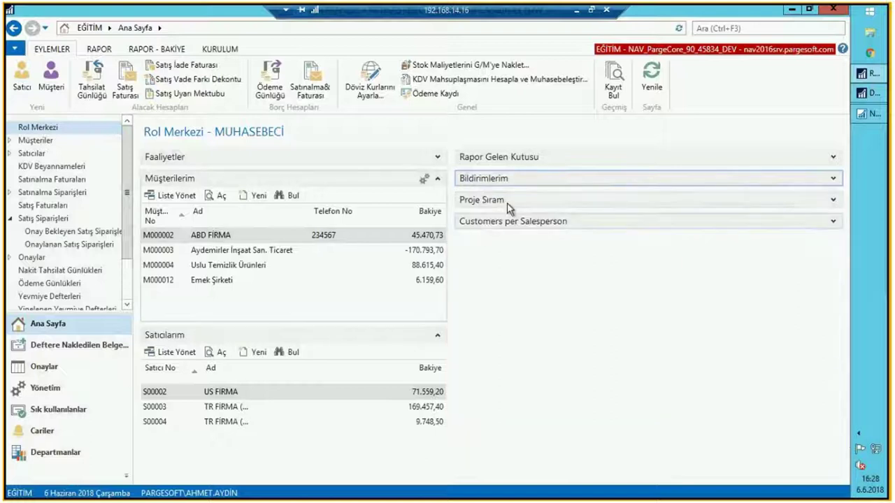
{"action": "left_click", "coordinate": [833, 200]}
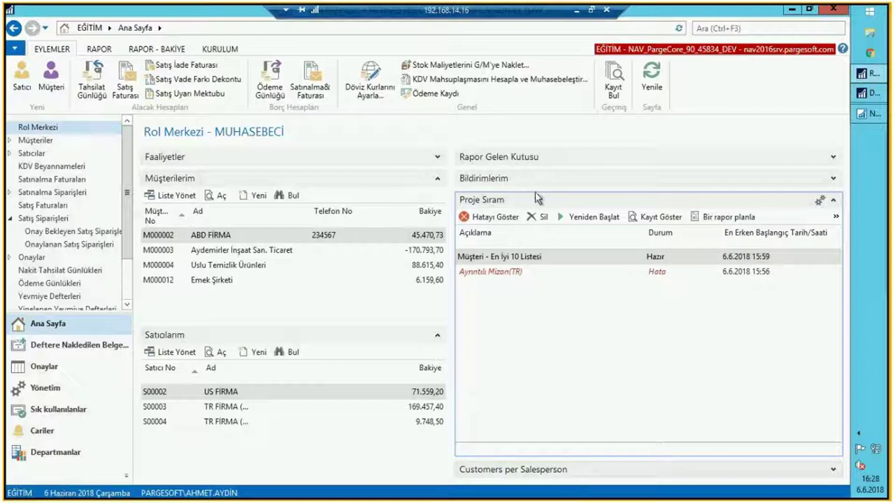
{"action": "left_click", "coordinate": [558, 160]}
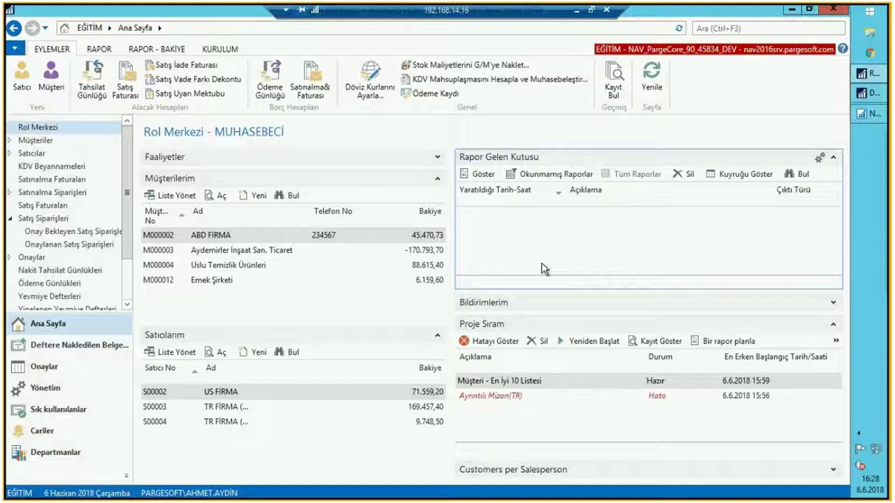
- Open the Ayrıntılı Mizan report from the Genel Muhasebe section of Finans Yönetimi in Departmanlar
{"action": "left_click", "coordinate": [44, 453]}
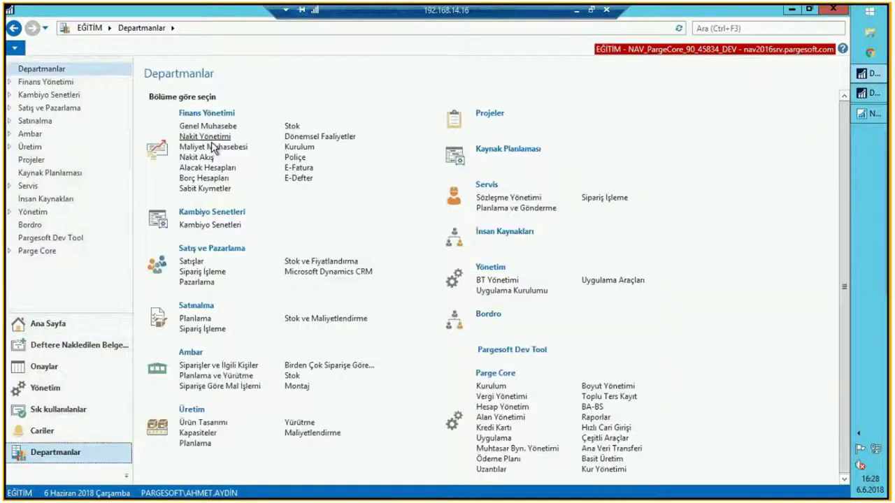
{"action": "left_click", "coordinate": [211, 121]}
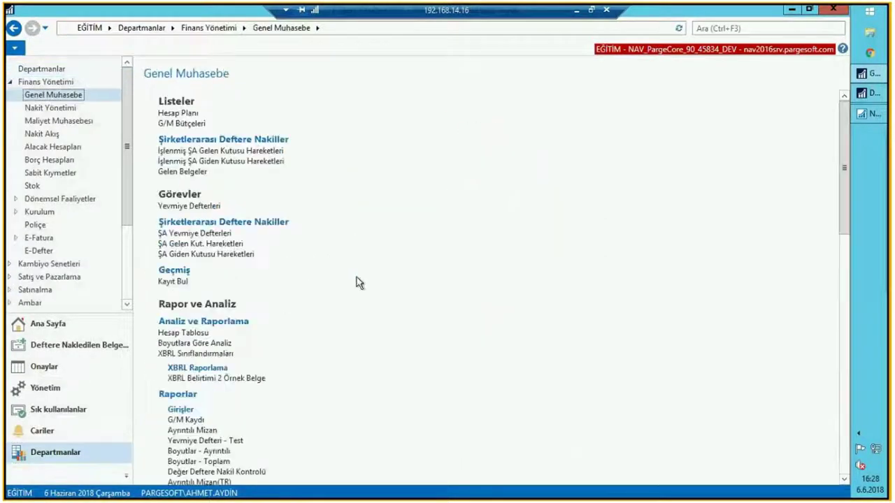
{"action": "scroll", "coordinate": [430, 328], "scroll_direction": "down", "scroll_amount": 2}
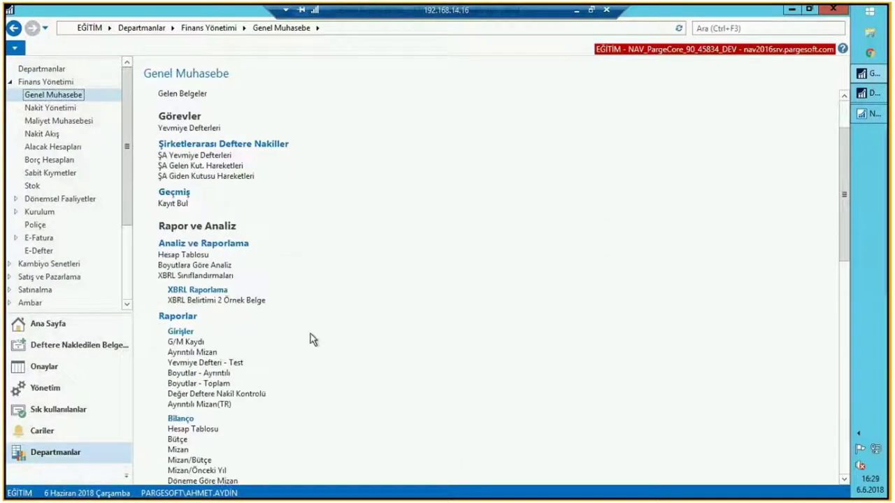
{"action": "scroll", "coordinate": [329, 328], "scroll_direction": "down", "scroll_amount": 2}
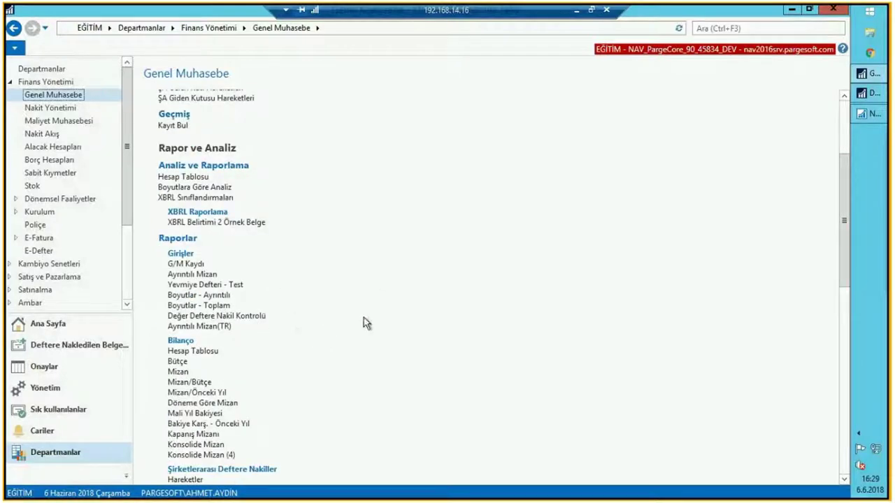
{"action": "left_click", "coordinate": [192, 274]}
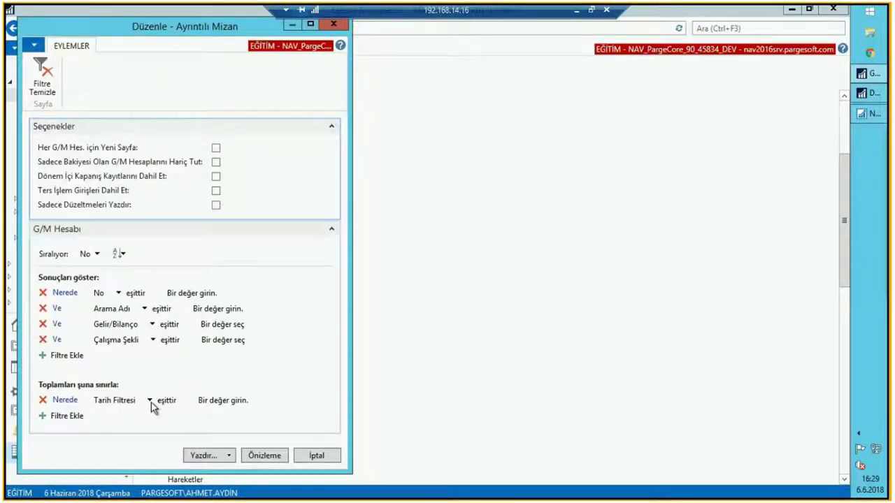
- Choose Schedule as the output method for the Ayrıntılı Mizan report
{"action": "left_click", "coordinate": [229, 457]}
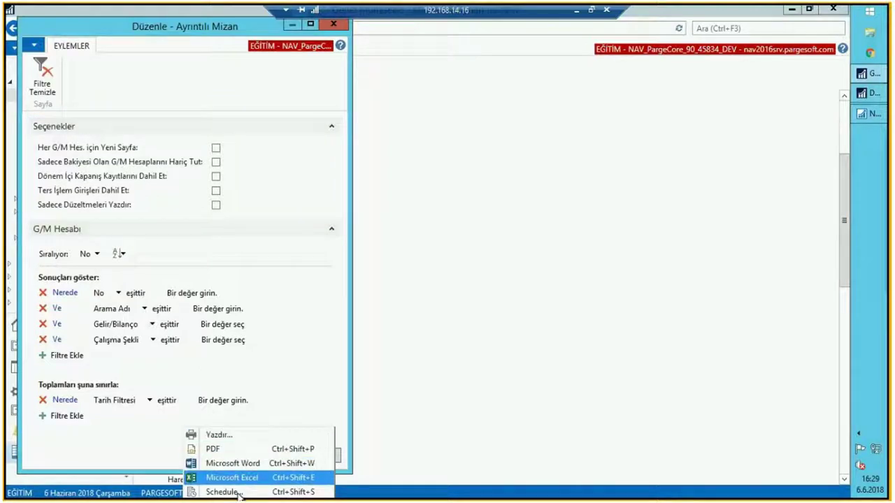
{"action": "left_click", "coordinate": [309, 395]}
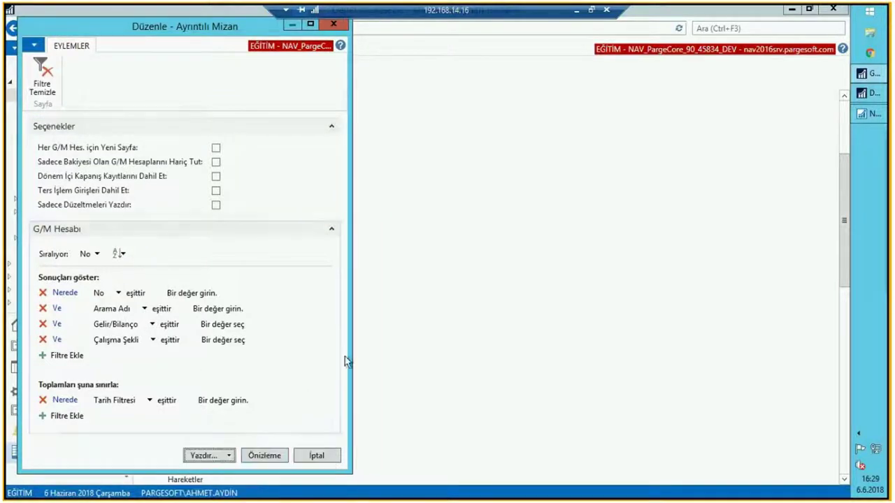
{"action": "left_click", "coordinate": [230, 455]}
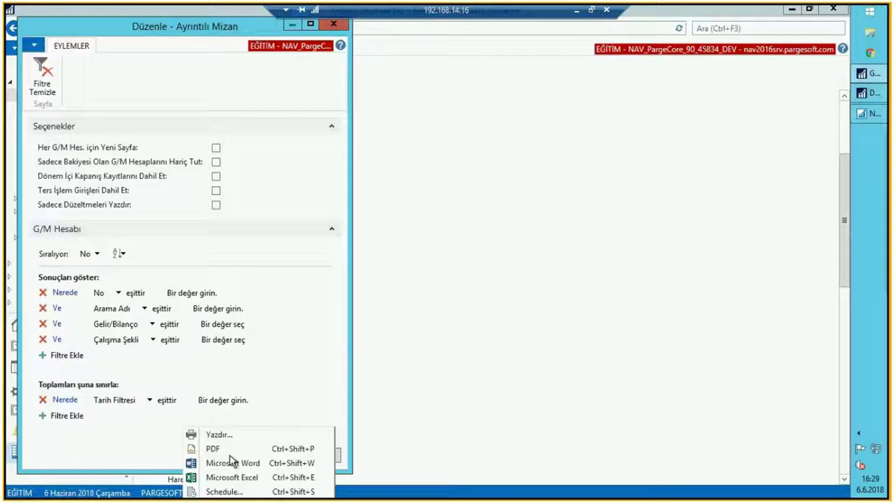
{"action": "left_click", "coordinate": [222, 493]}
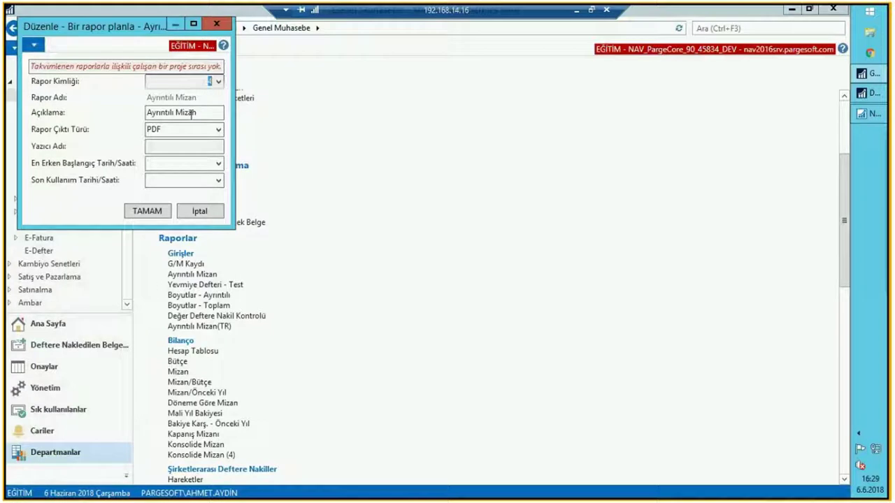
- Review the Rapor Çıktı Türü options, keep PDF, and set En Erken Başlangıç Tarih/Saati to 6.6.2018 00:00
{"action": "left_click", "coordinate": [191, 115]}
{"action": "left_click", "coordinate": [199, 129]}
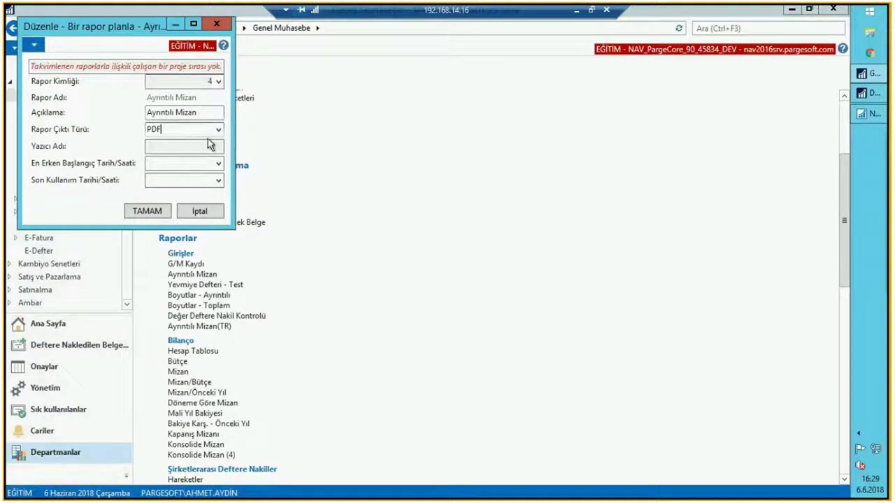
{"action": "left_click", "coordinate": [218, 130]}
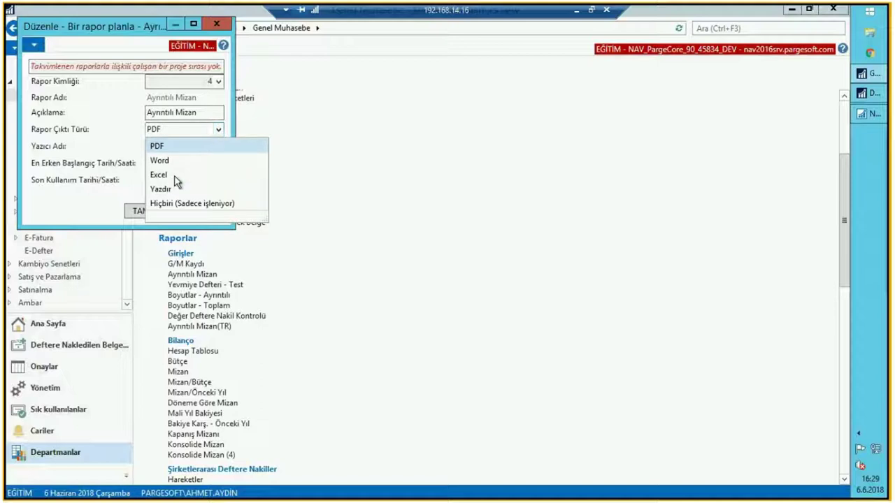
{"action": "left_click", "coordinate": [106, 134]}
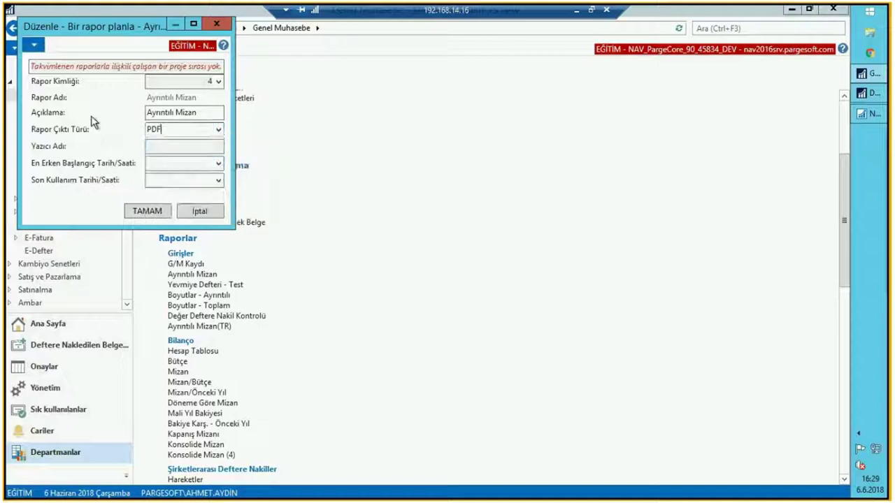
{"action": "left_click", "coordinate": [218, 130]}
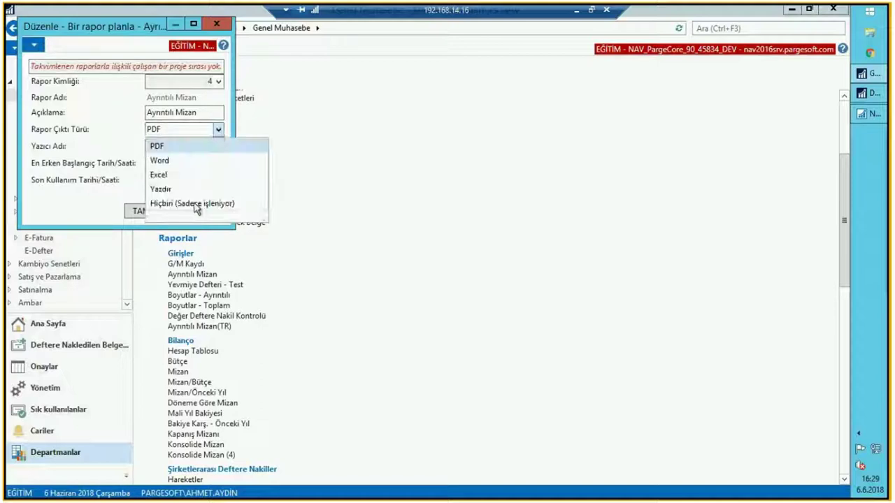
{"action": "left_click", "coordinate": [114, 128]}
{"action": "left_click", "coordinate": [167, 163]}
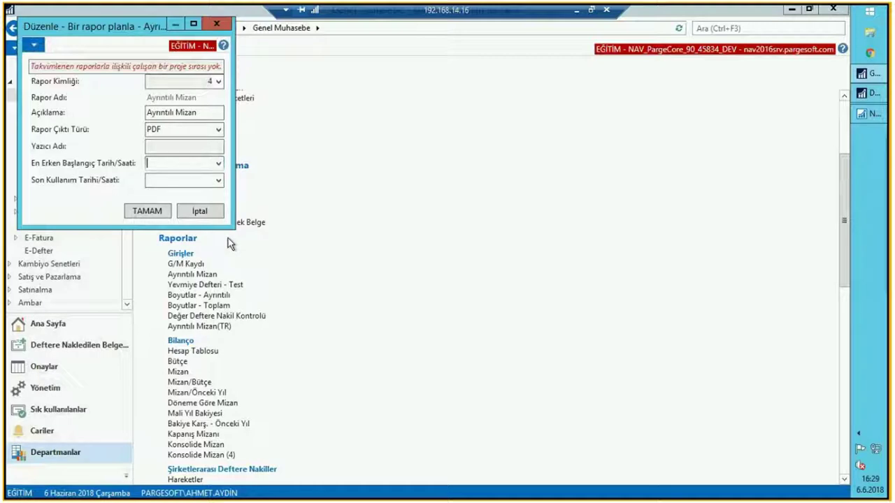
{"action": "type", "text": "6"}
{"action": "key", "text": "Tab"}
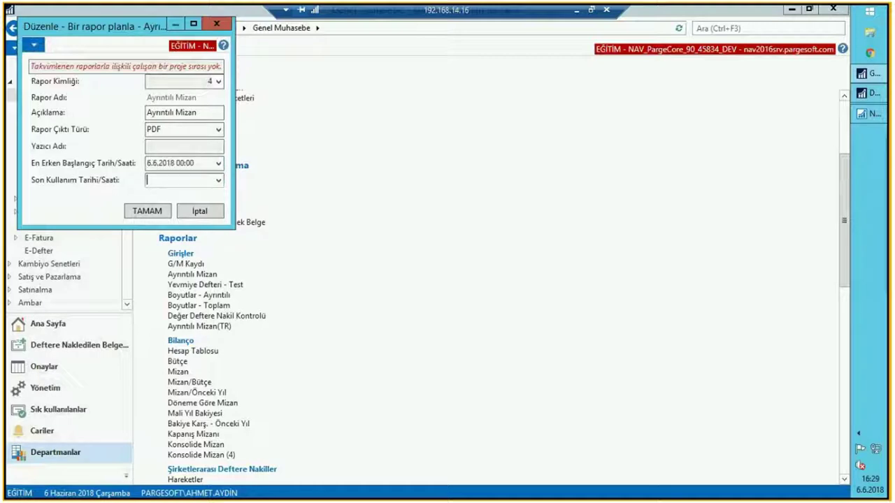
- Change En Erken Başlangıç Tarih/Saati of the Ayrıntılı Mizan report schedule to 6.6.2018 16:33
{"action": "left_click", "coordinate": [176, 163]}
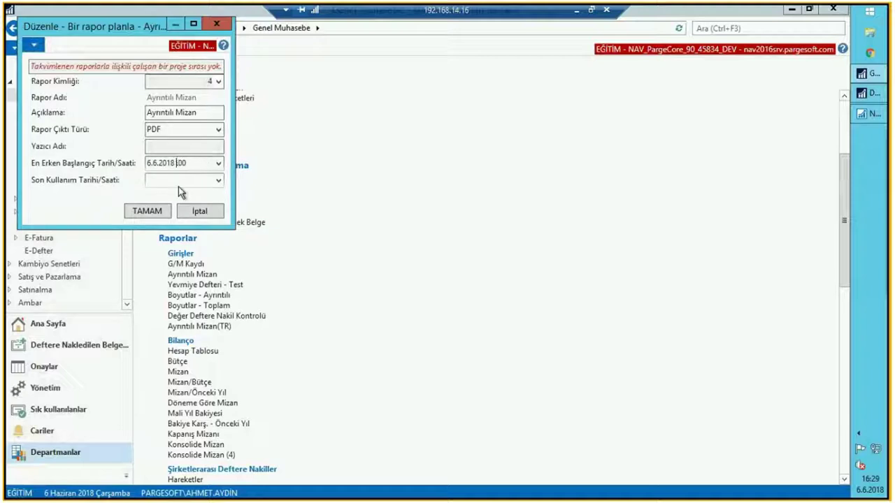
{"action": "type", "text": "16:"}
{"action": "type", "text": "33"}
{"action": "key", "text": "Tab"}
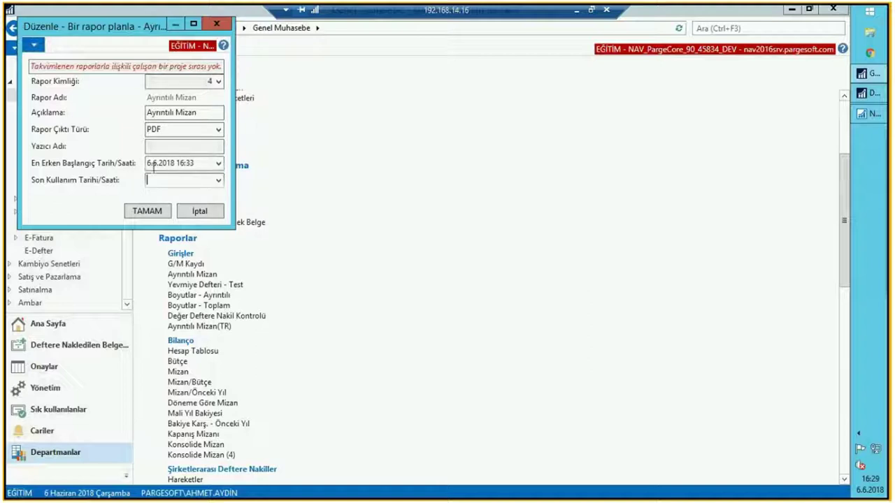
- Set Son Kullanım Tarihi/Saati to 6.6.2018 16:40 and schedule the Ayrıntılı Mizan report
{"action": "left_click", "coordinate": [198, 168]}
{"action": "key", "text": "ctrl+c"}
{"action": "left_click", "coordinate": [165, 181]}
{"action": "key", "text": "ctrl+v"}
{"action": "key", "text": "BackSpace"}
{"action": "key", "text": "BackSpace"}
{"action": "type", "text": "40"}
{"action": "key", "text": "Tab"}
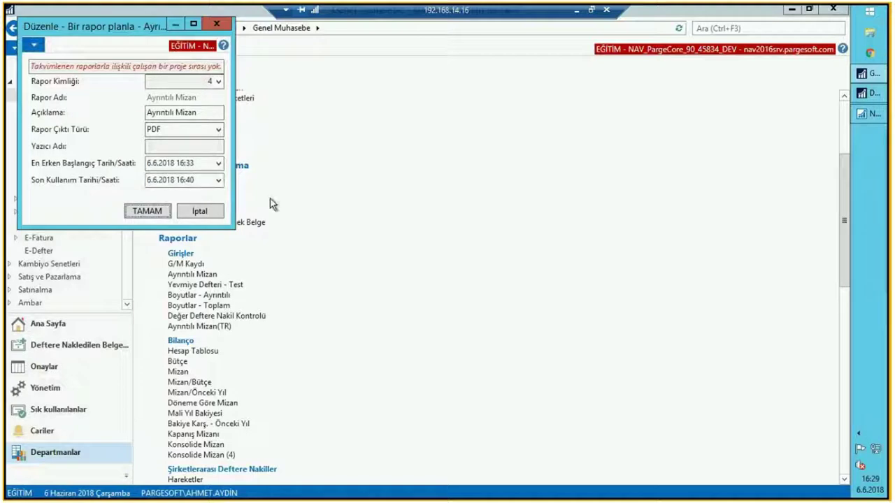
{"action": "left_click", "coordinate": [140, 212]}
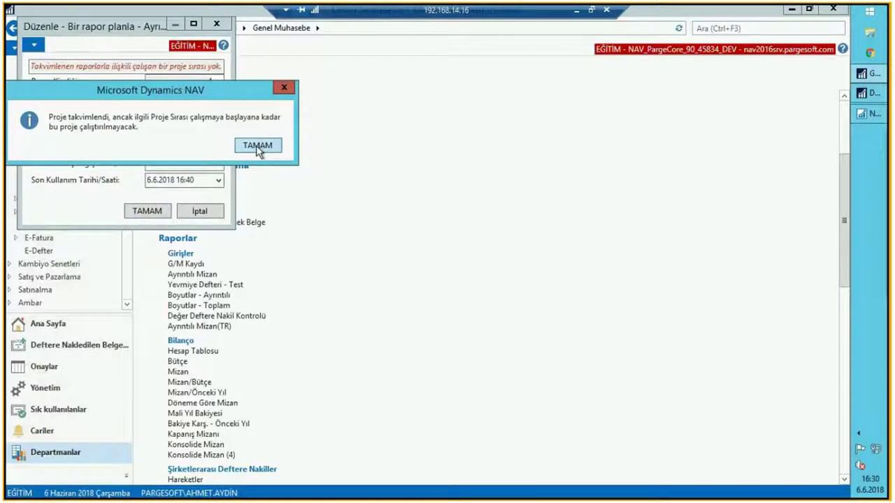
{"action": "left_click", "coordinate": [257, 147]}
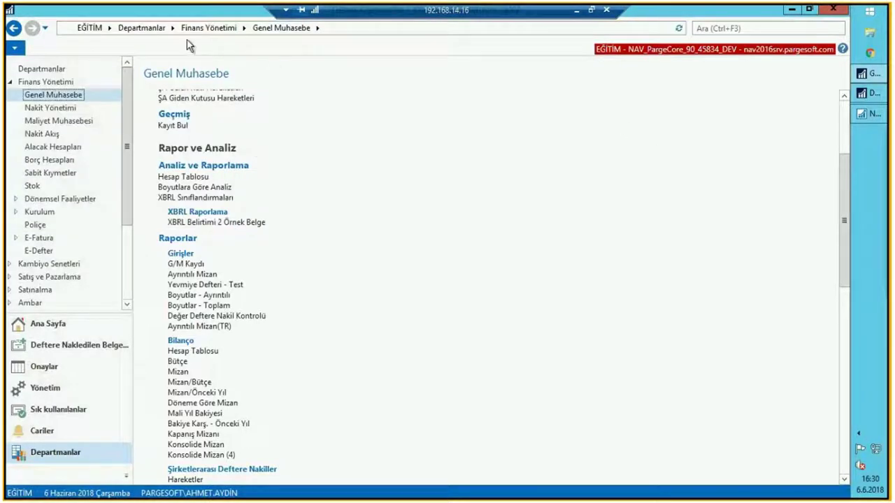
- Return to the Ana Sayfa role center and select the newly scheduled Ayrıntılı Mizan entry in Proje Sıram
{"action": "left_click", "coordinate": [62, 320]}
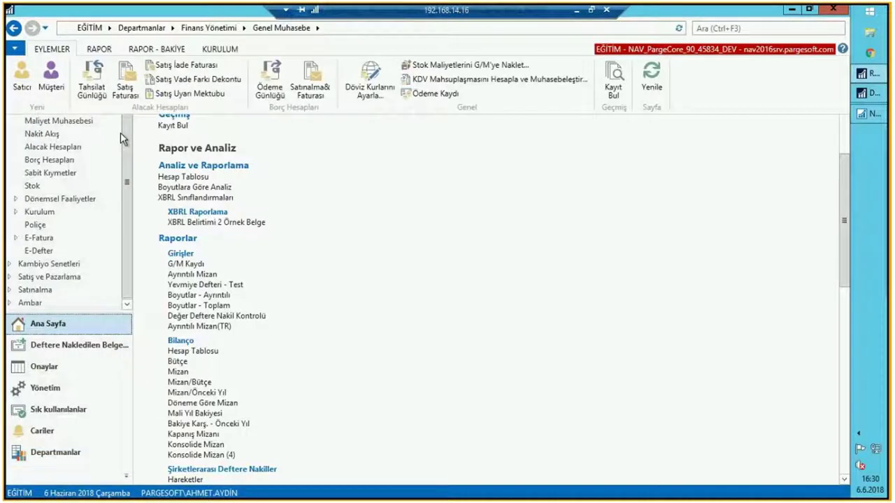
{"action": "left_click", "coordinate": [530, 412]}
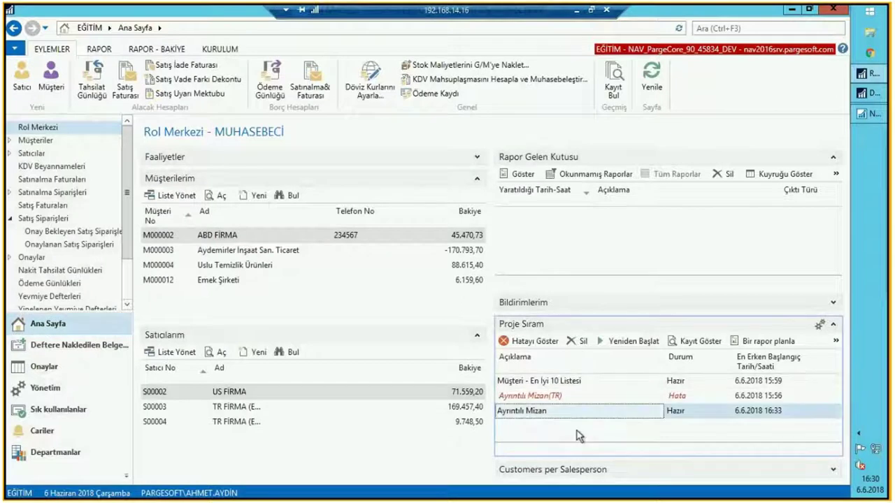
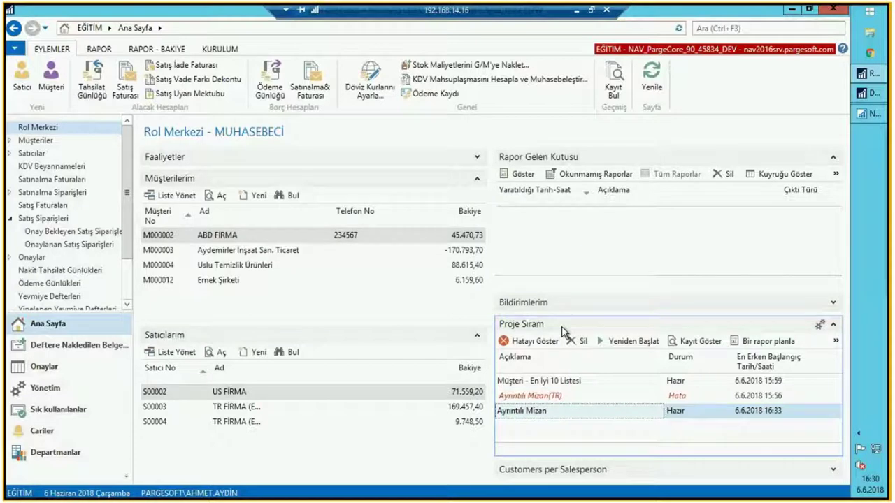
- Collapse the Proje Sıram and Rapor Gelen Kutusu parts and expand the Customers per Salesperson chart
{"action": "left_click", "coordinate": [833, 326]}
{"action": "left_click", "coordinate": [833, 158]}
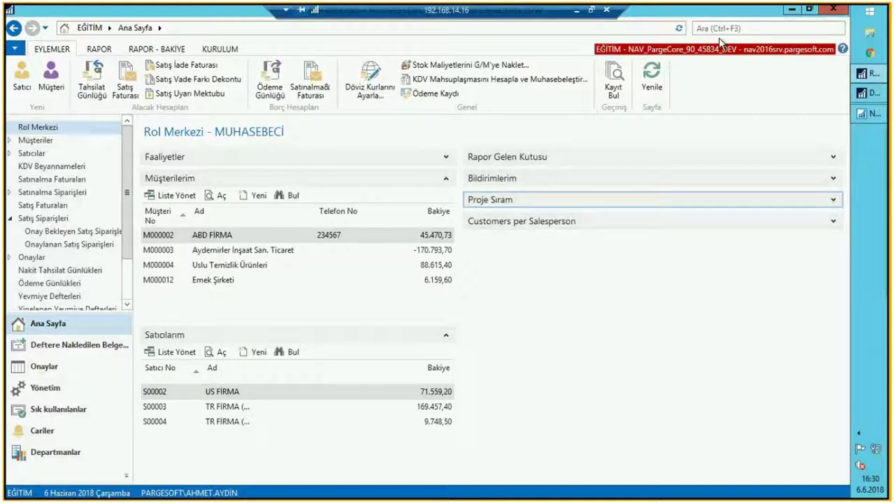
{"action": "left_click", "coordinate": [612, 221]}
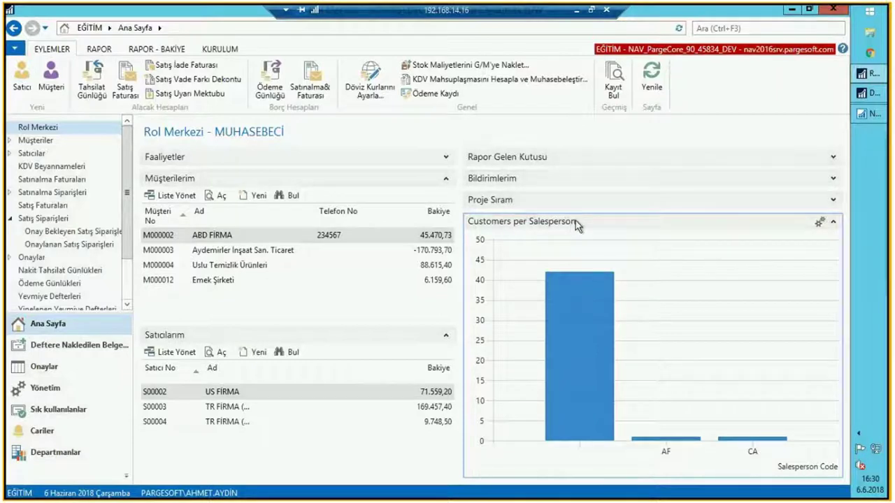
- Begin a page search from the role center with the letter "m"
{"action": "left_click", "coordinate": [724, 28]}
{"action": "type", "text": "m"}
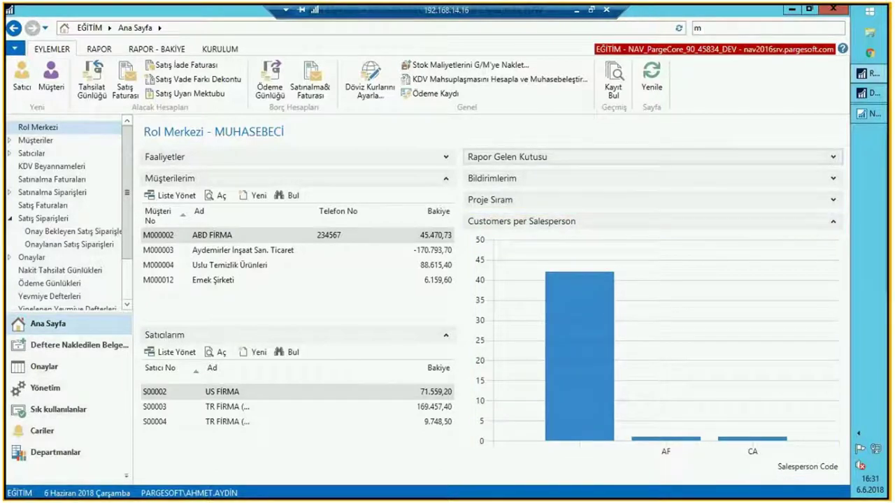
- Open the Müşteri Defter Girişleri list from Finans Yönetimi/Alacak Hesapları/Geçmiş and display it as a chart
{"action": "type", "text": "üşteri defter"}
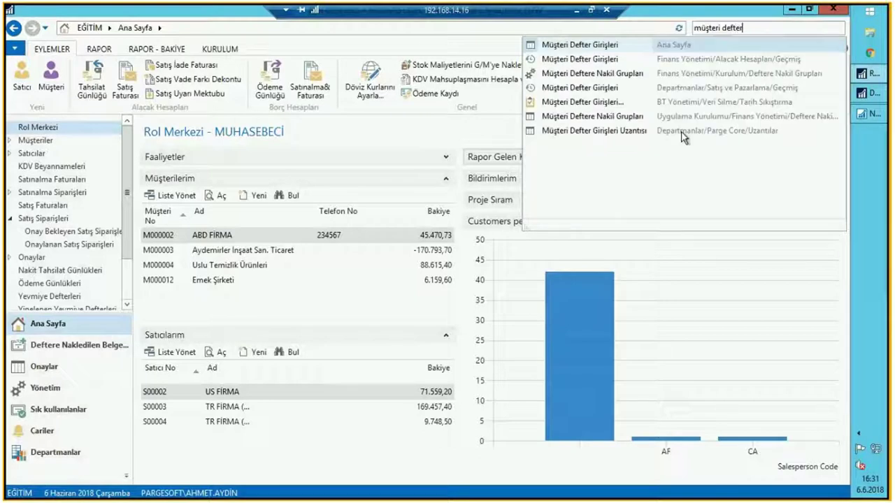
{"action": "left_click", "coordinate": [586, 62]}
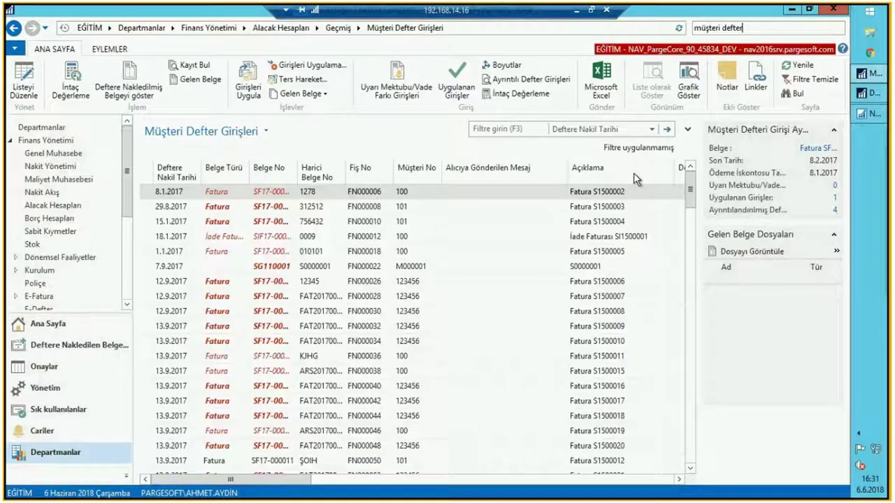
{"action": "left_click", "coordinate": [208, 221]}
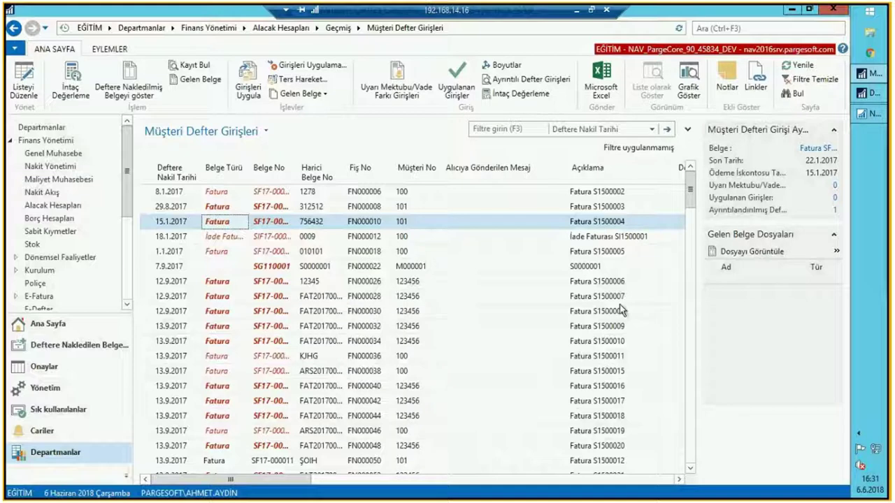
{"action": "left_click", "coordinate": [689, 83]}
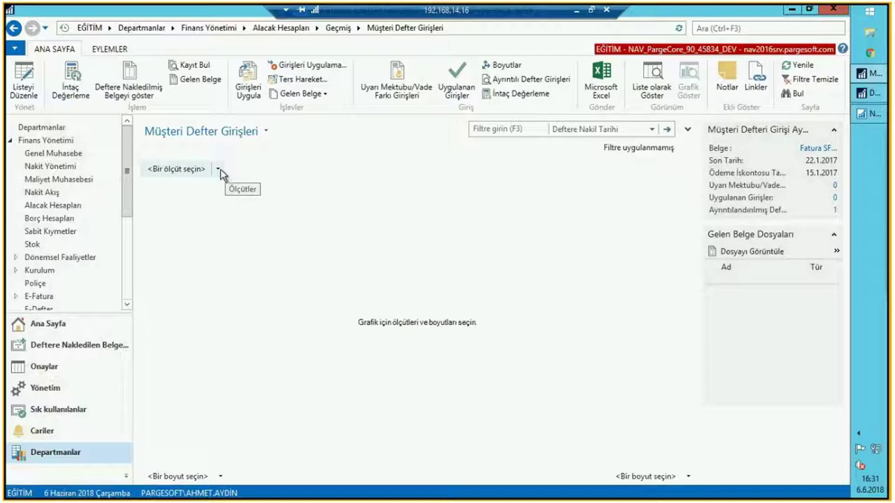
- Filter the customer ledger entries to those where Kalan Tutar is <>0
{"action": "left_click", "coordinate": [221, 168]}
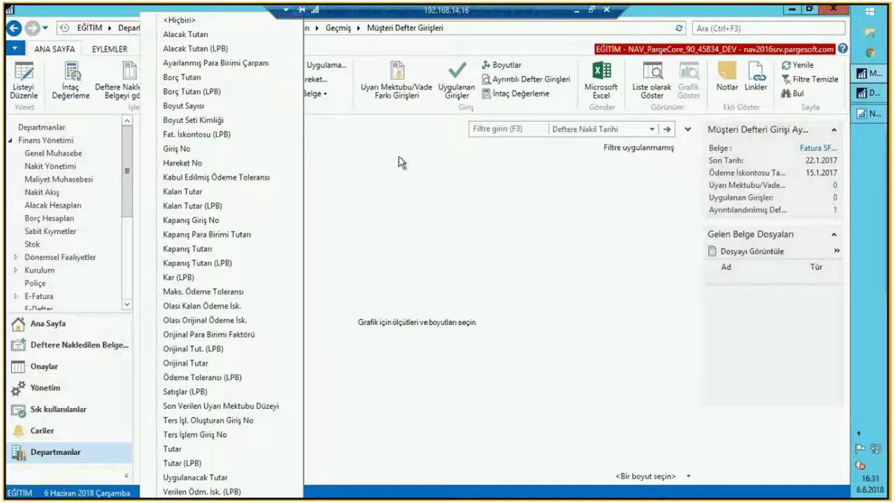
{"action": "left_click", "coordinate": [688, 130]}
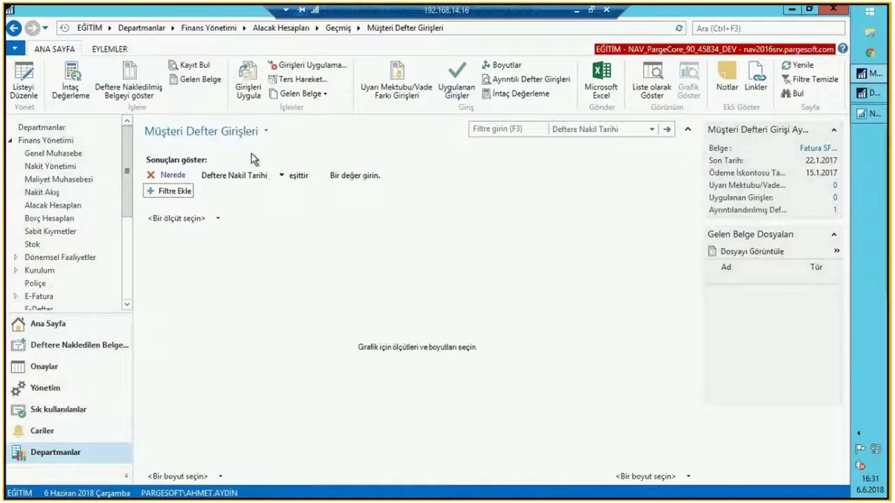
{"action": "left_click", "coordinate": [280, 176]}
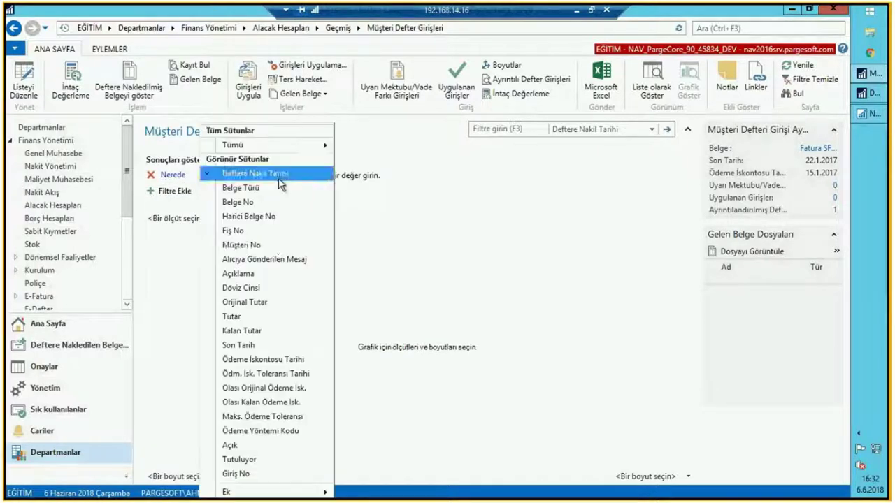
{"action": "left_click", "coordinate": [257, 330]}
{"action": "type", "text": "<>"}
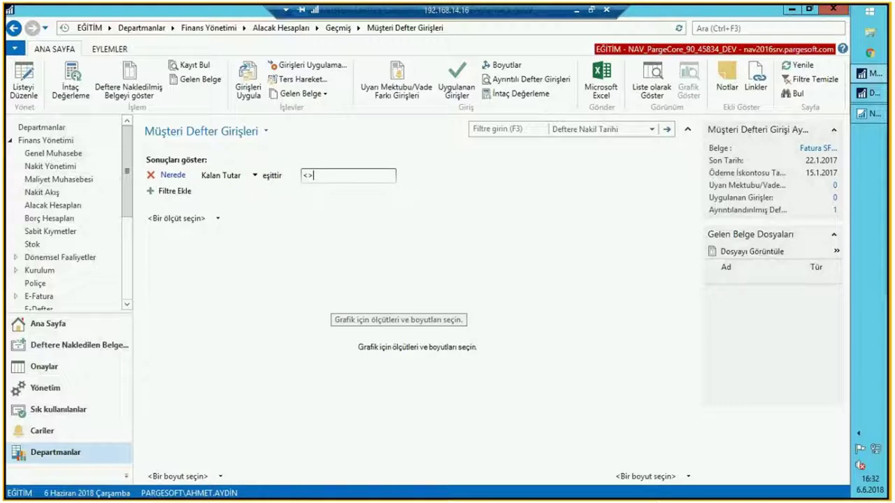
{"action": "type", "text": "0"}
- Chart Kalan Tutar as the measure against Belge Tarihi as the horizontal dimension
{"action": "left_click", "coordinate": [217, 218]}
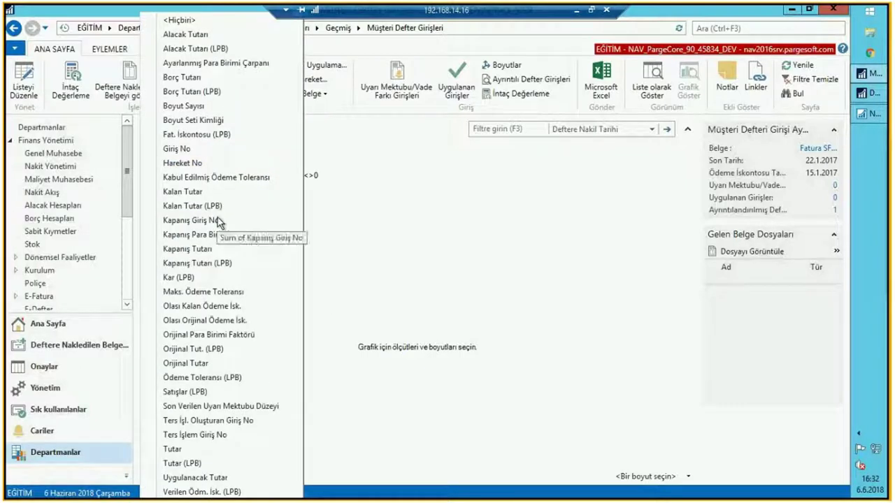
{"action": "left_click", "coordinate": [343, 250]}
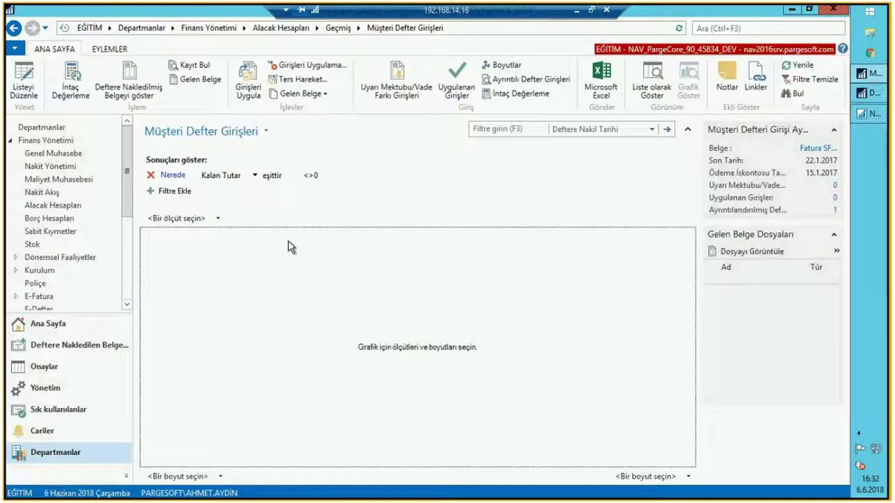
{"action": "left_click", "coordinate": [219, 219]}
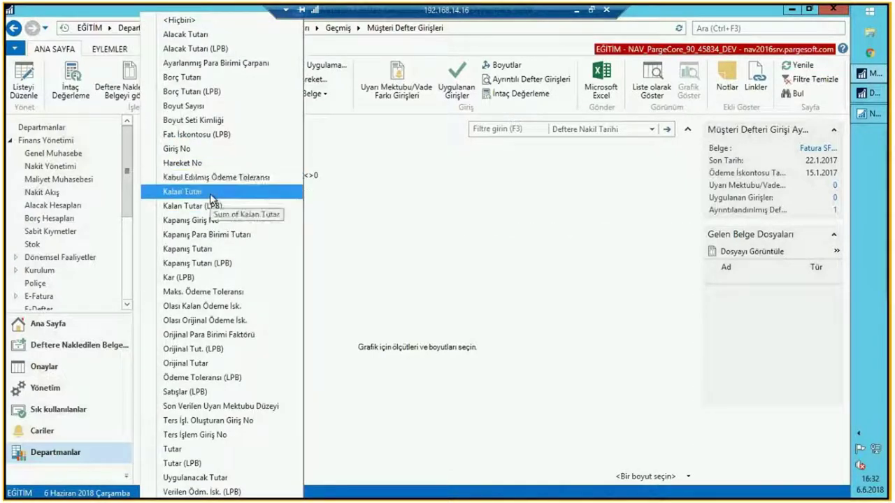
{"action": "left_click", "coordinate": [212, 193]}
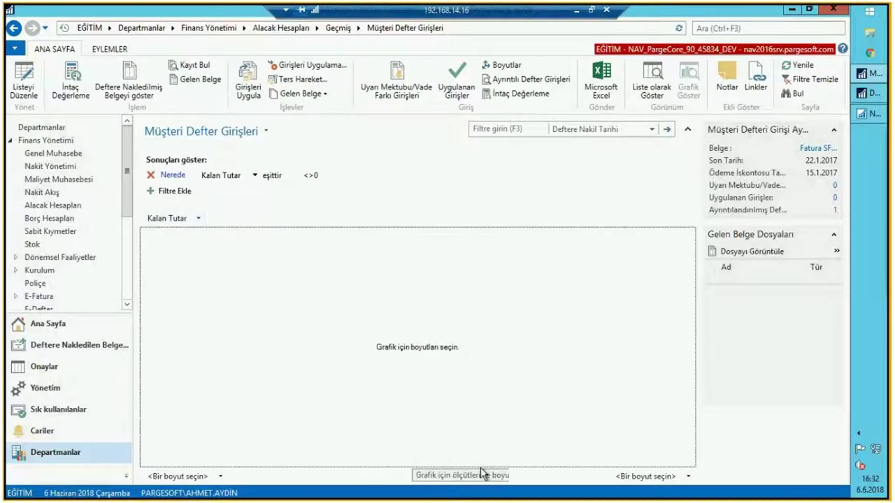
{"action": "left_click", "coordinate": [668, 476]}
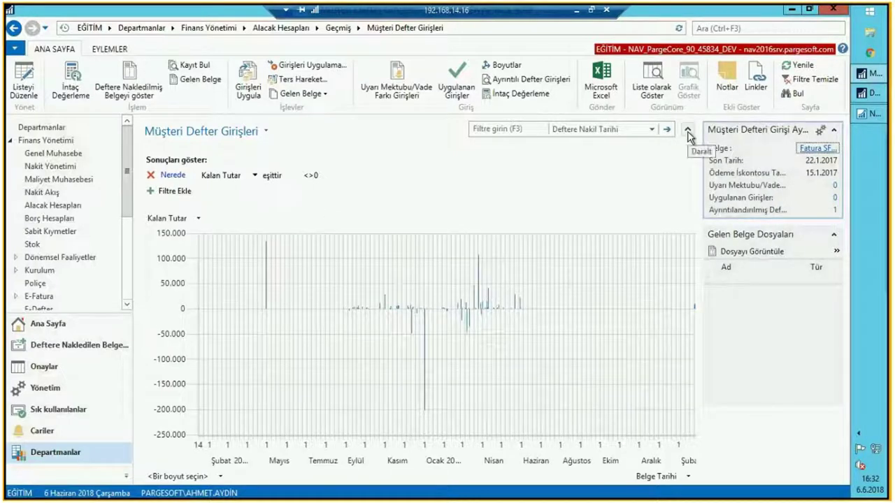
- Add a second filter on Deftere Nakil Tarihi with the date range 0101..3101
{"action": "left_click", "coordinate": [171, 191]}
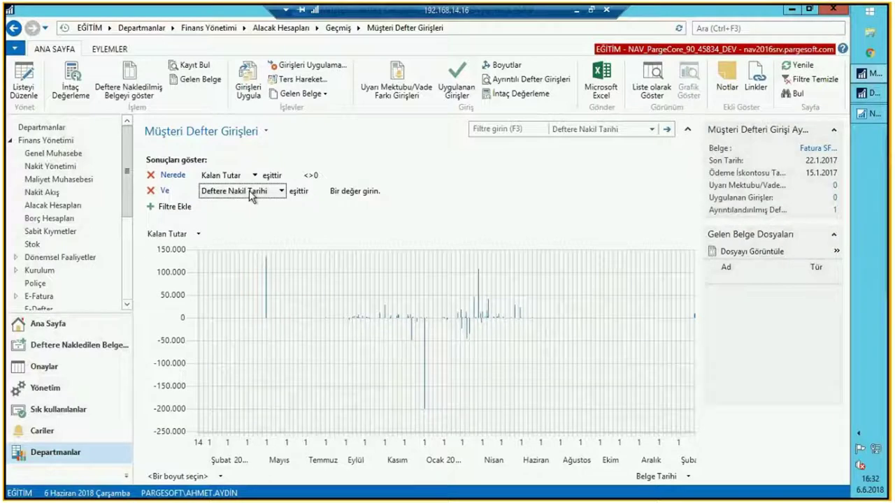
{"action": "left_click", "coordinate": [249, 190]}
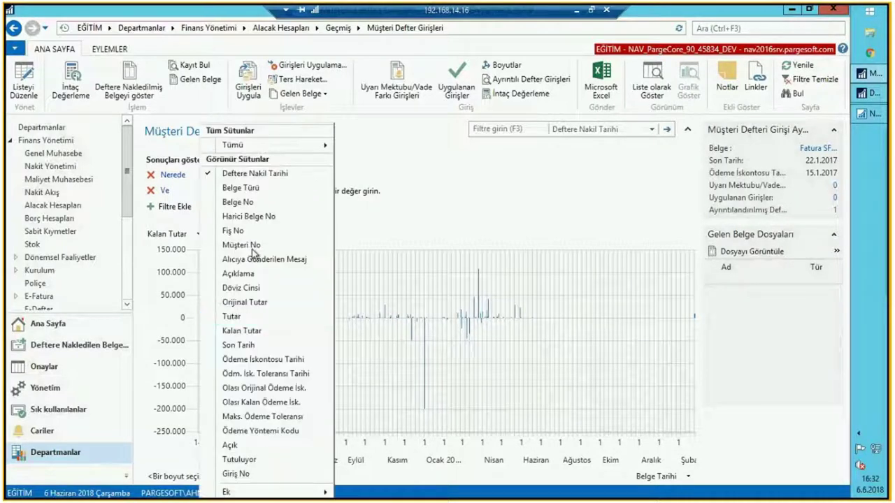
{"action": "left_click", "coordinate": [382, 188]}
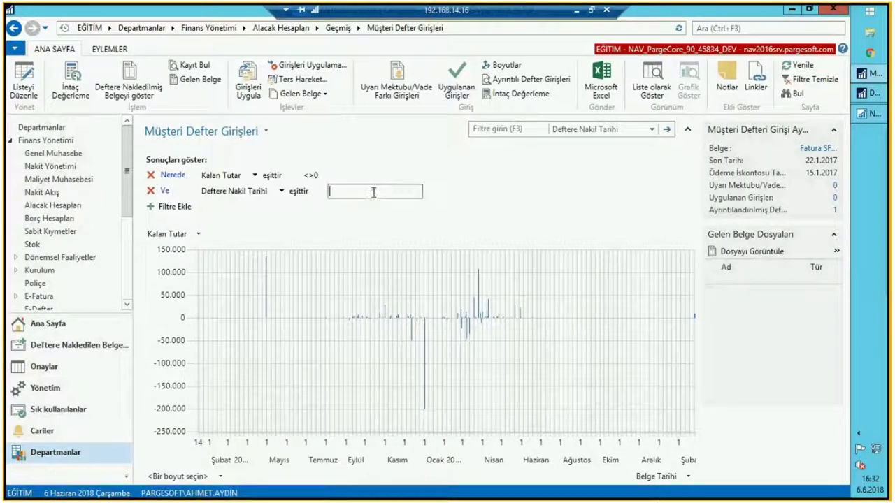
{"action": "type", "text": "0101..3101"}
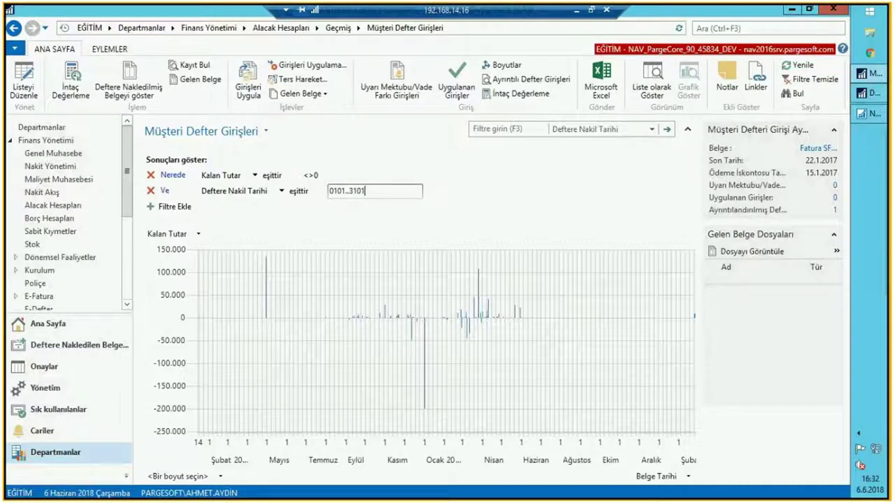
{"action": "key", "text": "Tab"}
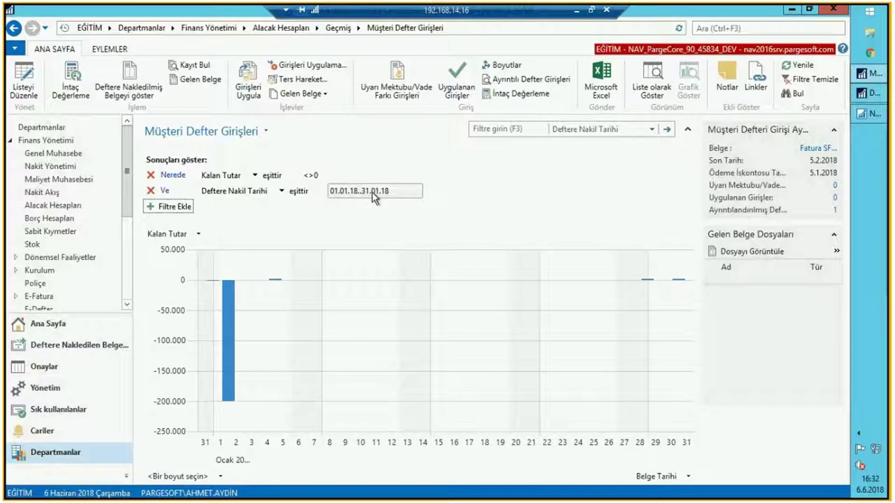
- Extend the Deftere Nakil Tarihi filter to the range 0101..3103
{"action": "left_click", "coordinate": [372, 192]}
{"action": "key", "text": "BackSpace"}
{"action": "key", "text": "BackSpace"}
{"action": "key", "text": "BackSpace"}
{"action": "key", "text": "BackSpace"}
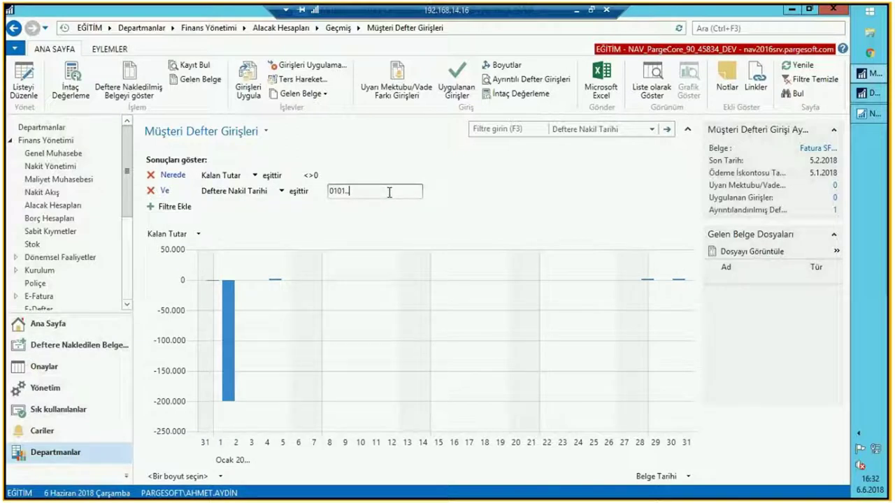
{"action": "type", "text": "3103"}
{"action": "key", "text": "Tab"}
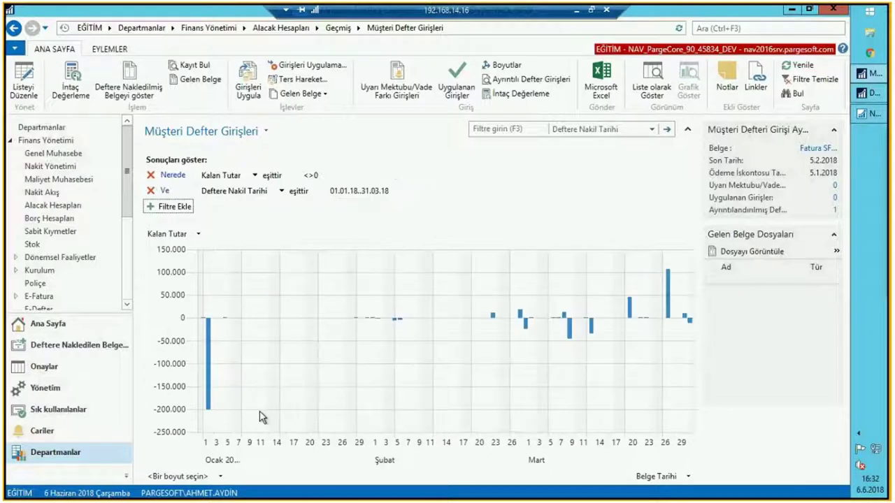
- Add Müşteri Deftere Nakil Grubu as the chart's second dimension to produce a 3D chart
{"action": "left_click", "coordinate": [222, 478]}
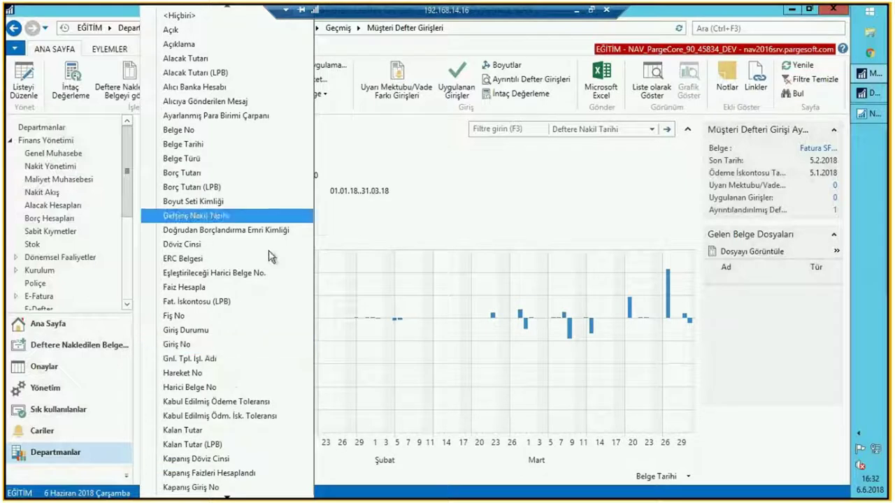
{"action": "scroll", "coordinate": [253, 390], "scroll_direction": "down", "scroll_amount": 4}
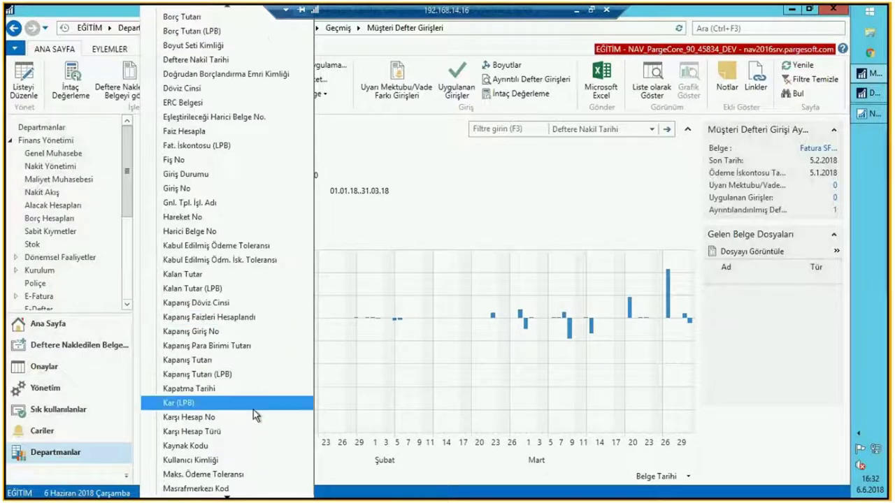
{"action": "scroll", "coordinate": [255, 415], "scroll_direction": "down", "scroll_amount": 4}
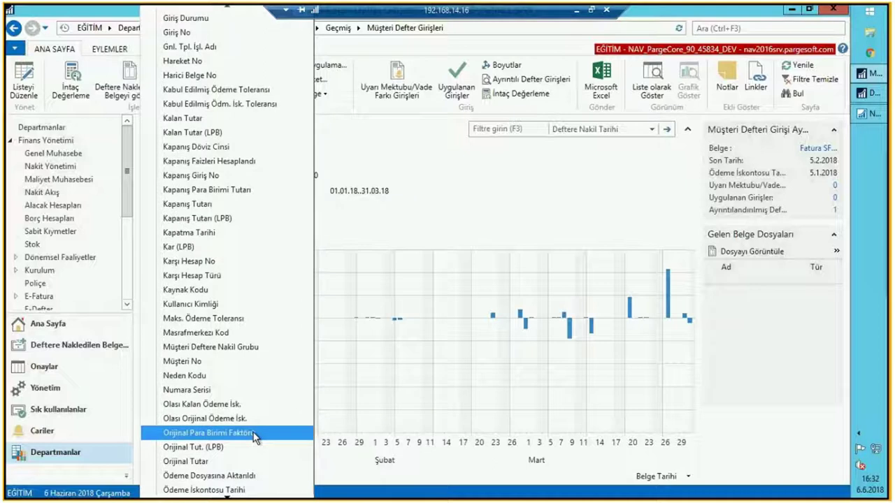
{"action": "left_click", "coordinate": [264, 352]}
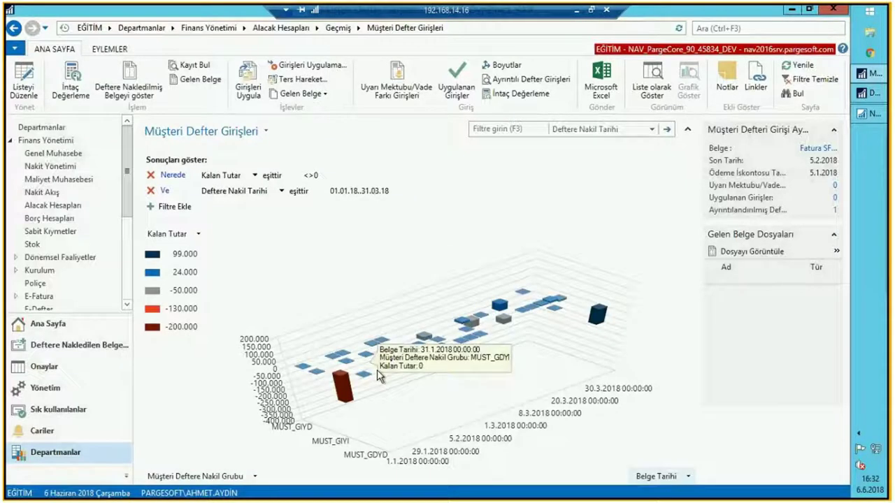
{"action": "mouse_move", "coordinate": [395, 372]}
{"action": "left_click_drag", "start_coordinate": [395, 372], "coordinate": [350, 339]}
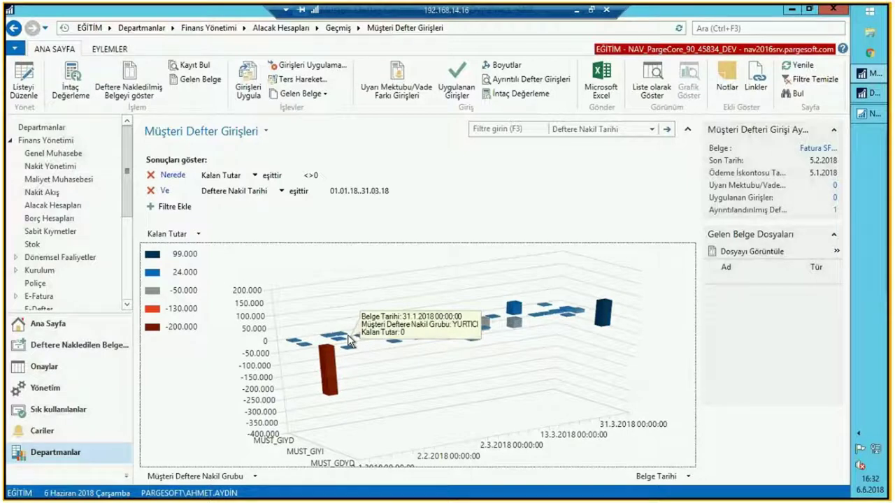
{"action": "left_click_drag", "start_coordinate": [350, 339], "coordinate": [475, 223]}
- Change the end date of the Deftere Nakil Tarihi filter to 28.02
{"action": "left_click", "coordinate": [378, 190]}
{"action": "left_click_drag", "start_coordinate": [366, 191], "coordinate": [356, 191]}
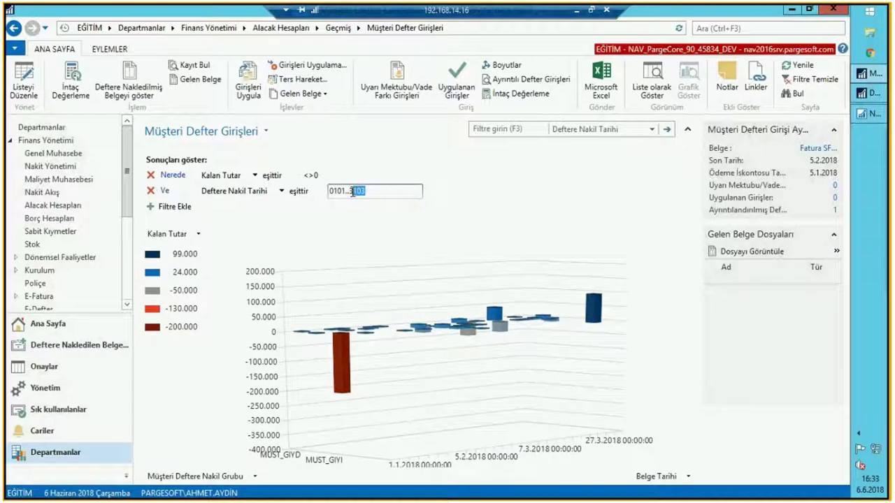
{"action": "key", "text": "BackSpace"}
{"action": "key", "text": "BackSpace"}
{"action": "type", "text": "28.02"}
{"action": "key", "text": "Return"}
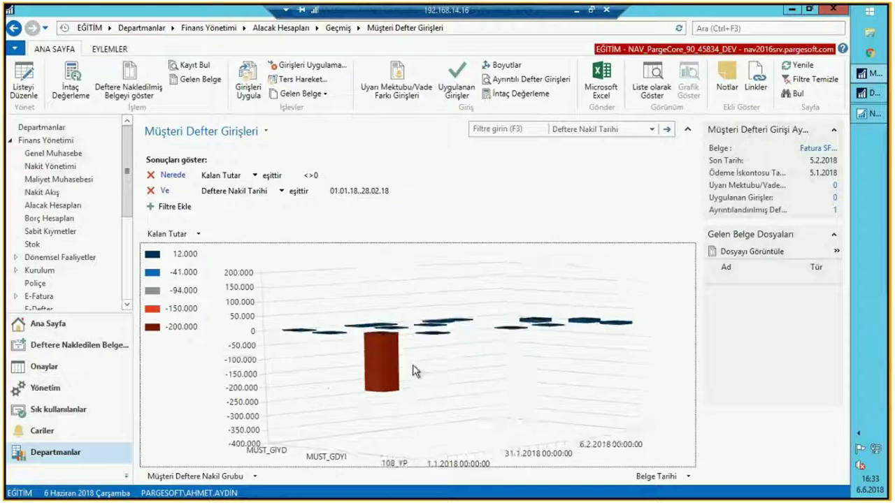
- Set the end date of the Deftere Nakil Tarihi filter back to 3103
{"action": "left_click", "coordinate": [390, 192]}
{"action": "key", "text": "BackSpace"}
{"action": "key", "text": "BackSpace"}
{"action": "key", "text": "BackSpace"}
{"action": "key", "text": "BackSpace"}
{"action": "type", "text": "3103"}
{"action": "key", "text": "Return"}
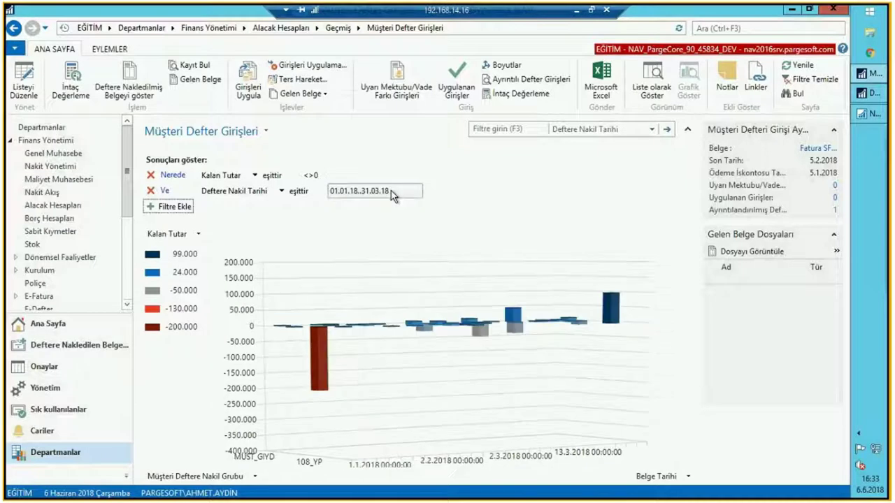
- Examine the 3D chart's Kalan Tutar bars by document date and customer posting group from different angles
{"action": "left_click", "coordinate": [350, 356]}
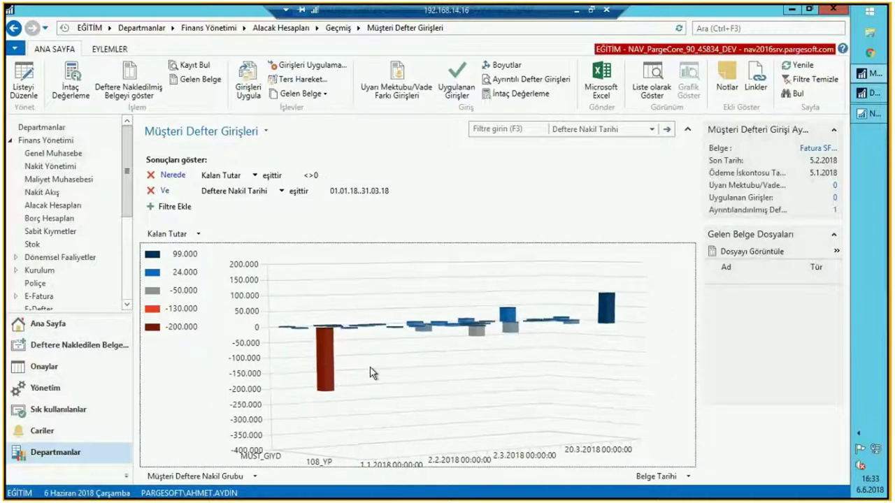
{"action": "mouse_move", "coordinate": [332, 365]}
{"action": "left_click_drag", "start_coordinate": [420, 372], "coordinate": [547, 376]}
{"action": "mouse_move", "coordinate": [612, 308]}
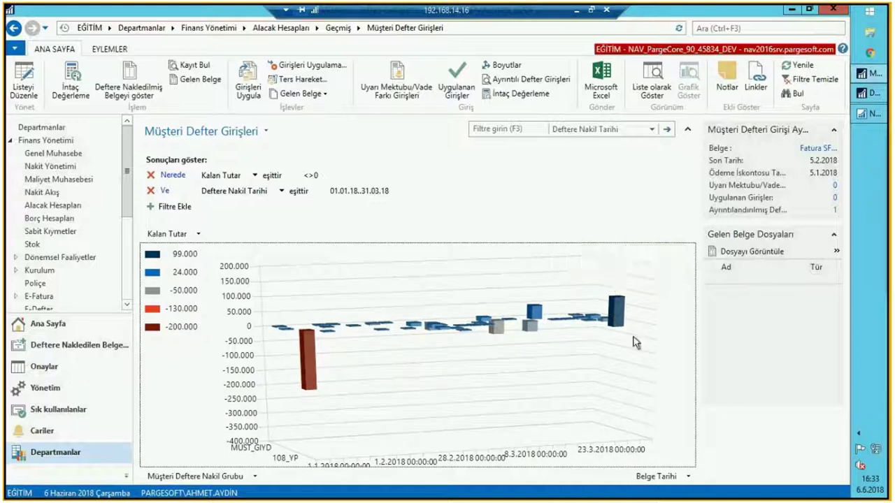
{"action": "left_click_drag", "start_coordinate": [626, 349], "coordinate": [612, 336]}
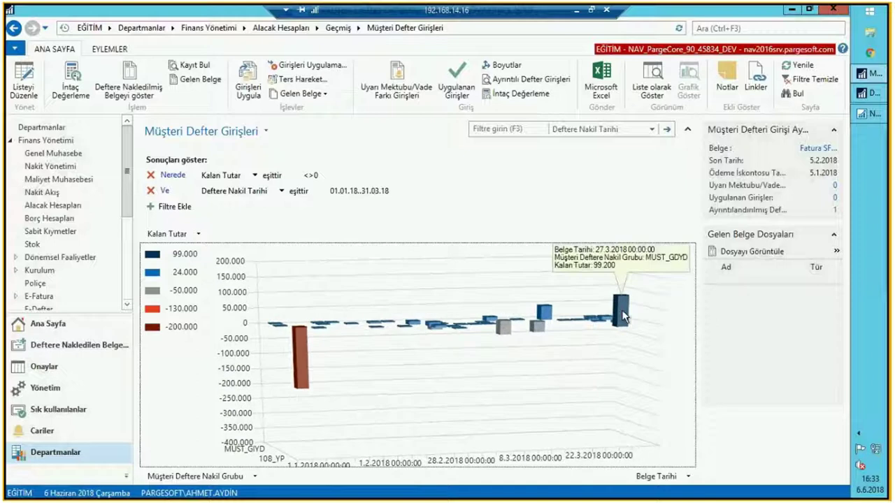
{"action": "left_click_drag", "start_coordinate": [528, 346], "coordinate": [529, 381]}
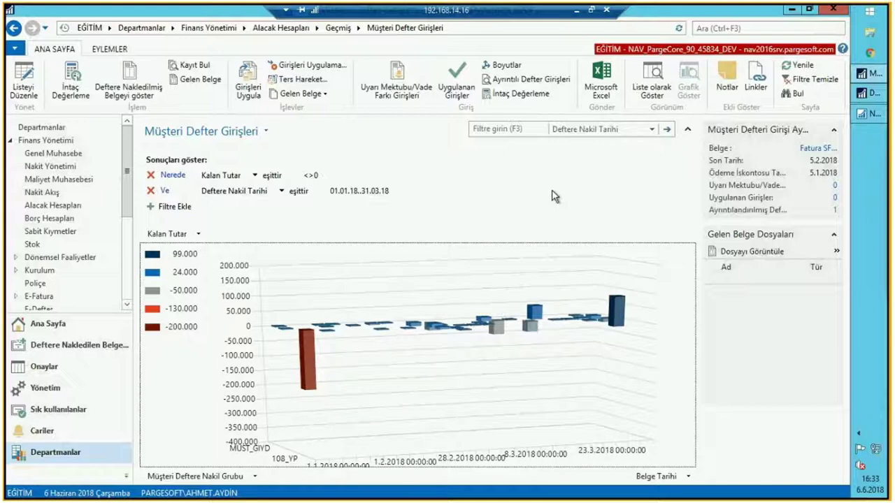
- Save the filtered chart as a view named KALANTUTAR in the Ana Sayfa activity group
{"action": "left_click", "coordinate": [266, 132]}
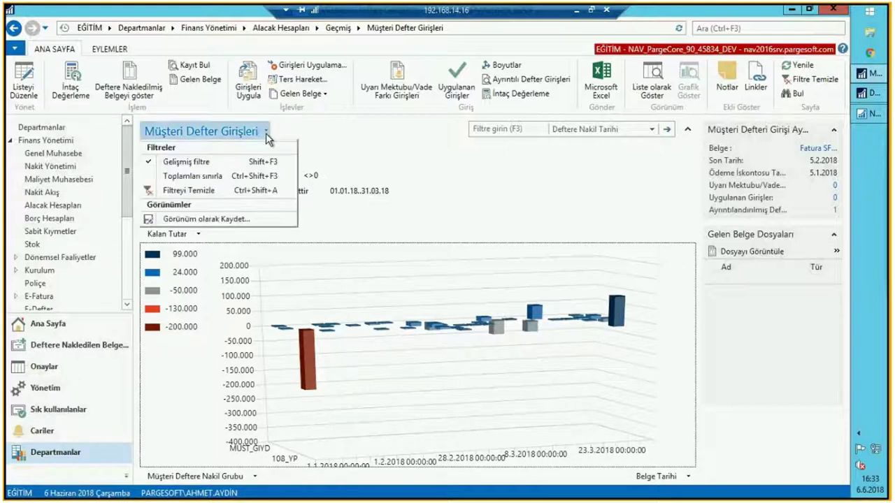
{"action": "left_click", "coordinate": [204, 220]}
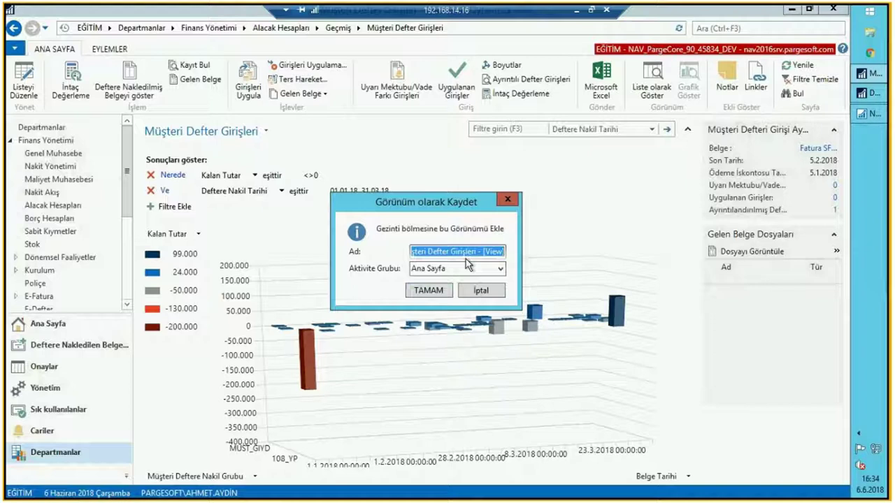
{"action": "type", "text": "KALAN"}
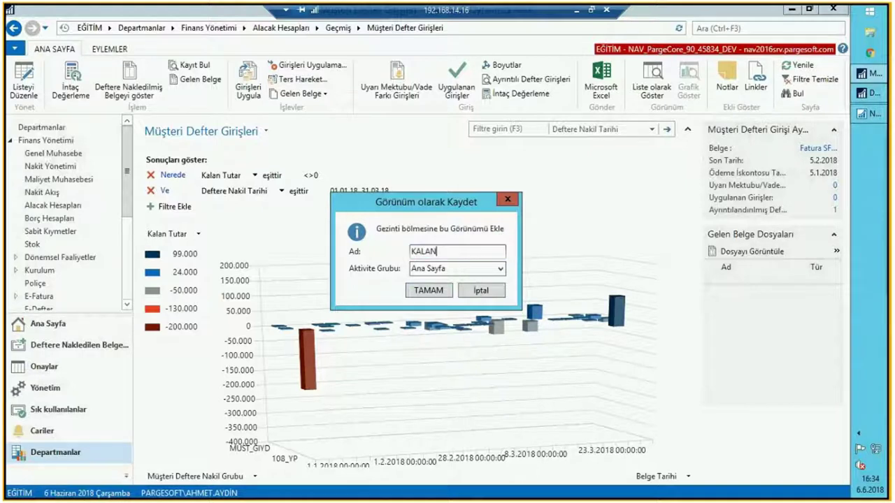
{"action": "type", "text": "TUTAR"}
{"action": "key", "text": "Tab"}
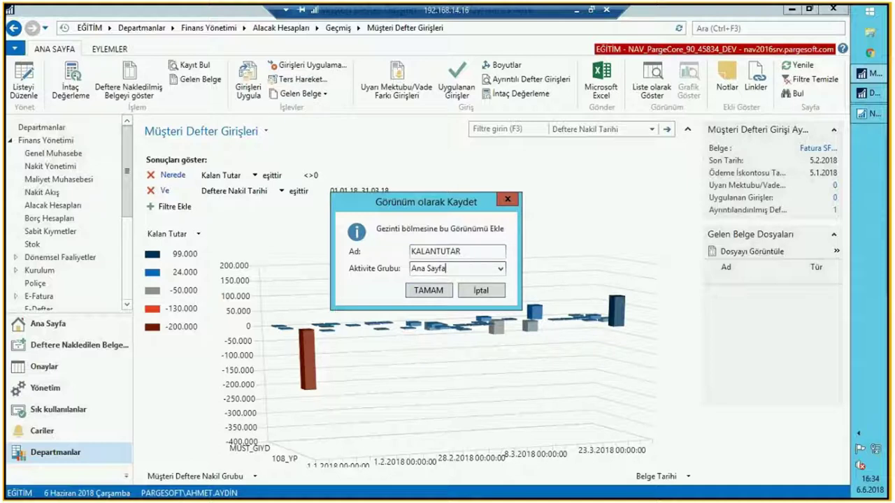
{"action": "left_click", "coordinate": [500, 270]}
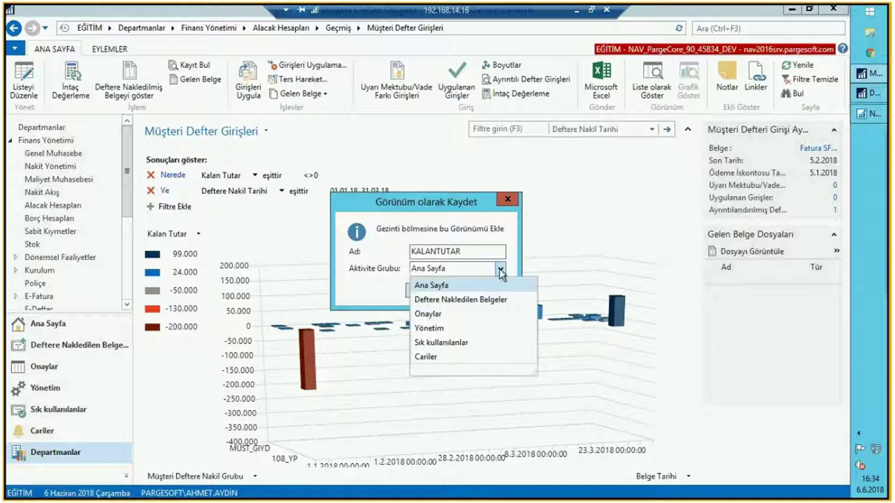
{"action": "left_click", "coordinate": [430, 286]}
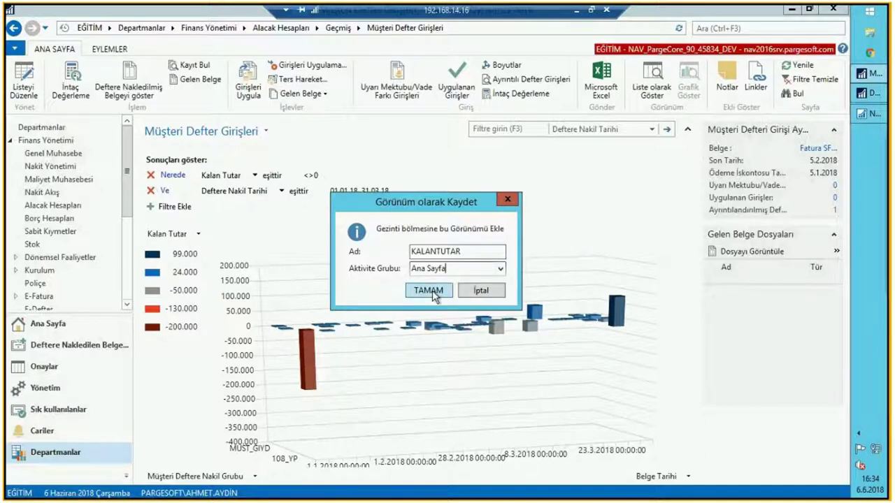
{"action": "left_click", "coordinate": [432, 290]}
{"action": "left_click", "coordinate": [473, 280]}
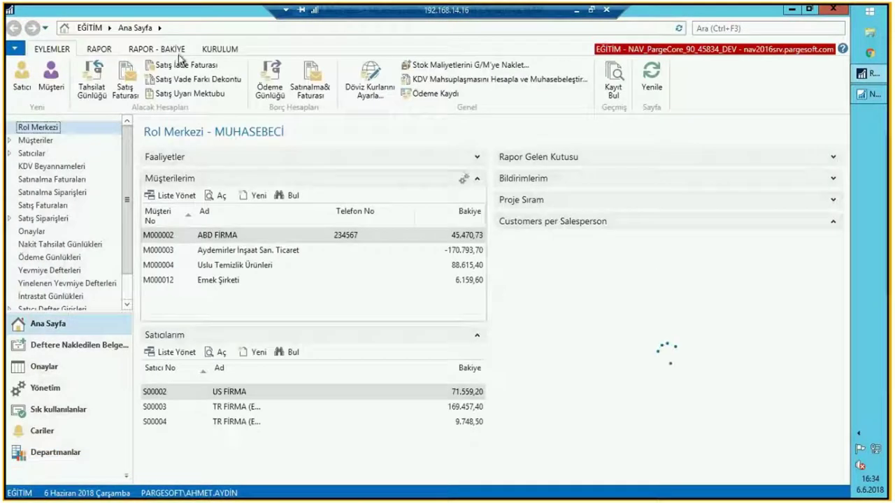
- Open the saved KALANTUTAR view under Müşteri Defter Girişleri and tilt its 3D chart to a lower angle
{"action": "scroll", "coordinate": [123, 299], "scroll_direction": "down", "scroll_amount": 2}
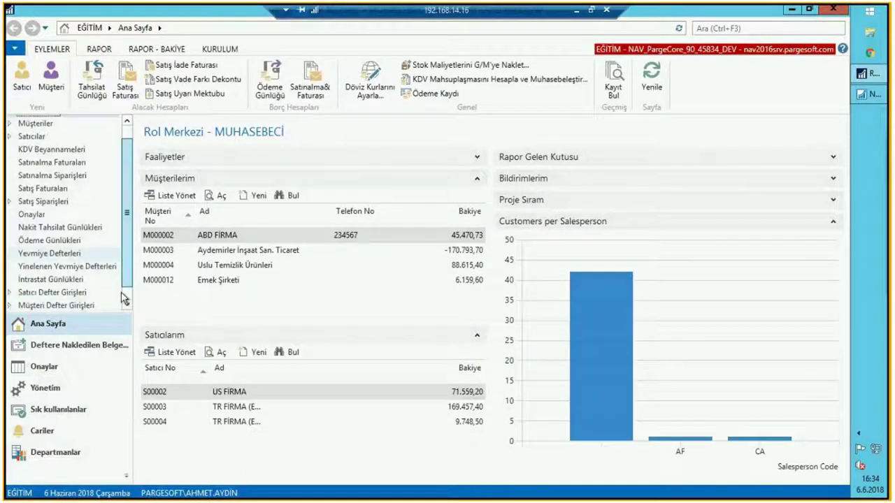
{"action": "scroll", "coordinate": [123, 299], "scroll_direction": "down", "scroll_amount": 1}
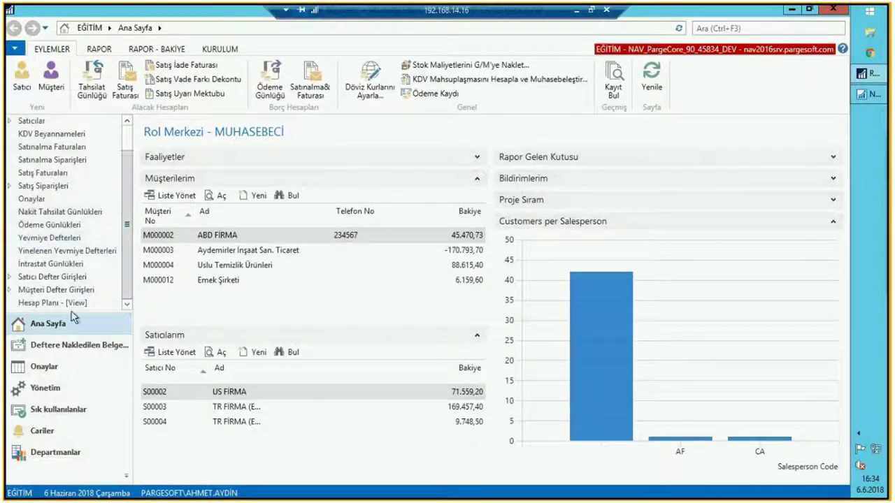
{"action": "left_click", "coordinate": [18, 290]}
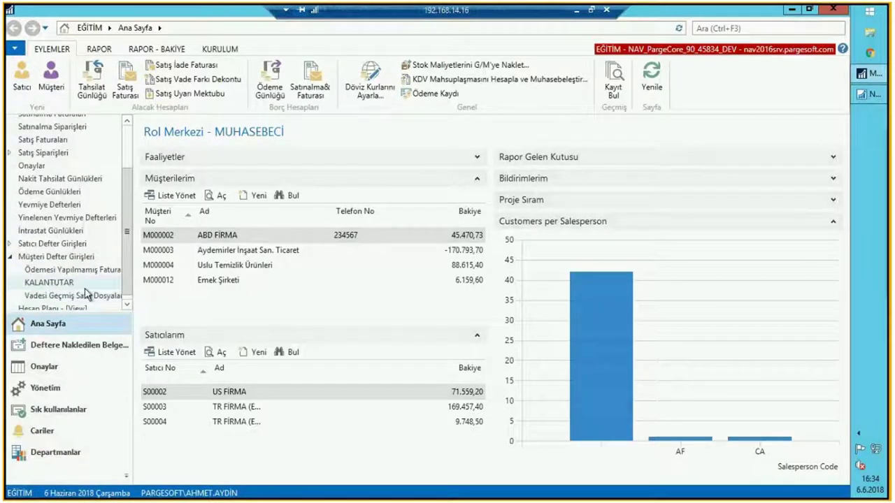
{"action": "left_click", "coordinate": [87, 286]}
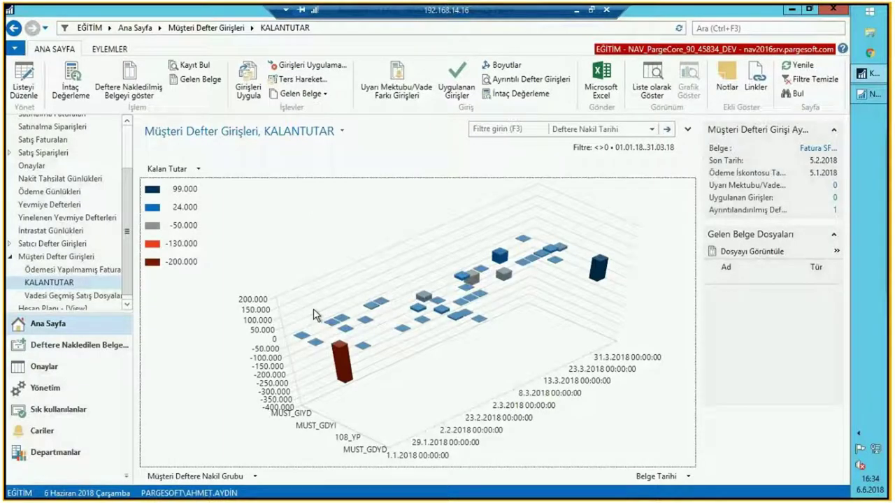
{"action": "left_click_drag", "start_coordinate": [313, 314], "coordinate": [307, 304]}
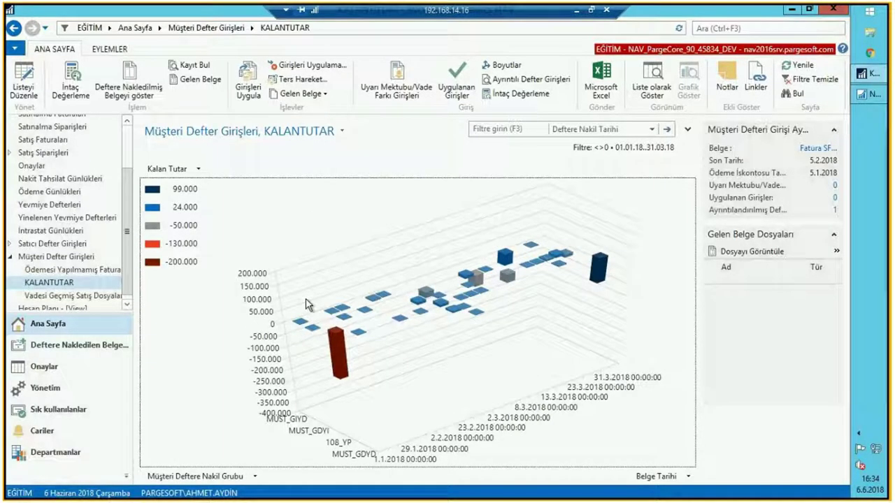
- Try to add a Grafik Bölümü part below Satıcılarım in the Rol Merkezi layout
{"action": "scroll", "coordinate": [151, 237], "scroll_direction": "up", "scroll_amount": 3}
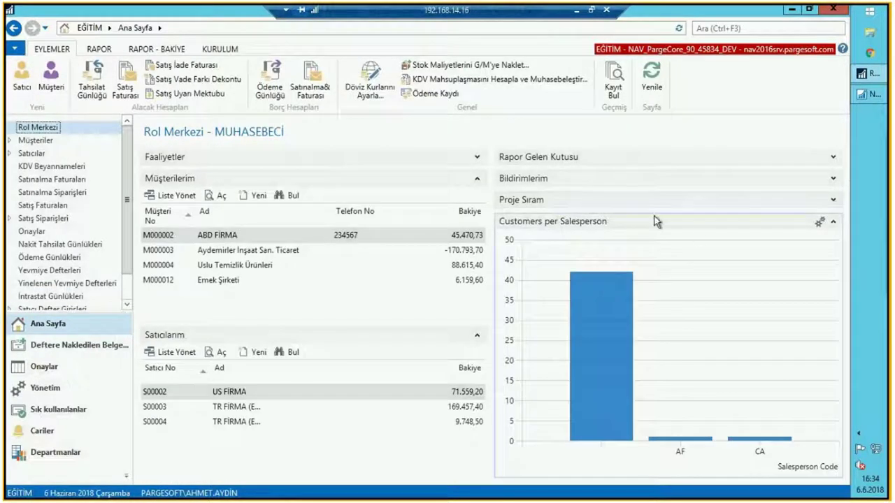
{"action": "left_click", "coordinate": [14, 48]}
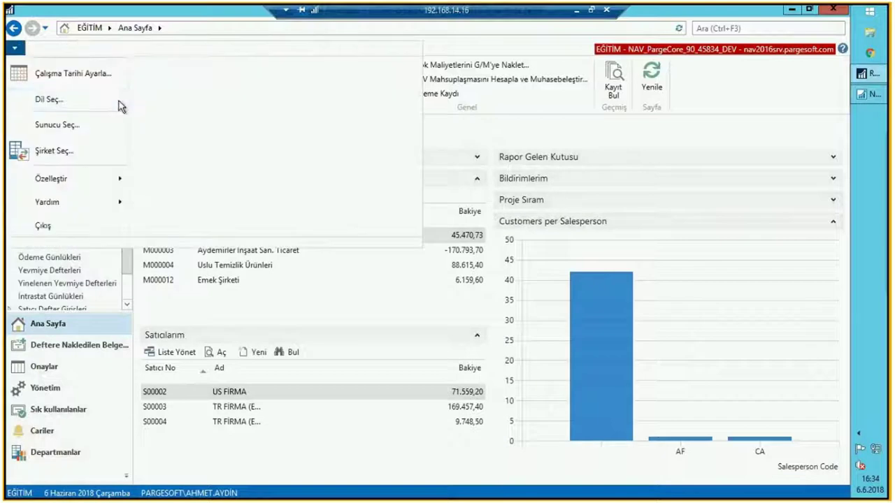
{"action": "left_click", "coordinate": [100, 180]}
{"action": "left_click", "coordinate": [207, 96]}
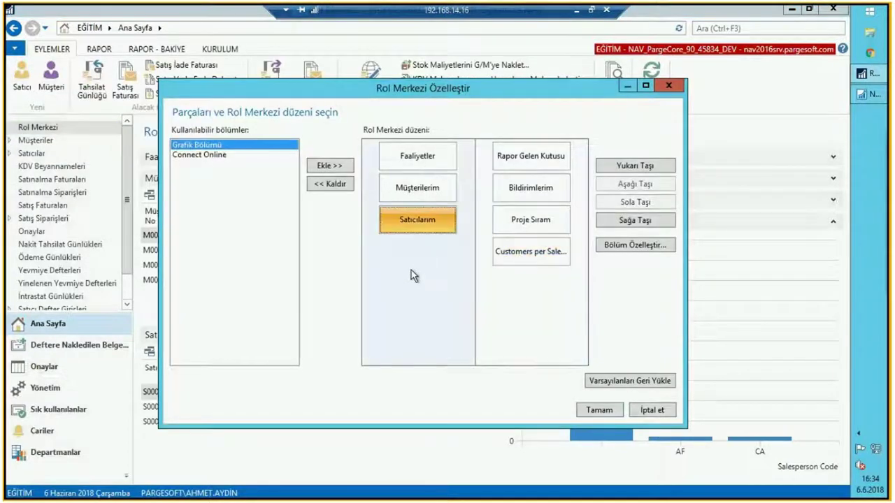
{"action": "left_click", "coordinate": [208, 166]}
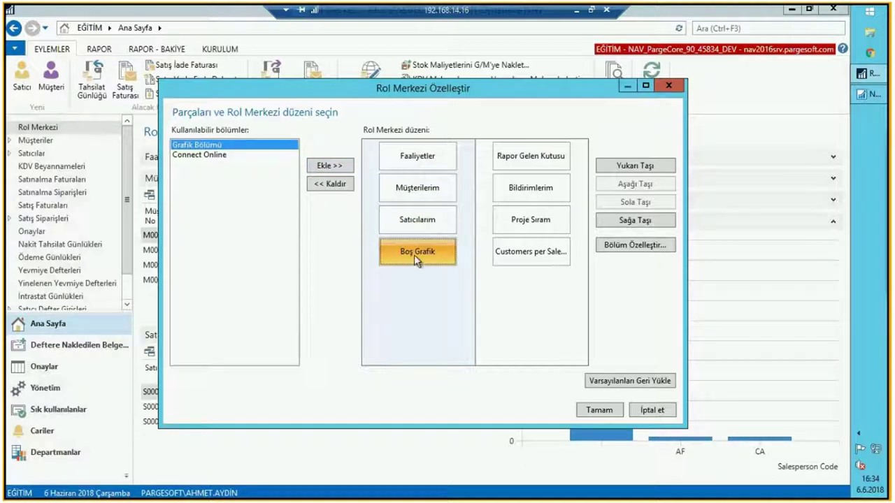
- Examine the charts available for the blank chart part, and leave the Rol Merkezi customization without saving
{"action": "left_click", "coordinate": [635, 244]}
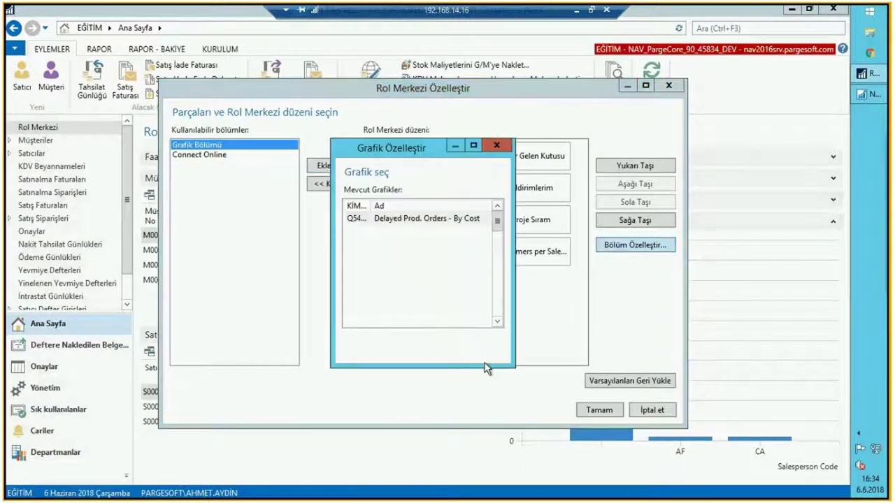
{"action": "left_click", "coordinate": [370, 218]}
{"action": "left_click", "coordinate": [400, 281]}
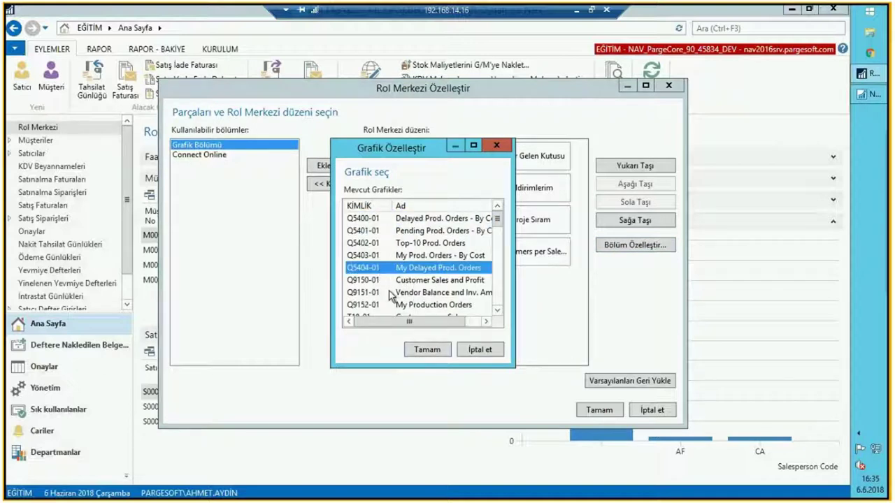
{"action": "scroll", "coordinate": [395, 286], "scroll_direction": "down", "scroll_amount": 10}
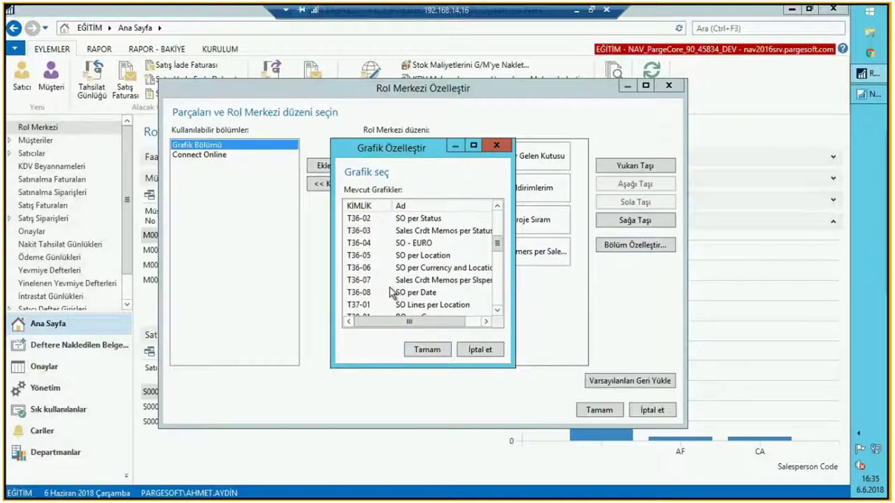
{"action": "scroll", "coordinate": [391, 290], "scroll_direction": "down", "scroll_amount": 15}
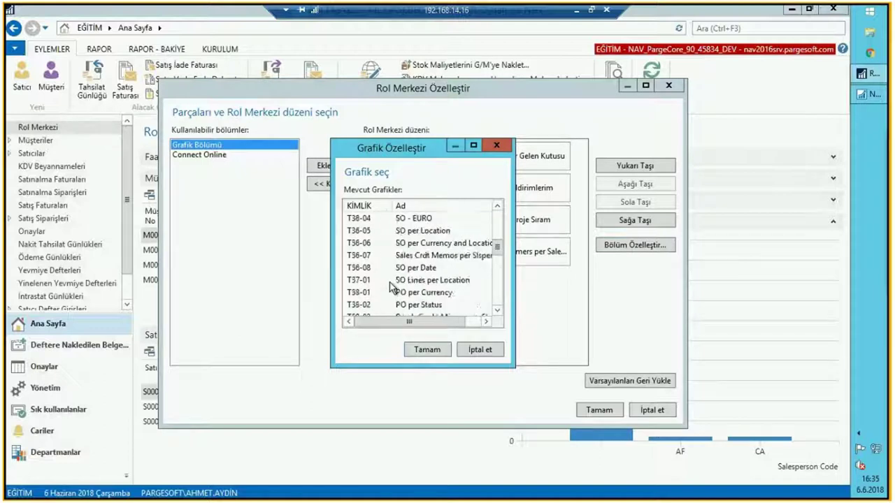
{"action": "scroll", "coordinate": [392, 290], "scroll_direction": "down", "scroll_amount": 2}
{"action": "scroll", "coordinate": [392, 290], "scroll_direction": "up", "scroll_amount": 5}
{"action": "scroll", "coordinate": [392, 290], "scroll_direction": "up", "scroll_amount": 6}
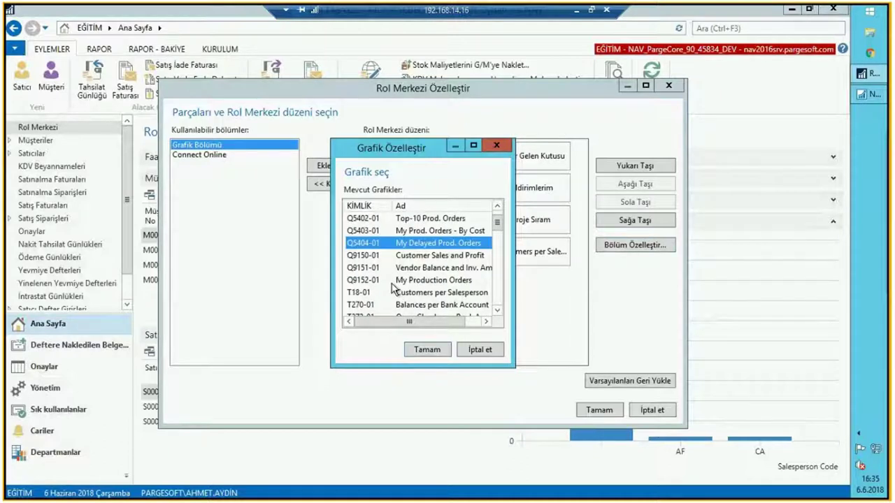
{"action": "scroll", "coordinate": [392, 287], "scroll_direction": "down", "scroll_amount": 12}
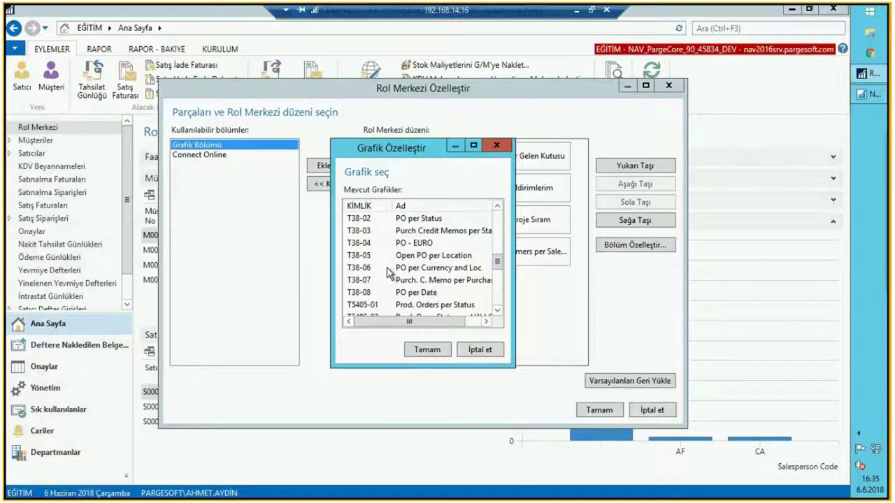
{"action": "left_click", "coordinate": [477, 349]}
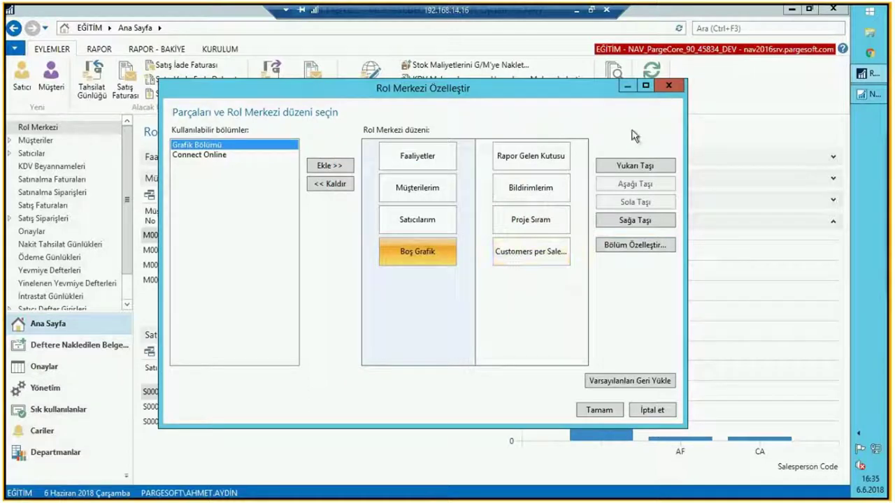
{"action": "left_click", "coordinate": [669, 86]}
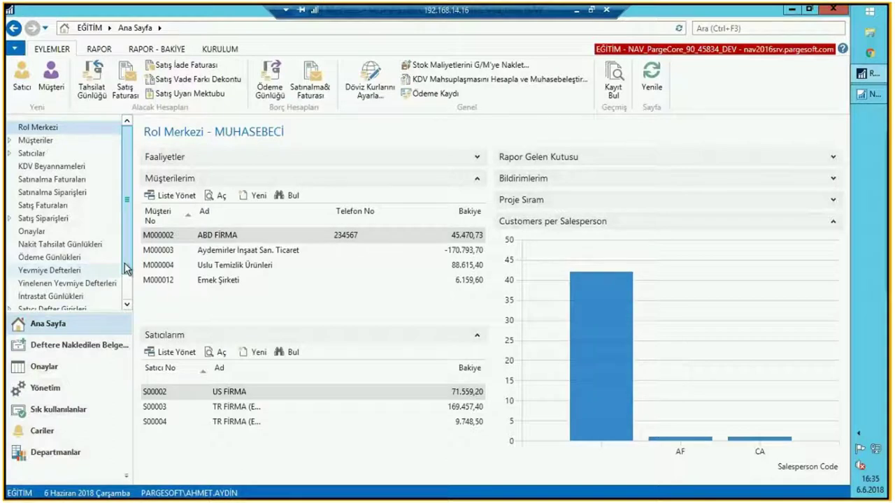
- Reopen the KALANTUTAR view and open the generic chart customization for its chart
{"action": "scroll", "coordinate": [126, 269], "scroll_direction": "down", "scroll_amount": 1}
{"action": "scroll", "coordinate": [127, 269], "scroll_direction": "down", "scroll_amount": 1}
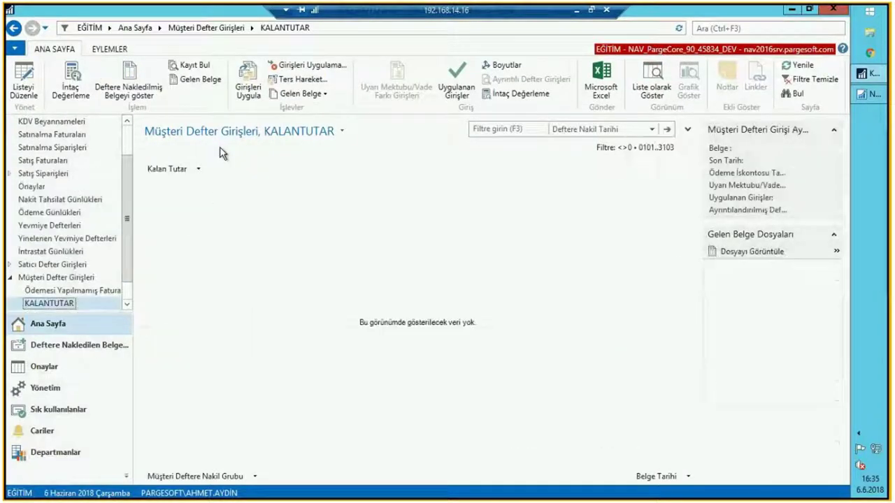
{"action": "left_click", "coordinate": [14, 48]}
{"action": "left_click", "coordinate": [358, 212]}
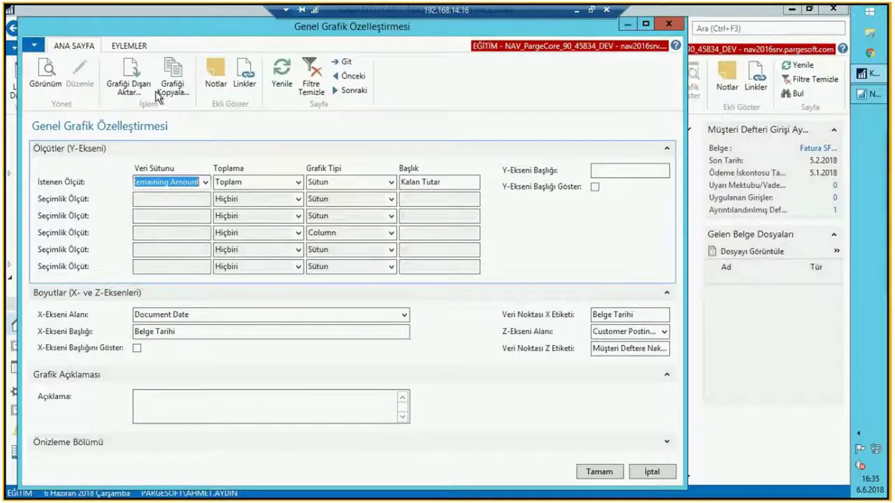
- Copy the chart as a new generic chart with the ID KALANTUTAR and the title KALAN TUTAR
{"action": "left_click", "coordinate": [123, 45]}
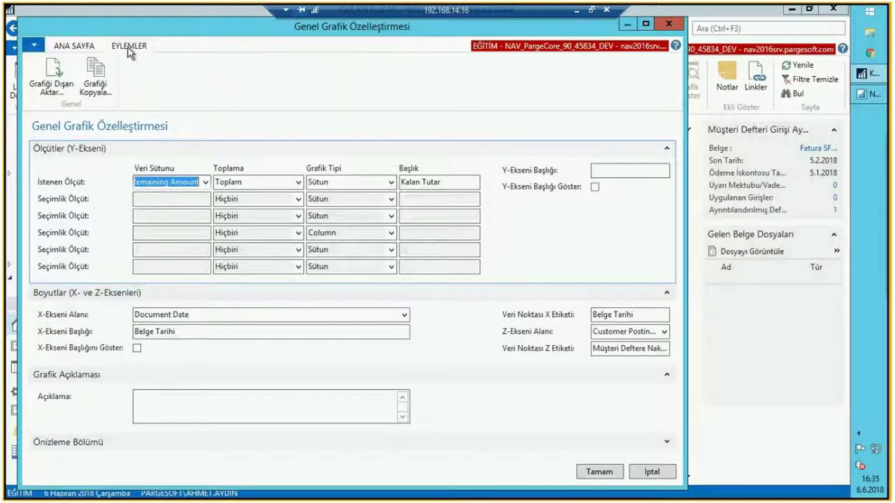
{"action": "left_click", "coordinate": [97, 76]}
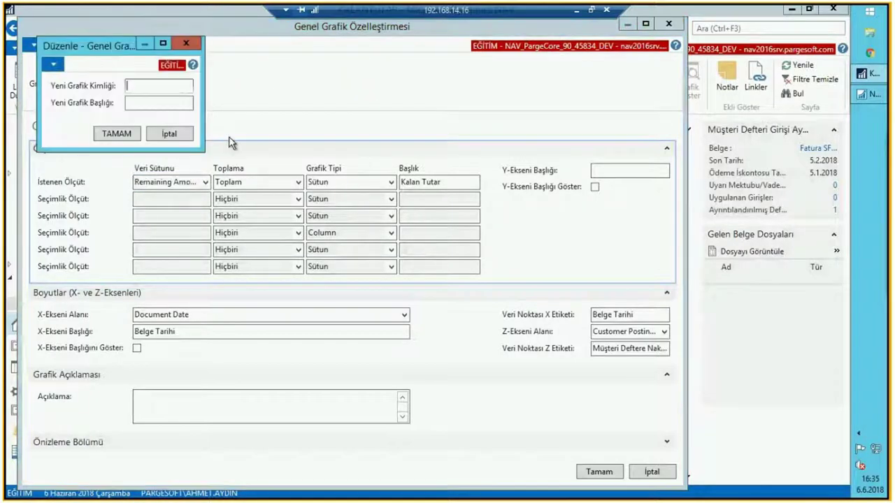
{"action": "left_click_drag", "start_coordinate": [134, 48], "coordinate": [481, 82]}
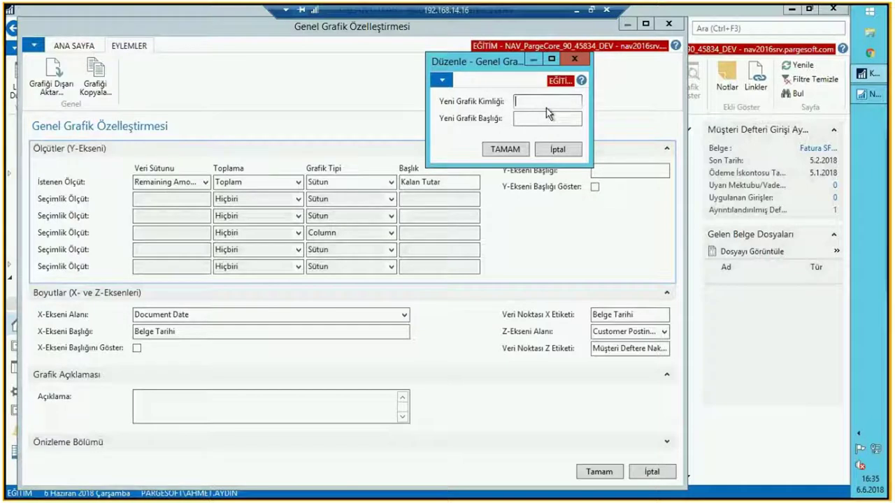
{"action": "type", "text": "KALANTUTAR"}
{"action": "key", "text": "Tab"}
{"action": "type", "text": "KALAN"}
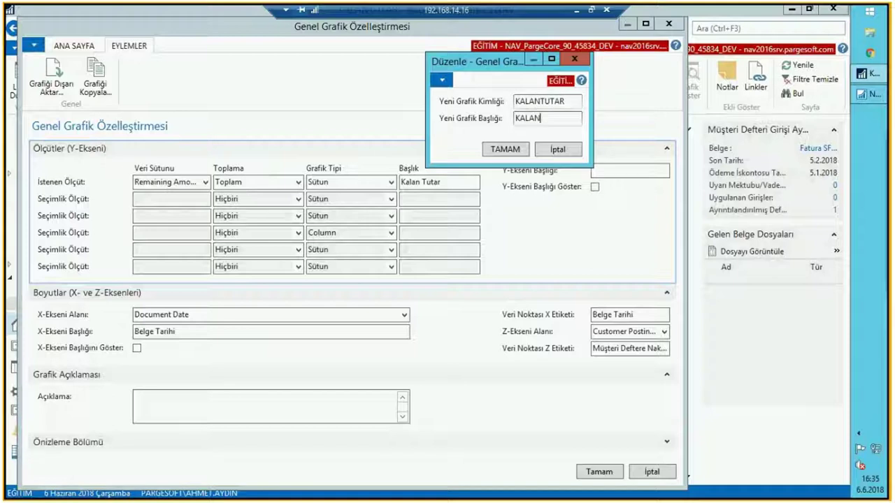
{"action": "type", "text": " TUTAR"}
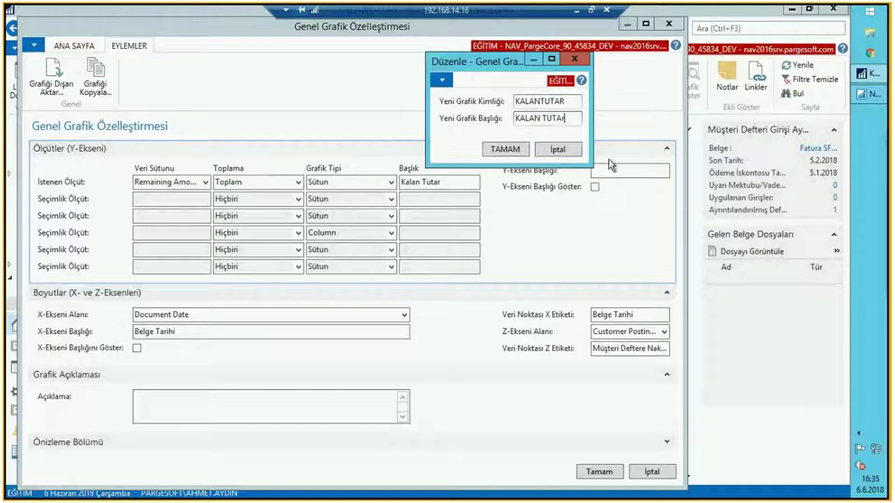
{"action": "left_click", "coordinate": [495, 148]}
{"action": "left_click", "coordinate": [565, 132]}
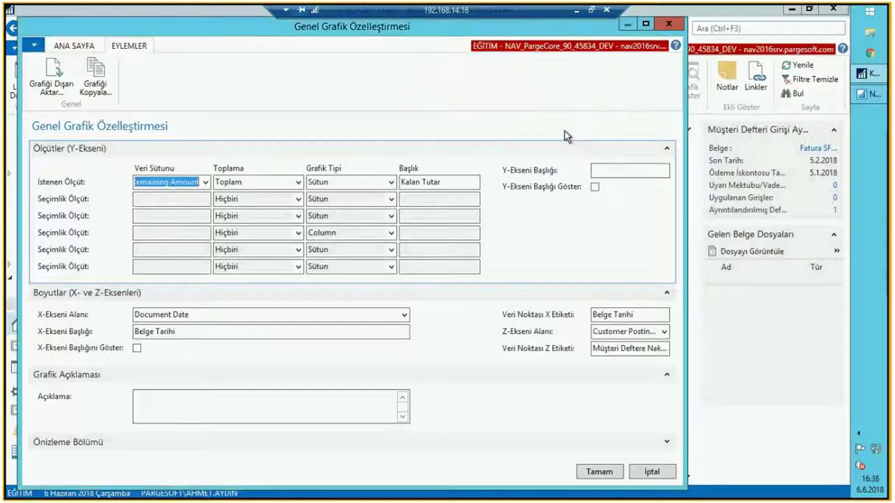
- Close the generic chart customization and return to the Rol Merkezi page
{"action": "left_click", "coordinate": [87, 46]}
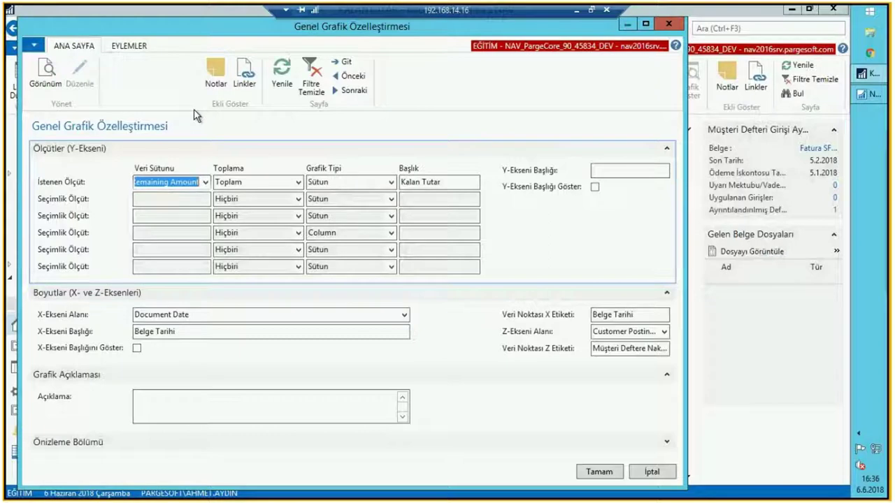
{"action": "key", "text": "Escape"}
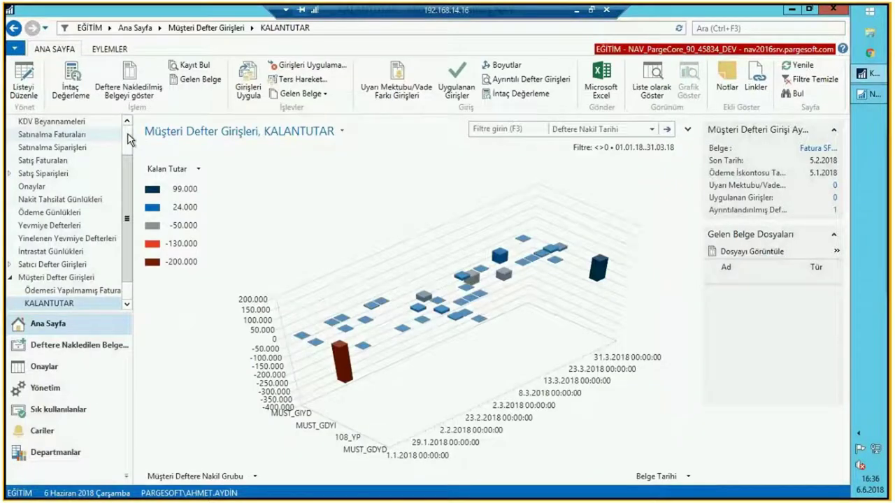
{"action": "scroll", "coordinate": [128, 140], "scroll_direction": "up", "scroll_amount": 2}
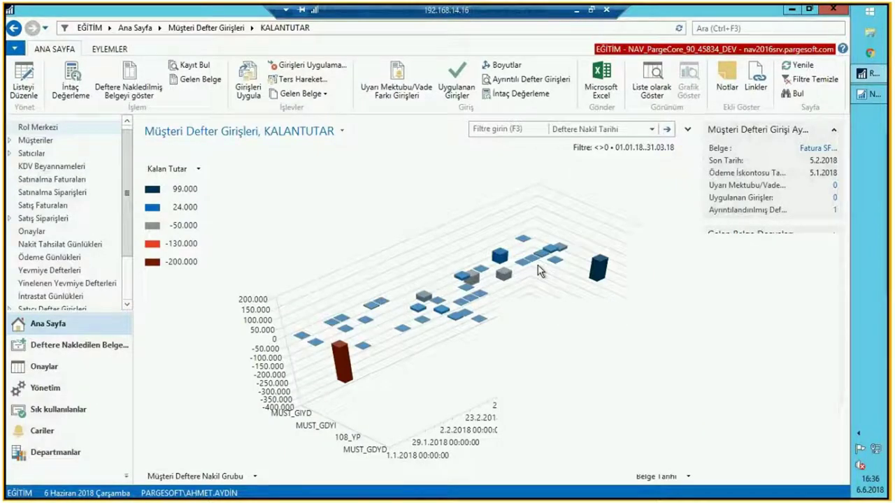
- Return to the Rol Merkezi page, open its customization and add a blank chart part below Satıcılarım
{"action": "key", "text": "alt+Left"}
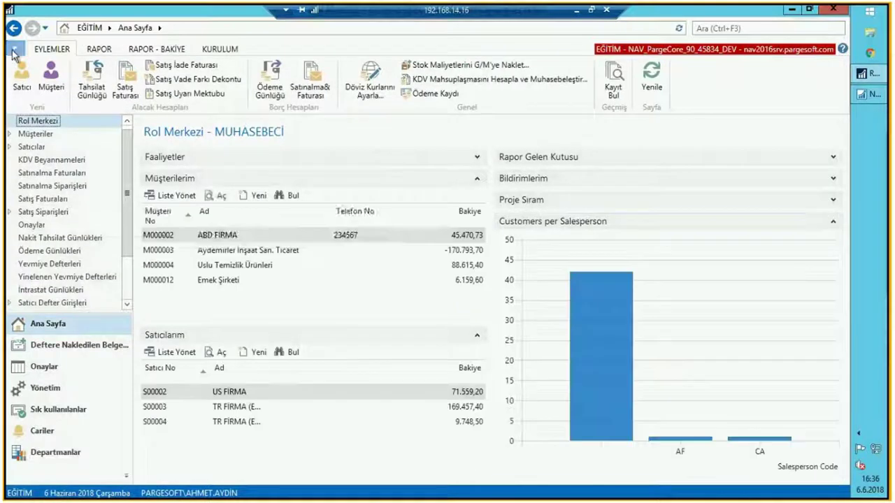
{"action": "left_click", "coordinate": [14, 48]}
{"action": "mouse_move", "coordinate": [120, 178]}
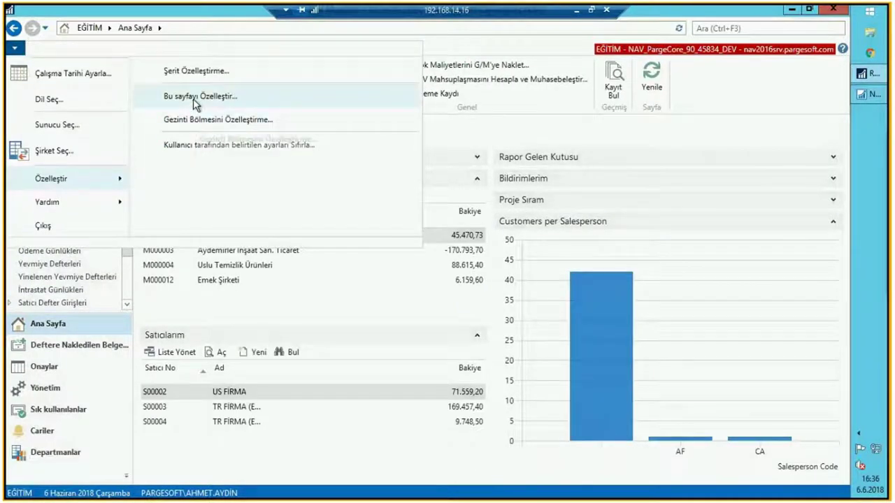
{"action": "left_click", "coordinate": [193, 98]}
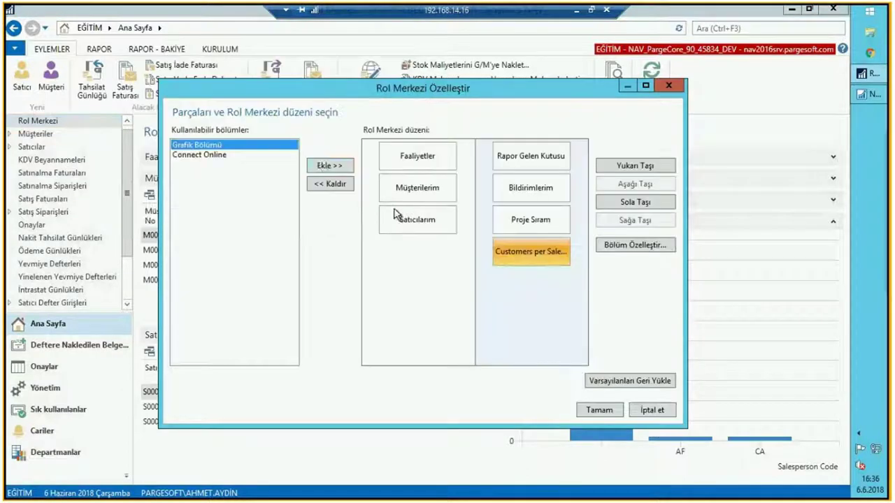
{"action": "left_click", "coordinate": [326, 167]}
{"action": "left_click", "coordinate": [330, 184]}
{"action": "left_click", "coordinate": [392, 227]}
{"action": "left_click", "coordinate": [312, 168]}
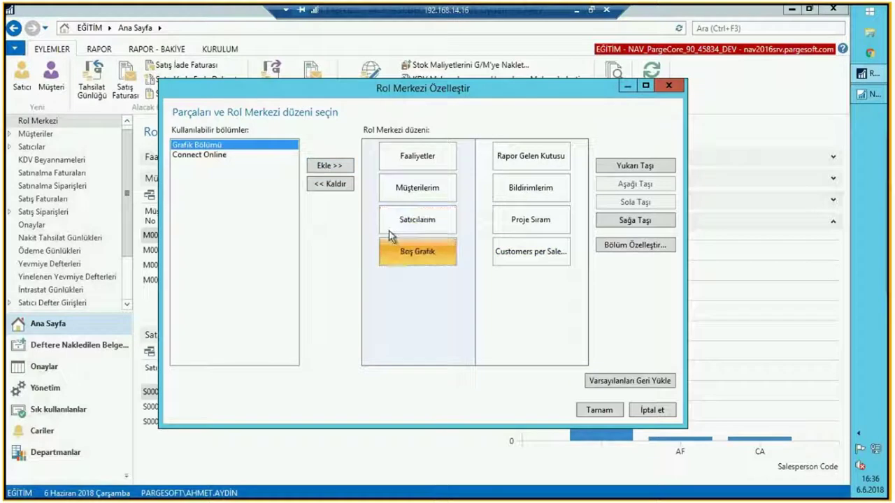
- Assign the KALAN TUTAr chart to the blank chart part and save the Rol Merkezi layout
{"action": "left_click", "coordinate": [641, 249]}
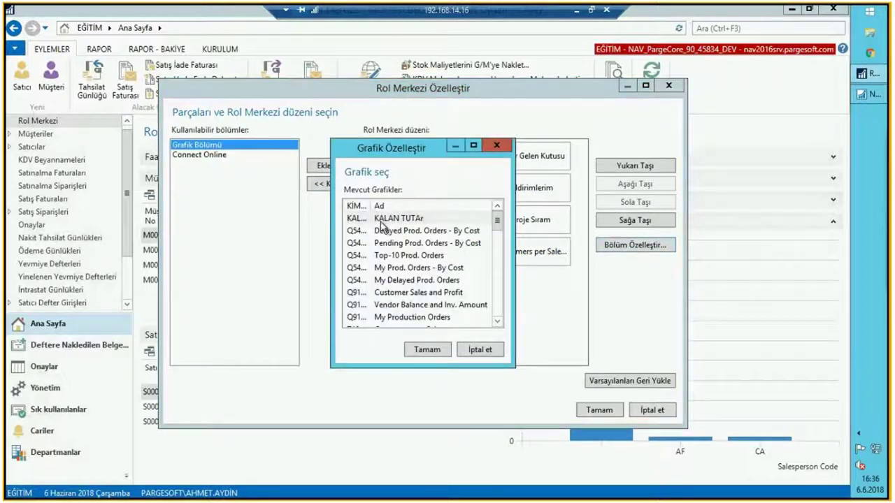
{"action": "left_click_drag", "start_coordinate": [371, 206], "coordinate": [396, 206]}
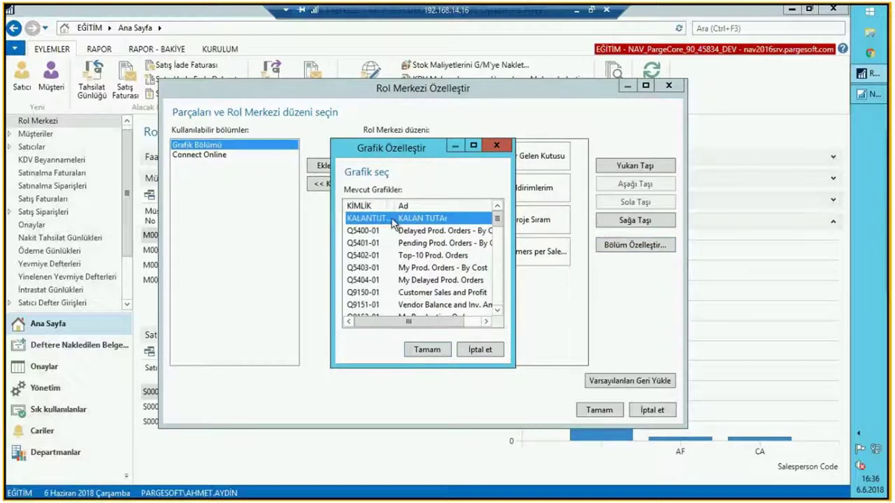
{"action": "left_click", "coordinate": [427, 349]}
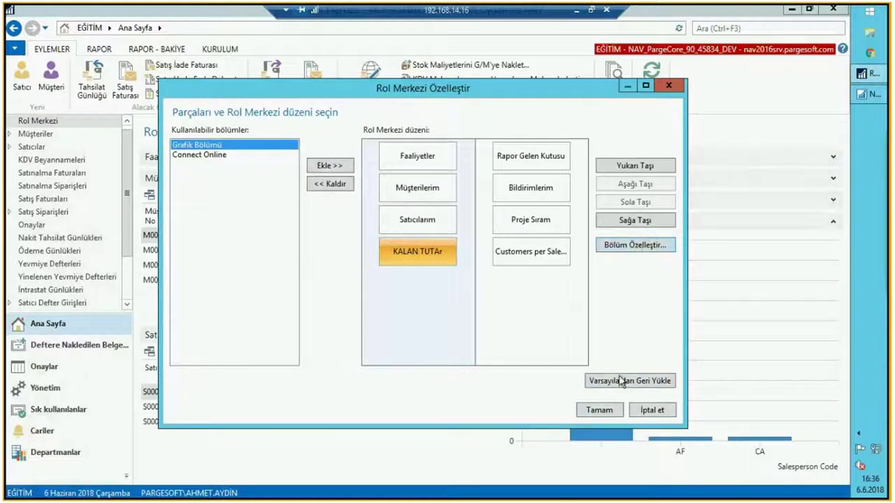
{"action": "left_click", "coordinate": [599, 411]}
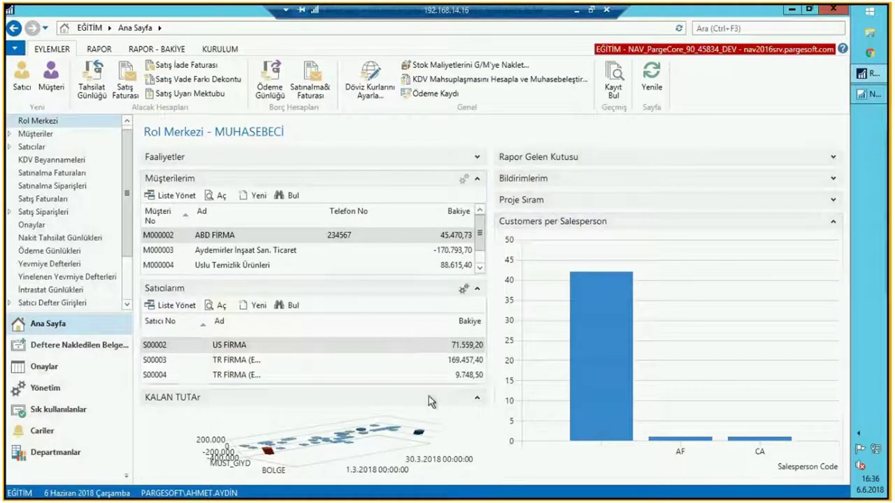
- Collapse the Satıcılarım and Müşterilerim parts to enlarge the KALAN TUTAr chart, and rotate its 3D view
{"action": "left_click", "coordinate": [478, 290]}
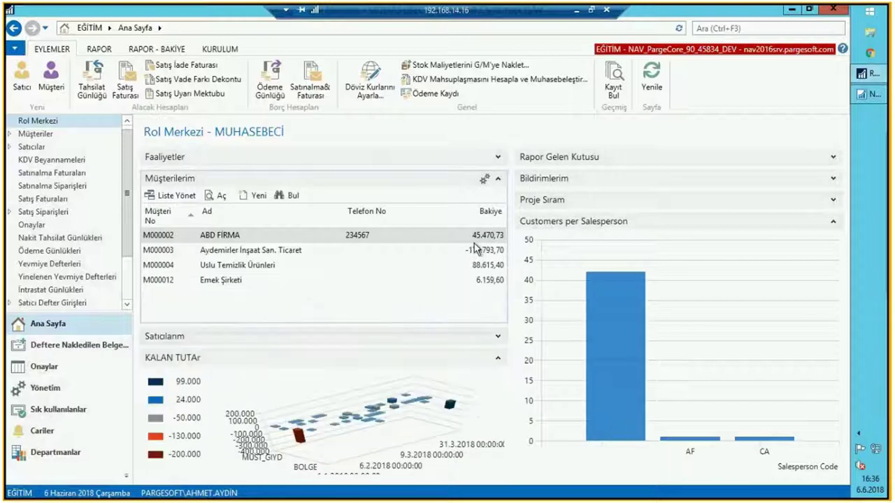
{"action": "left_click", "coordinate": [498, 181]}
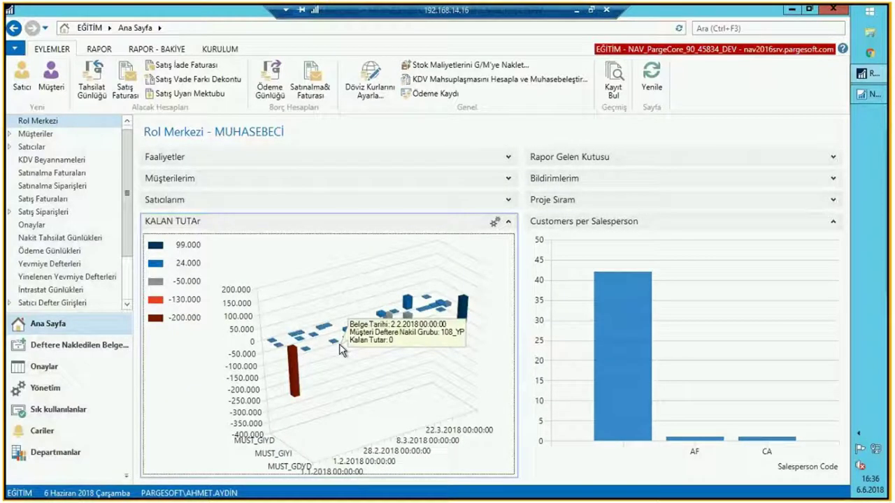
{"action": "left_click_drag", "start_coordinate": [341, 349], "coordinate": [370, 248]}
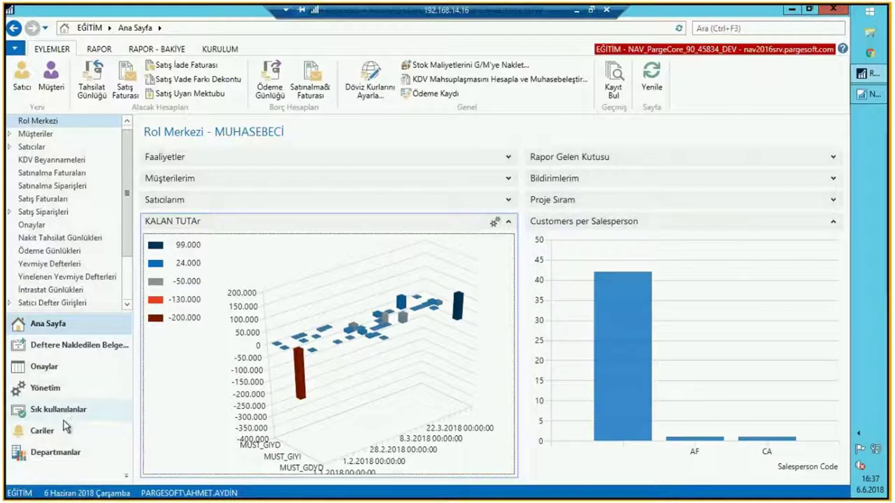
- Open the Müşteriler - Bakiyesi olanlar list under Cariler and open the customization of this page
{"action": "left_click", "coordinate": [114, 133]}
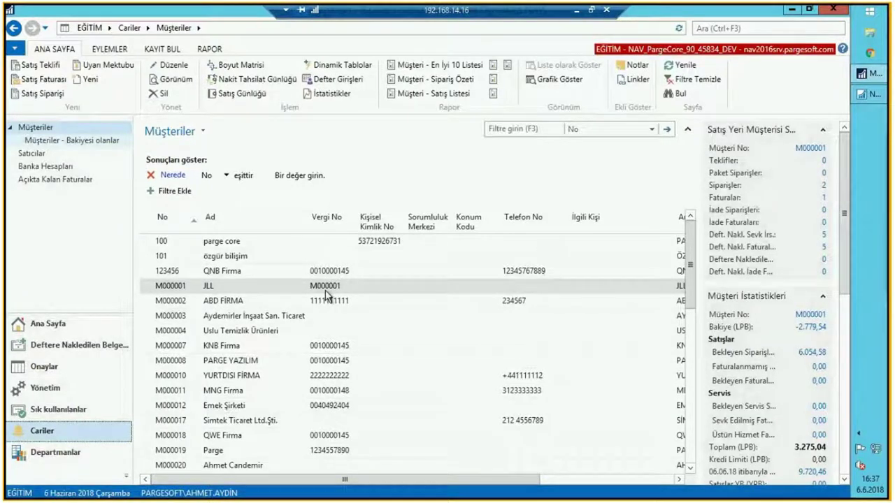
{"action": "left_click_drag", "start_coordinate": [402, 481], "coordinate": [541, 480]}
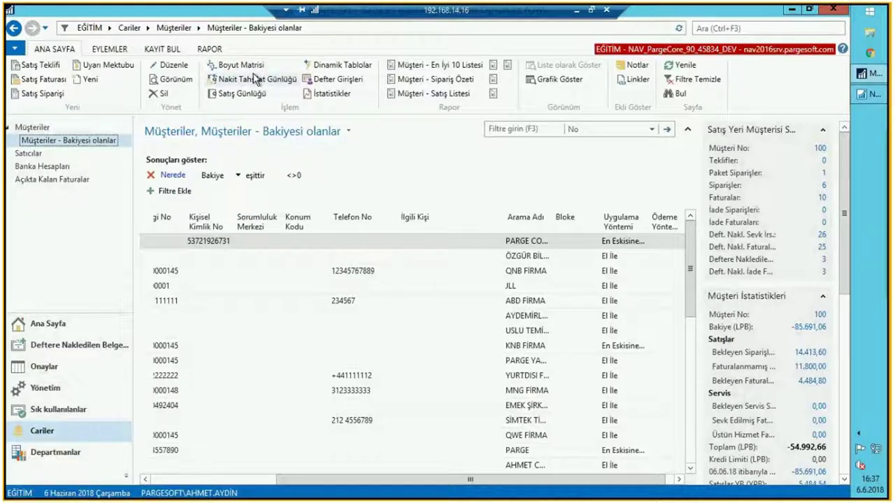
{"action": "left_click", "coordinate": [217, 262]}
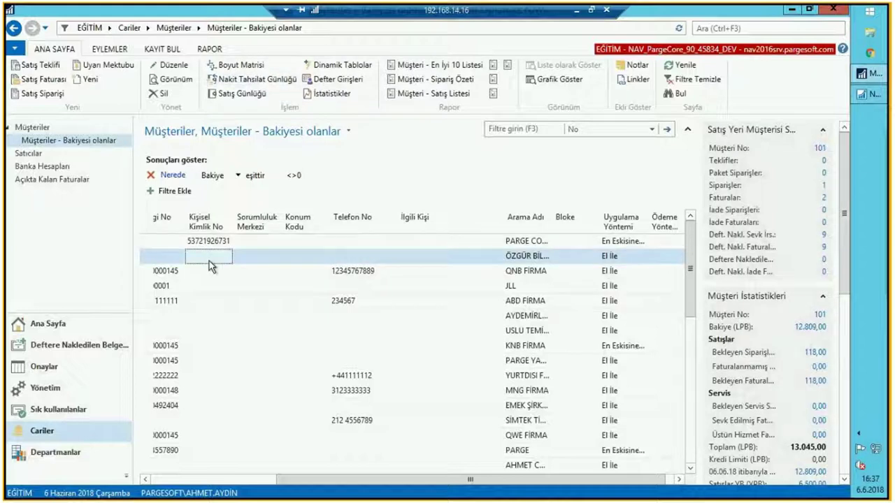
{"action": "left_click", "coordinate": [15, 52]}
{"action": "mouse_move", "coordinate": [110, 226]}
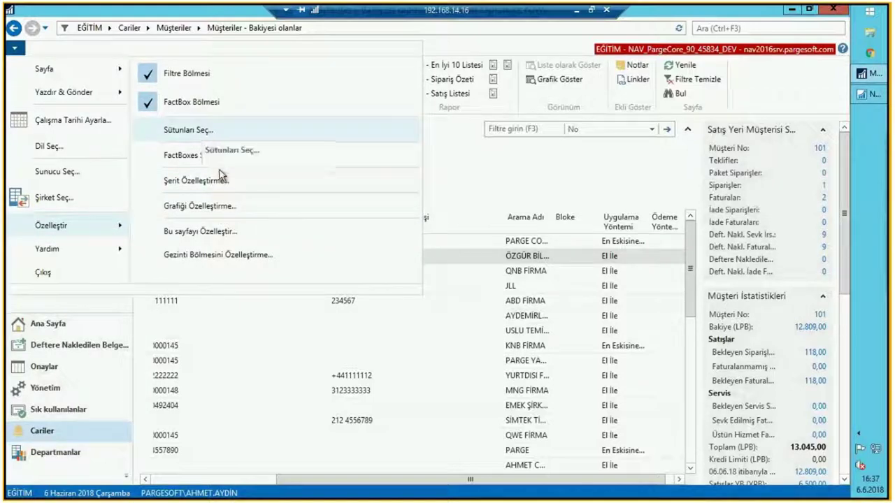
{"action": "left_click", "coordinate": [215, 234]}
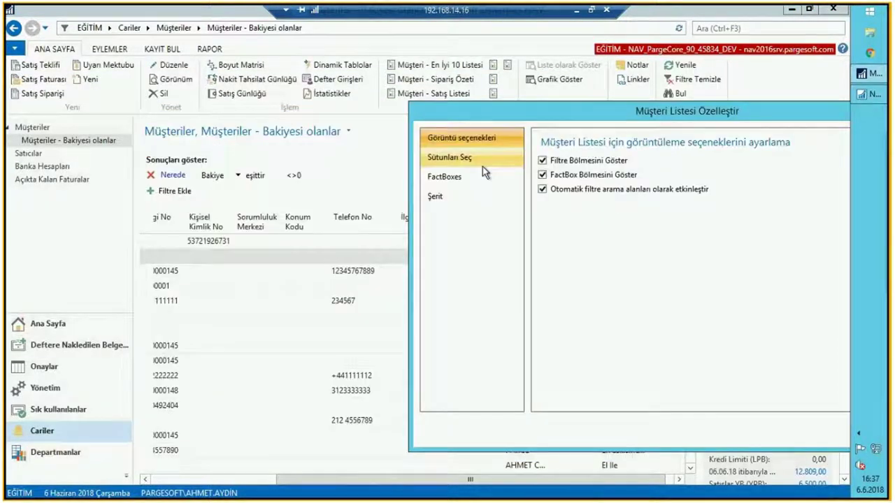
- Browse the sections of the Müşteri Listesi customization and open its column selection
{"action": "left_click", "coordinate": [482, 165]}
{"action": "left_click", "coordinate": [463, 179]}
{"action": "left_click", "coordinate": [456, 158]}
{"action": "left_click", "coordinate": [459, 138]}
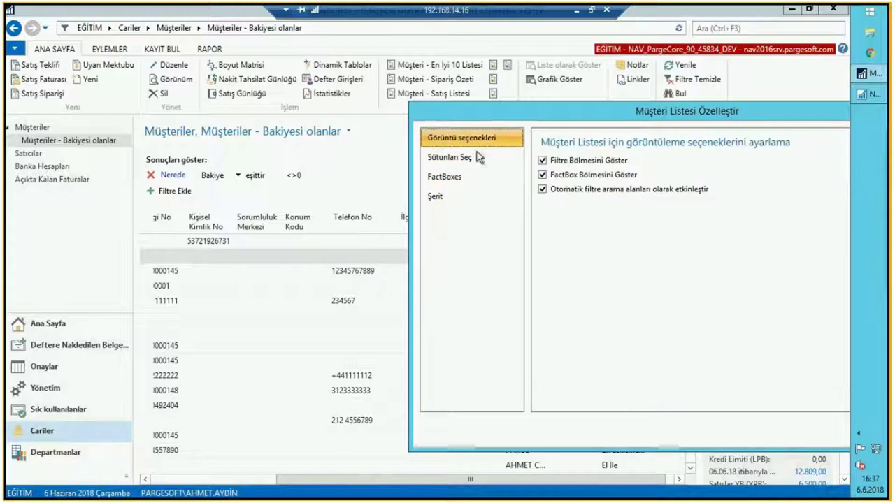
{"action": "left_click_drag", "start_coordinate": [615, 116], "coordinate": [509, 123]}
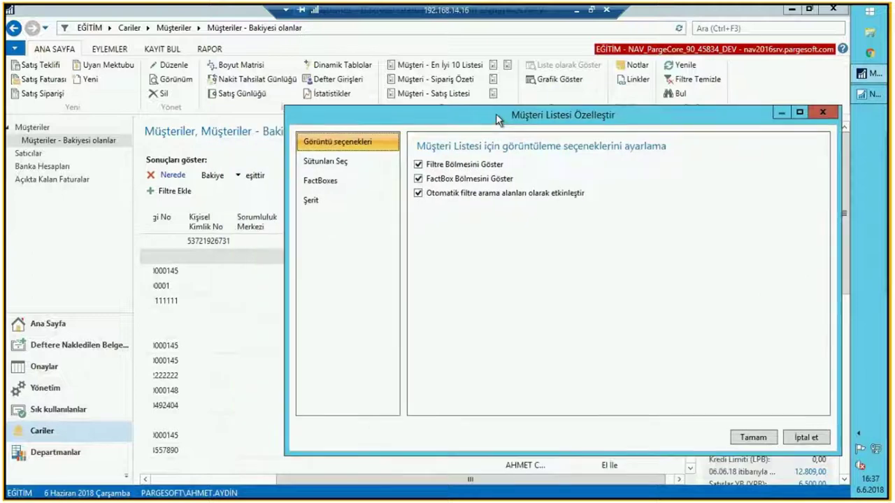
{"action": "left_click", "coordinate": [324, 160]}
{"action": "left_click_drag", "start_coordinate": [625, 121], "coordinate": [479, 152]}
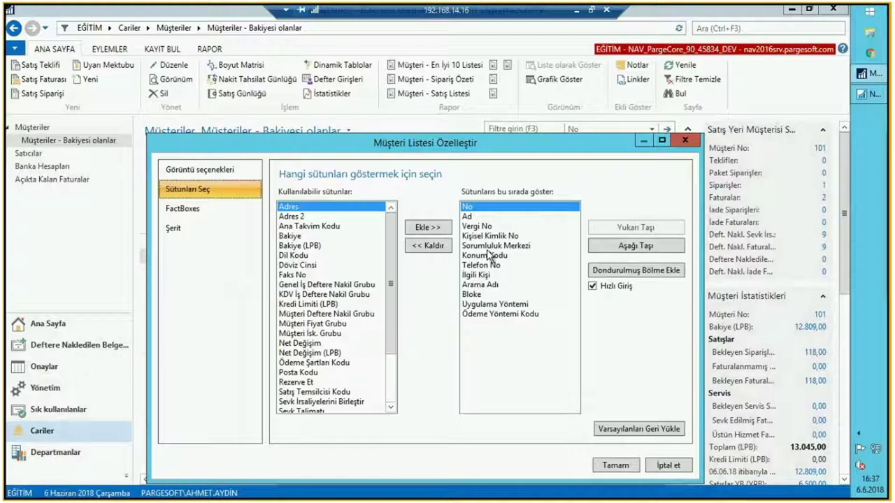
- Add Ana Takvim Kodu and Bakiye to the shown columns, and remove Uygulama Yöntemi and Ödeme Yöntemi Kodu
{"action": "left_click", "coordinate": [325, 226]}
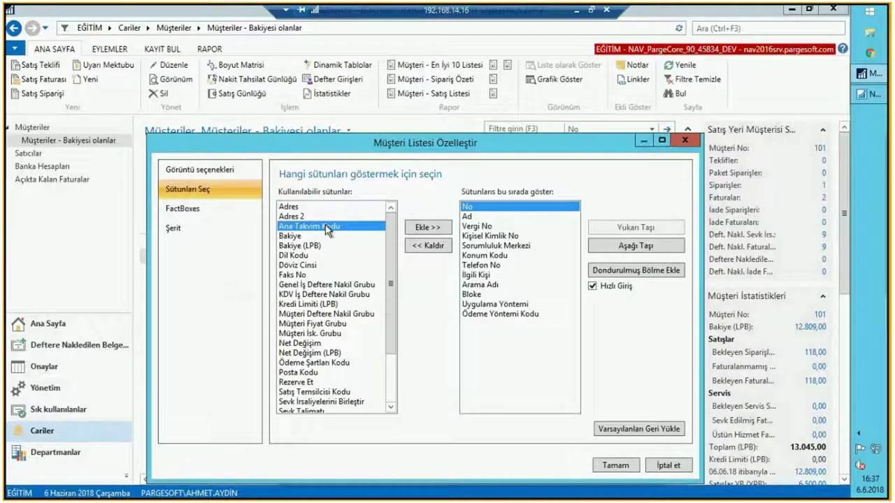
{"action": "left_click", "coordinate": [427, 227]}
{"action": "left_click", "coordinate": [427, 227]}
{"action": "left_click", "coordinate": [495, 304]}
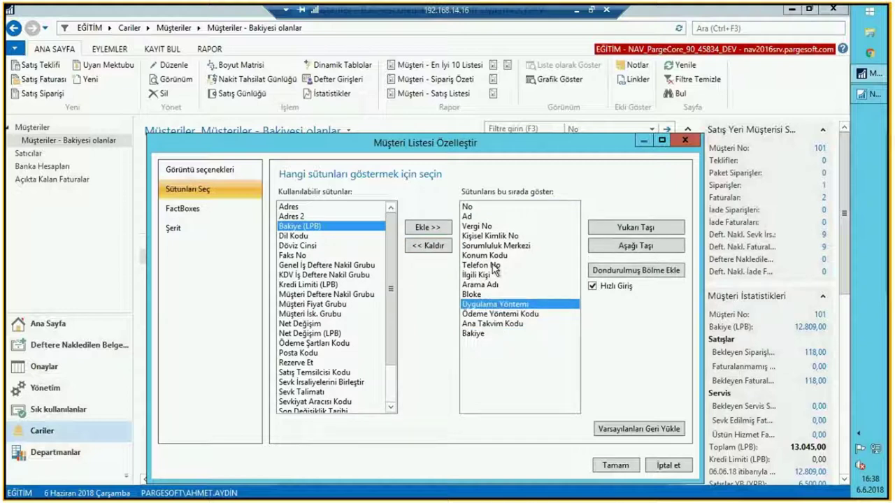
{"action": "left_click", "coordinate": [429, 246]}
{"action": "left_click", "coordinate": [429, 246]}
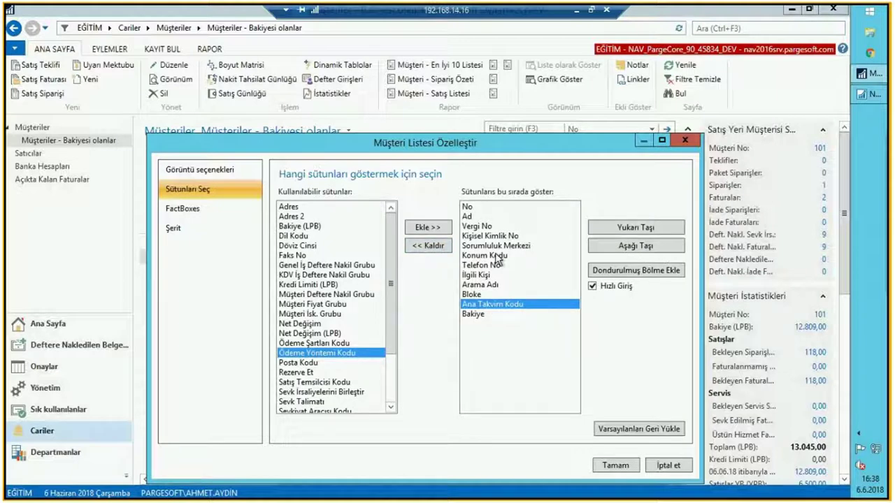
- Add all available columns from Posta Kodu through Ülke/Bölge Kodu to the shown columns
{"action": "left_click", "coordinate": [300, 363]}
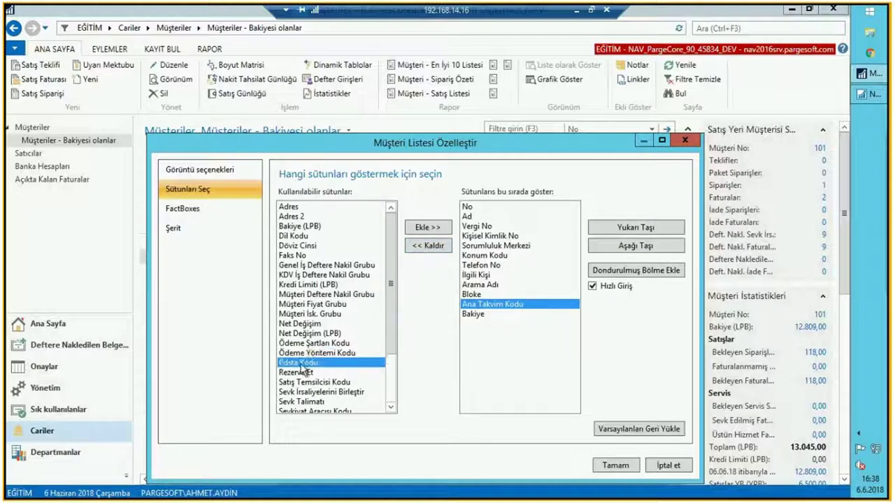
{"action": "left_click", "coordinate": [428, 228]}
{"action": "triple_click", "coordinate": [428, 228]}
{"action": "triple_click", "coordinate": [428, 228]}
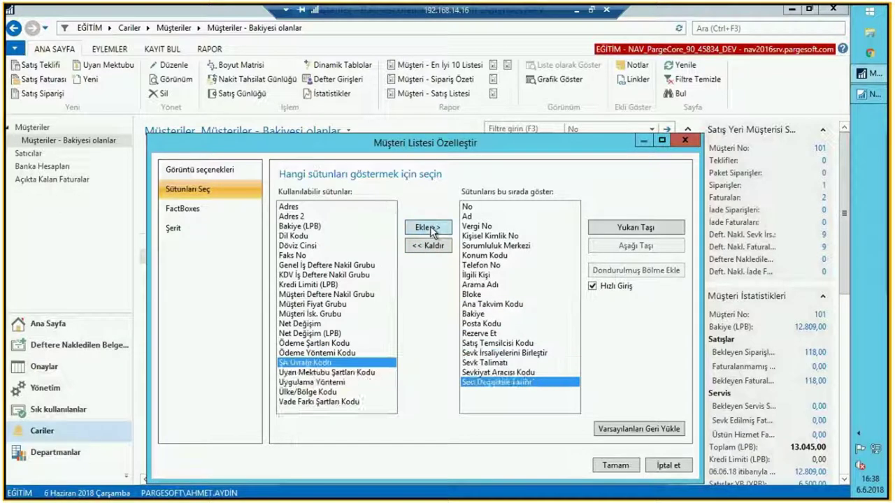
{"action": "double_click", "coordinate": [428, 228]}
{"action": "double_click", "coordinate": [429, 228]}
- Insert a freeze pane directly after the Ad column and save the customer list customization
{"action": "left_click", "coordinate": [502, 247]}
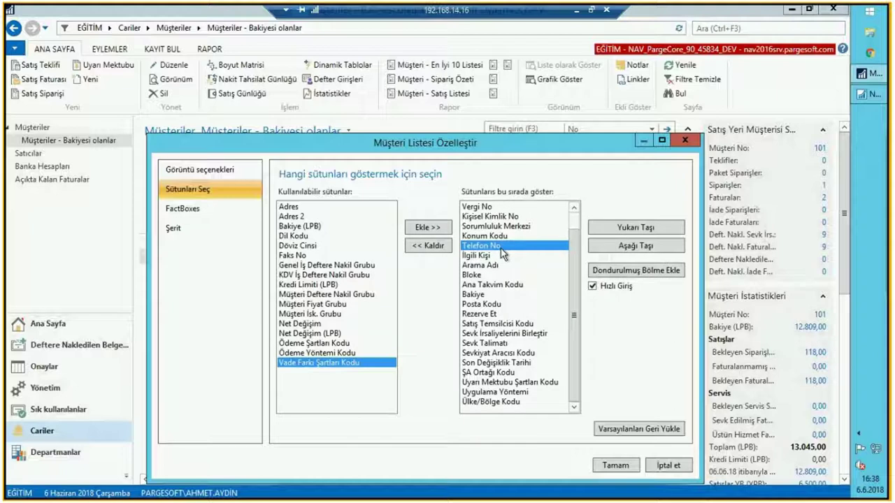
{"action": "scroll", "coordinate": [501, 254], "scroll_direction": "up", "scroll_amount": 1}
{"action": "left_click", "coordinate": [489, 227]}
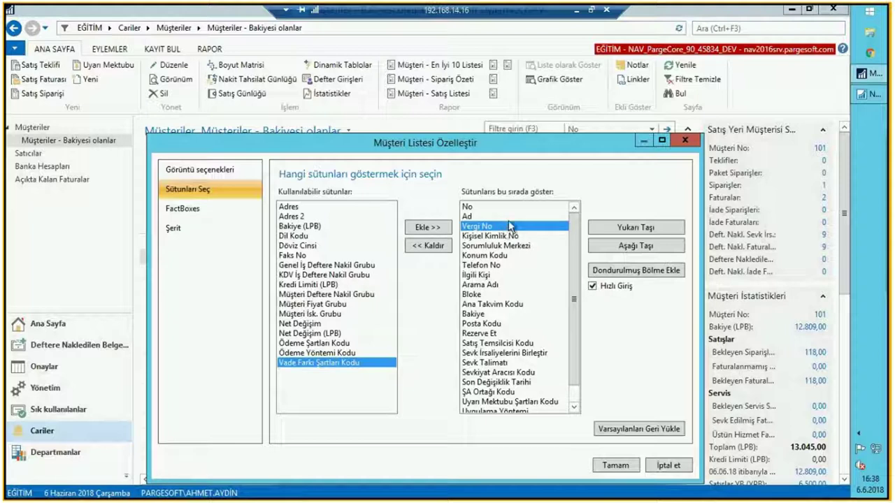
{"action": "left_click", "coordinate": [648, 274]}
{"action": "left_click", "coordinate": [564, 238]}
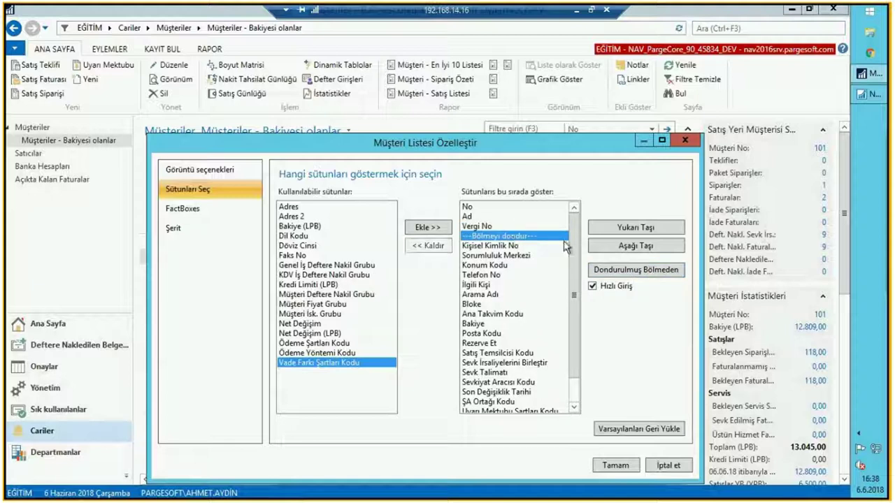
{"action": "left_click_drag", "start_coordinate": [563, 240], "coordinate": [485, 229]}
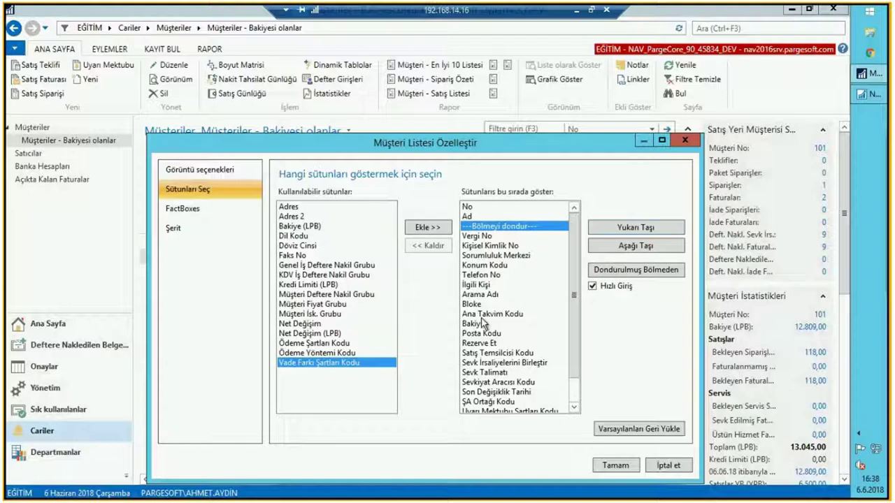
{"action": "left_click", "coordinate": [612, 467]}
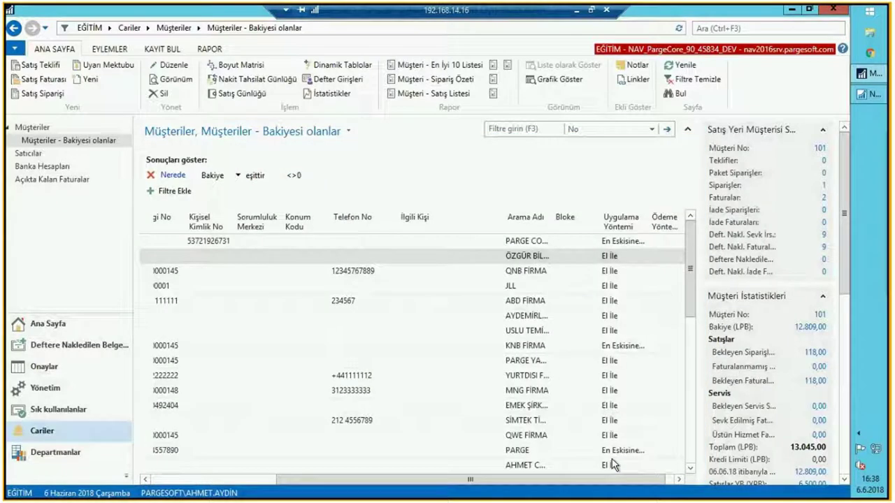
- Move across the customer 101 row in both directions to examine the added columns beside the frozen No and Ad columns
{"action": "left_click", "coordinate": [233, 277]}
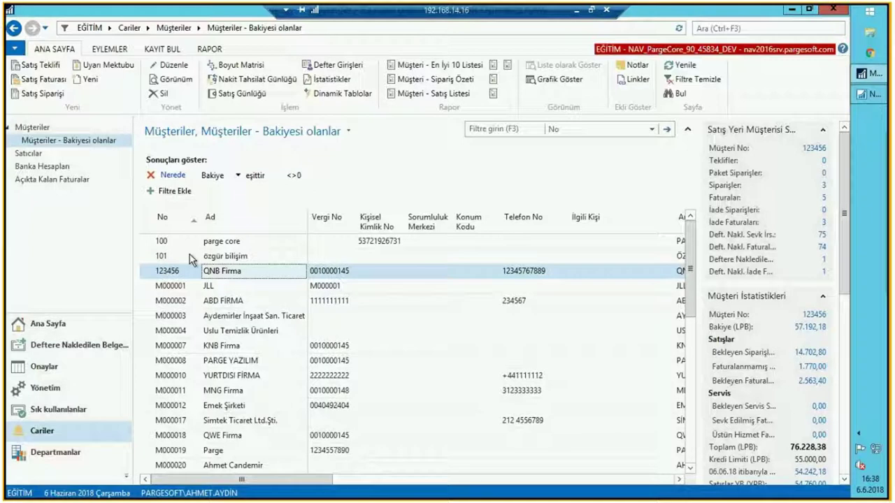
{"action": "left_click", "coordinate": [235, 258]}
{"action": "key", "text": "Right"}
{"action": "key", "text": "Right"}
{"action": "key", "text": "Right"}
{"action": "key", "text": "Right"}
{"action": "key", "text": "Right"}
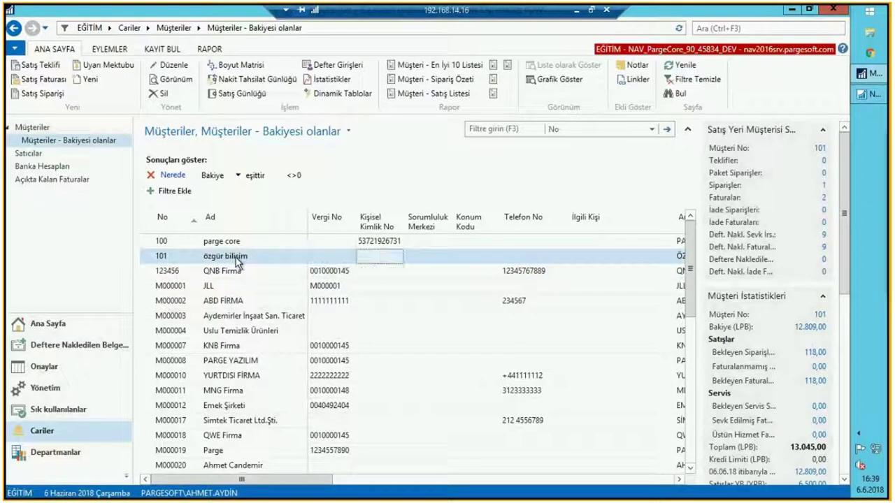
{"action": "key", "text": "Right"}
{"action": "key", "text": "Right"}
{"action": "key", "text": "Right"}
{"action": "key", "text": "Right"}
{"action": "key", "text": "Right"}
{"action": "key", "text": "Right"}
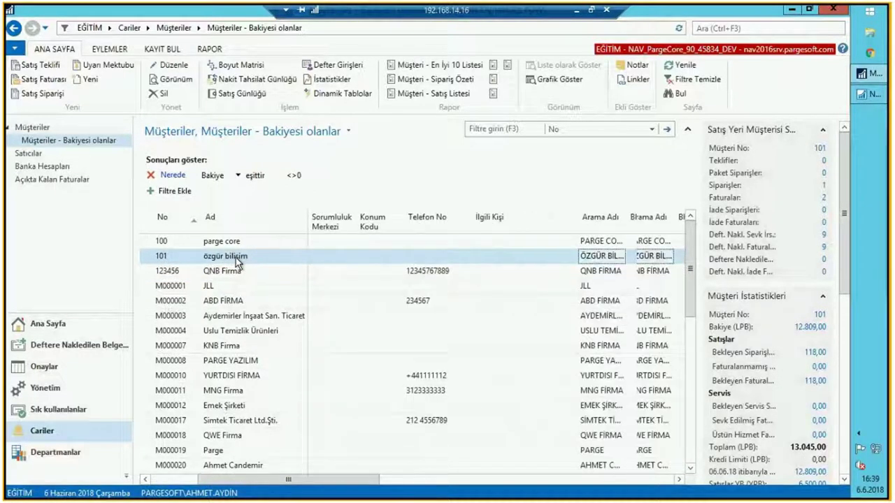
{"action": "key", "text": "Right"}
{"action": "key", "text": "Right"}
{"action": "key", "text": "Right"}
{"action": "key", "text": "Right"}
{"action": "key", "text": "Right"}
{"action": "key", "text": "Right"}
{"action": "key", "text": "Right"}
{"action": "key", "text": "Right"}
{"action": "key", "text": "Right"}
{"action": "key", "text": "Right"}
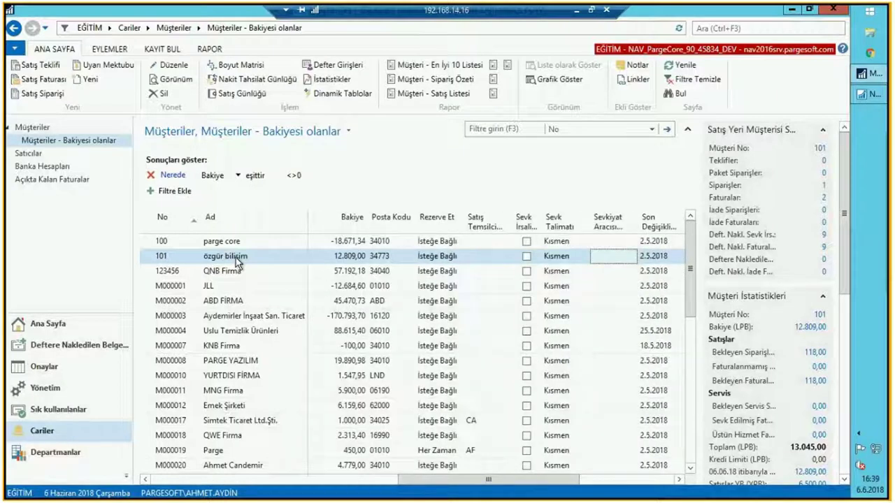
{"action": "key", "text": "Left"}
{"action": "key", "text": "Left"}
{"action": "key", "text": "Left"}
{"action": "key", "text": "Left"}
{"action": "key", "text": "Left"}
{"action": "key", "text": "Left"}
{"action": "key", "text": "Left"}
{"action": "key", "text": "Left"}
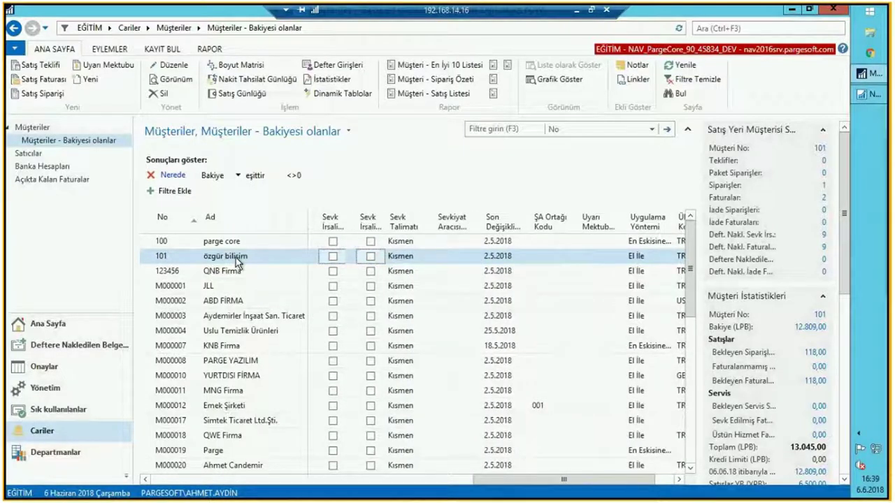
{"action": "key", "text": "Left"}
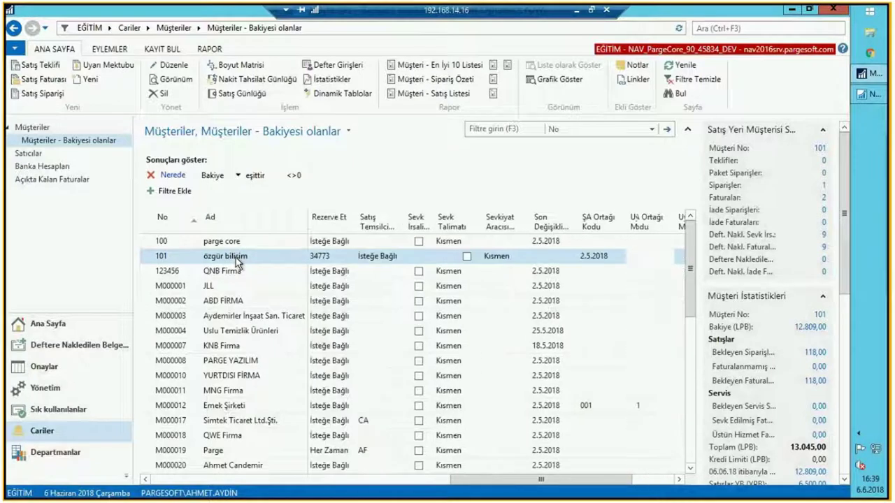
- Examine the customer list's last columns and the FactBoxes, including links and notes, for customers M000001 and M000002
{"action": "key", "text": "Right"}
{"action": "key", "text": "Right"}
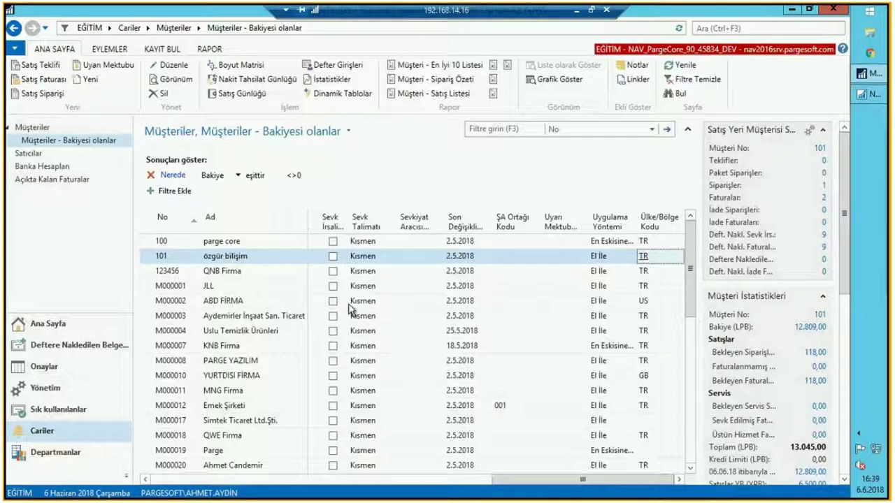
{"action": "left_click", "coordinate": [231, 286]}
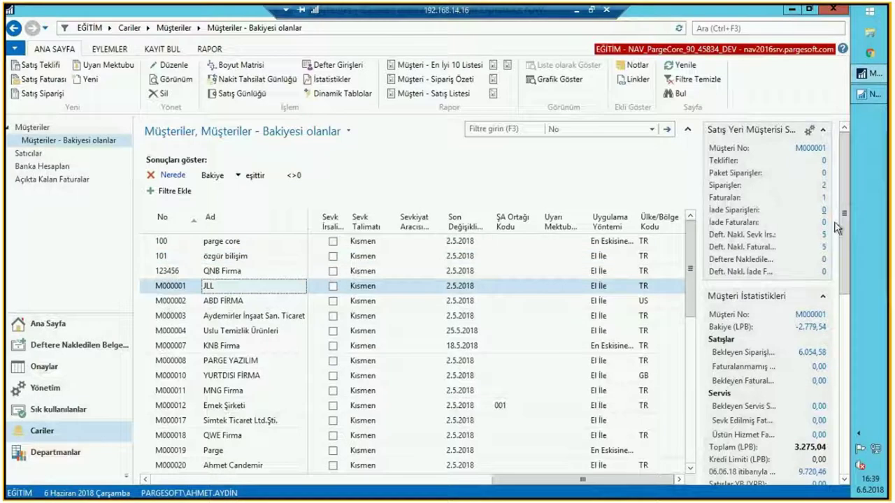
{"action": "left_click_drag", "start_coordinate": [845, 245], "coordinate": [851, 367]}
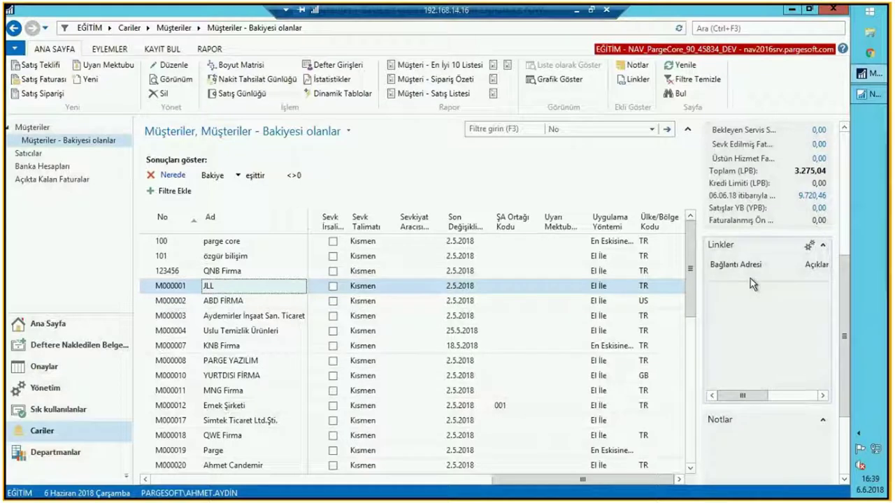
{"action": "key", "text": "Down"}
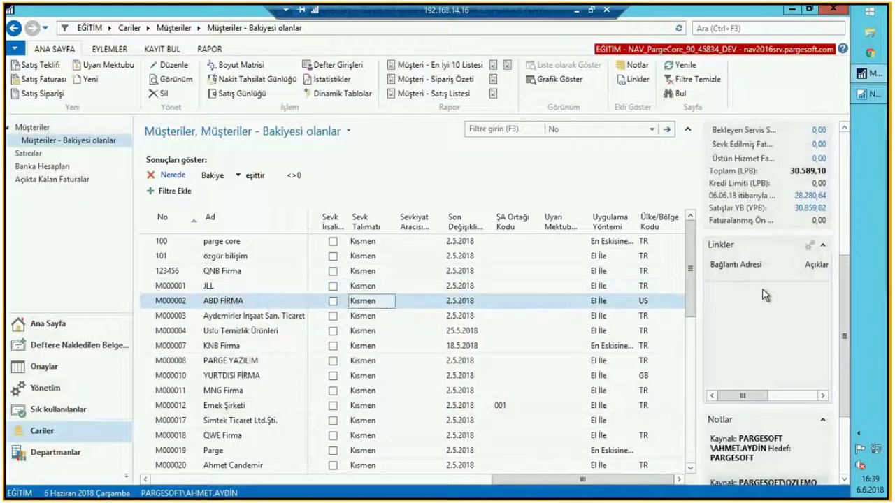
{"action": "left_click", "coordinate": [747, 307]}
{"action": "scroll", "coordinate": [783, 428], "scroll_direction": "down", "scroll_amount": 2}
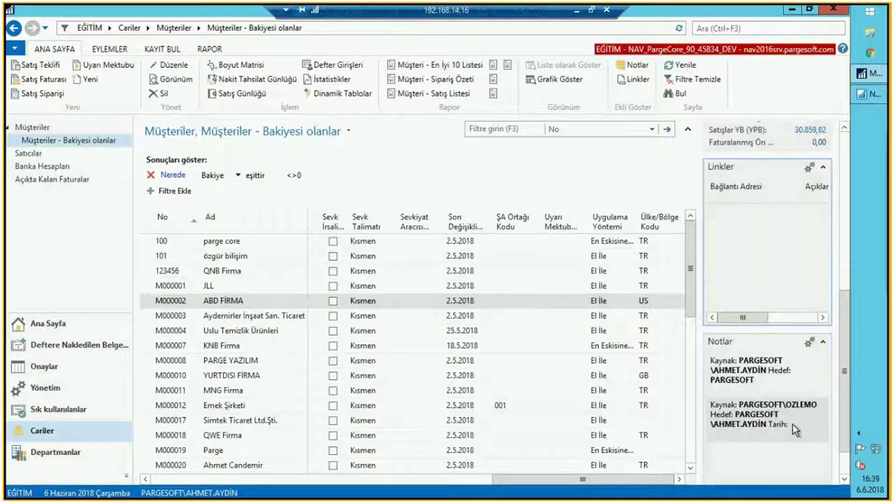
{"action": "left_click", "coordinate": [738, 358]}
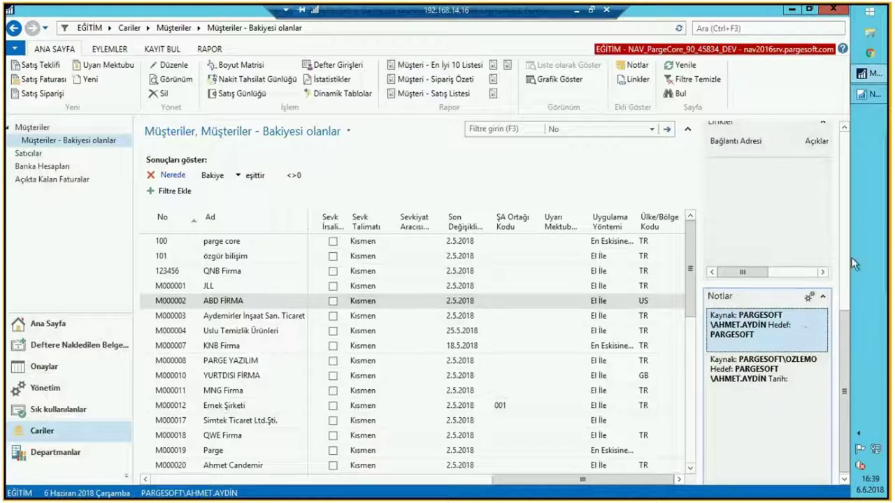
{"action": "scroll", "coordinate": [846, 206], "scroll_direction": "up", "scroll_amount": 5}
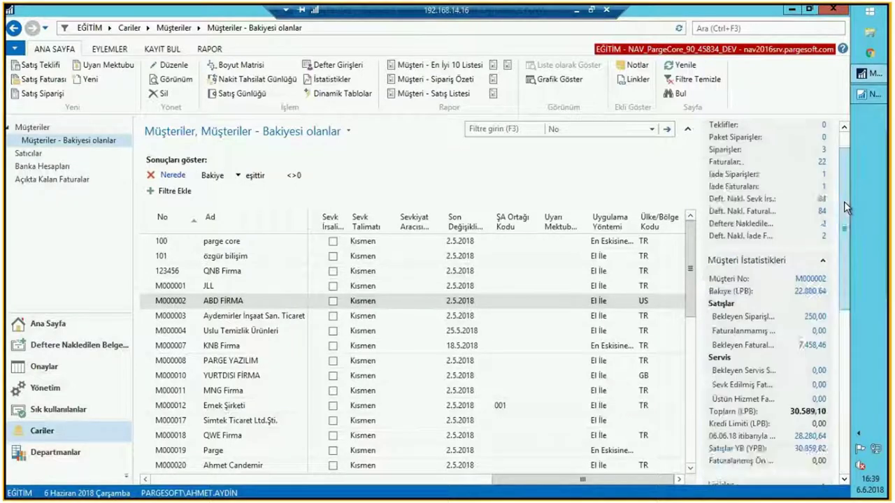
- Open the customer list's FactBox customization and add Müşteri Ayrıntıları to the shown FactBoxes
{"action": "left_click", "coordinate": [13, 49]}
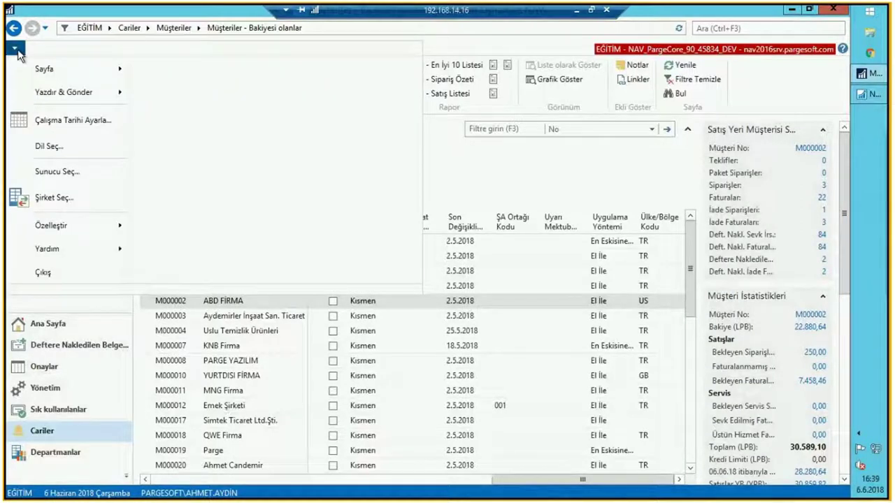
{"action": "mouse_move", "coordinate": [63, 225]}
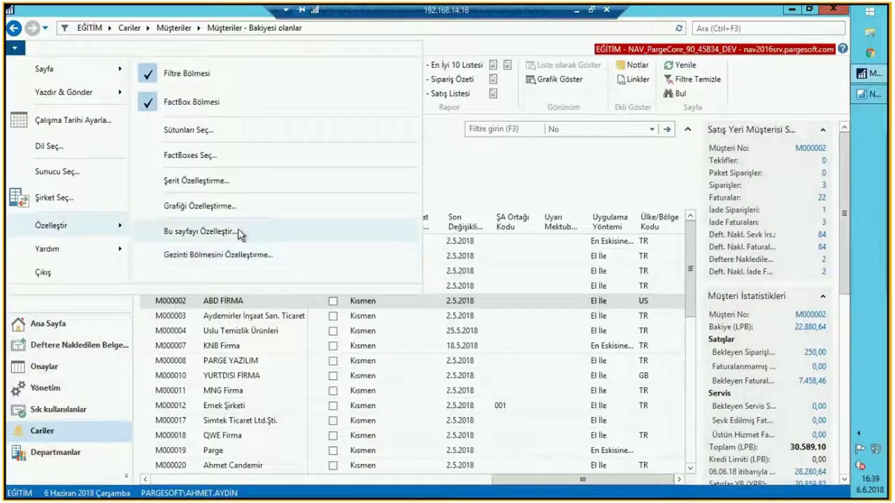
{"action": "left_click", "coordinate": [216, 157]}
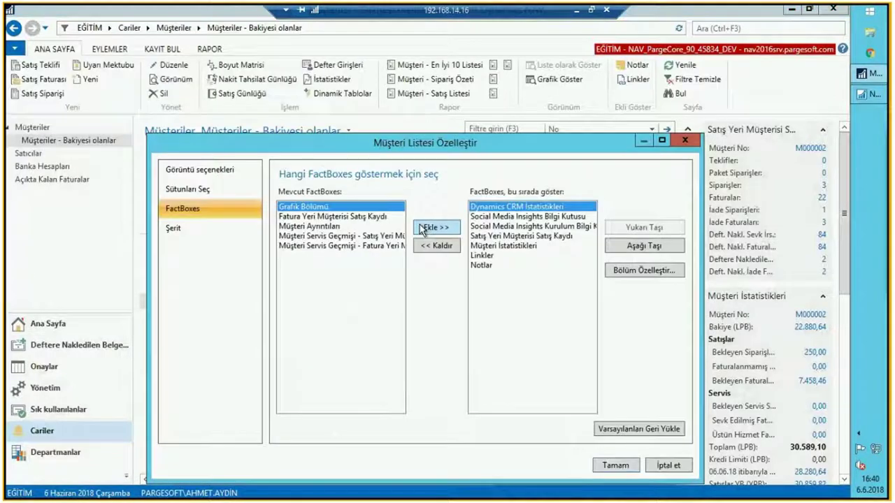
{"action": "left_click_drag", "start_coordinate": [523, 146], "coordinate": [451, 152]}
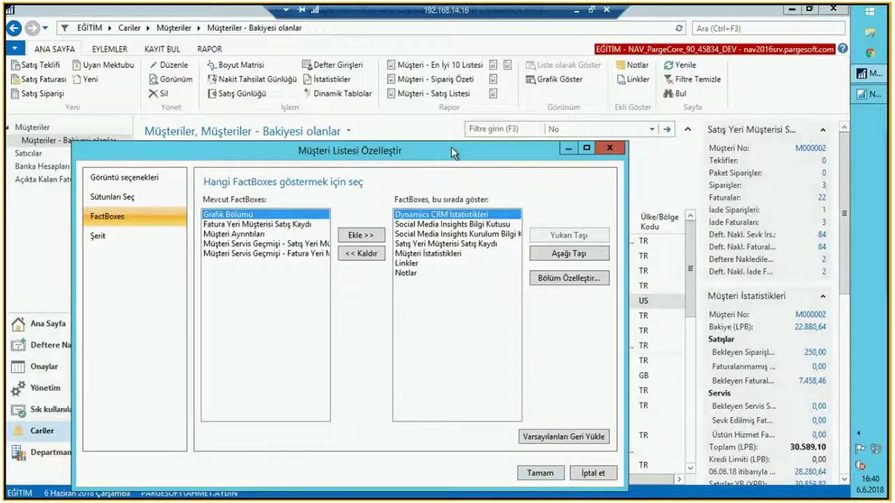
{"action": "left_click", "coordinate": [468, 207]}
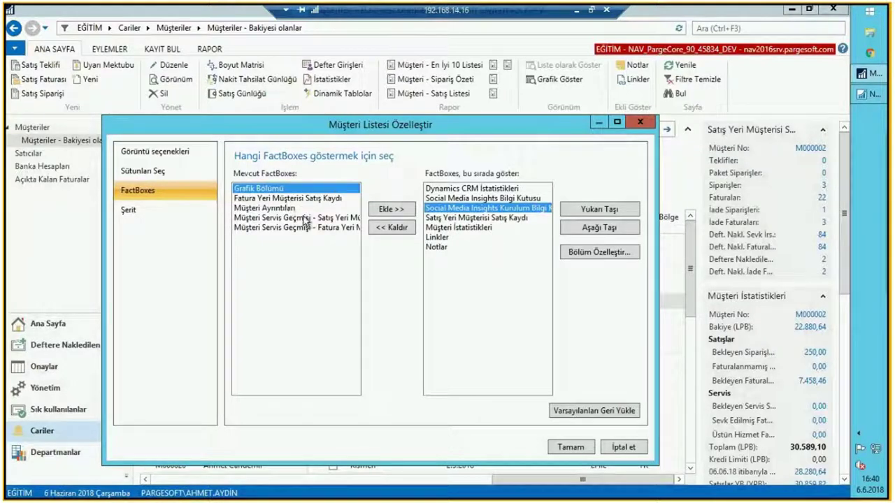
{"action": "left_click", "coordinate": [264, 208]}
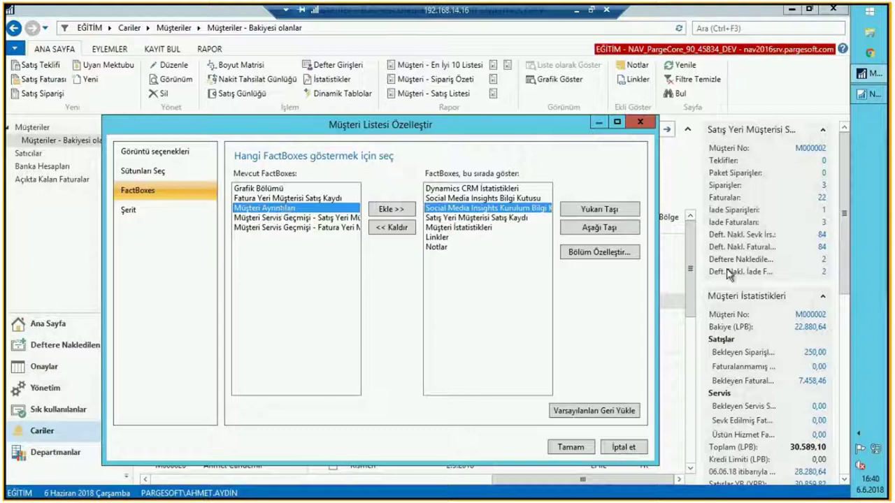
{"action": "left_click", "coordinate": [392, 216]}
{"action": "left_click", "coordinate": [273, 218]}
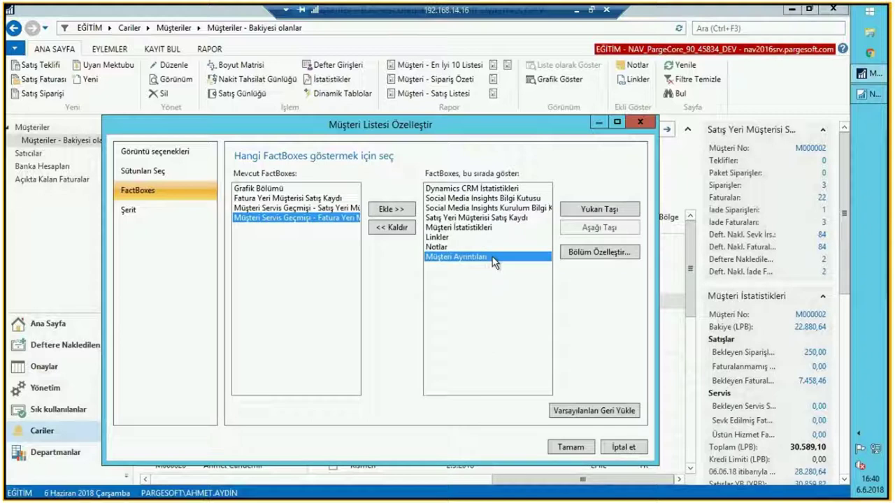
- Add a Grafik Bölümü to the shown FactBoxes and assign it the Customers per Salesperson chart
{"action": "left_click", "coordinate": [262, 189]}
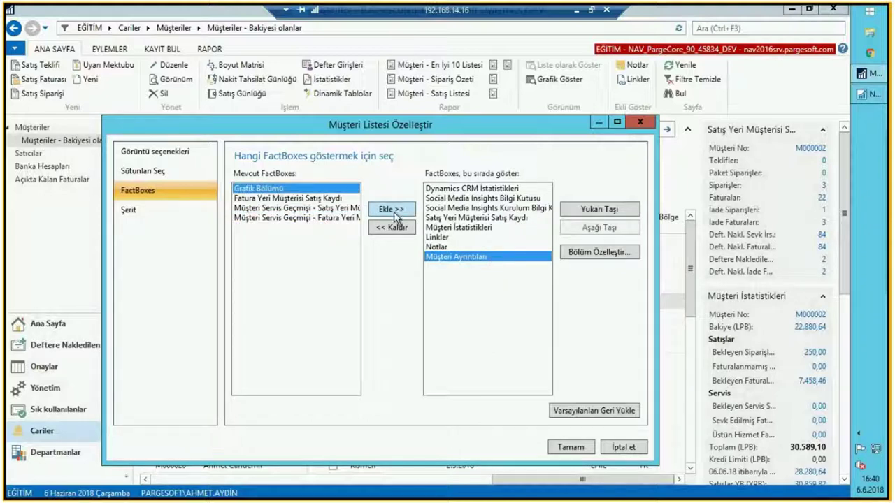
{"action": "left_click", "coordinate": [248, 198]}
{"action": "left_click", "coordinate": [252, 188]}
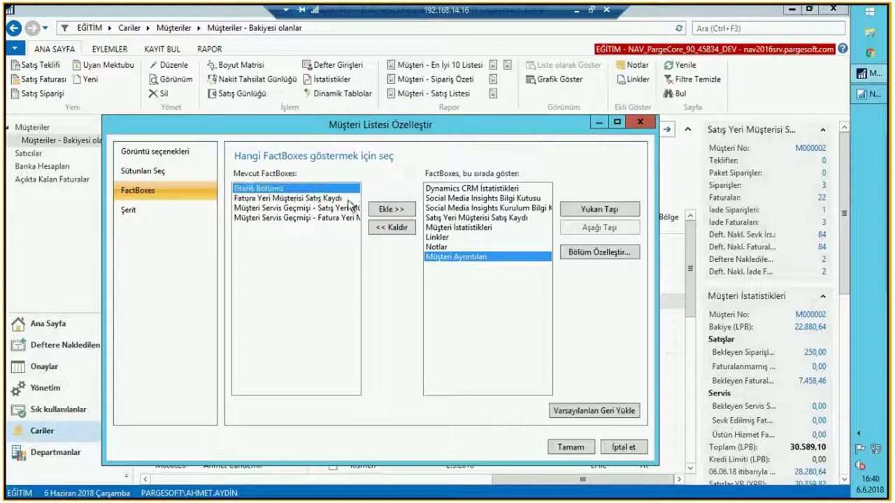
{"action": "left_click", "coordinate": [386, 213]}
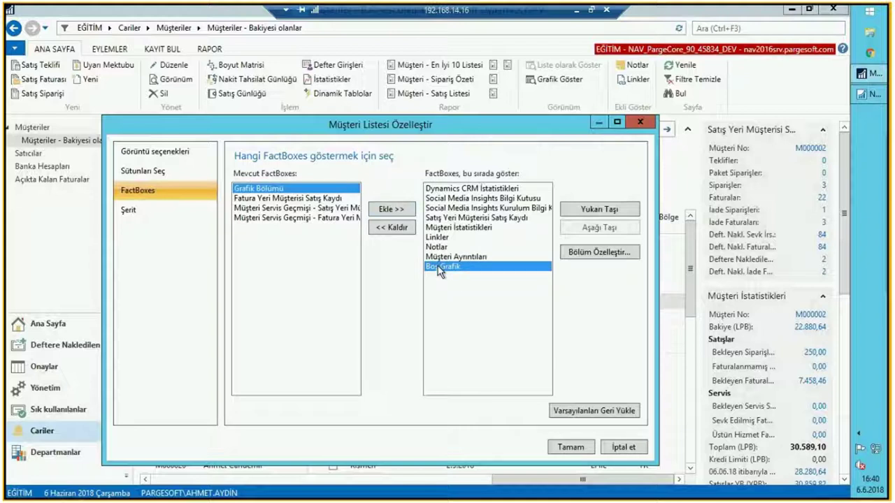
{"action": "left_click", "coordinate": [577, 252]}
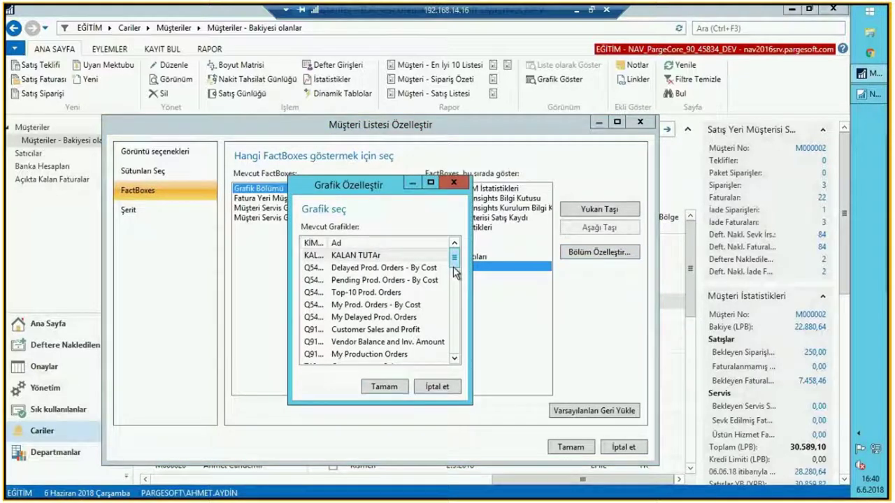
{"action": "mouse_move", "coordinate": [454, 269]}
{"action": "left_mouse_down"}
{"action": "mouse_move", "coordinate": [451, 323]}
{"action": "mouse_move", "coordinate": [455, 272]}
{"action": "left_mouse_up"}
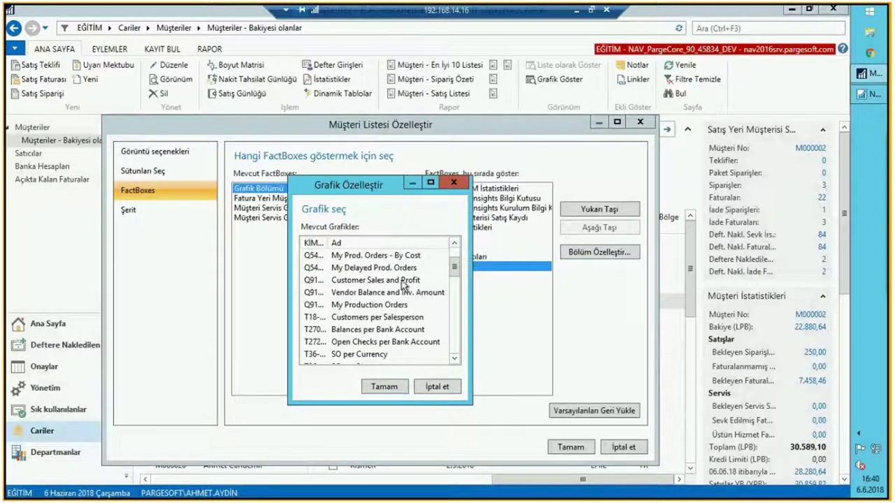
{"action": "left_click", "coordinate": [381, 315]}
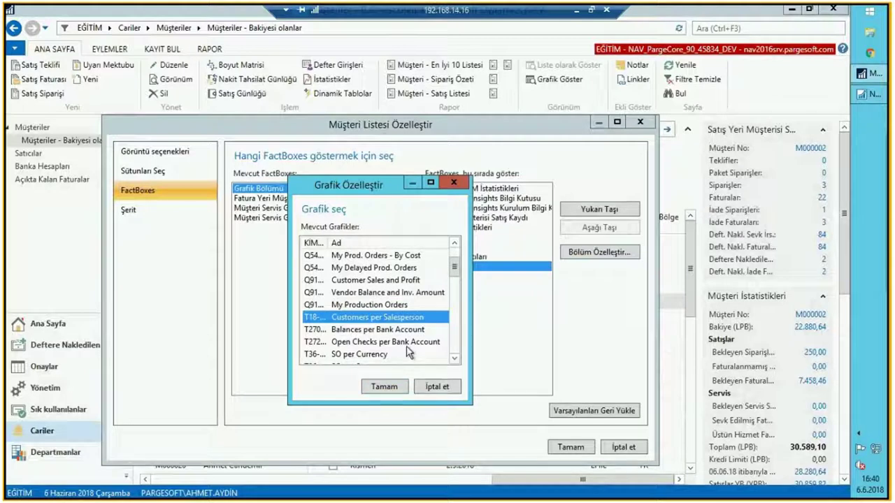
{"action": "key", "text": "Return"}
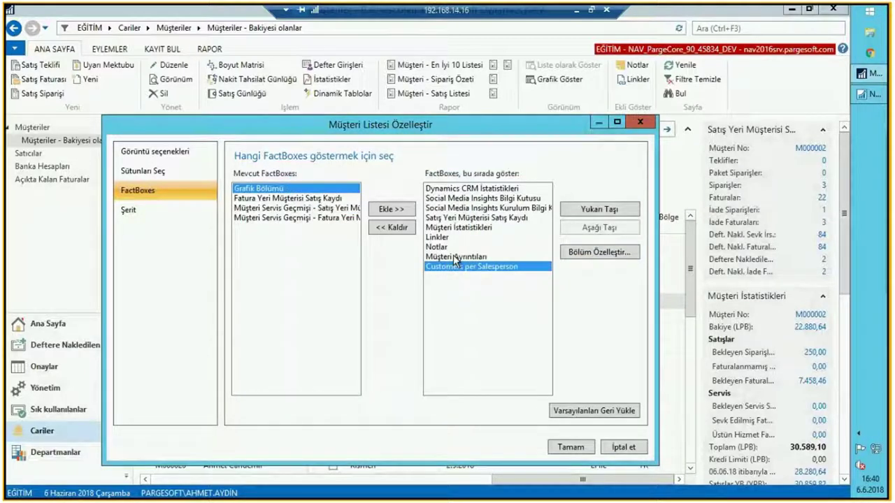
- Remove the Ödeme Şartları Kodu and İlgili Kişi fields from the Müşteri Ayrıntıları FactBox and accept the change
{"action": "left_click", "coordinate": [456, 256]}
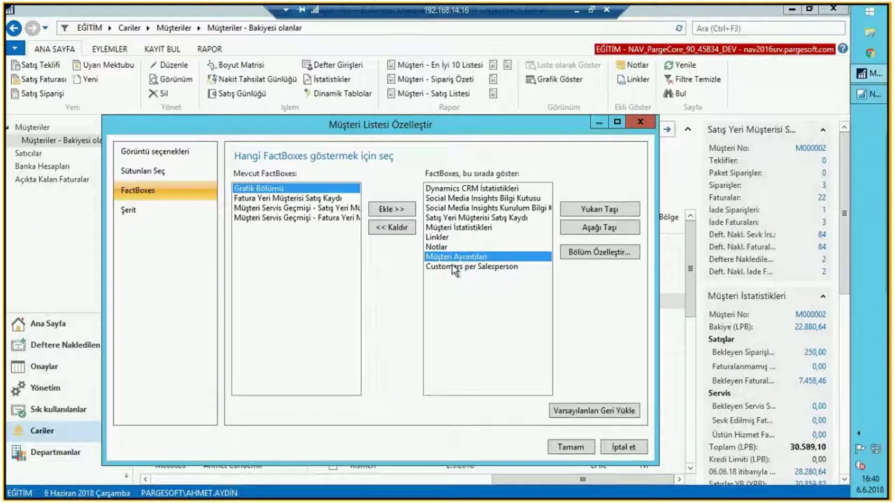
{"action": "left_click", "coordinate": [594, 254]}
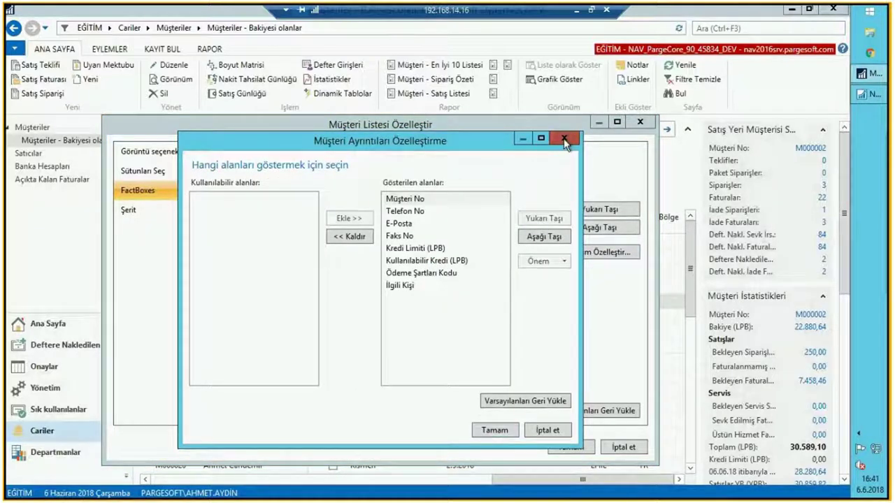
{"action": "left_click", "coordinate": [405, 213]}
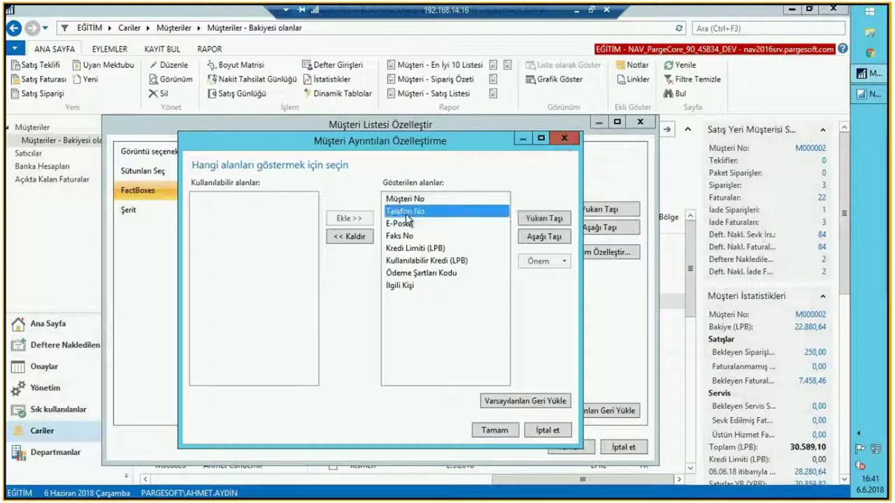
{"action": "left_click", "coordinate": [405, 224]}
{"action": "left_click", "coordinate": [409, 249]}
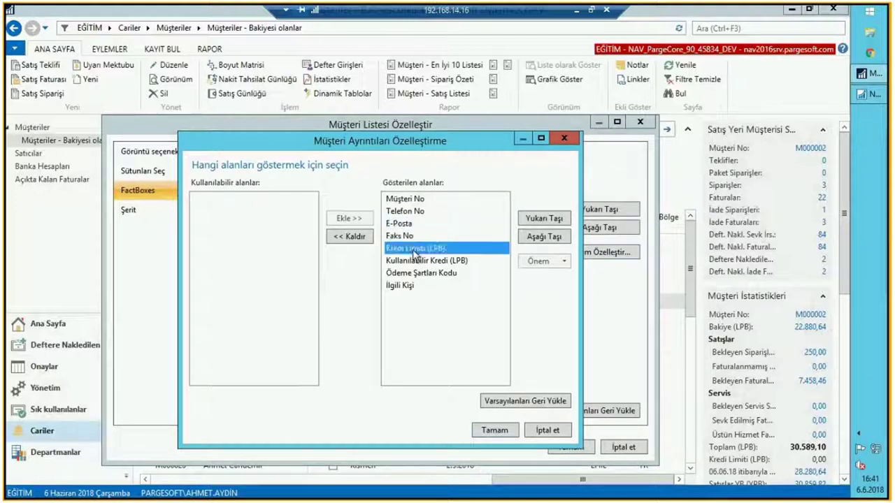
{"action": "left_click", "coordinate": [413, 260]}
{"action": "left_click_drag", "start_coordinate": [453, 141], "coordinate": [265, 106]}
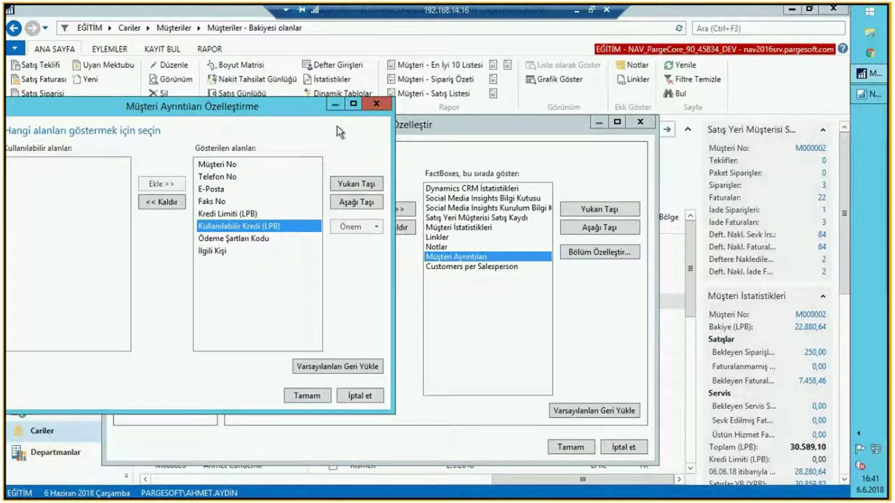
{"action": "left_click", "coordinate": [260, 238]}
{"action": "left_click", "coordinate": [238, 226]}
{"action": "left_click_drag", "start_coordinate": [219, 233], "coordinate": [217, 244]}
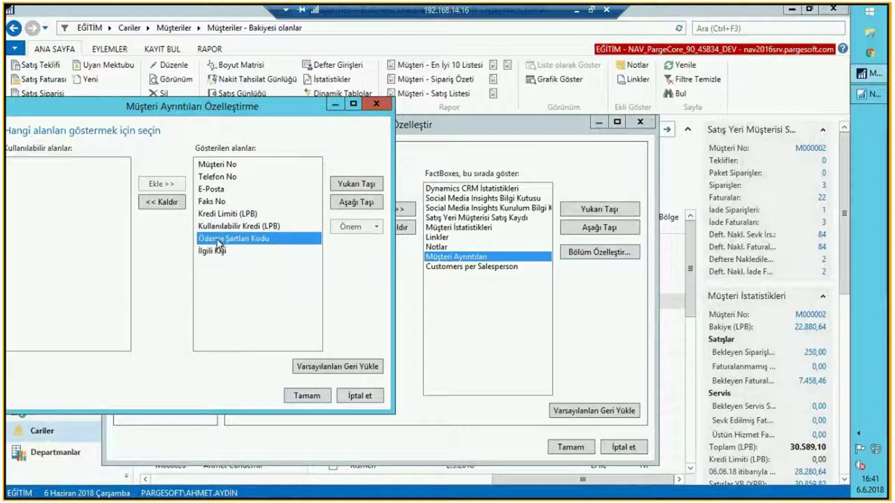
{"action": "left_click_drag", "start_coordinate": [183, 108], "coordinate": [240, 77]}
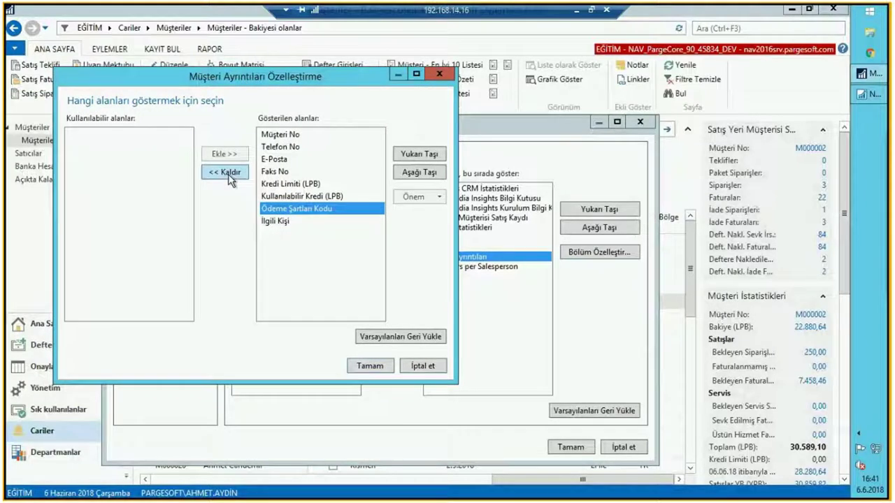
{"action": "double_click", "coordinate": [230, 179]}
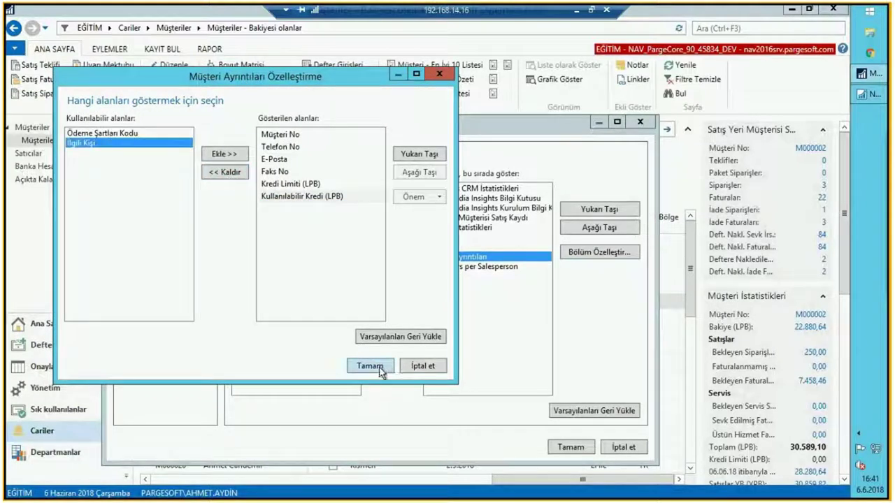
{"action": "left_click", "coordinate": [371, 366]}
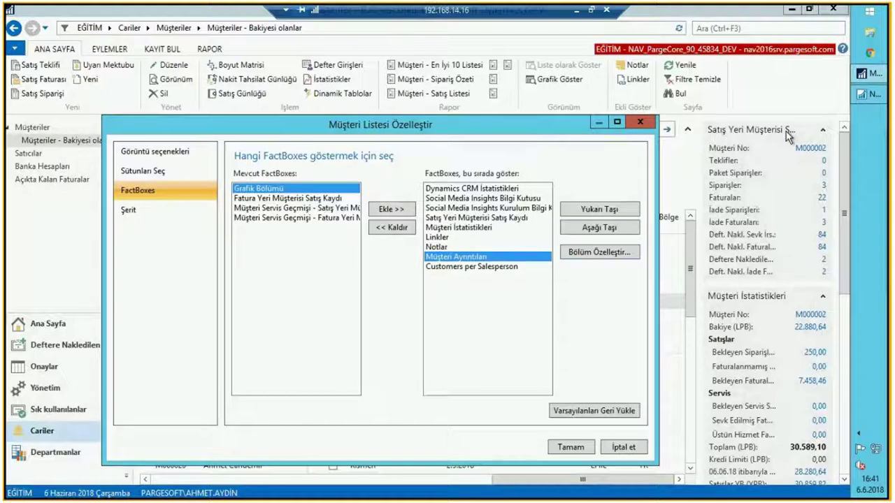
- Remove Deft. Nakl. İade Faturası from the Satış Yeri Müşterisi Satış Kaydı FactBox, accept the change, and select Müşteri İstatistikleri
{"action": "left_click", "coordinate": [474, 219]}
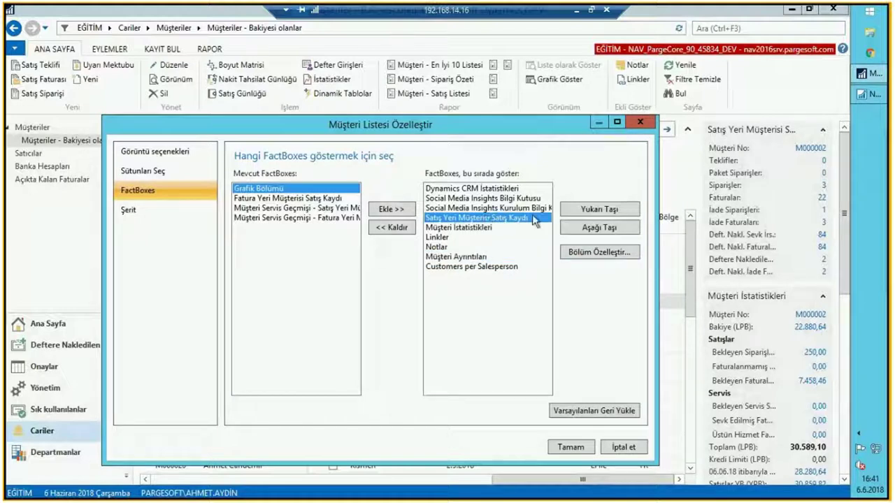
{"action": "left_click", "coordinate": [598, 253]}
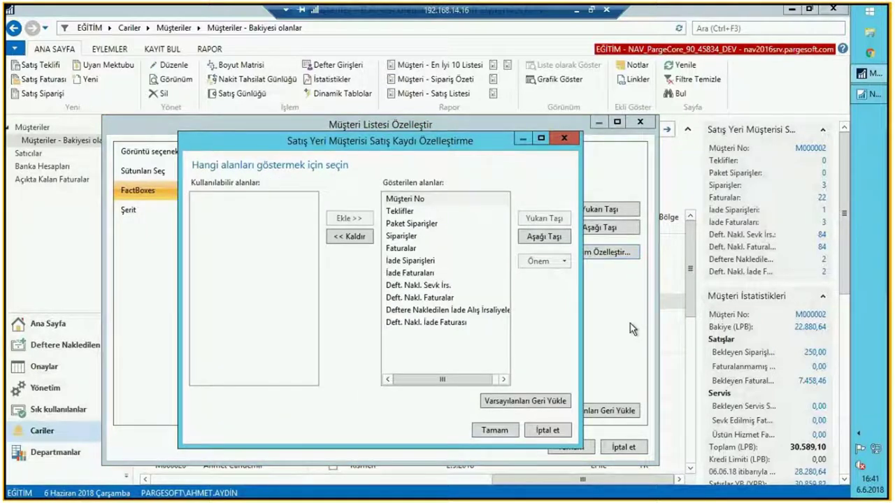
{"action": "left_click", "coordinate": [428, 323]}
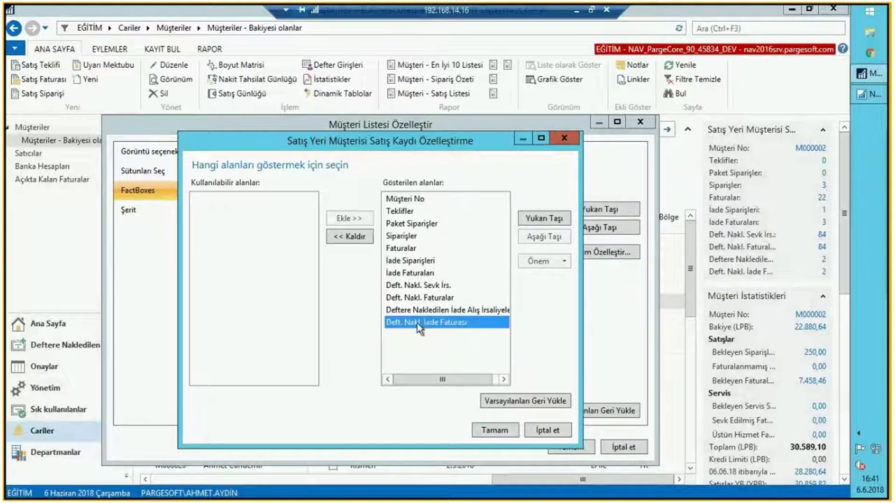
{"action": "left_click", "coordinate": [350, 236]}
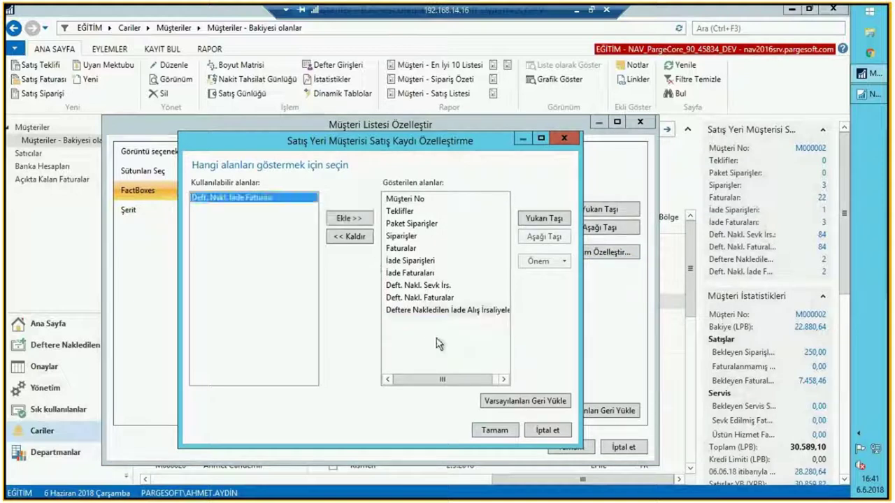
{"action": "left_click", "coordinate": [494, 431]}
{"action": "left_click", "coordinate": [462, 228]}
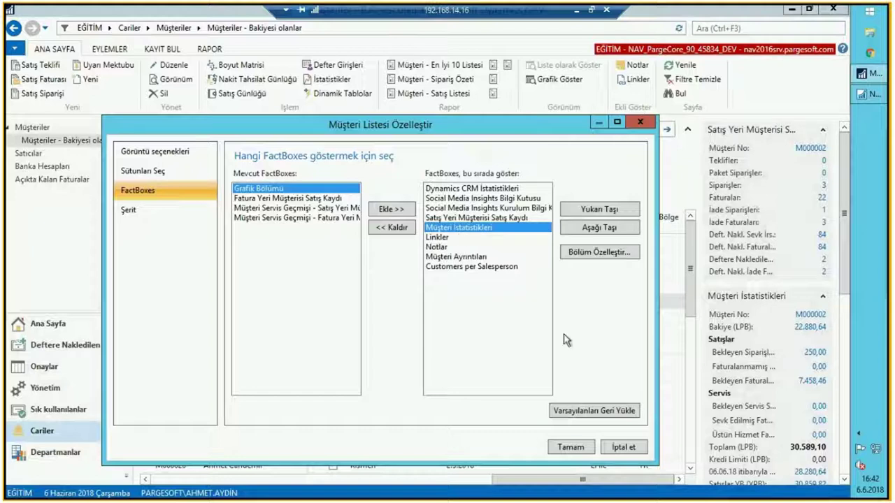
- Accept the customer list's FactBox customization and widen the FactBox pane
{"action": "left_click", "coordinate": [570, 448]}
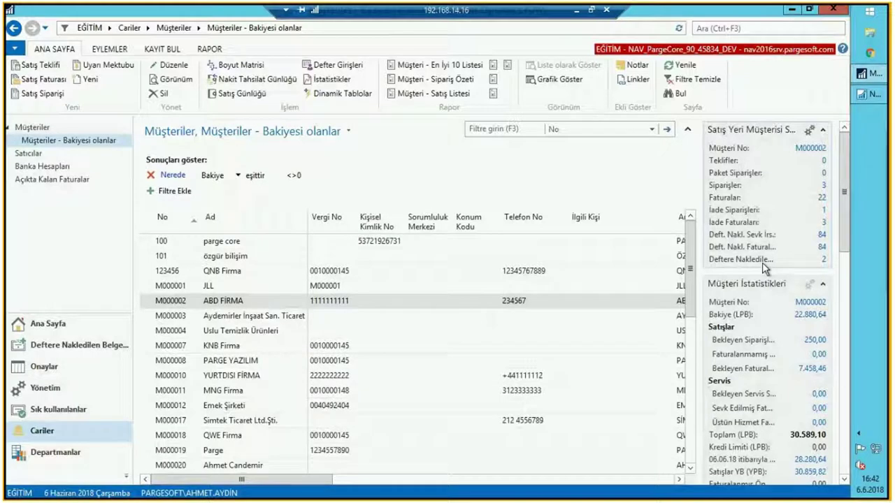
{"action": "left_click_drag", "start_coordinate": [846, 229], "coordinate": [837, 457]}
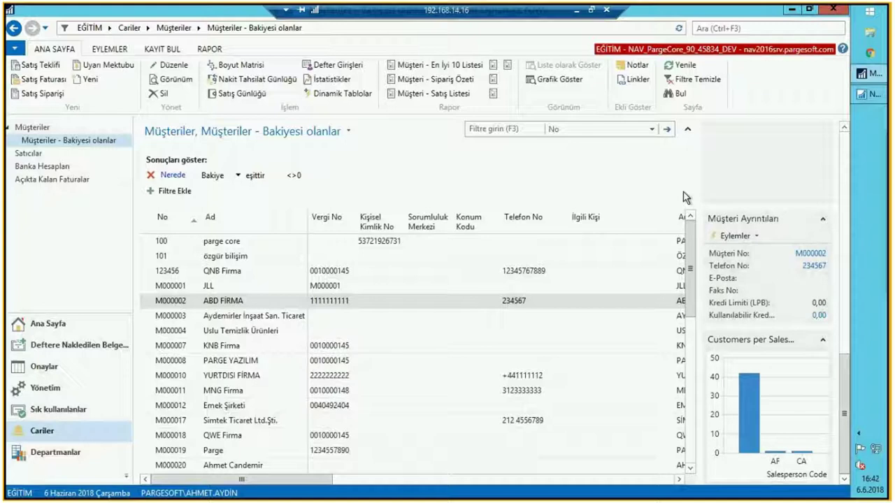
{"action": "left_click_drag", "start_coordinate": [697, 192], "coordinate": [668, 176]}
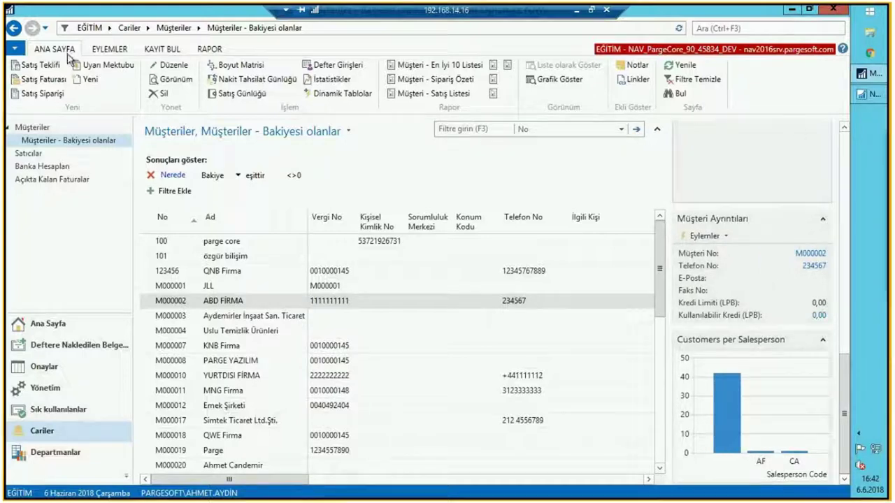
- Hide the FactBox pane (FactBox Bölmesi) of the customer list and select the JLL customer row
{"action": "left_click", "coordinate": [14, 49]}
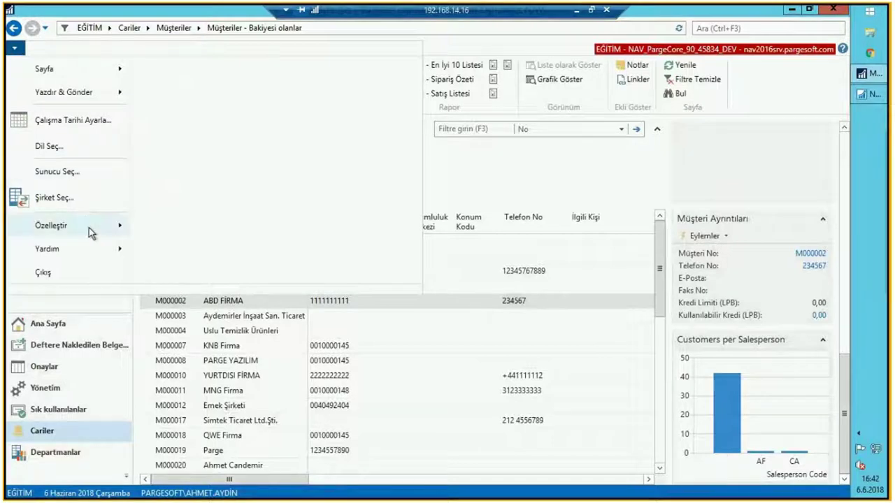
{"action": "mouse_move", "coordinate": [94, 224]}
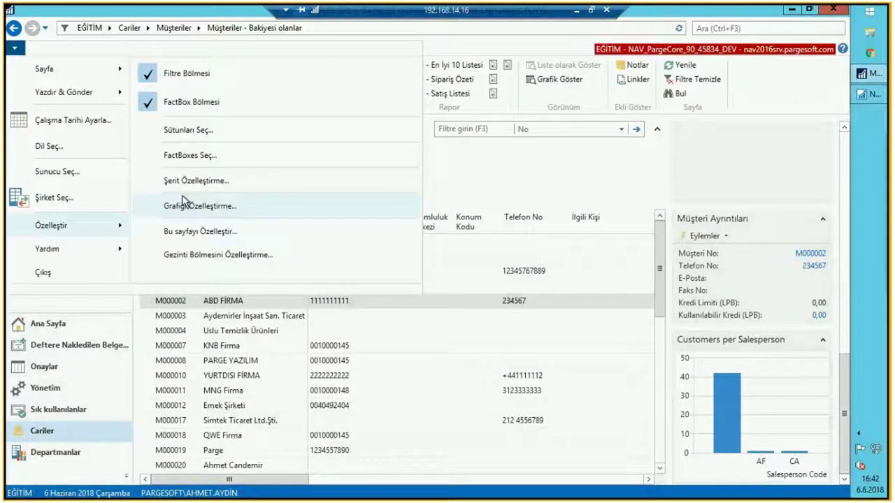
{"action": "left_click", "coordinate": [176, 104]}
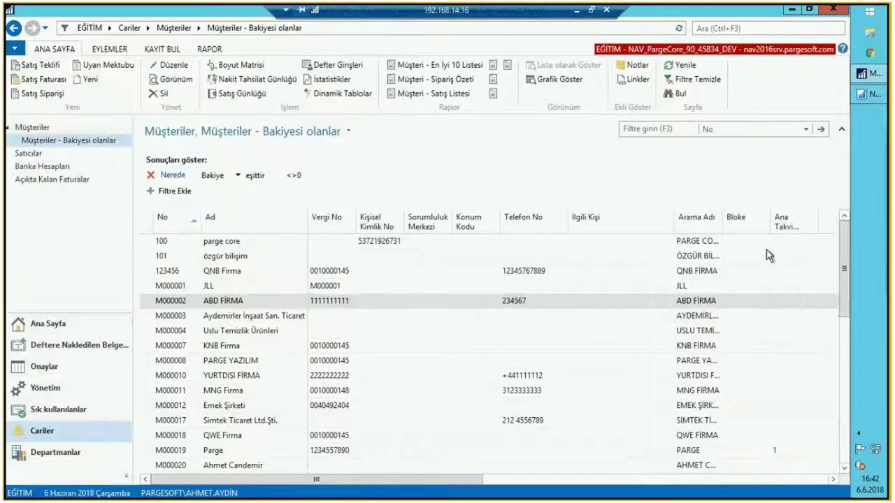
{"action": "left_click", "coordinate": [392, 283]}
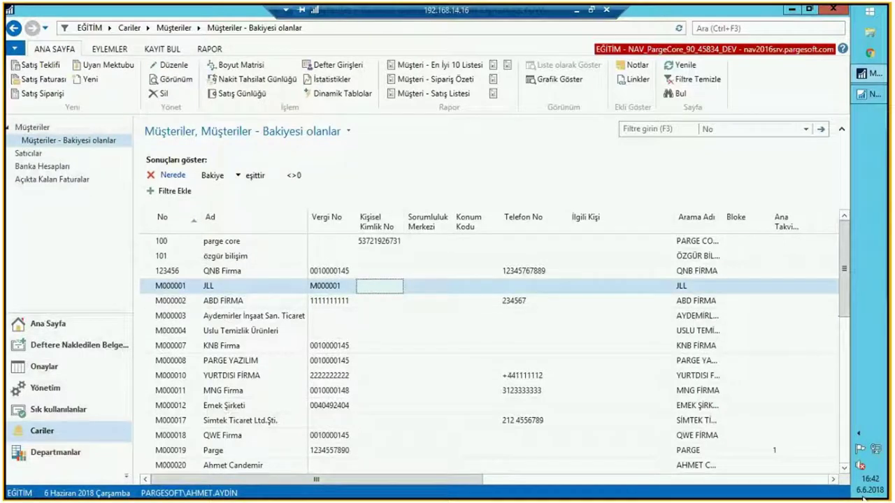
- Show the customer list's FactBox pane again and bring its first FactBoxes into view
{"action": "left_click", "coordinate": [14, 48]}
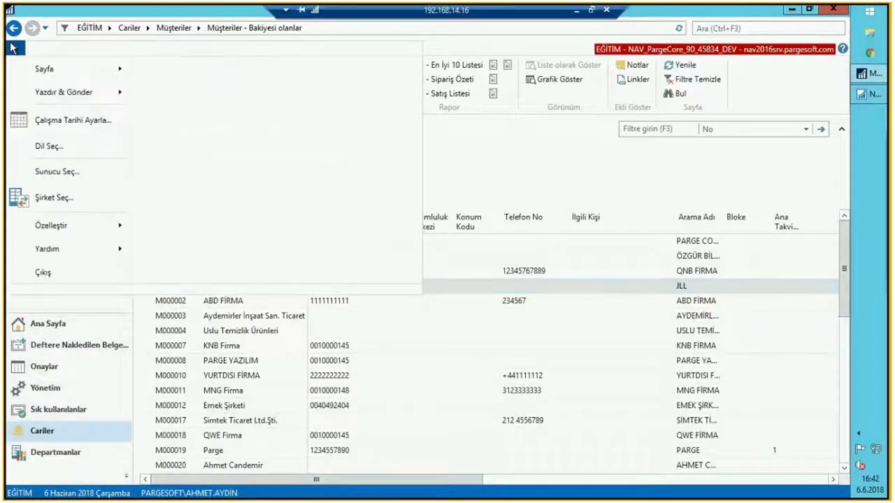
{"action": "mouse_move", "coordinate": [110, 223]}
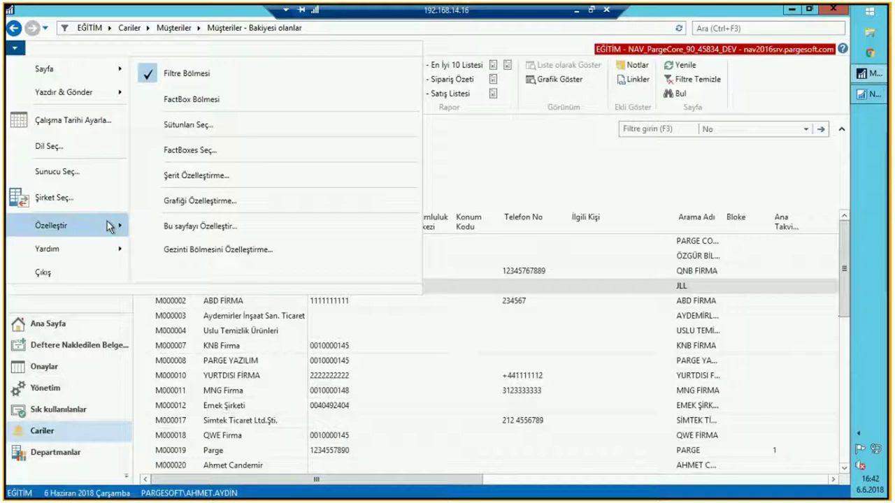
{"action": "left_click", "coordinate": [191, 99]}
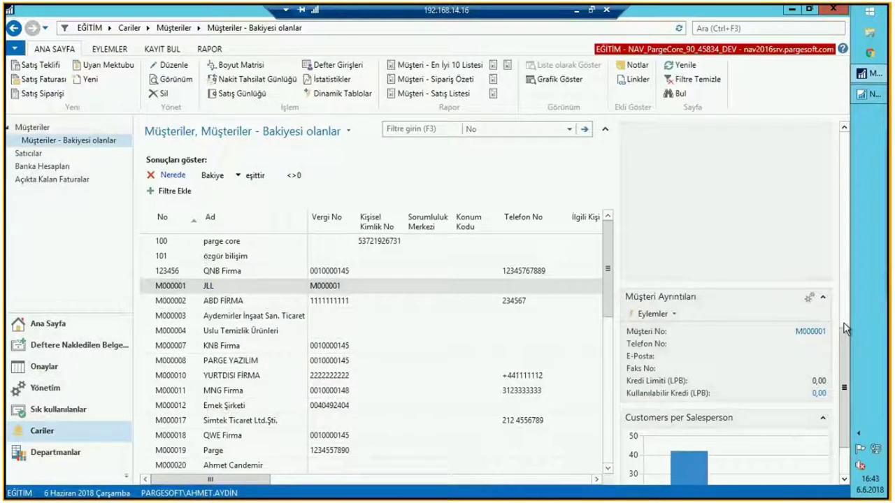
{"action": "left_click", "coordinate": [847, 288]}
{"action": "left_click_drag", "start_coordinate": [849, 287], "coordinate": [849, 212]}
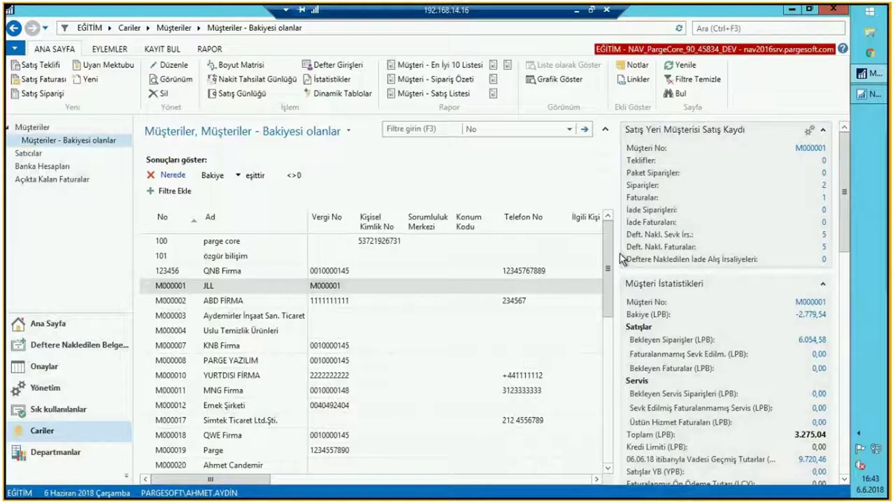
- Hide the filter pane (Filtre Bölmesi) of the customer list and select customer 101
{"action": "left_click", "coordinate": [14, 49]}
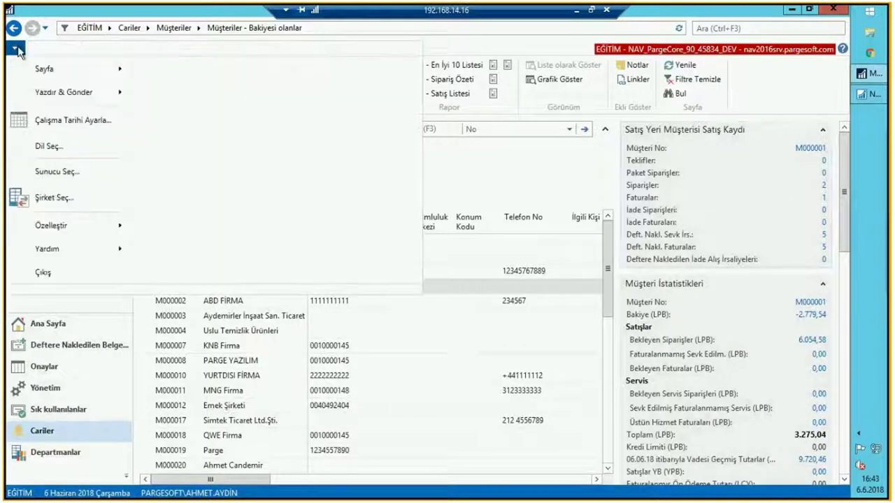
{"action": "mouse_move", "coordinate": [113, 236]}
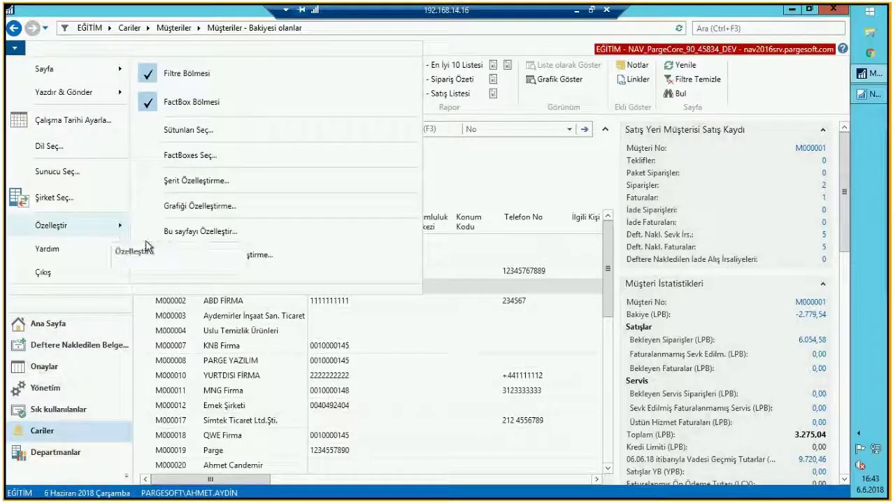
{"action": "key", "text": "Escape"}
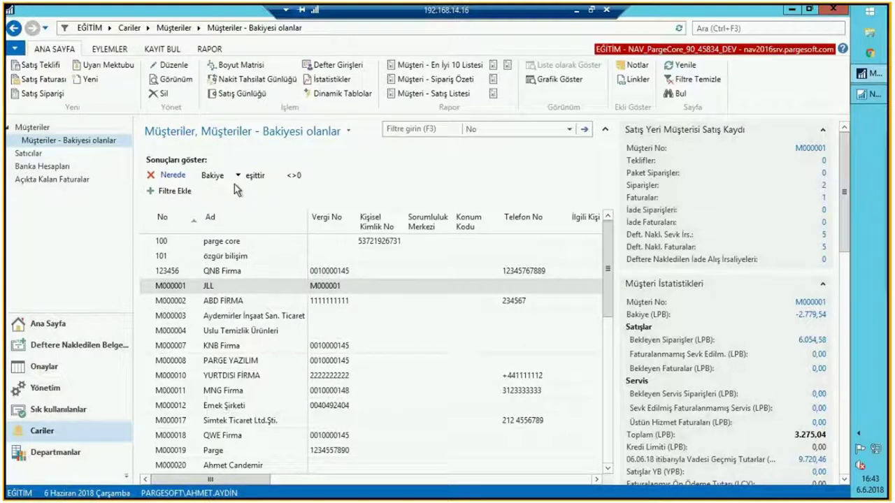
{"action": "left_click", "coordinate": [14, 48]}
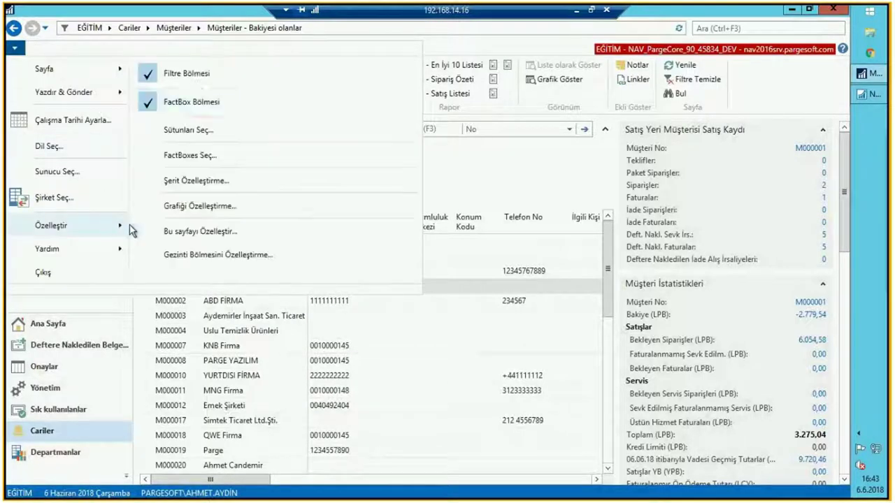
{"action": "left_click", "coordinate": [203, 84]}
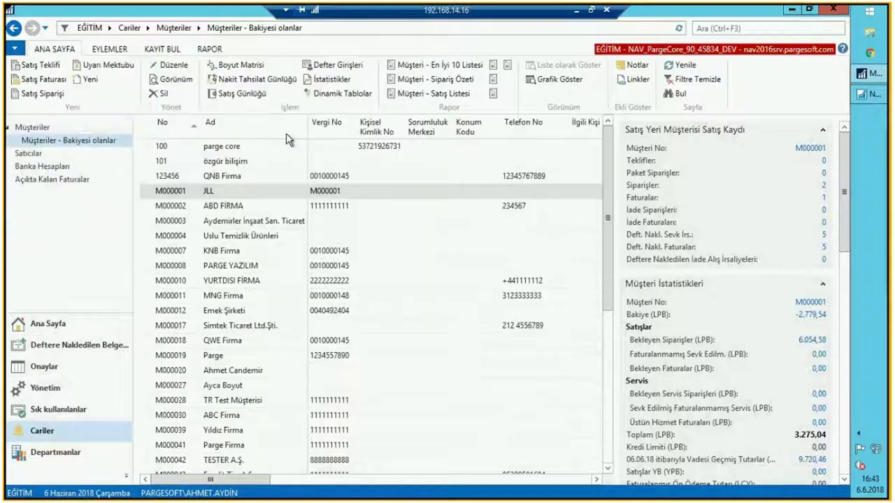
{"action": "left_click", "coordinate": [252, 176]}
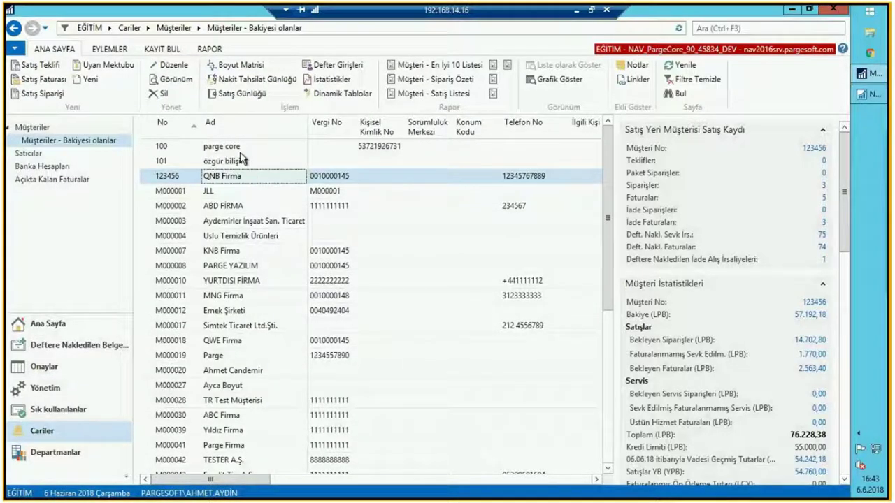
{"action": "left_click", "coordinate": [203, 162]}
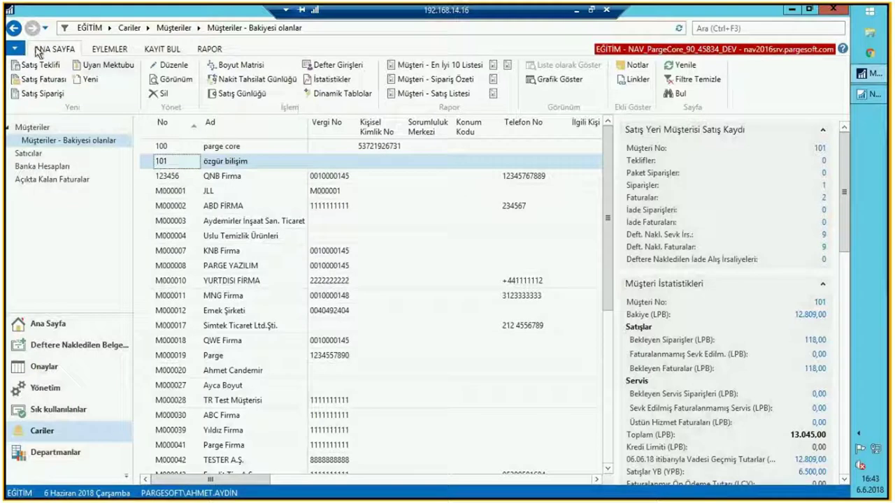
- Show the customer list's filter pane again and select the QNB Firma row
{"action": "left_click", "coordinate": [14, 48]}
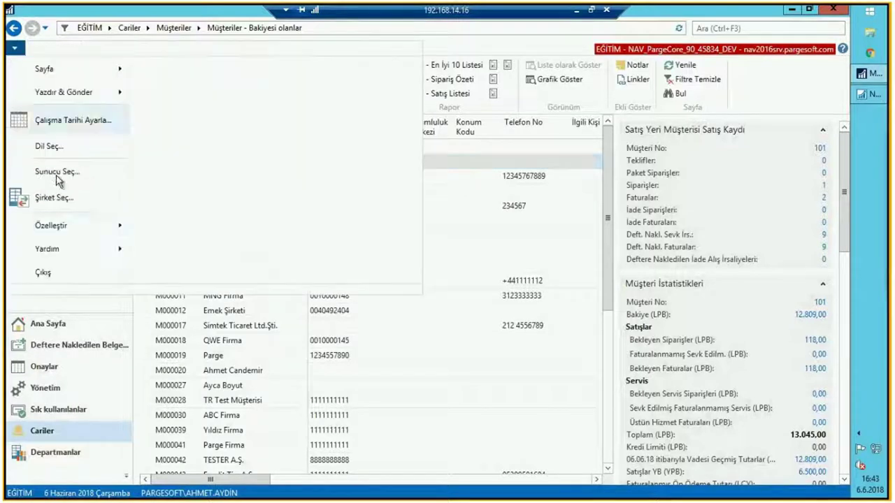
{"action": "left_click", "coordinate": [89, 232]}
{"action": "left_click", "coordinate": [203, 70]}
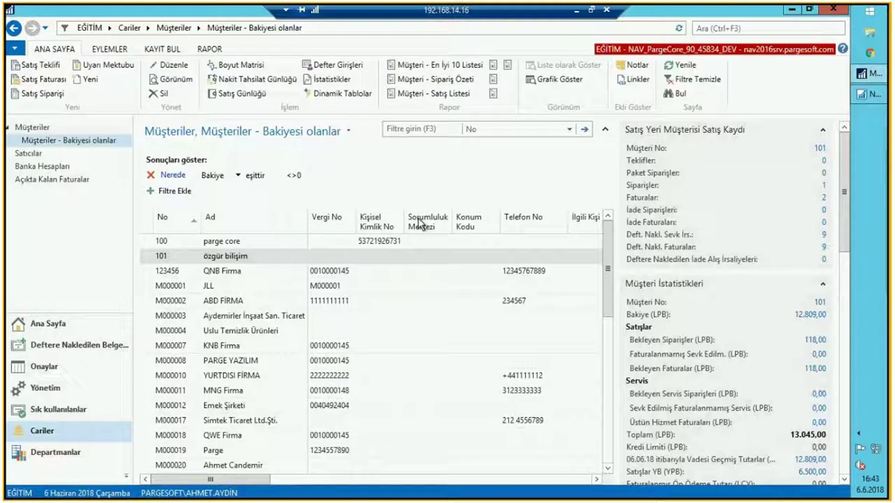
{"action": "left_click", "coordinate": [371, 269]}
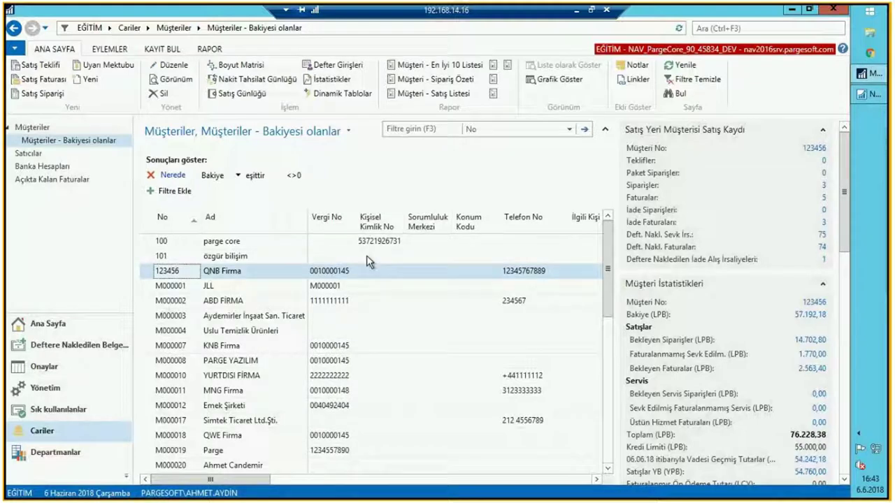
- Review the display options in the customer list's page customization, then close it without making changes
{"action": "left_click", "coordinate": [16, 52]}
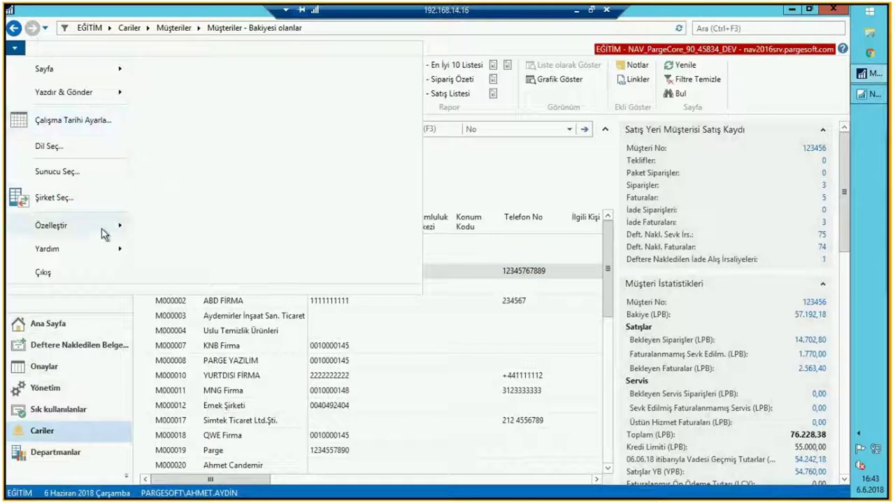
{"action": "mouse_move", "coordinate": [96, 225]}
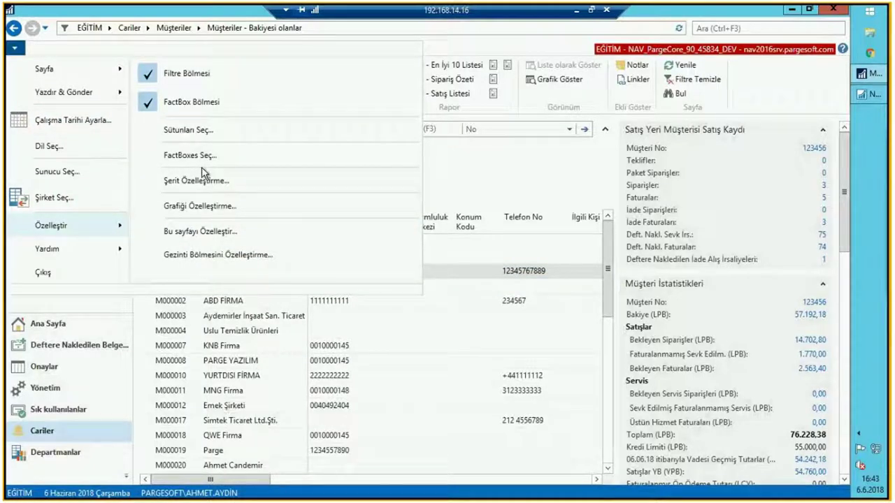
{"action": "left_click", "coordinate": [238, 230]}
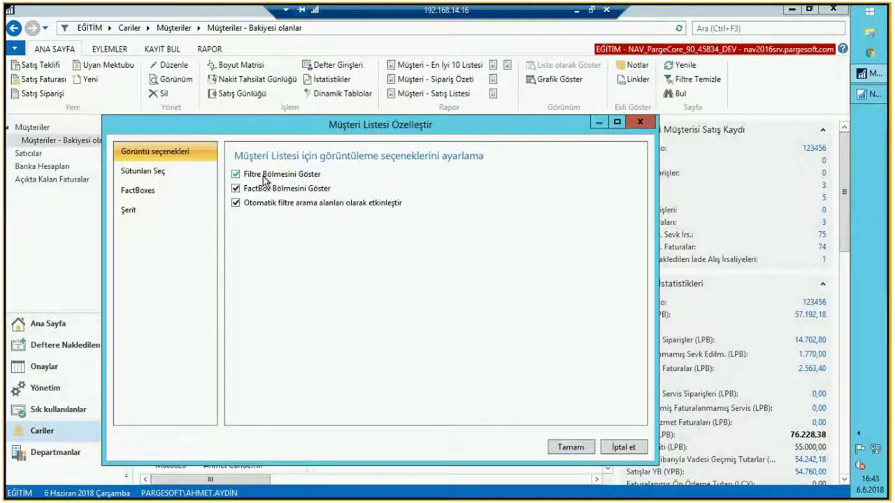
{"action": "left_click", "coordinate": [640, 123]}
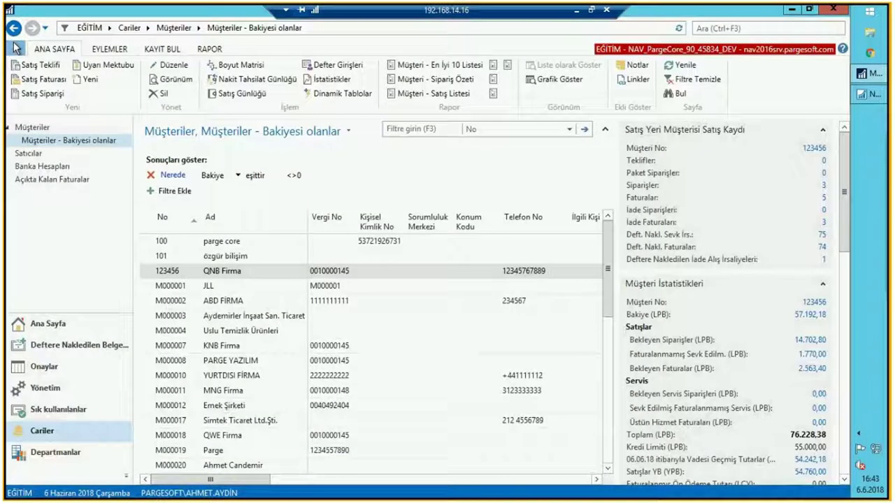
- Open the ribbon customization (Şerit Özelleştirme) for the customer list and select Kayıt Bul among the shown actions
{"action": "left_click", "coordinate": [15, 47]}
{"action": "mouse_move", "coordinate": [45, 224]}
{"action": "left_click", "coordinate": [206, 183]}
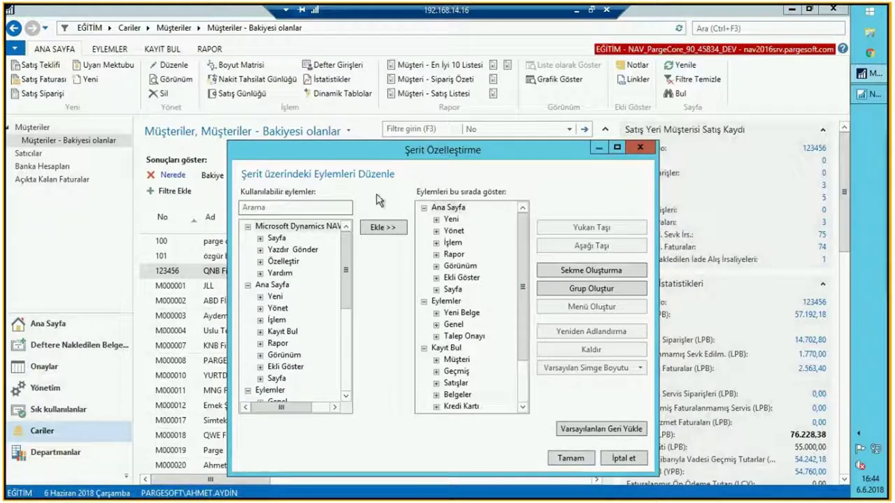
{"action": "left_click", "coordinate": [460, 349]}
{"action": "scroll", "coordinate": [478, 340], "scroll_direction": "down", "scroll_amount": 2}
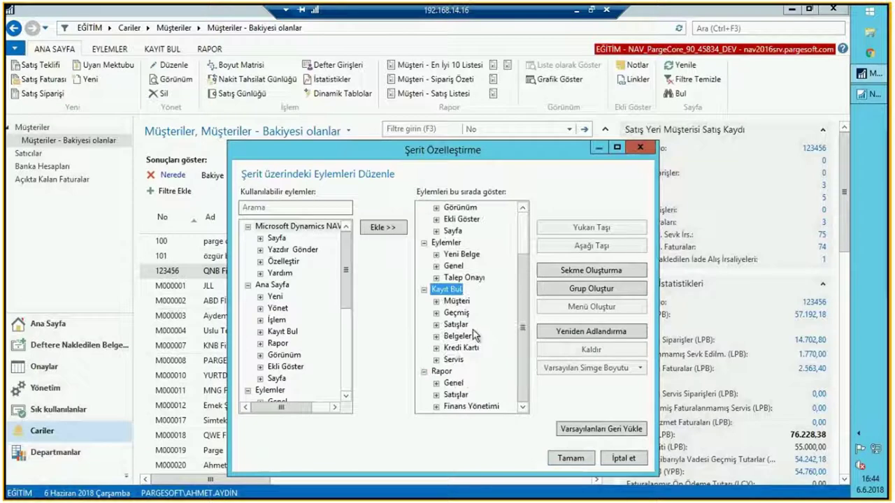
- Examine the actions in the Satışlar and Genel groups of Rapor, and select Rapor
{"action": "left_click", "coordinate": [441, 371]}
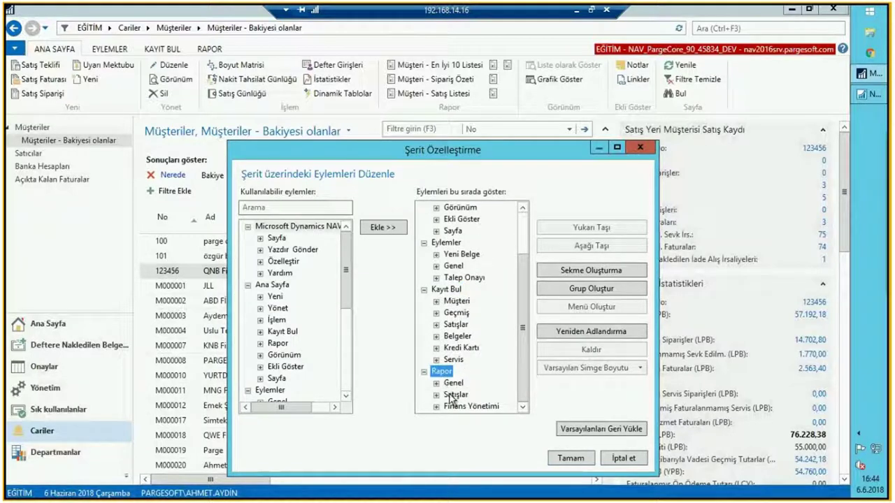
{"action": "left_click", "coordinate": [453, 395]}
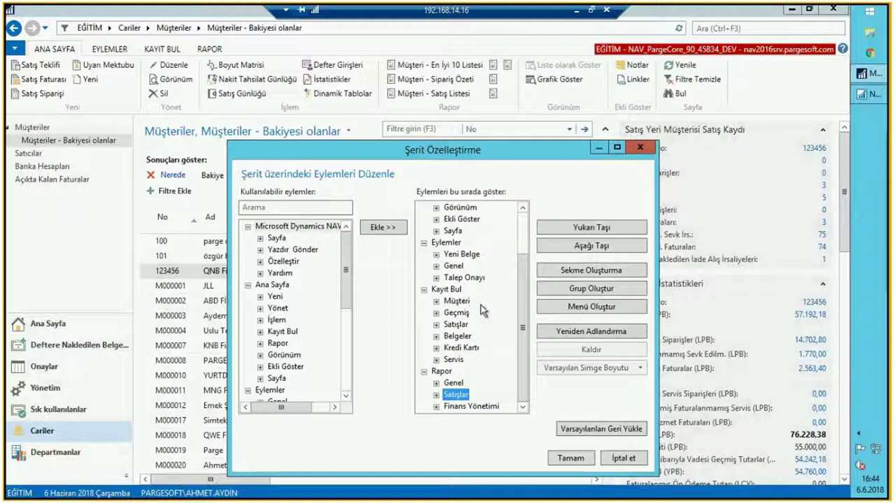
{"action": "left_click", "coordinate": [445, 372]}
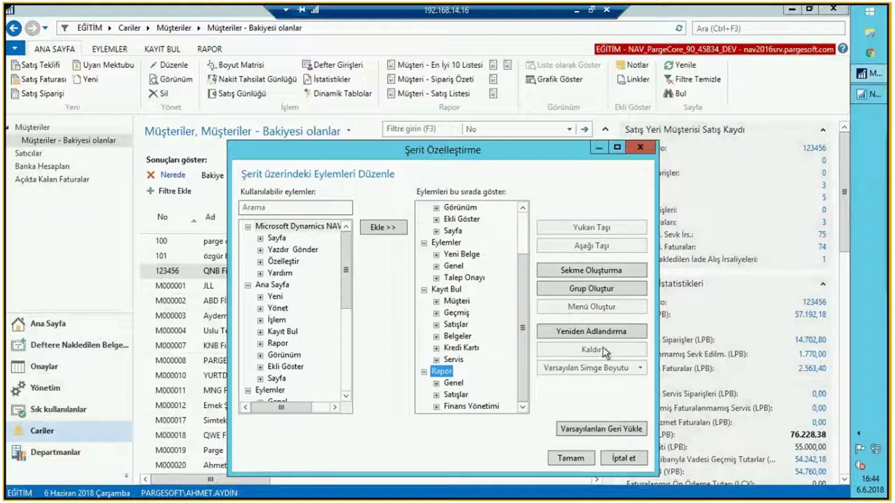
{"action": "left_click", "coordinate": [454, 393]}
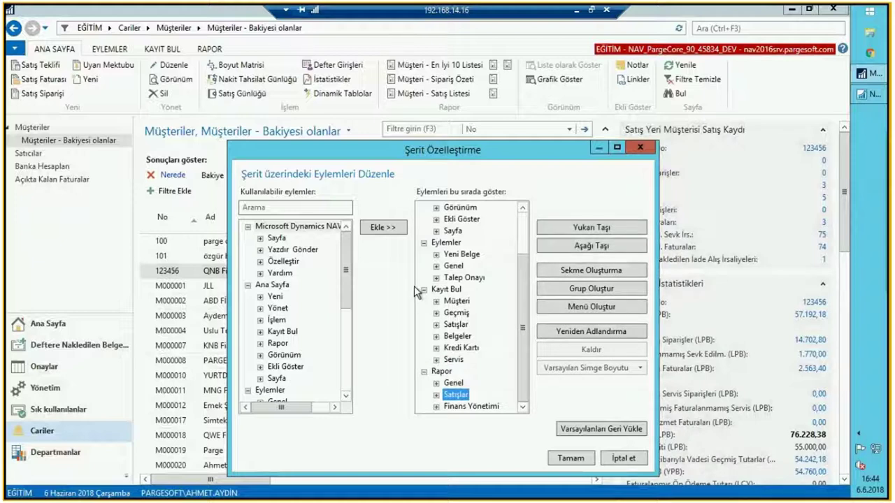
{"action": "double_click", "coordinate": [453, 394]}
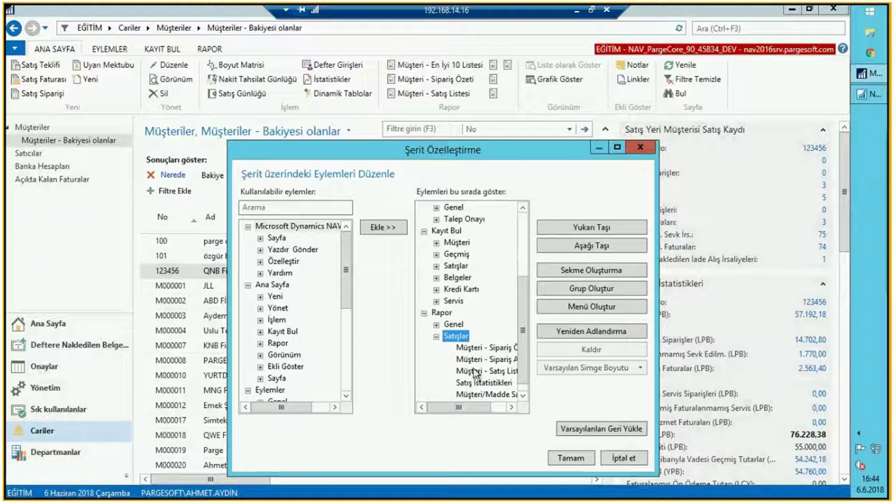
{"action": "left_click", "coordinate": [475, 371]}
{"action": "left_click", "coordinate": [478, 383]}
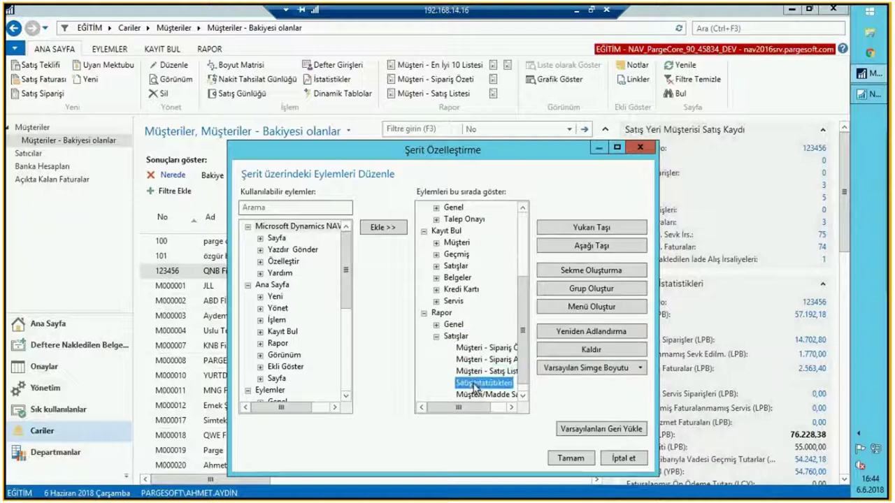
{"action": "left_click", "coordinate": [453, 338]}
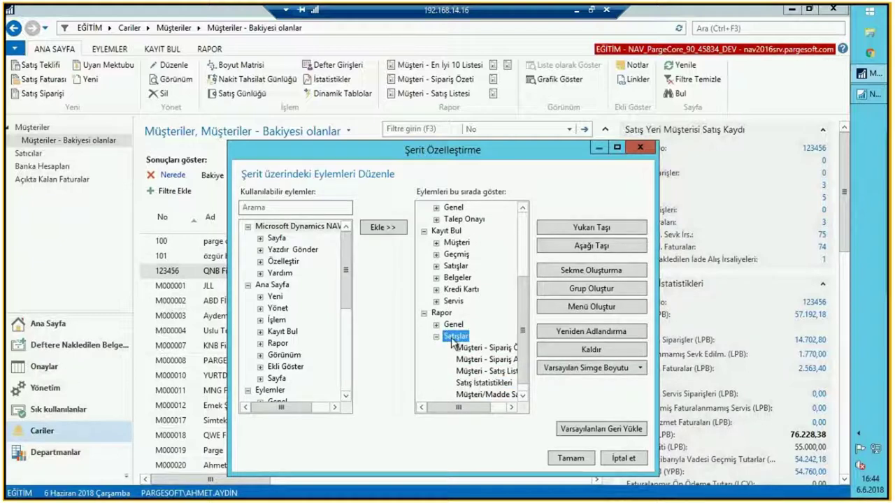
{"action": "left_click", "coordinate": [436, 324]}
{"action": "left_click", "coordinate": [441, 312]}
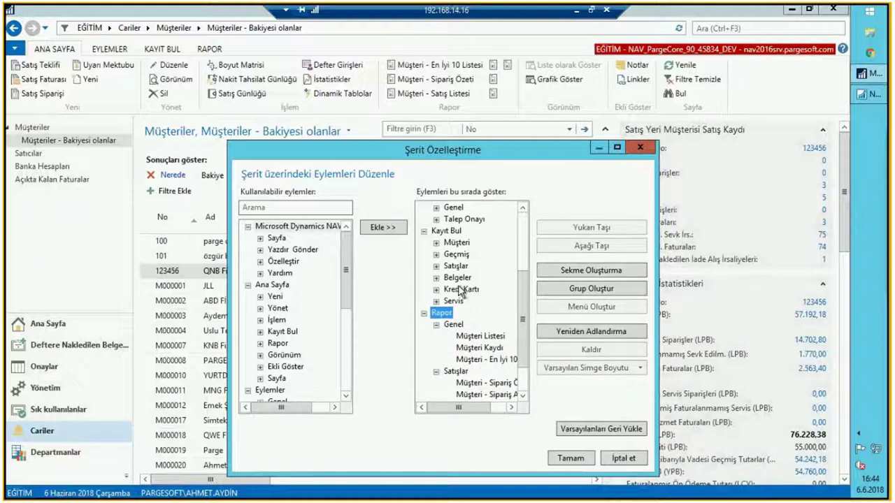
- Review the actions in the Genel group of Rapor and the tabs above it, then close the ribbon customization without saving changes
{"action": "left_click", "coordinate": [475, 348]}
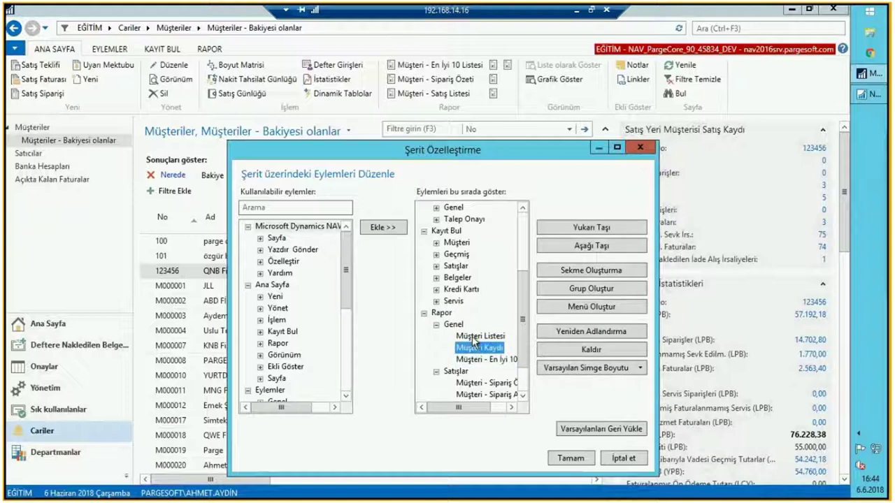
{"action": "left_click", "coordinate": [473, 338]}
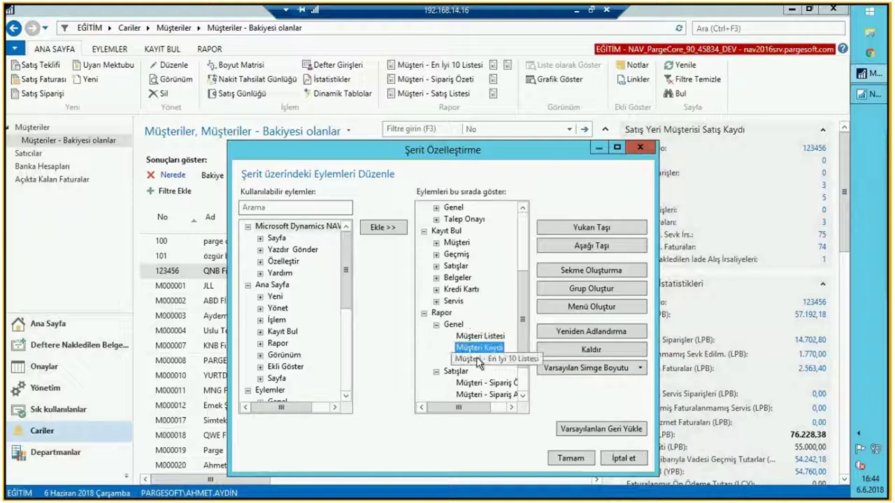
{"action": "left_click", "coordinate": [480, 348]}
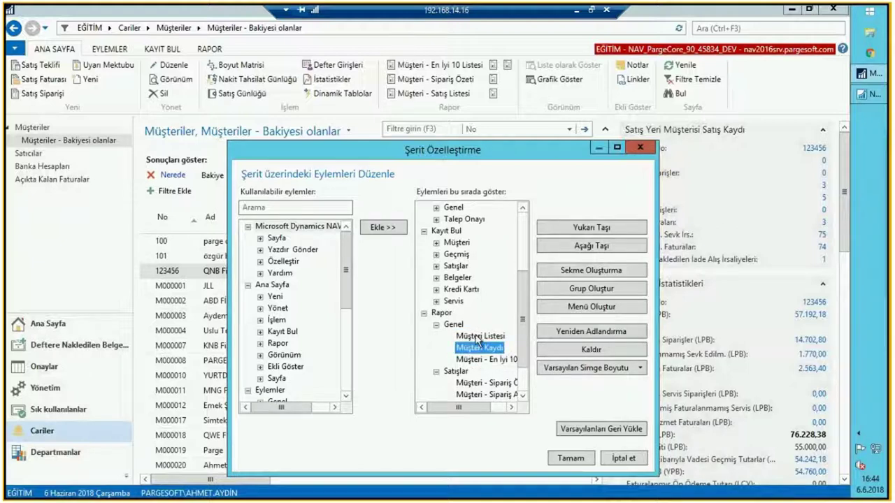
{"action": "left_click", "coordinate": [479, 336]}
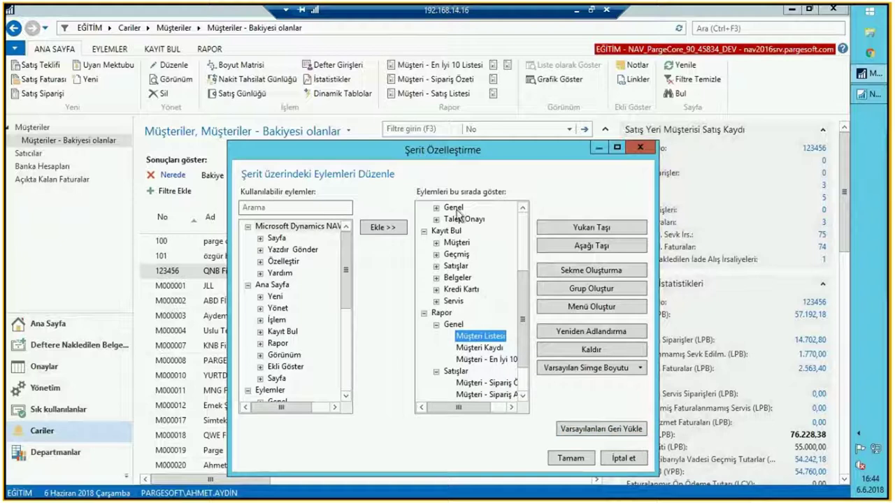
{"action": "left_click", "coordinate": [524, 248]}
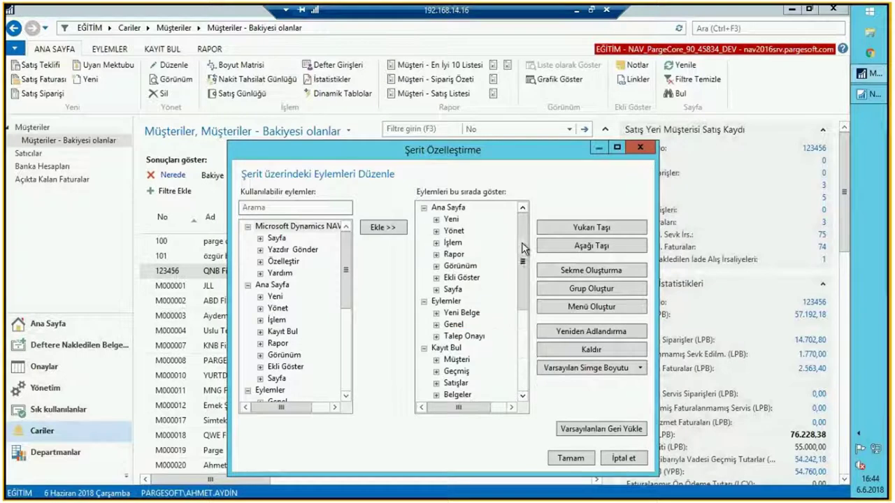
{"action": "left_click", "coordinate": [617, 458]}
- Narrow the FactBox pane beside the customer list and open the customer card of JLL
{"action": "key", "text": "Down"}
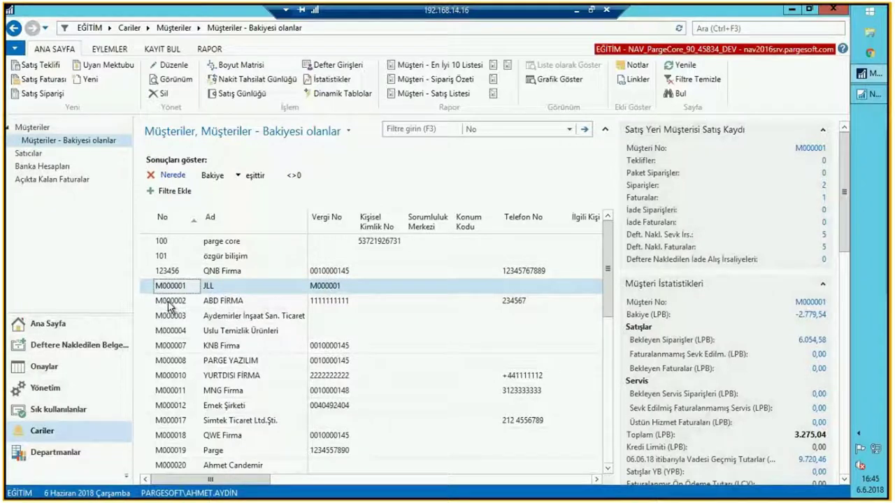
{"action": "left_click", "coordinate": [165, 302]}
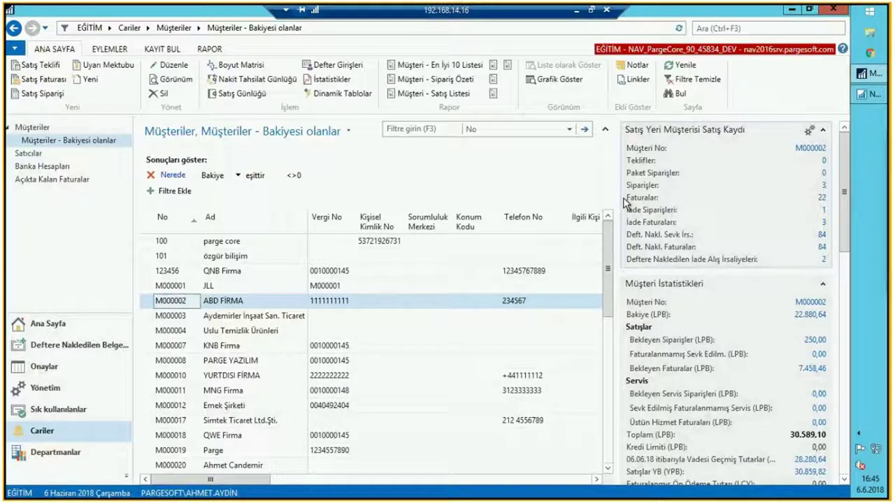
{"action": "left_click_drag", "start_coordinate": [624, 201], "coordinate": [672, 214]}
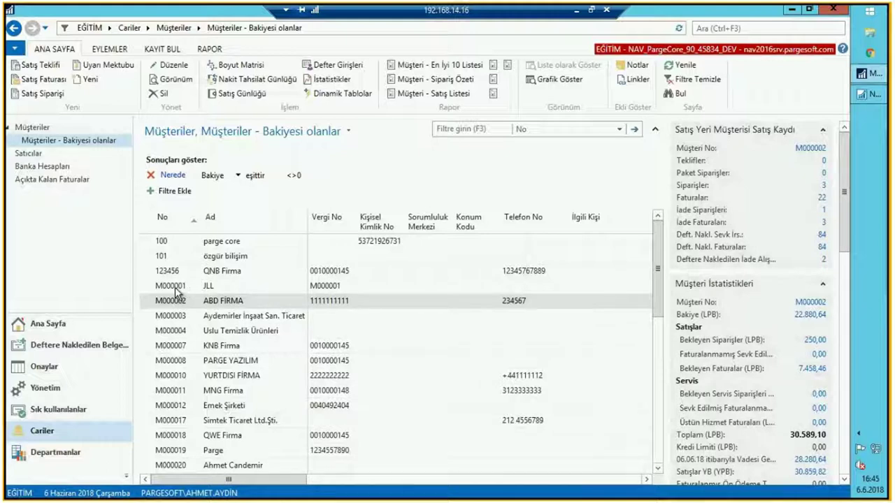
{"action": "double_click", "coordinate": [175, 287]}
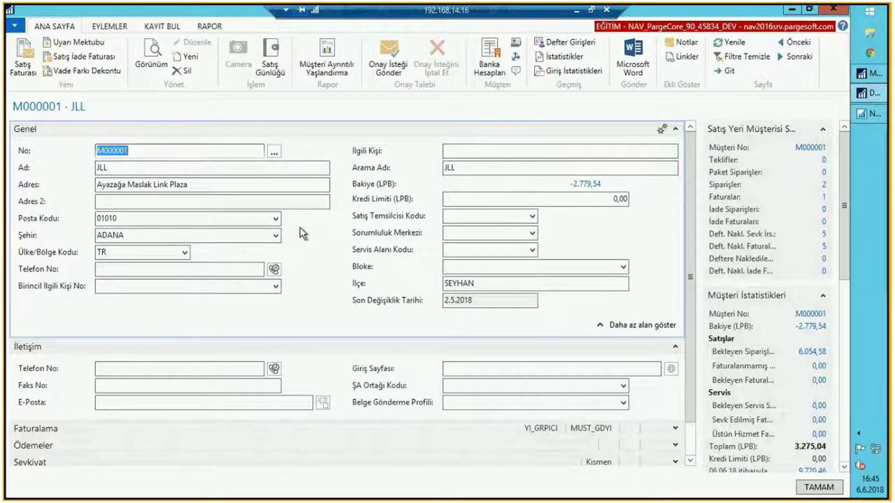
- Examine the fields in the Genel FastTab of the customer card by moving through them
{"action": "key", "text": "Tab"}
{"action": "key", "text": "shift+Tab"}
{"action": "key", "text": "shift+Tab"}
{"action": "key", "text": "shift+Tab"}
{"action": "key", "text": "shift+Tab"}
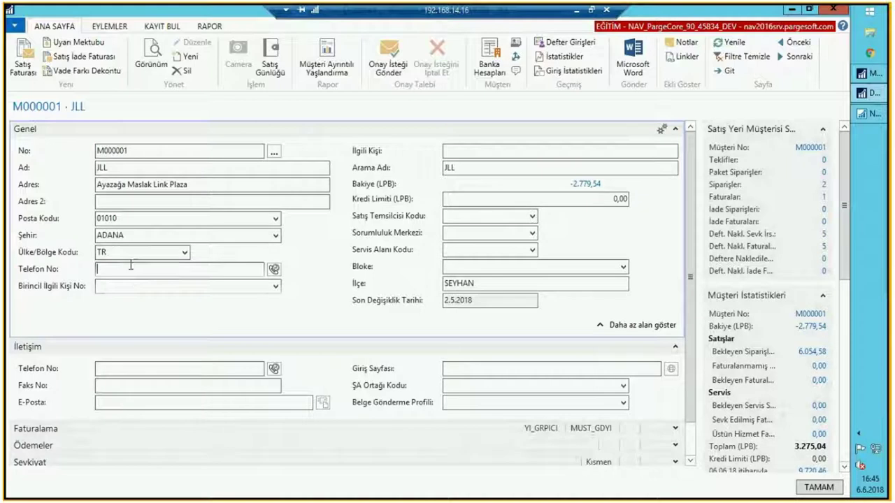
{"action": "key", "text": "shift+Tab"}
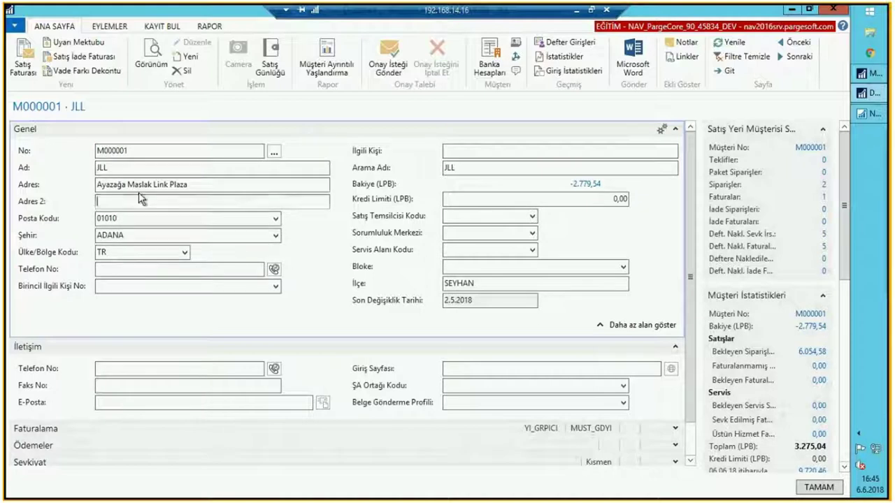
{"action": "key", "text": "shift+Tab"}
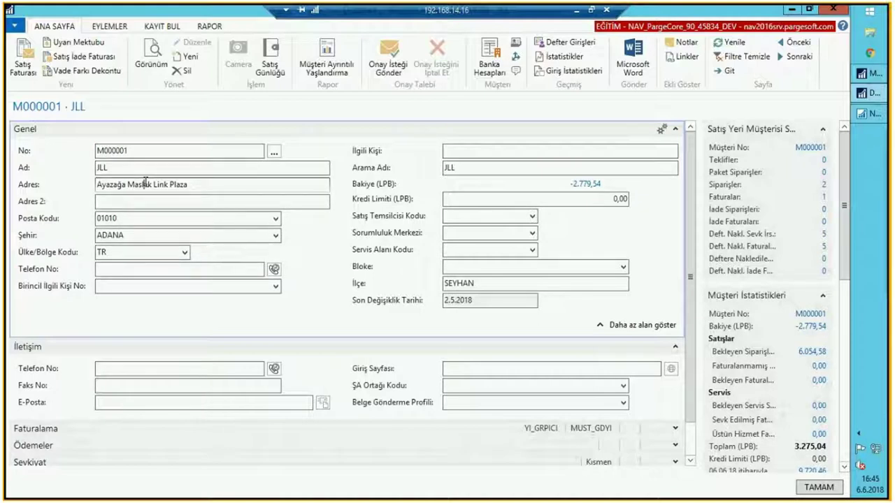
- Collapse the Genel and İletişim FastTabs on the customer card, and expand Genel again
{"action": "left_click", "coordinate": [115, 129]}
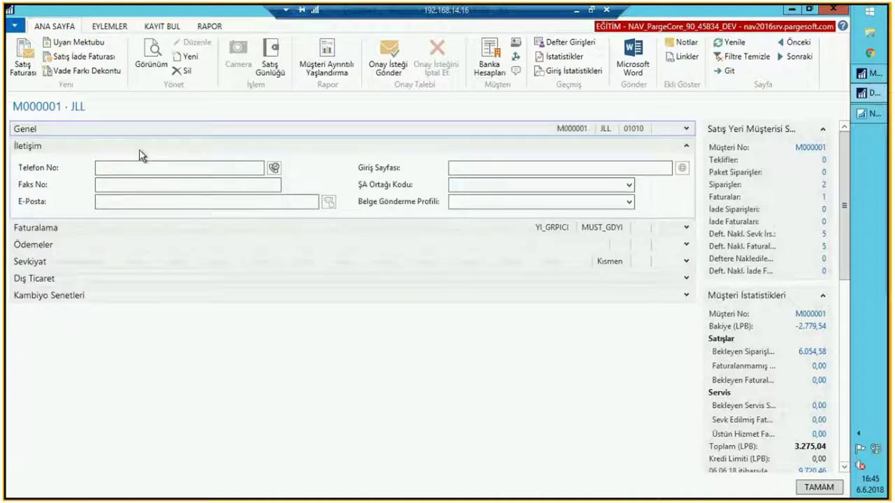
{"action": "left_click", "coordinate": [140, 152]}
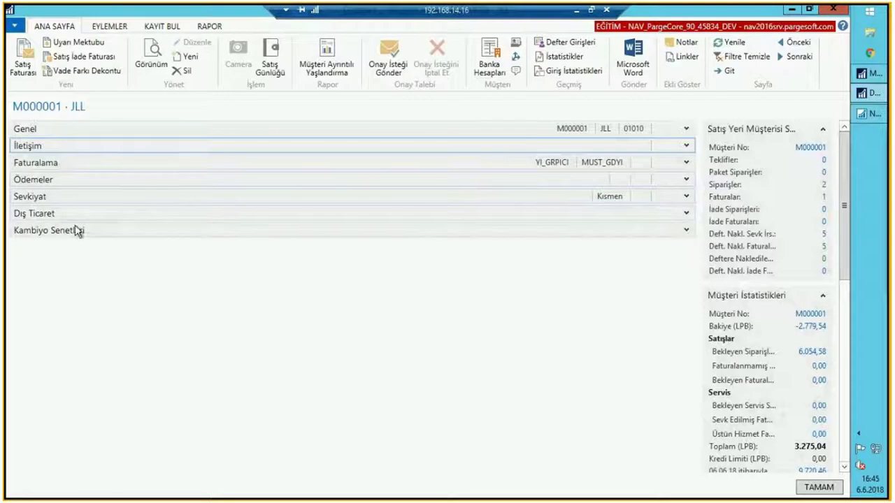
{"action": "left_click", "coordinate": [110, 131]}
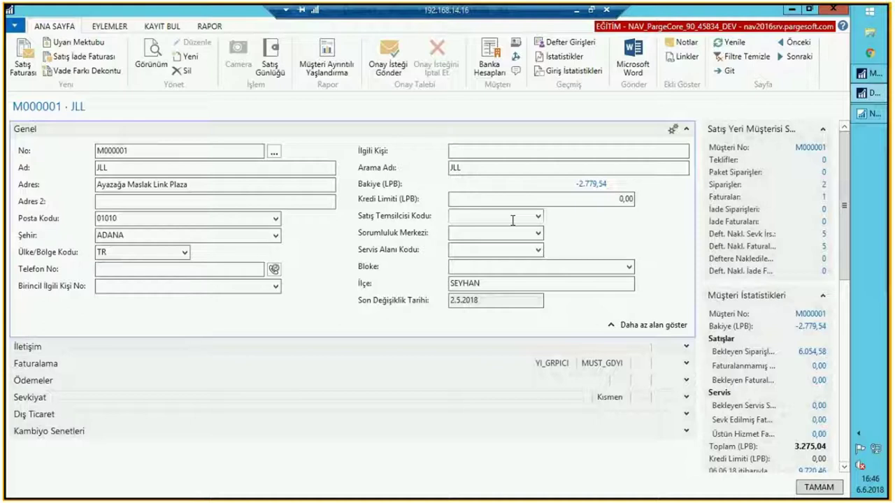
- Show fewer fields in the Genel FastTab and place the cursor in the No field
{"action": "left_click", "coordinate": [471, 203]}
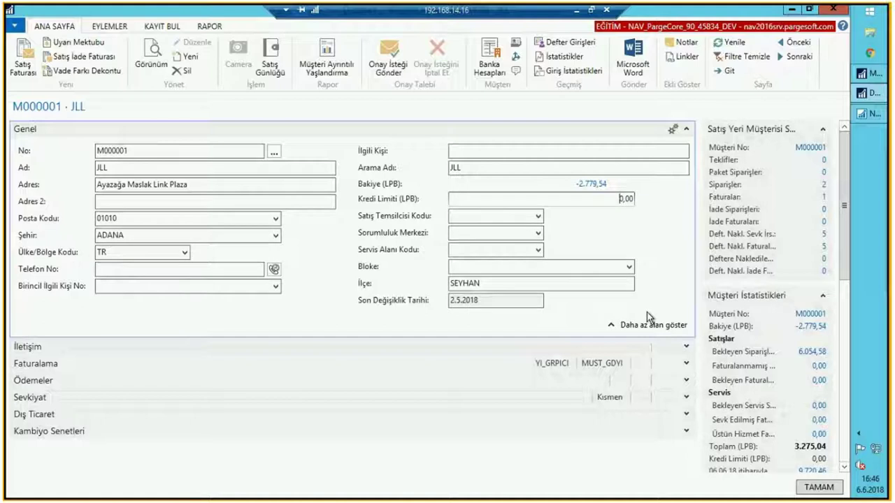
{"action": "left_click", "coordinate": [649, 323]}
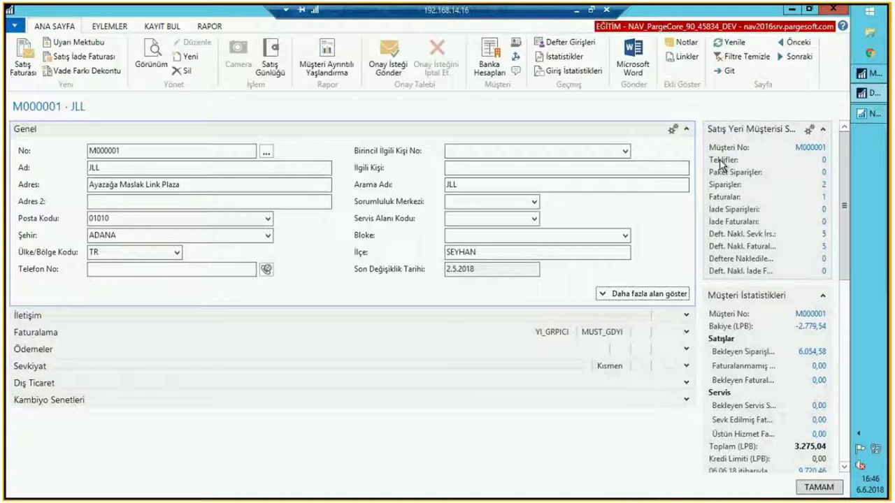
{"action": "left_click", "coordinate": [124, 153]}
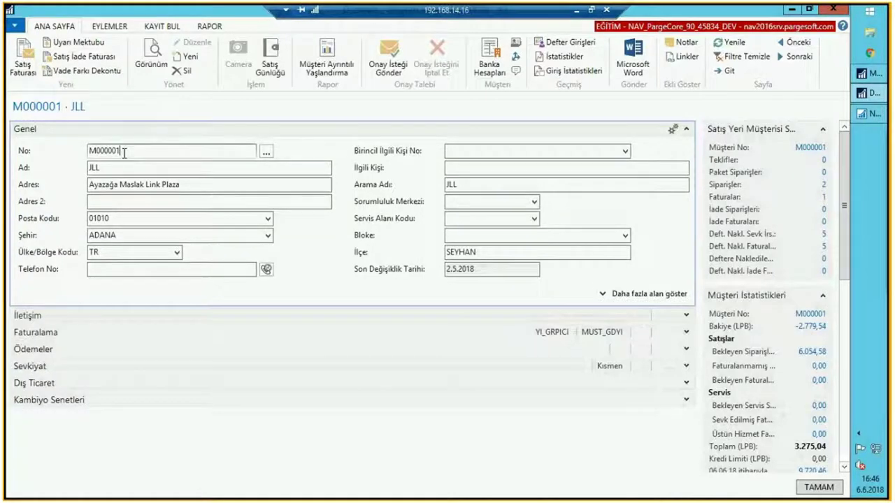
- Open the customer card's page customization at the FastTabs settings and move the dialog aside to reveal the card
{"action": "left_click", "coordinate": [14, 26]}
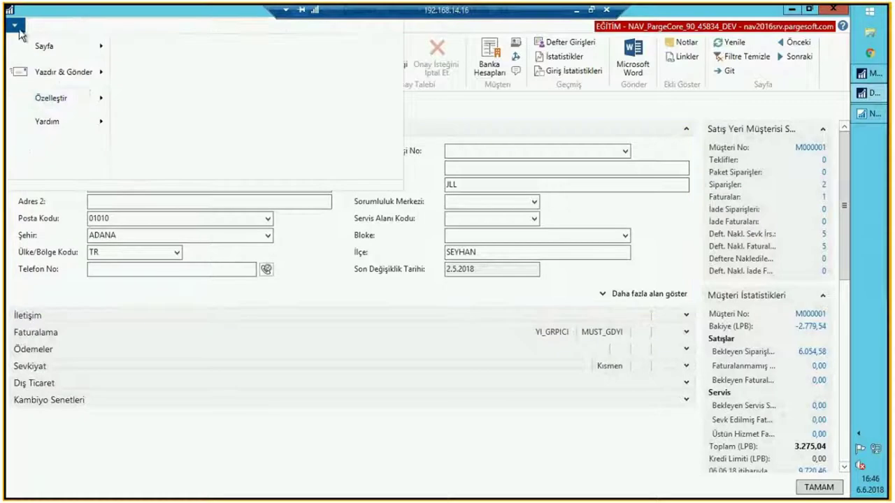
{"action": "mouse_move", "coordinate": [84, 111]}
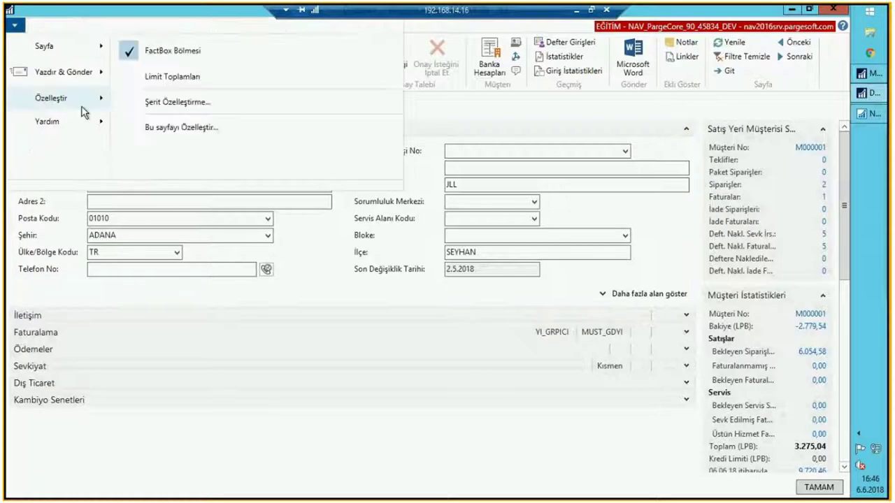
{"action": "left_click", "coordinate": [183, 135]}
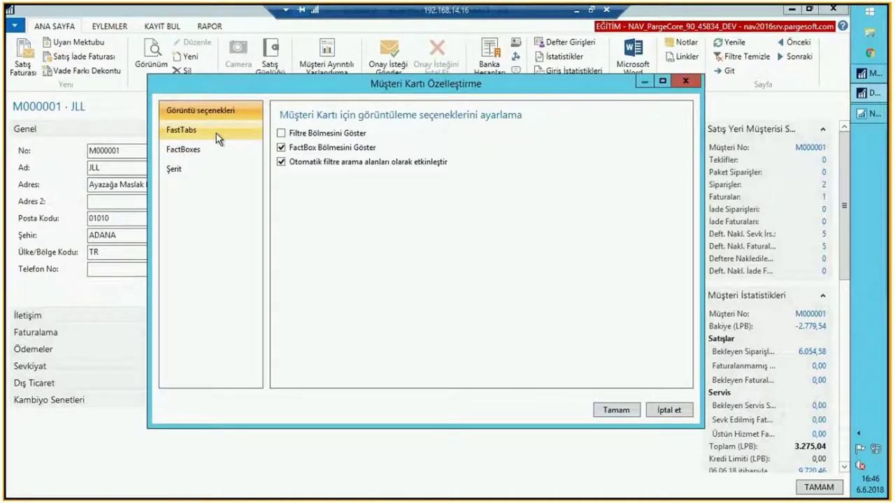
{"action": "left_click", "coordinate": [216, 133]}
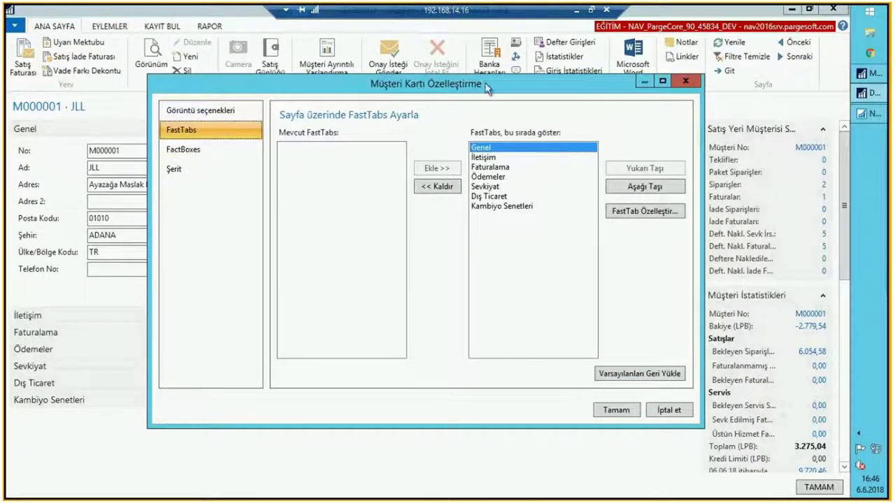
{"action": "left_click", "coordinate": [484, 158]}
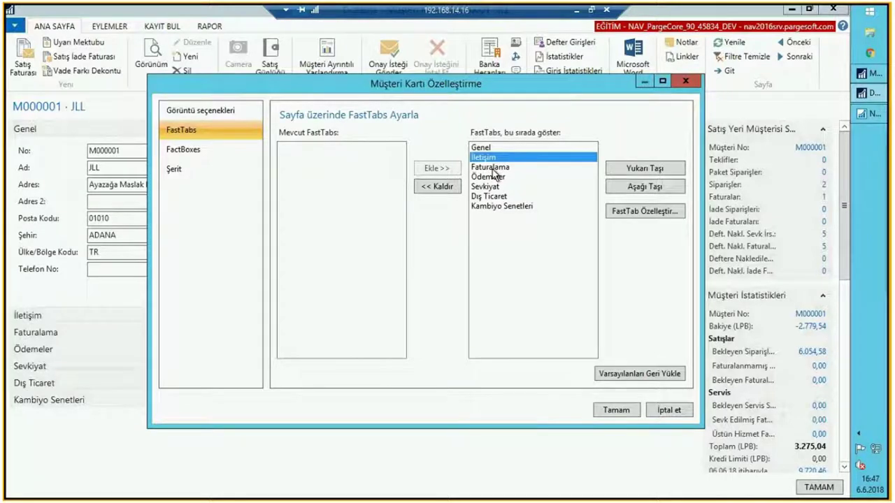
{"action": "left_click_drag", "start_coordinate": [514, 90], "coordinate": [596, 87]}
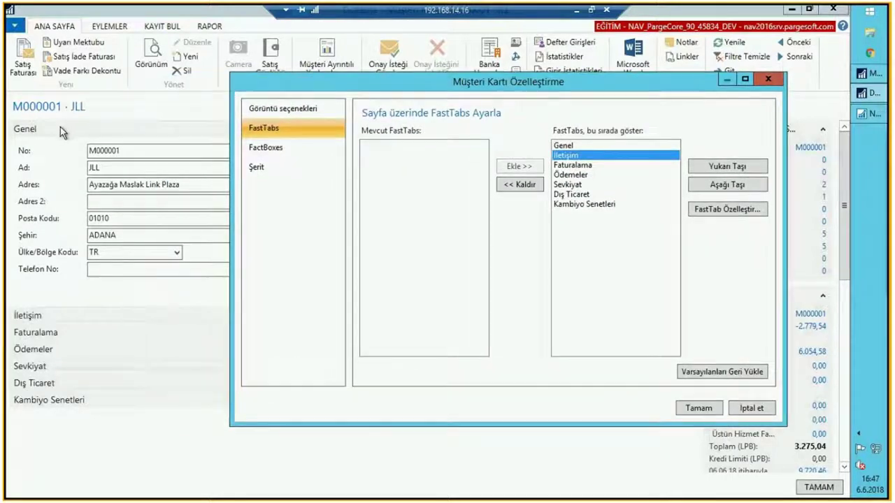
- Move the Faturalama FastTab above İletişim in the display order and apply the customization
{"action": "left_click", "coordinate": [580, 167]}
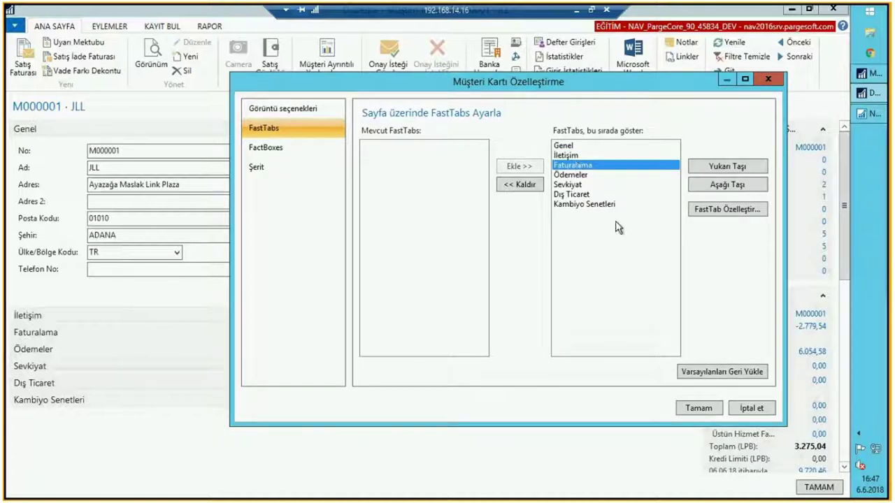
{"action": "left_click", "coordinate": [729, 168]}
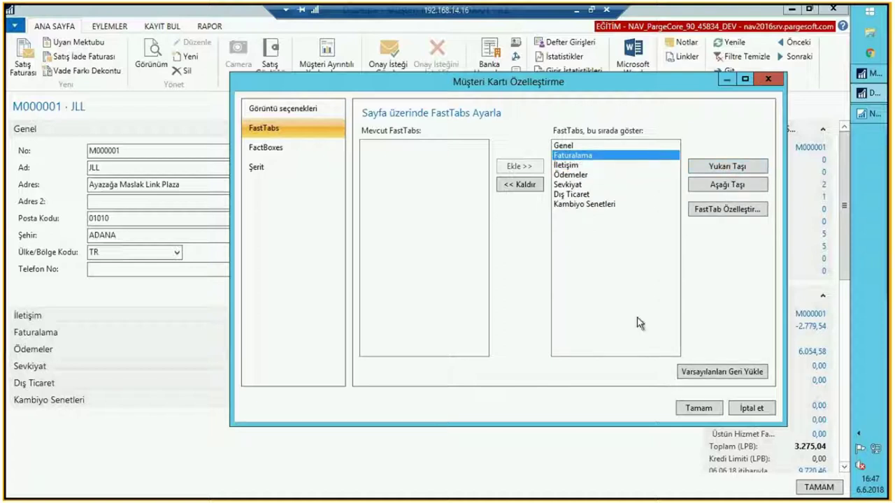
{"action": "left_click", "coordinate": [697, 411]}
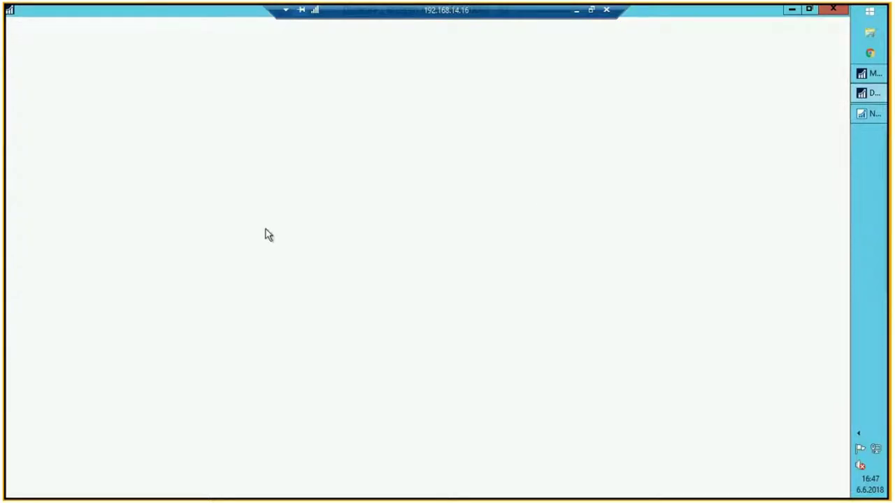
- Check the Faturalama FastTab's fields on the card, collapse it again, and expand Kambiyo Senetleri
{"action": "left_click", "coordinate": [59, 314]}
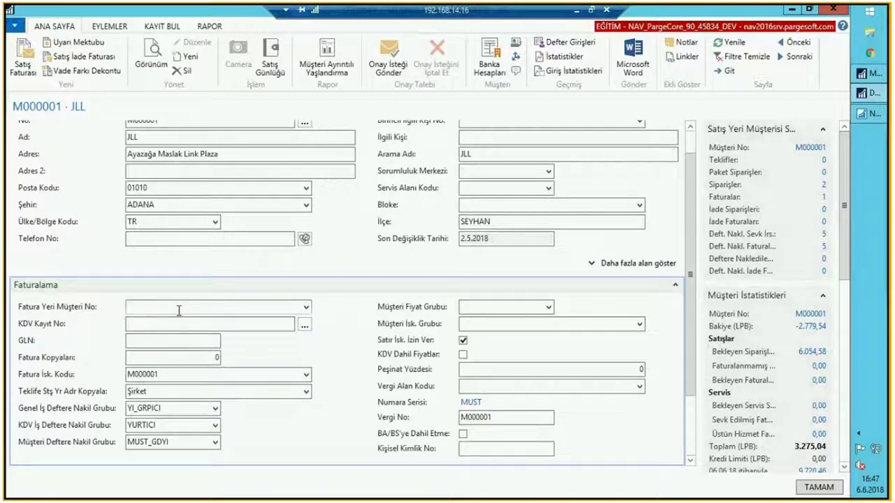
{"action": "scroll", "coordinate": [177, 309], "scroll_direction": "up", "scroll_amount": 1}
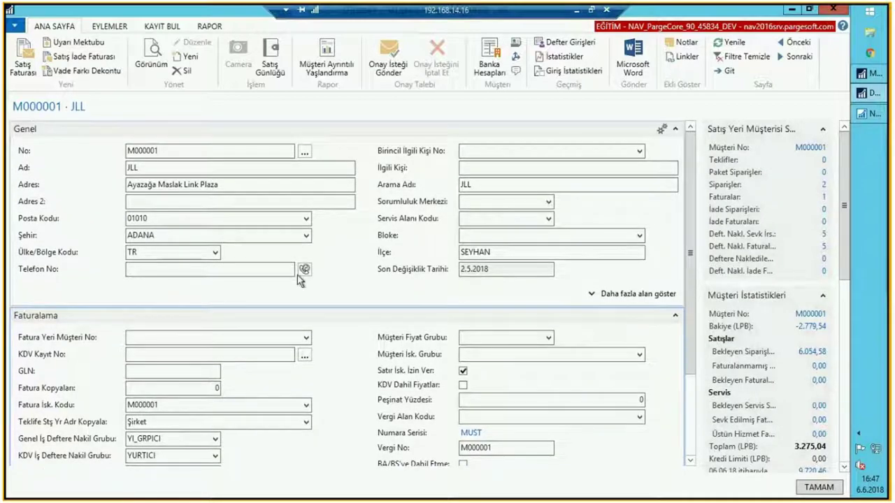
{"action": "left_click", "coordinate": [219, 317]}
{"action": "left_click", "coordinate": [112, 398]}
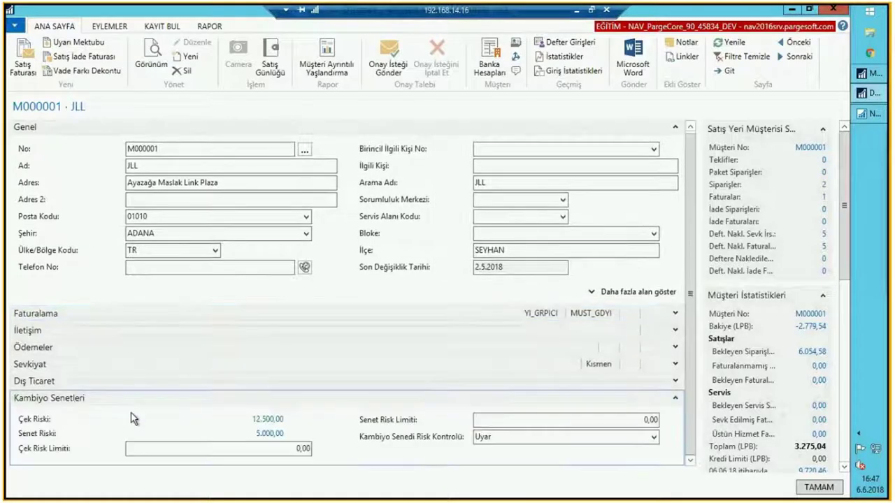
- Reopen the card's FastTabs customization and remove Kambiyo Senetleri from the shown FastTabs
{"action": "left_click", "coordinate": [15, 28]}
{"action": "mouse_move", "coordinate": [73, 122]}
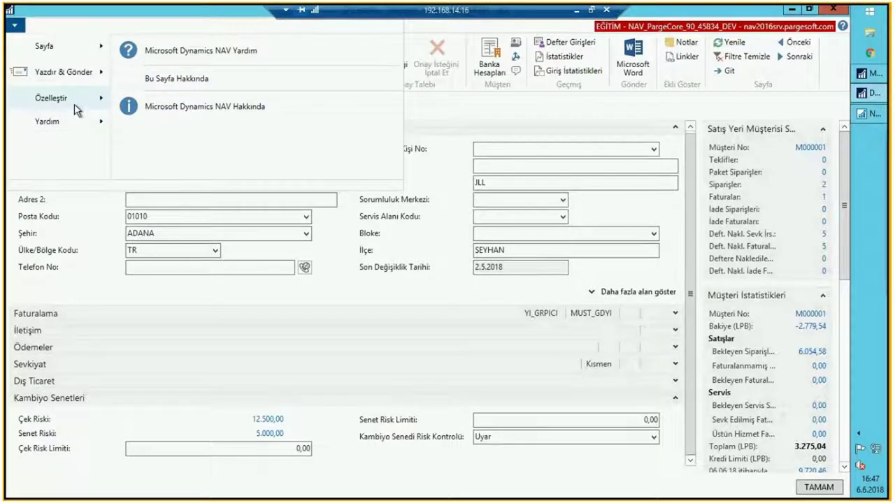
{"action": "mouse_move", "coordinate": [74, 103]}
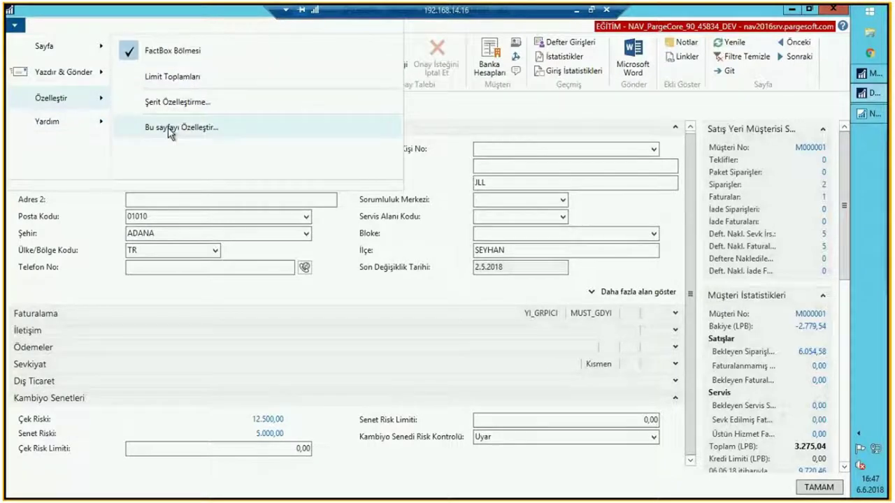
{"action": "left_click", "coordinate": [170, 132]}
{"action": "left_click", "coordinate": [253, 128]}
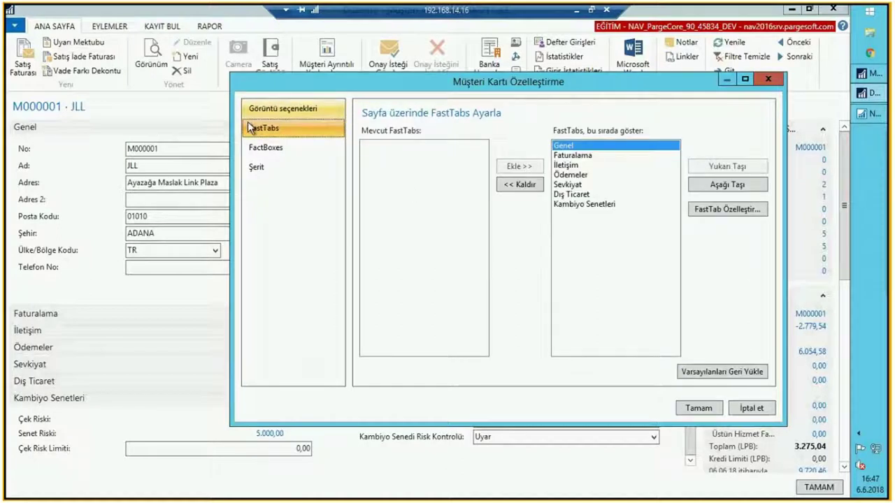
{"action": "left_click", "coordinate": [602, 205]}
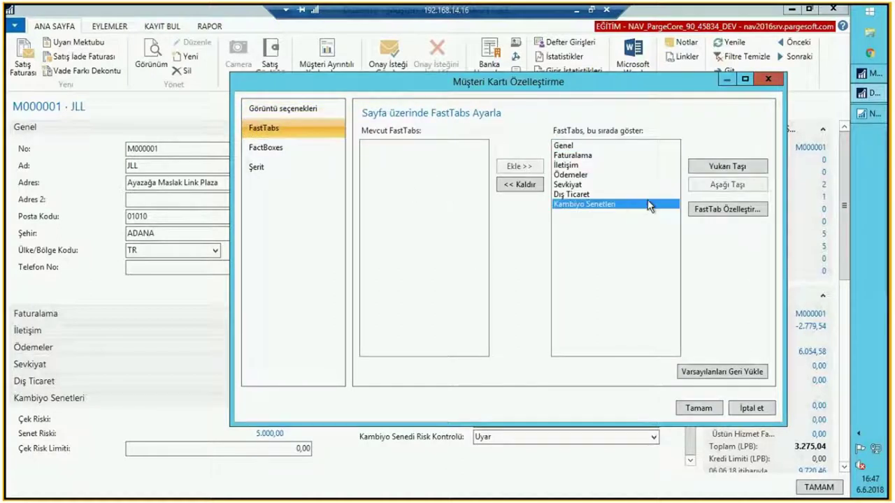
{"action": "left_click", "coordinate": [528, 185]}
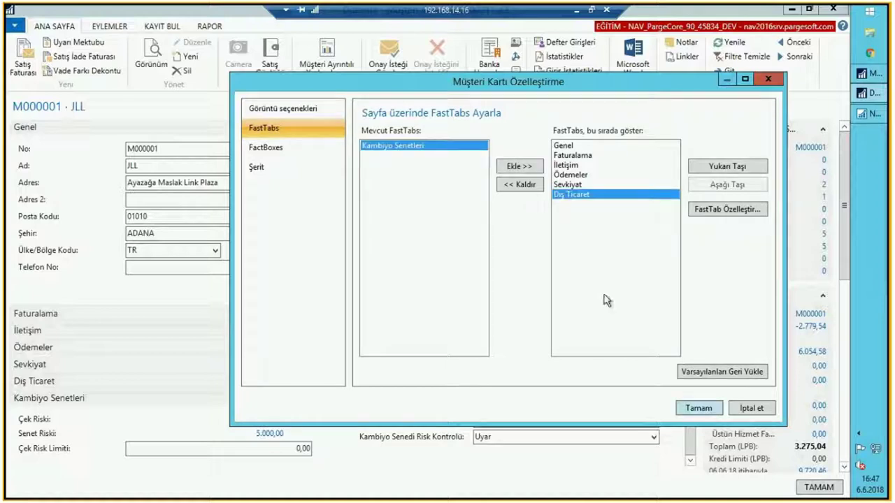
- Apply the FastTabs customization and reopen the customer card
{"action": "key", "text": "Return"}
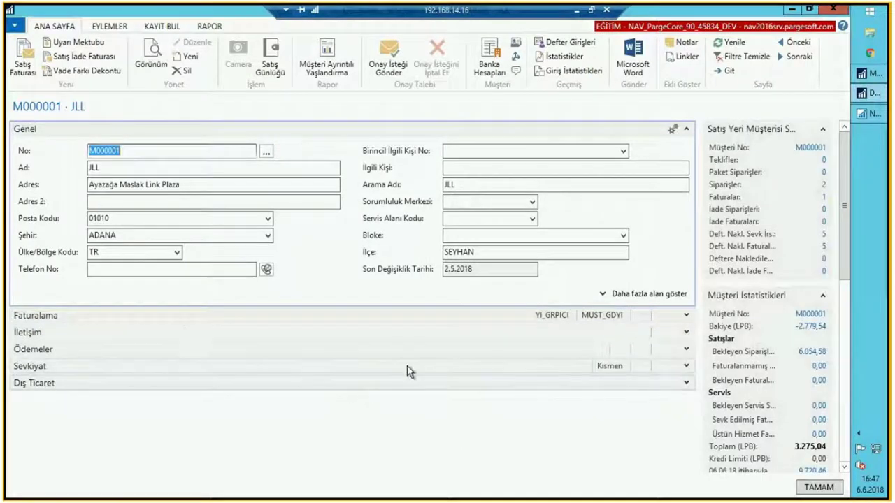
{"action": "left_click", "coordinate": [173, 172]}
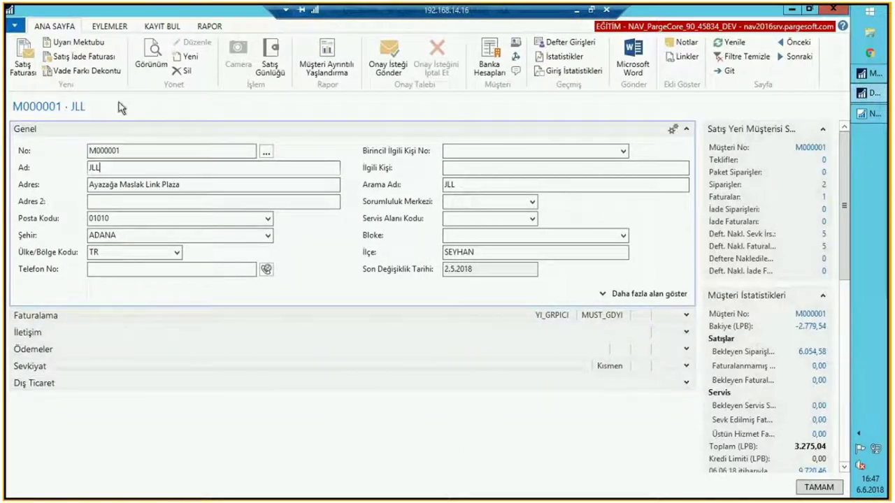
{"action": "left_click", "coordinate": [14, 25]}
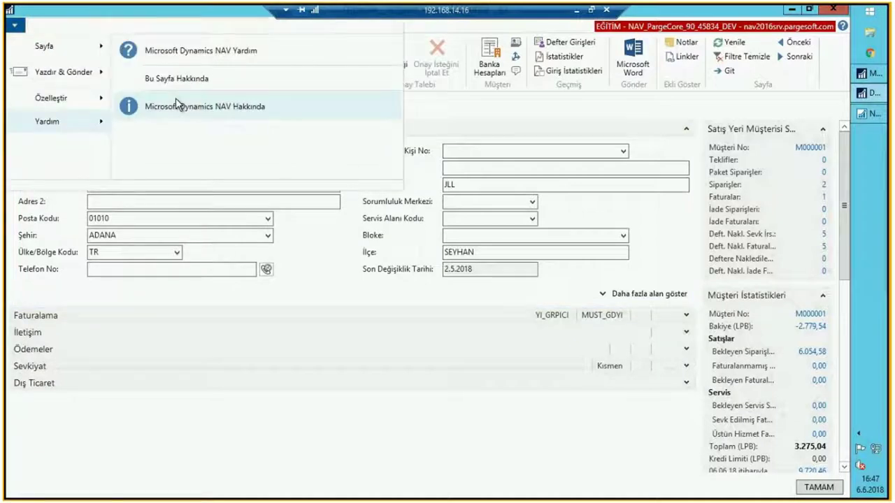
{"action": "mouse_move", "coordinate": [79, 102]}
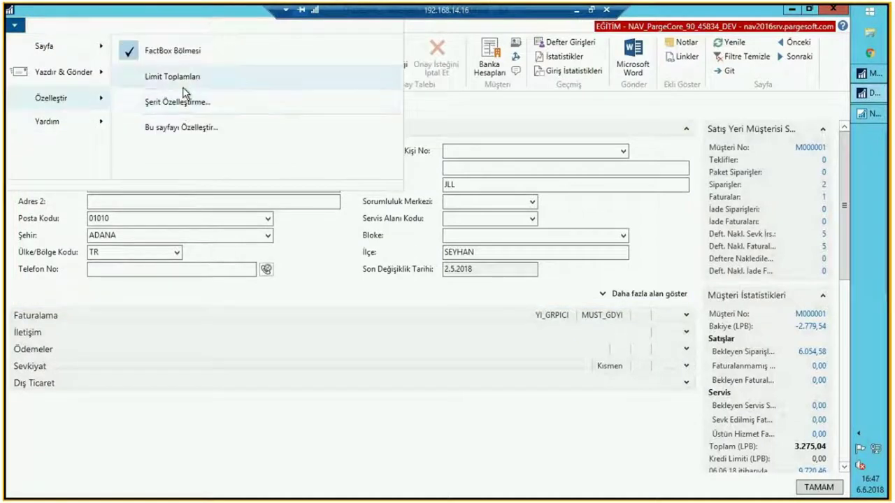
{"action": "left_click", "coordinate": [184, 129]}
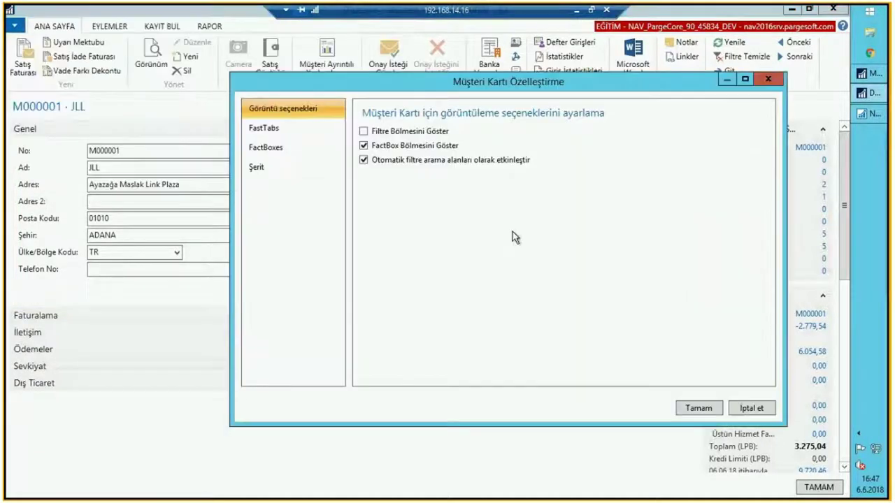
{"action": "left_click", "coordinate": [273, 129]}
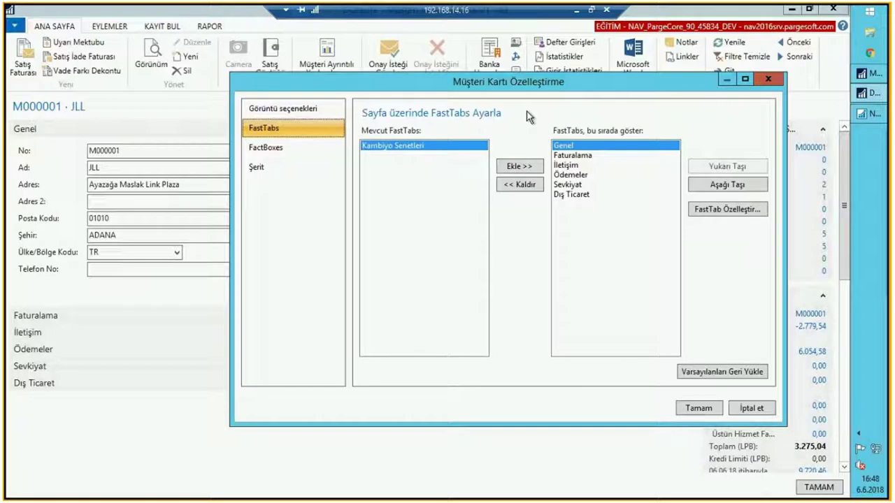
{"action": "left_click_drag", "start_coordinate": [344, 89], "coordinate": [203, 285]}
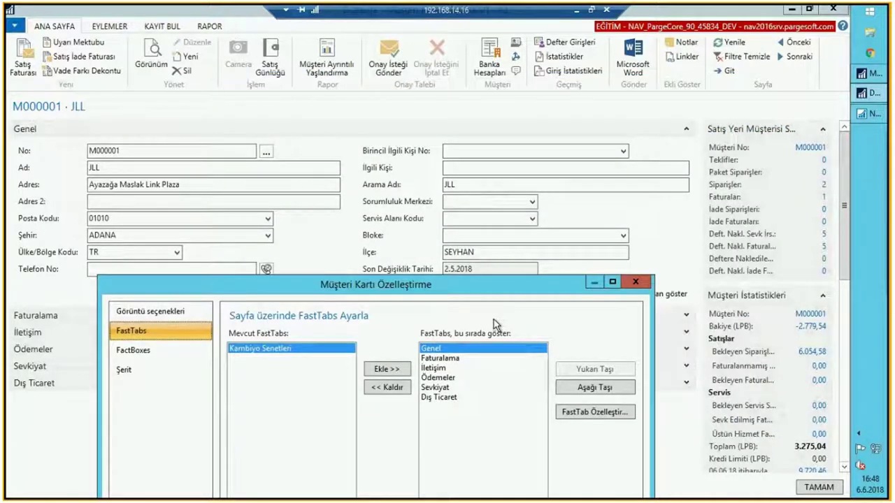
{"action": "left_click_drag", "start_coordinate": [400, 286], "coordinate": [429, 132]}
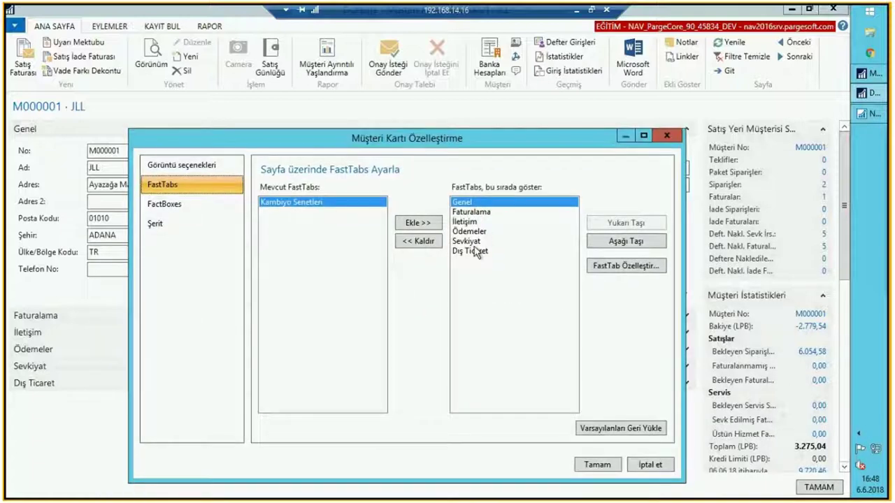
{"action": "left_click", "coordinate": [469, 231]}
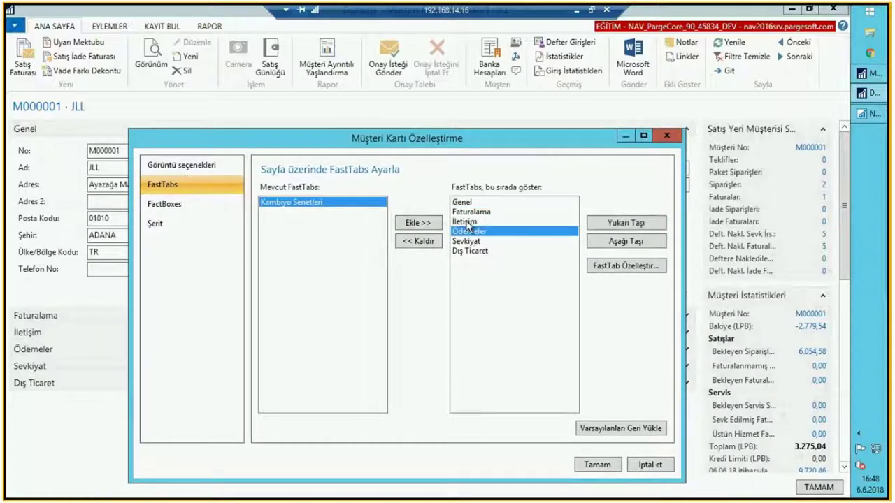
{"action": "left_click", "coordinate": [664, 136]}
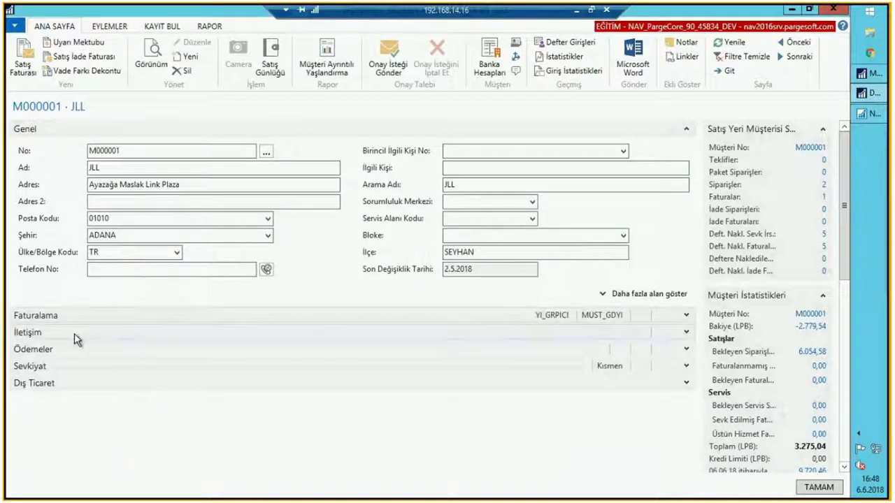
- Expand the İletişim FastTab on the card and select it in the card's FastTabs customization
{"action": "left_click", "coordinate": [119, 335]}
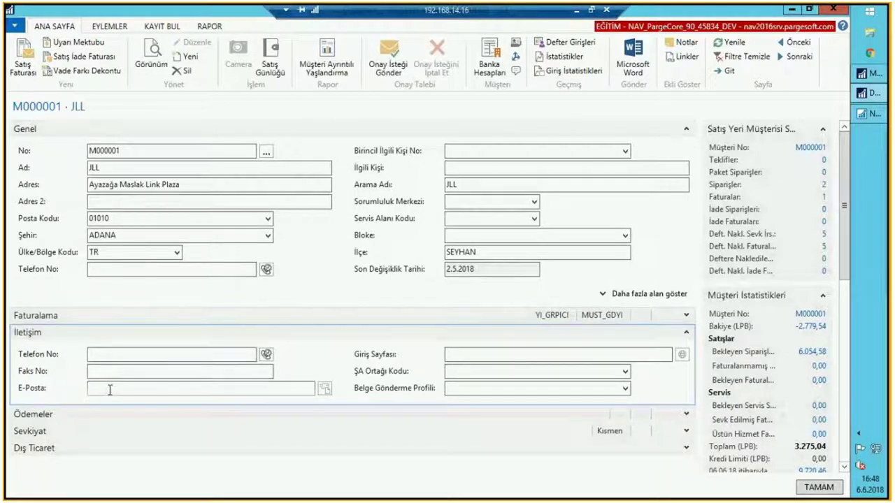
{"action": "left_click", "coordinate": [468, 372]}
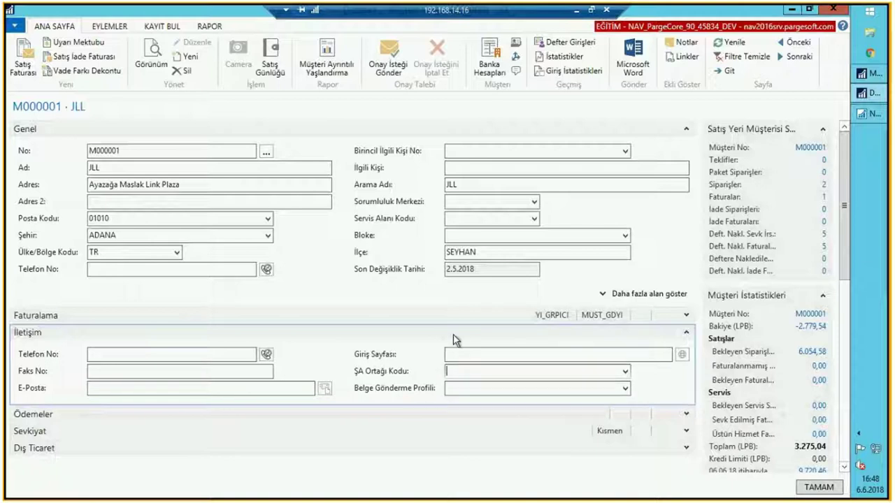
{"action": "left_click", "coordinate": [11, 28]}
{"action": "mouse_move", "coordinate": [84, 97]}
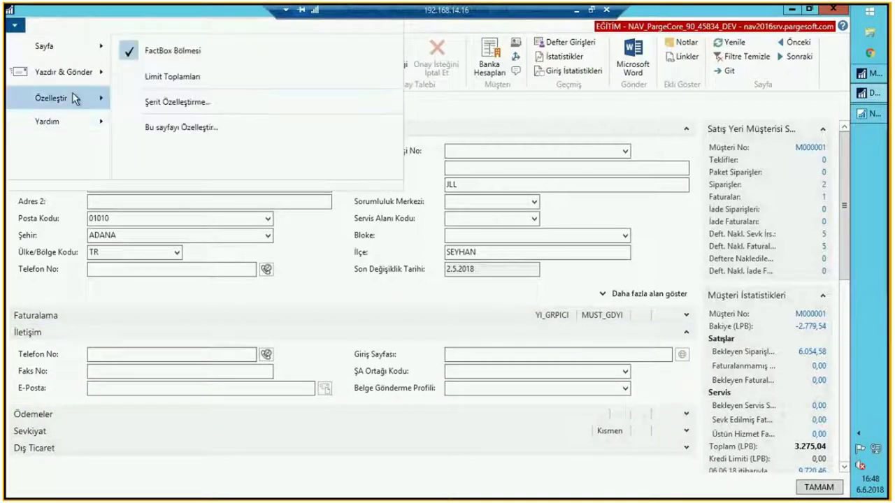
{"action": "left_click", "coordinate": [178, 127]}
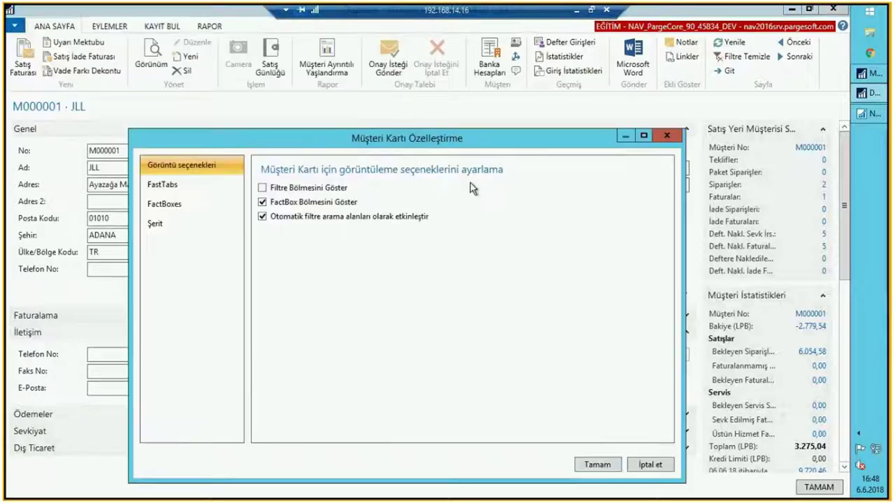
{"action": "left_click", "coordinate": [175, 183]}
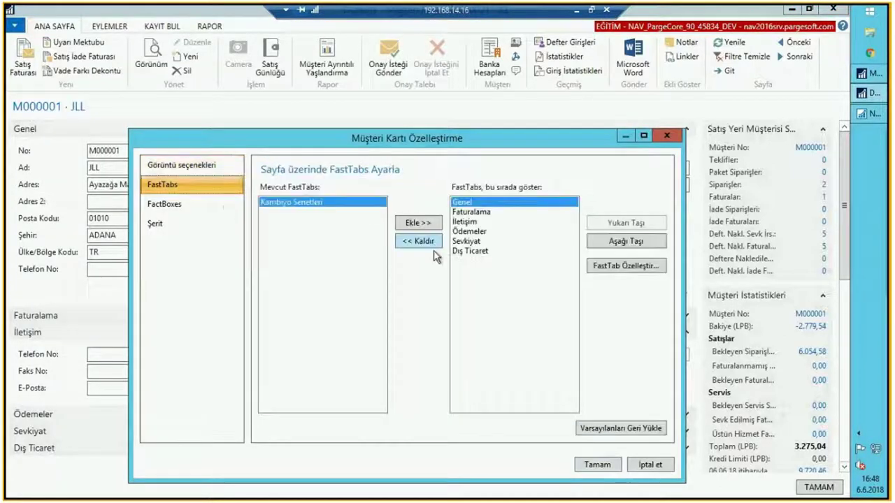
{"action": "left_click", "coordinate": [476, 232]}
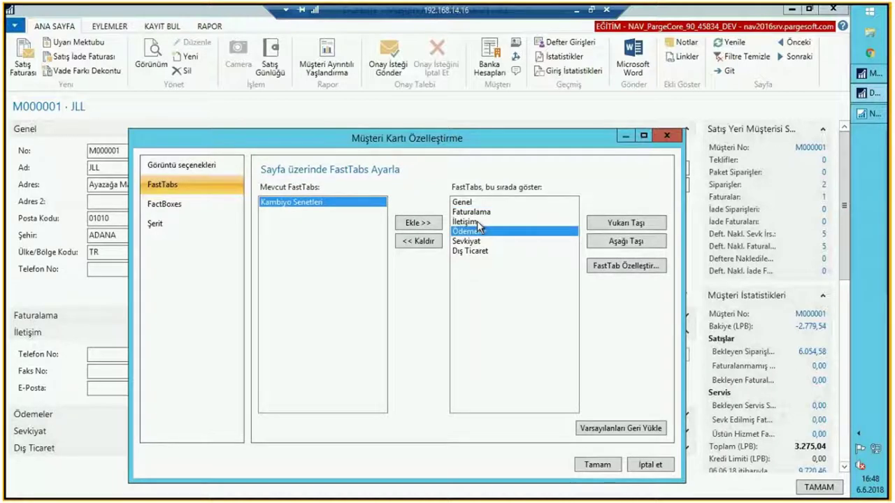
{"action": "left_click", "coordinate": [478, 222]}
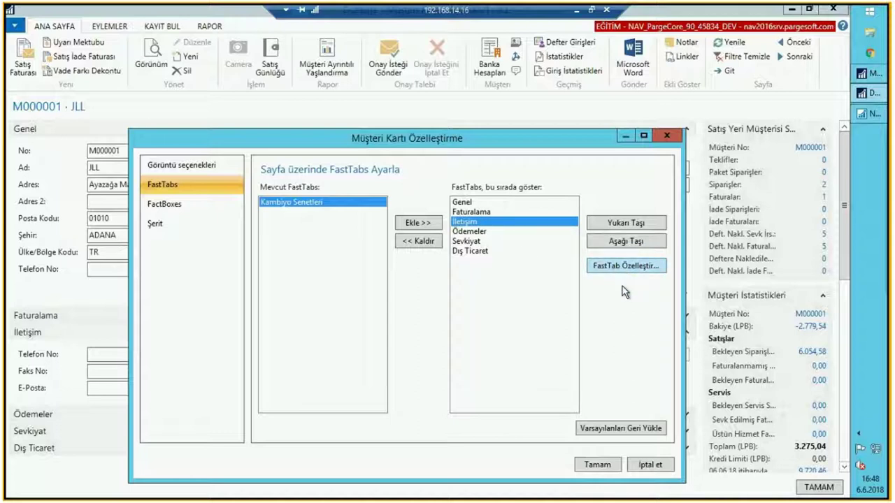
- Remove ŞA Ortağı Kodu and Belge Gönderme Profili from the fields shown on İletişim and apply the customization
{"action": "left_click", "coordinate": [430, 276]}
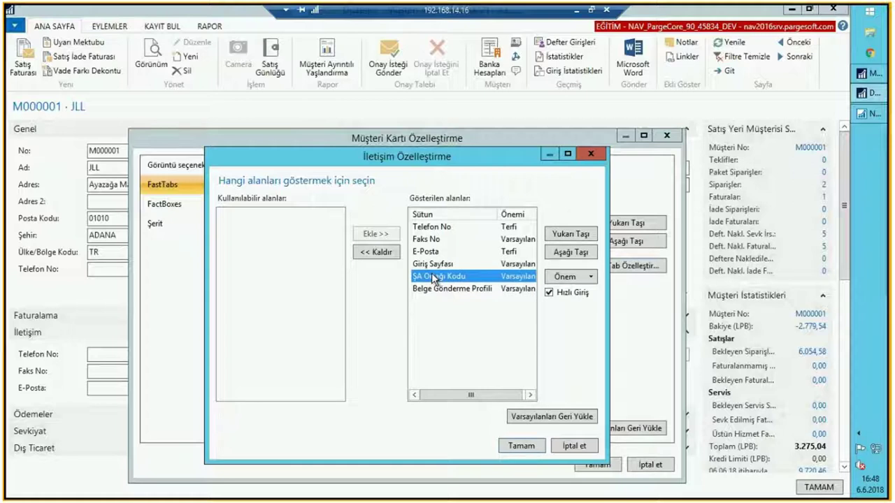
{"action": "left_click", "coordinate": [374, 252]}
{"action": "left_click", "coordinate": [375, 252]}
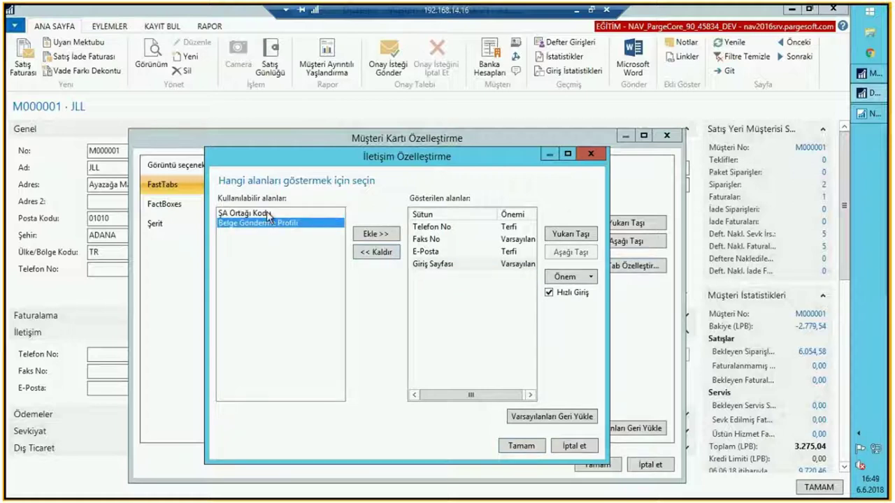
{"action": "left_click", "coordinate": [521, 447]}
{"action": "left_click", "coordinate": [600, 464]}
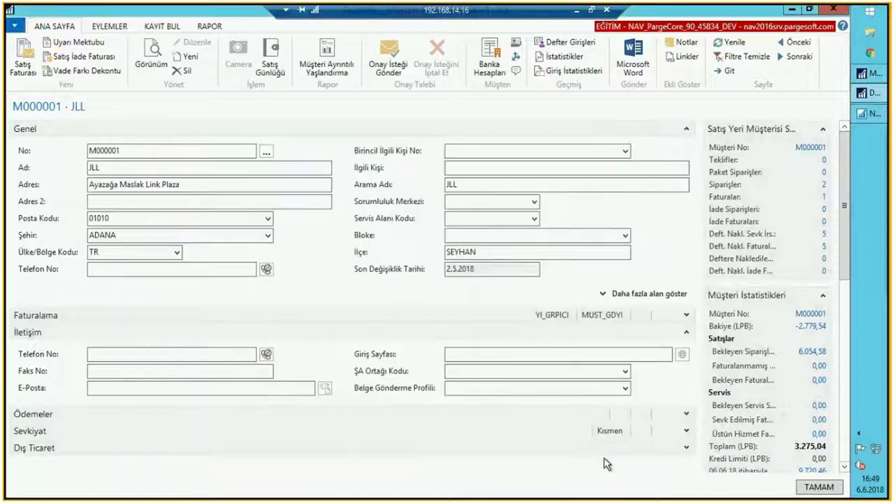
- Reopen the customer card to check the İletişim fields, and show the additional fields of the Genel FastTab
{"action": "key", "text": "Escape"}
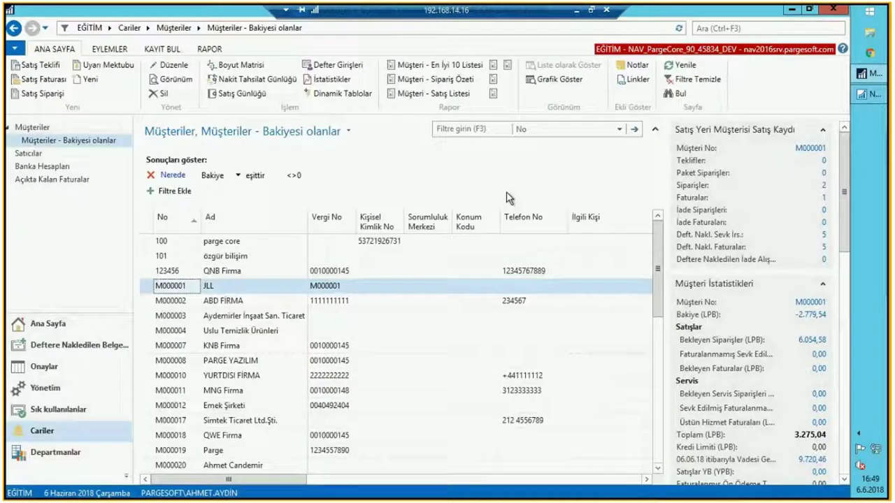
{"action": "key", "text": "Return"}
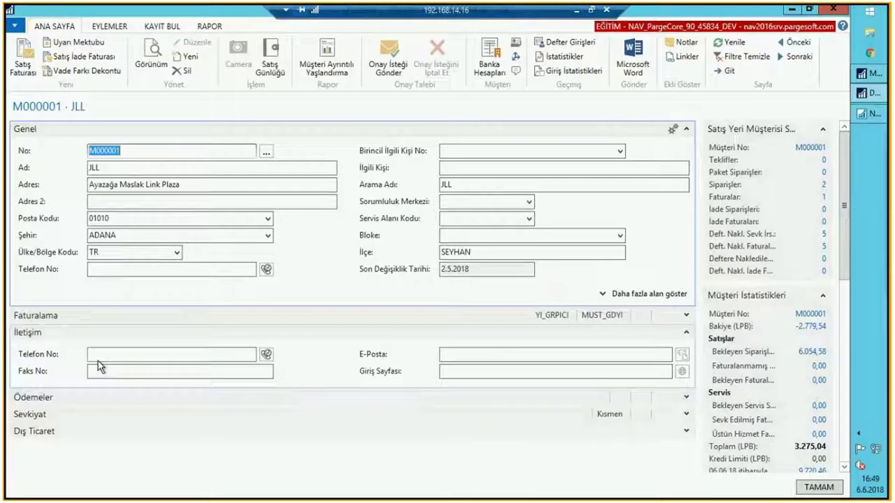
{"action": "left_click", "coordinate": [479, 373]}
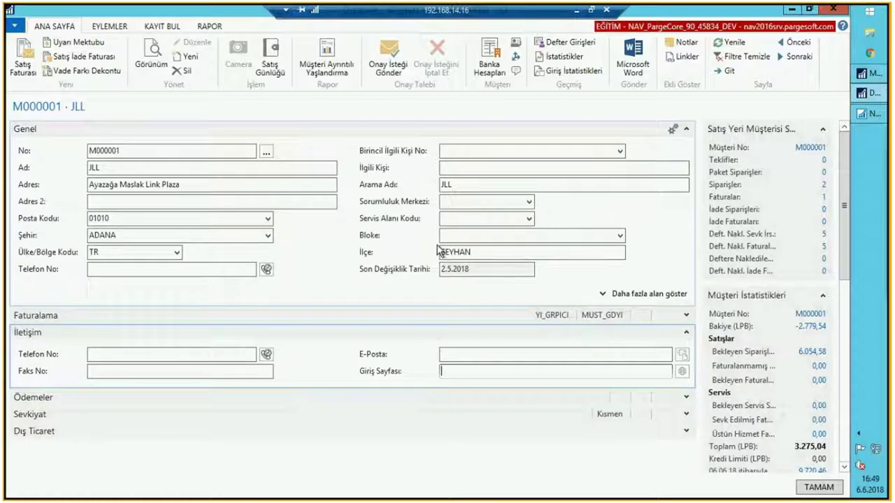
{"action": "left_click", "coordinate": [638, 295]}
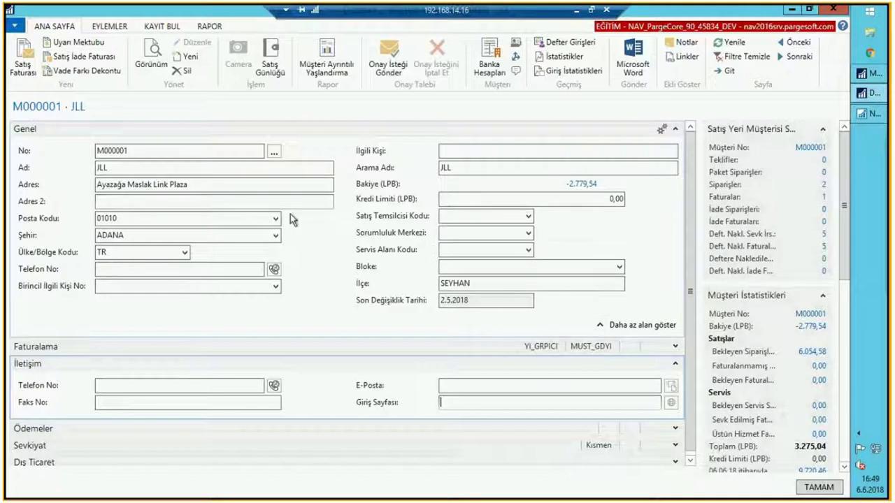
{"action": "left_click", "coordinate": [481, 154]}
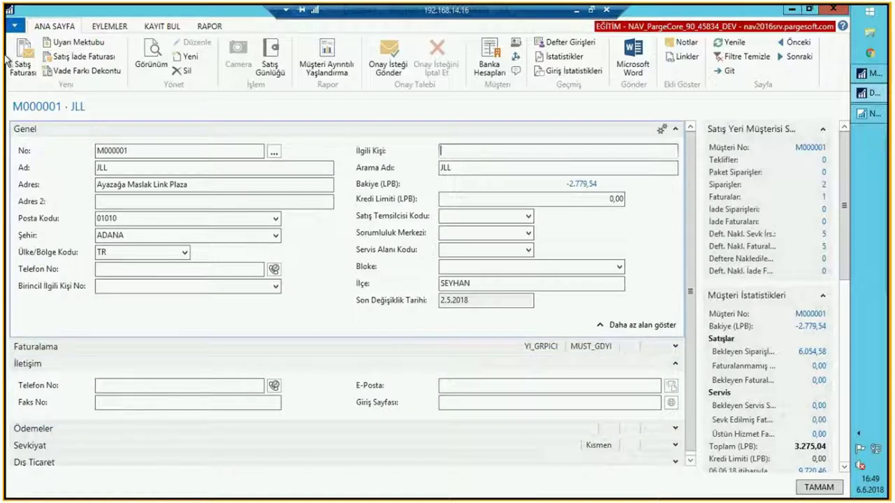
- Open the field customization of the Genel FastTab from the card's FastTabs settings
{"action": "left_click", "coordinate": [16, 29]}
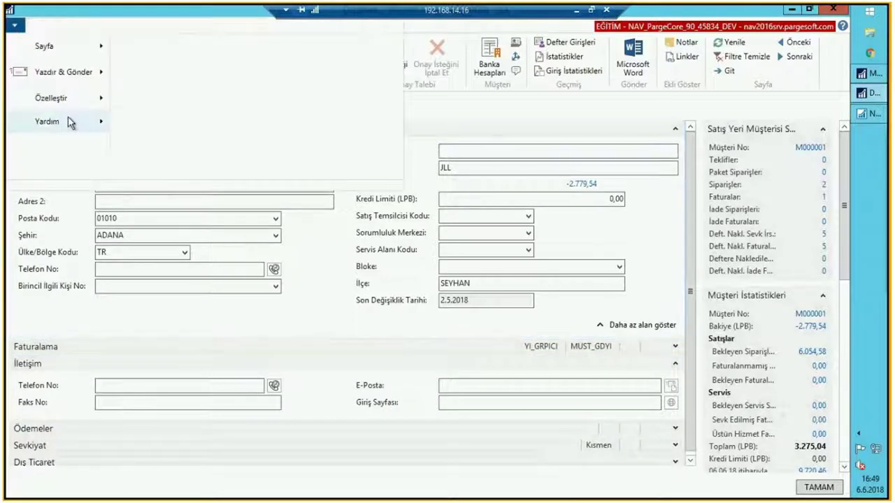
{"action": "mouse_move", "coordinate": [68, 117]}
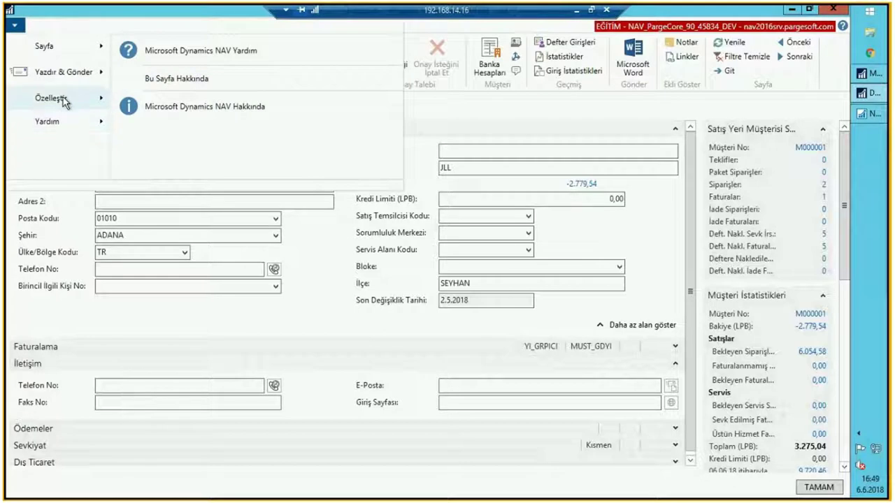
{"action": "mouse_move", "coordinate": [61, 98]}
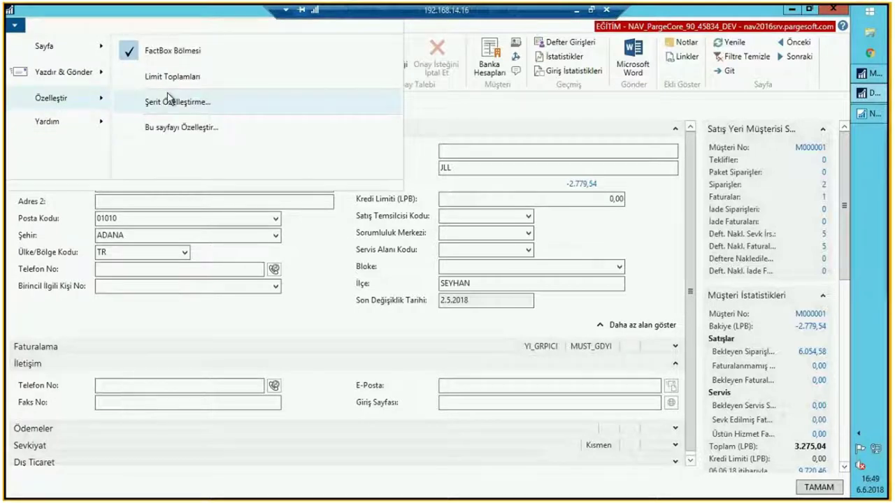
{"action": "left_click", "coordinate": [162, 130]}
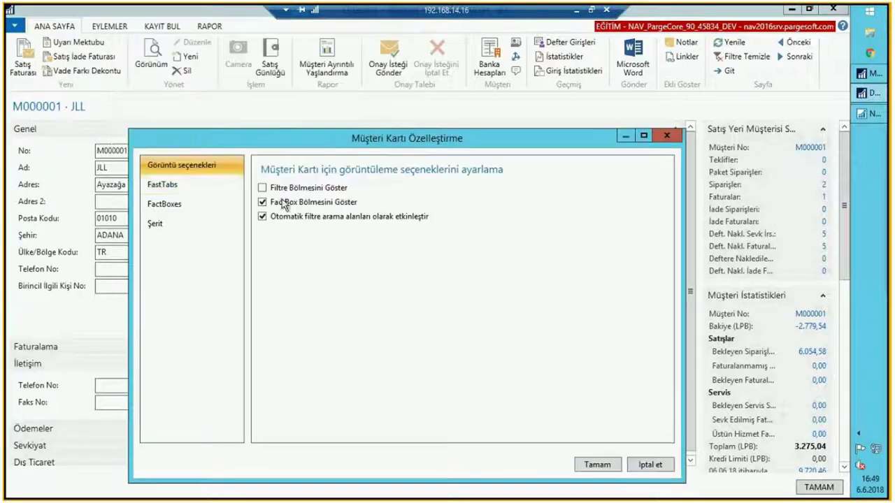
{"action": "left_click", "coordinate": [190, 185]}
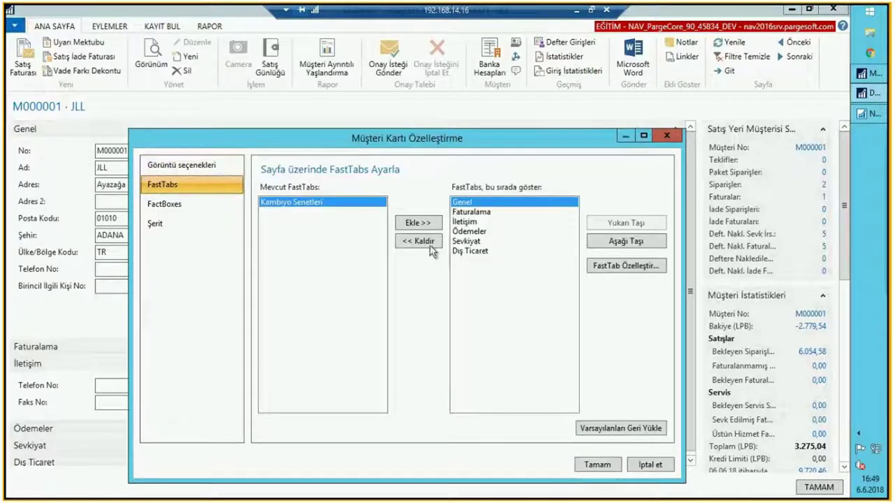
{"action": "left_click", "coordinate": [475, 213]}
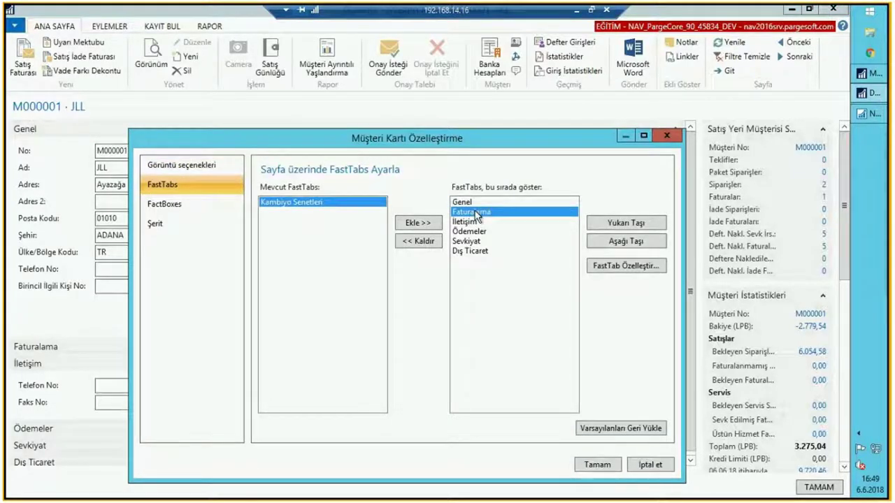
{"action": "key", "text": "Up"}
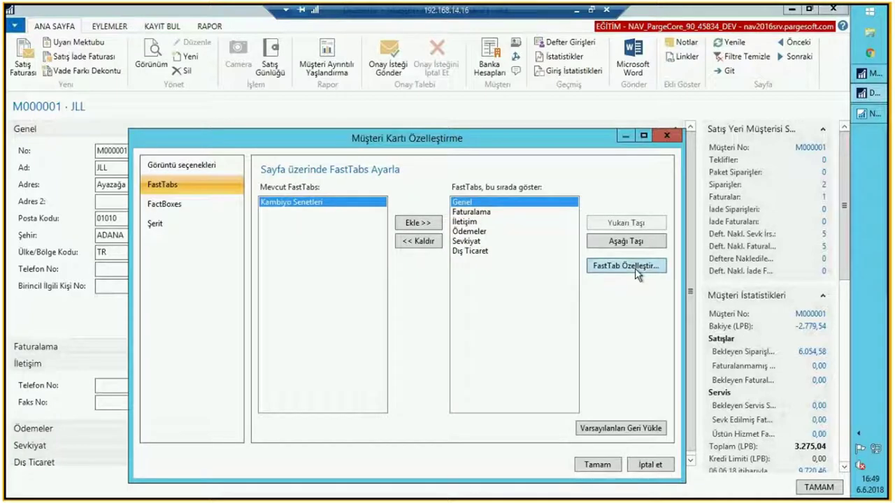
{"action": "left_click", "coordinate": [626, 266]}
- Move and enlarge the Genel customization dialog to reveal the full list of shown fields, and select Adres
{"action": "left_click_drag", "start_coordinate": [498, 160], "coordinate": [427, 55]}
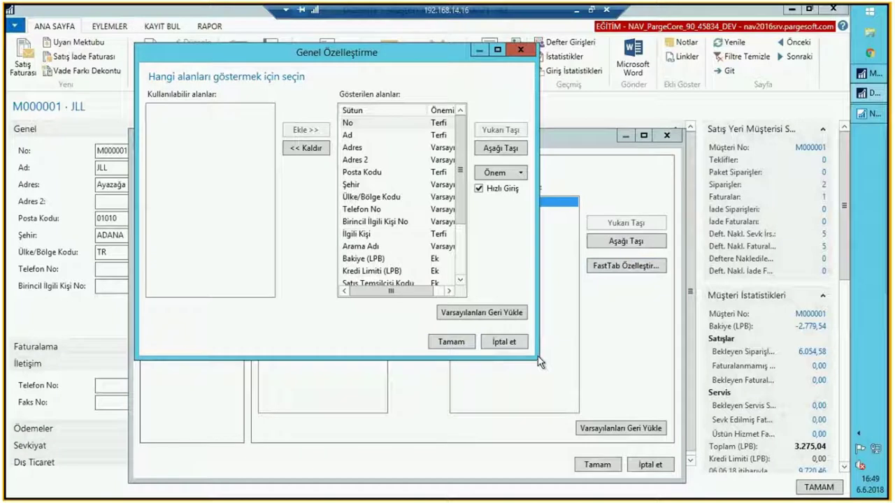
{"action": "left_click_drag", "start_coordinate": [539, 362], "coordinate": [555, 377]}
{"action": "left_click_drag", "start_coordinate": [607, 416], "coordinate": [663, 439]}
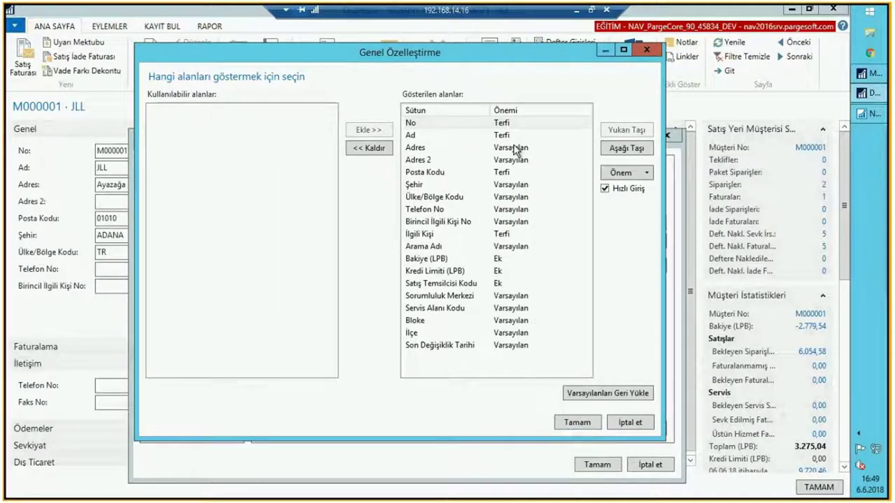
{"action": "left_click", "coordinate": [525, 144]}
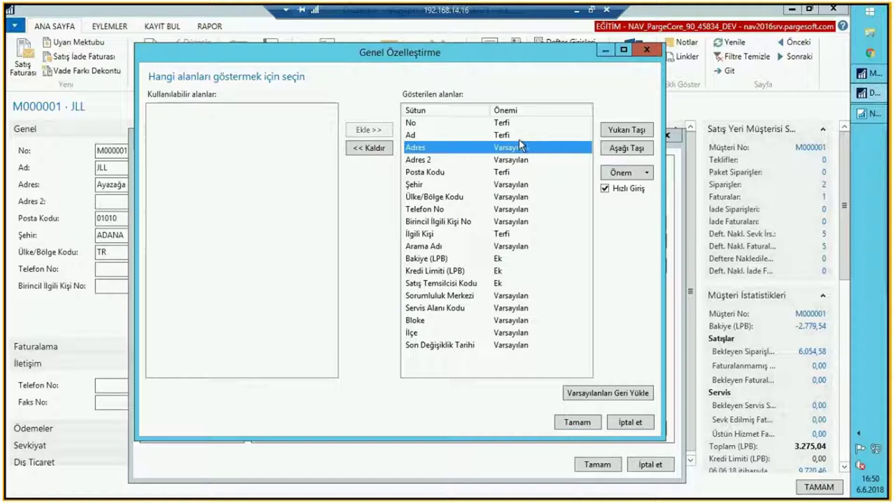
- Examine the importance assigned to the shown Genel fields from Ad through Şehir
{"action": "left_click", "coordinate": [524, 136]}
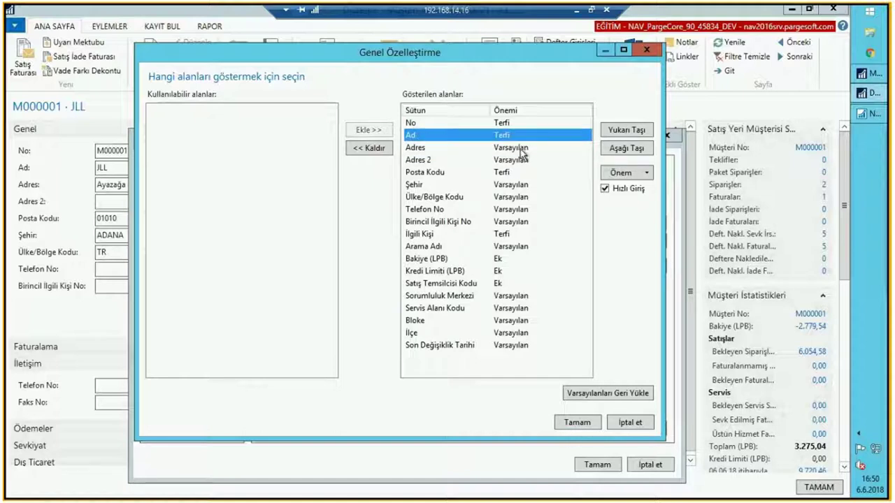
{"action": "left_click", "coordinate": [520, 150]}
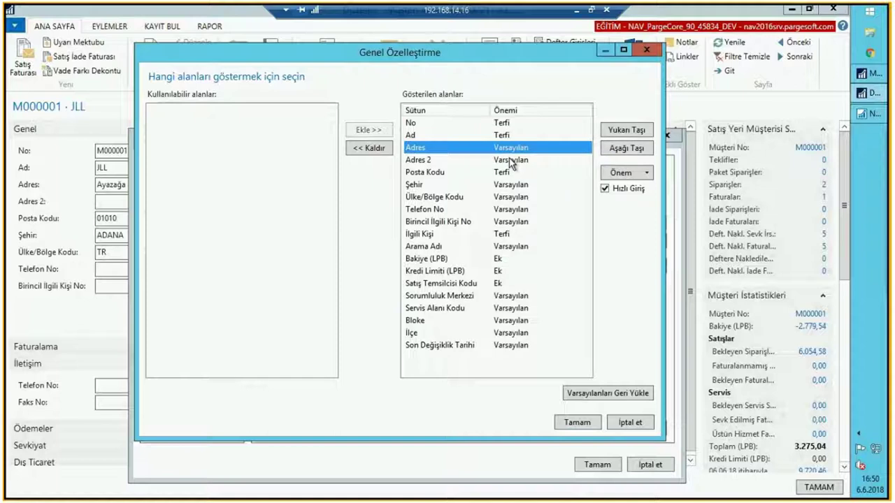
{"action": "left_click", "coordinate": [513, 162]}
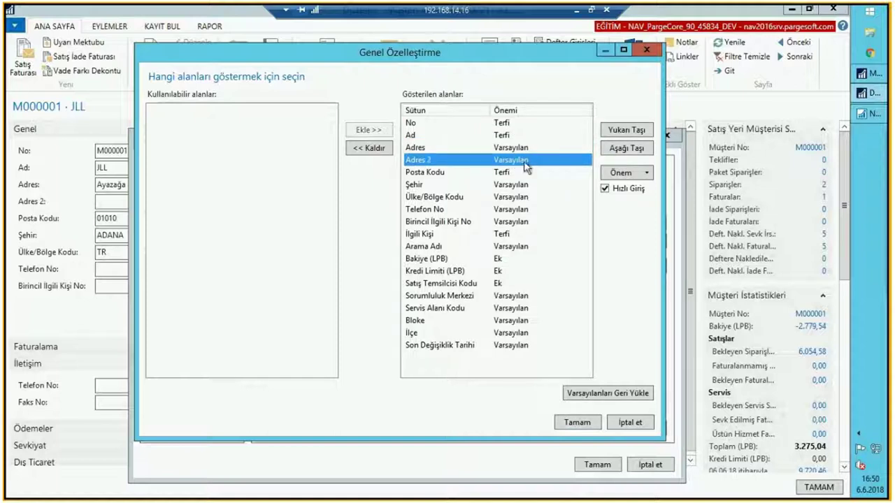
{"action": "left_click", "coordinate": [515, 175]}
{"action": "left_click", "coordinate": [515, 186]}
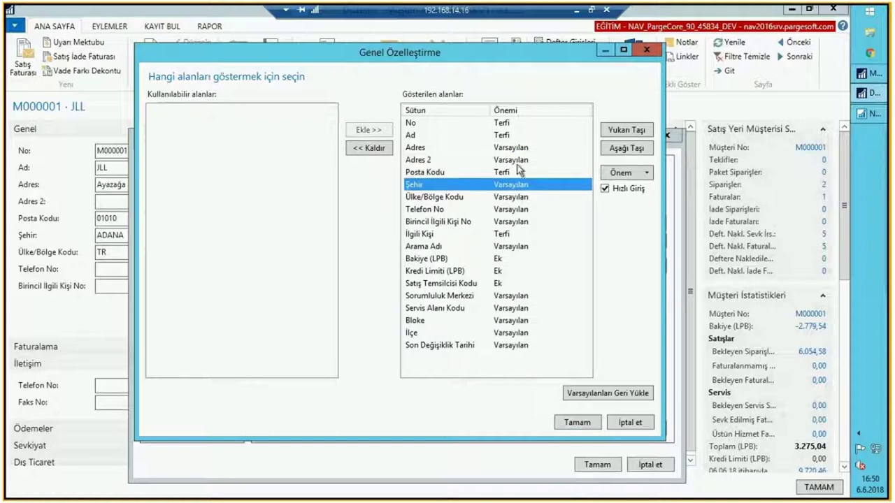
{"action": "left_click", "coordinate": [517, 163]}
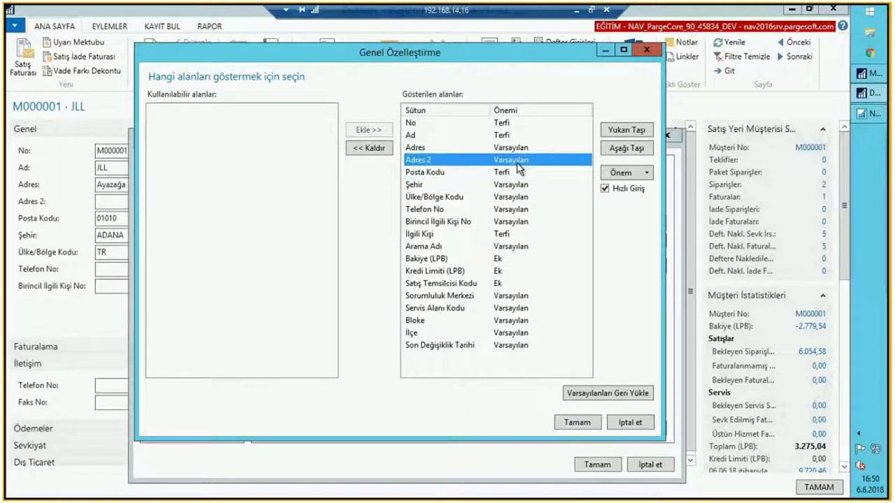
- View the importance options offered for Adres 2, No, Adres and Bakiye (LPB)
{"action": "left_click", "coordinate": [646, 174]}
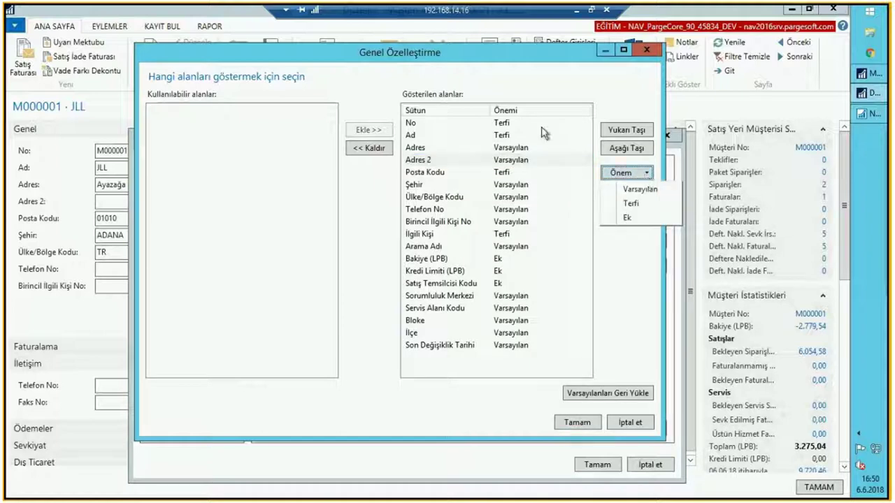
{"action": "left_click", "coordinate": [504, 126]}
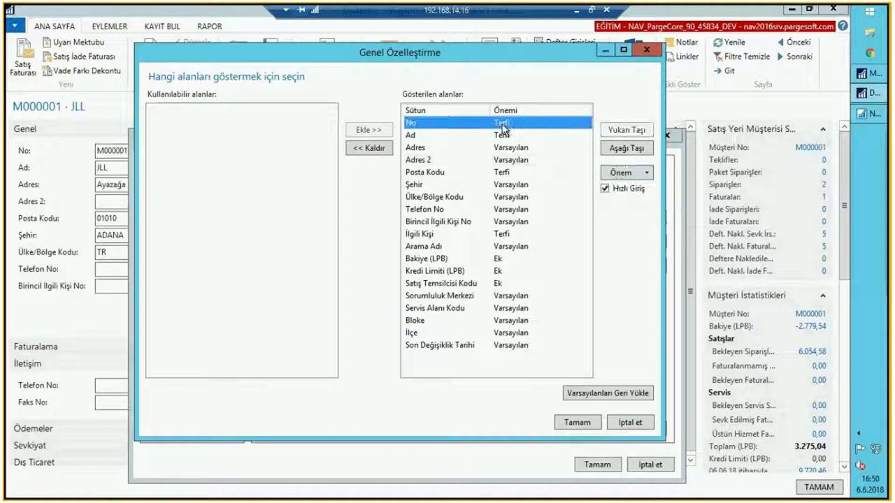
{"action": "left_click", "coordinate": [646, 174]}
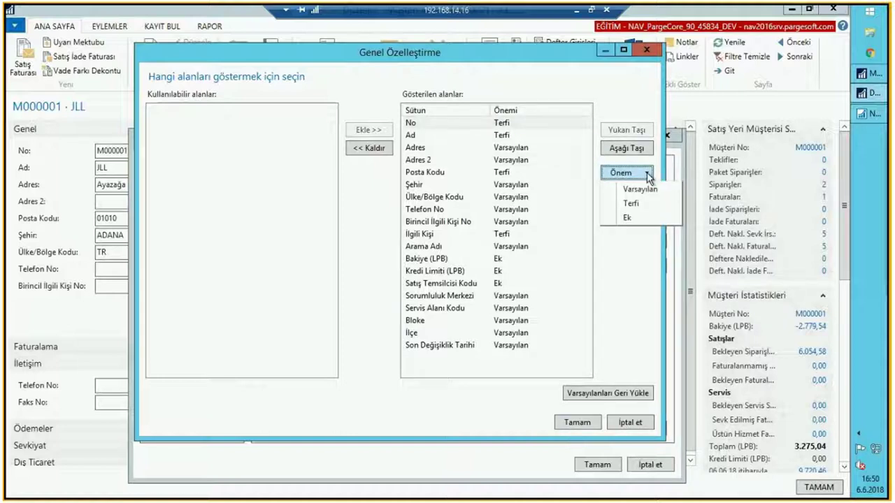
{"action": "left_click", "coordinate": [530, 149]}
{"action": "left_click", "coordinate": [646, 175]}
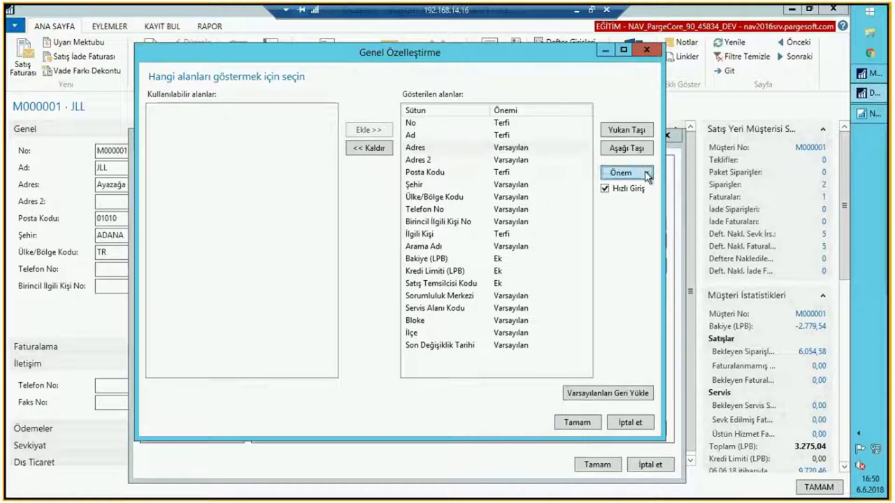
{"action": "left_click", "coordinate": [501, 258]}
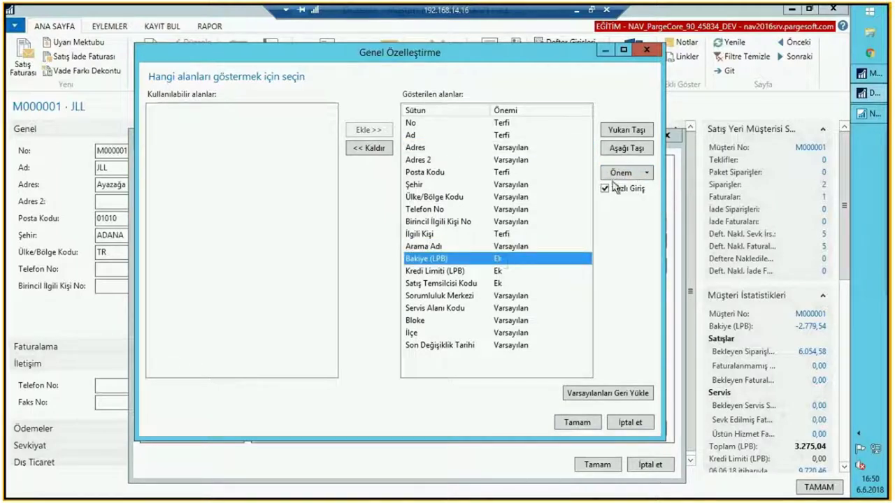
{"action": "left_click", "coordinate": [649, 174]}
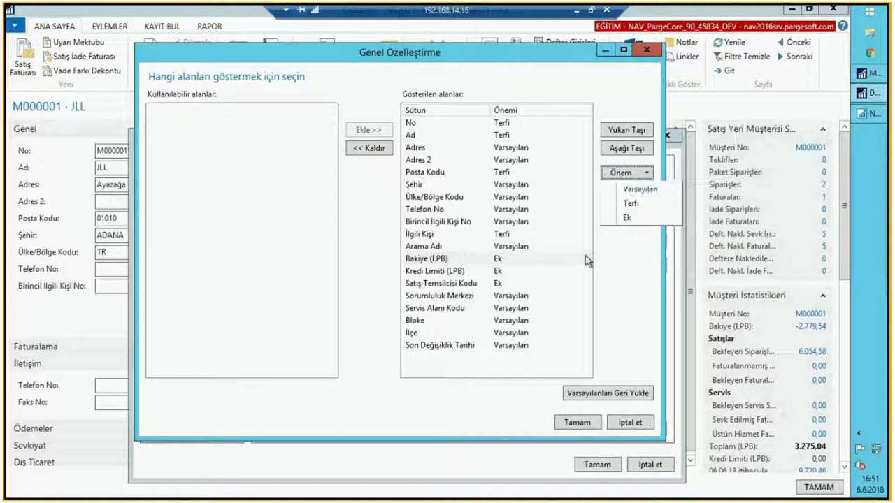
- Compare the importance of Bakiye (LPB) with that of Arama Adı, Birincil İlgili Kişi No, Telefon No and İlgili Kişi
{"action": "left_click", "coordinate": [420, 259]}
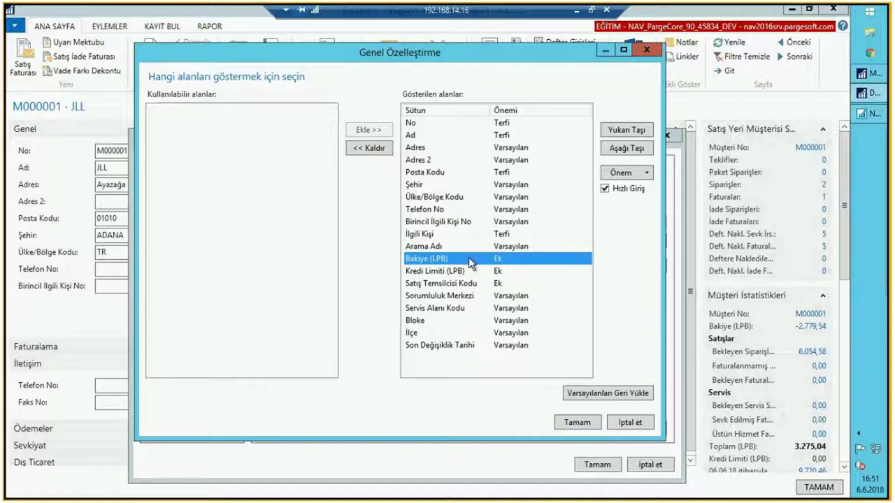
{"action": "left_click", "coordinate": [513, 247]}
{"action": "left_click", "coordinate": [516, 221]}
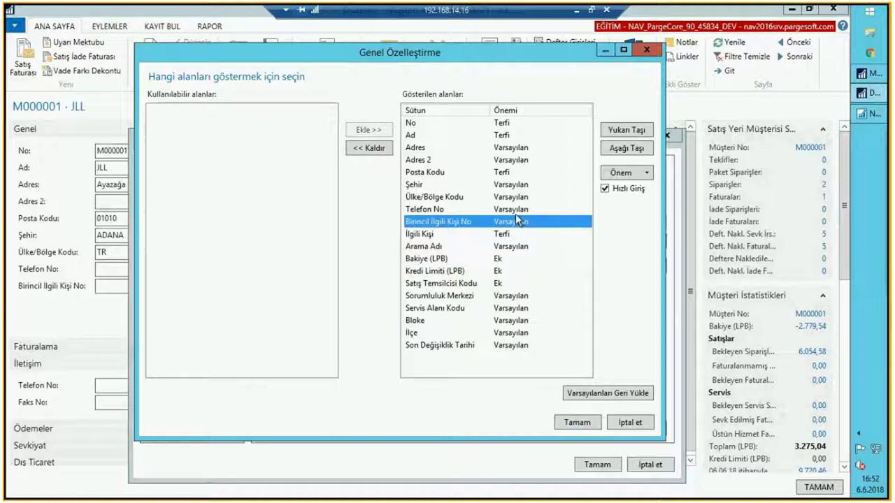
{"action": "left_click", "coordinate": [519, 210]}
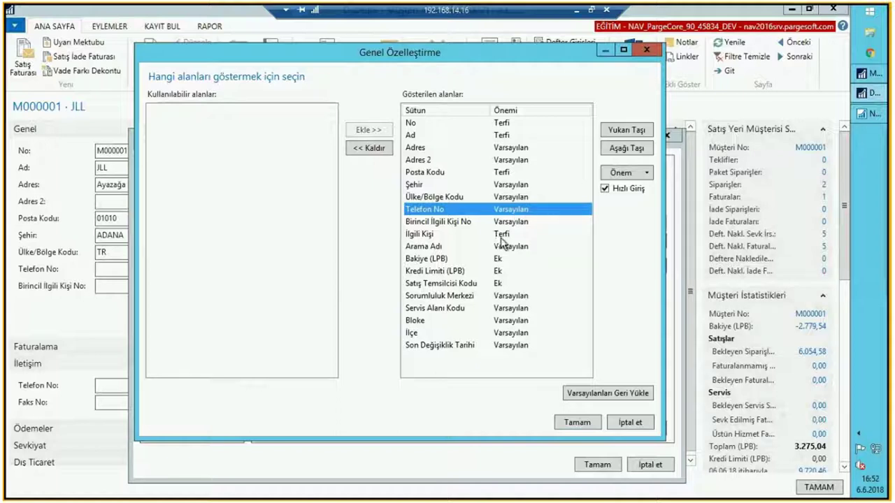
{"action": "left_click", "coordinate": [506, 235]}
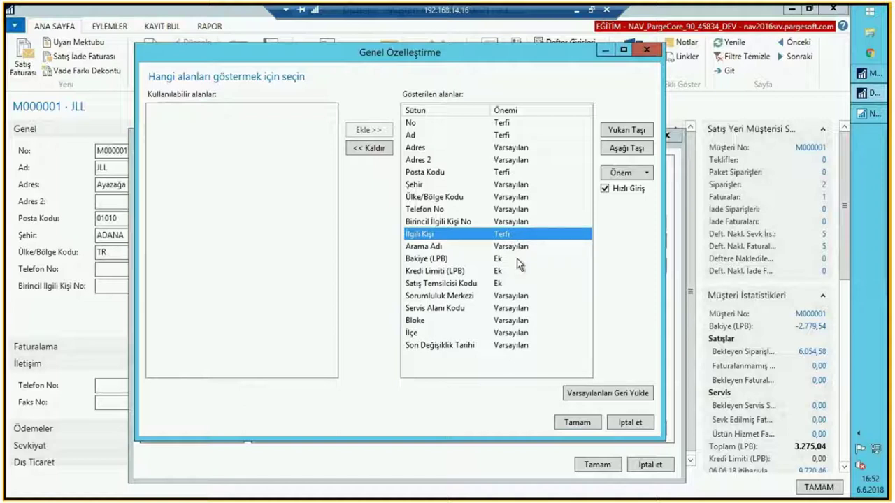
{"action": "left_click", "coordinate": [511, 261]}
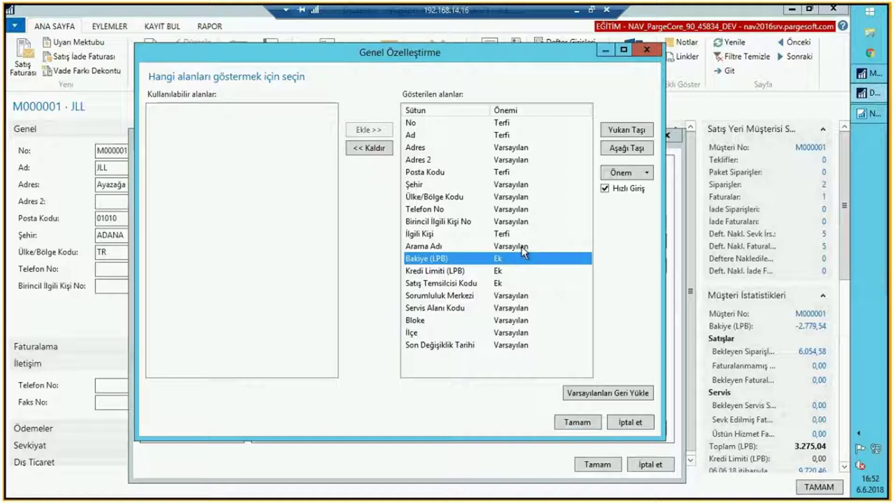
- Set the importance of Sorumluluk Merkezi and Servis Alanı Kodu to Ek
{"action": "left_click", "coordinate": [508, 297]}
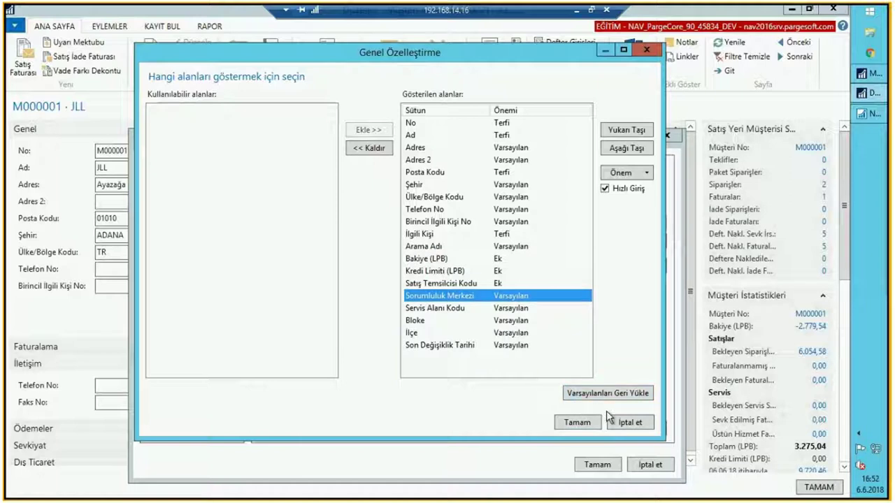
{"action": "left_click", "coordinate": [626, 173]}
{"action": "left_click", "coordinate": [624, 221]}
{"action": "left_click", "coordinate": [533, 312]}
{"action": "left_click", "coordinate": [625, 172]}
{"action": "left_click", "coordinate": [624, 221]}
- Set the importance of Bloke, İlçe and Son Değişiklik Tarihi to Ek
{"action": "left_click", "coordinate": [526, 323]}
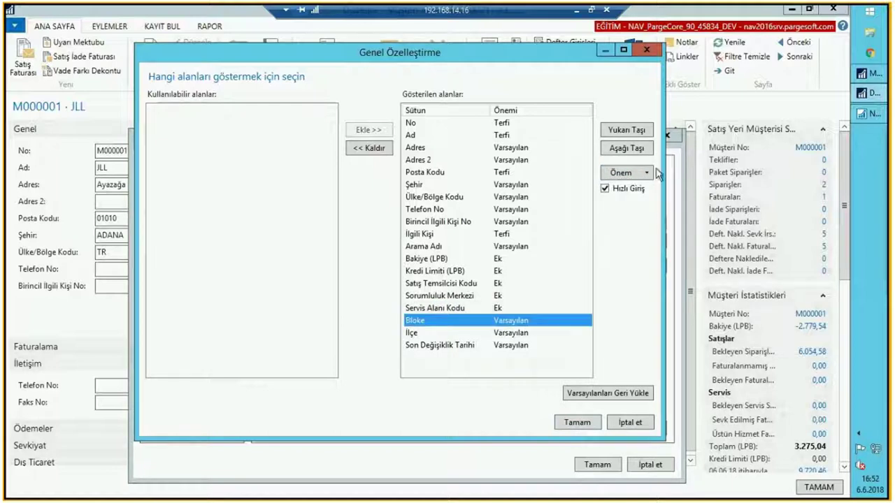
{"action": "left_click", "coordinate": [625, 173]}
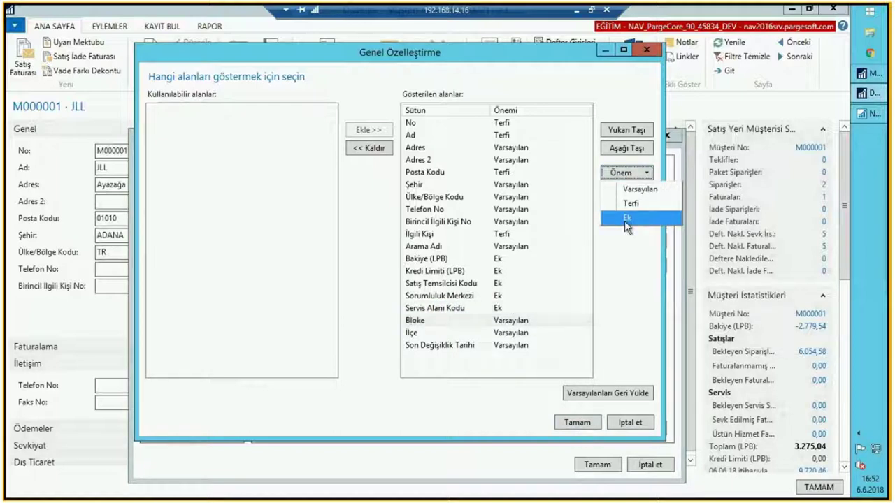
{"action": "left_click", "coordinate": [625, 219]}
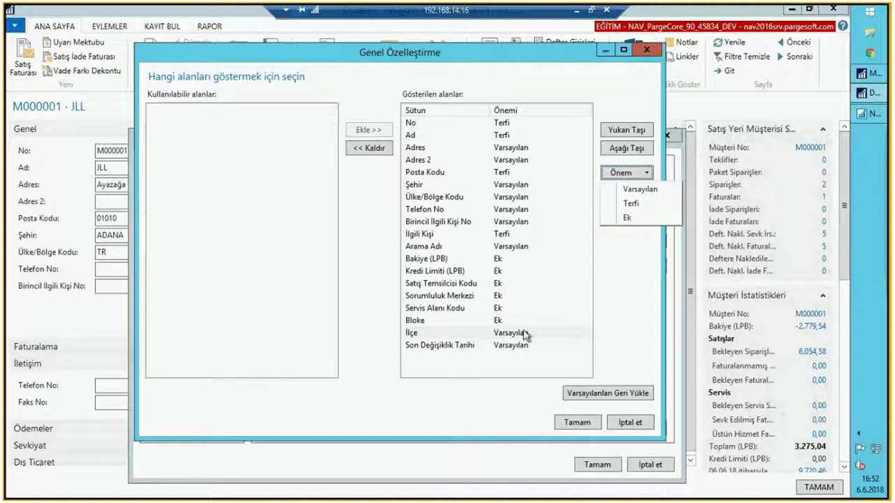
{"action": "left_click", "coordinate": [624, 220]}
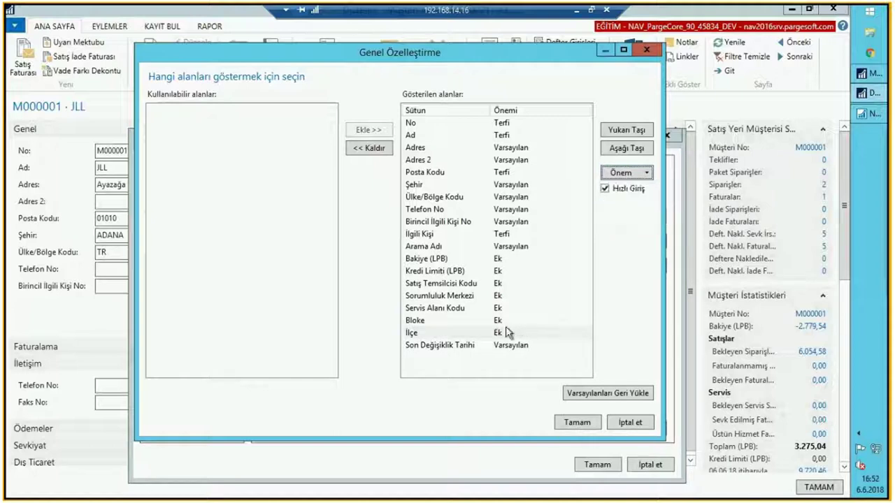
{"action": "left_click", "coordinate": [515, 344]}
{"action": "left_click", "coordinate": [645, 176]}
{"action": "left_click", "coordinate": [624, 219]}
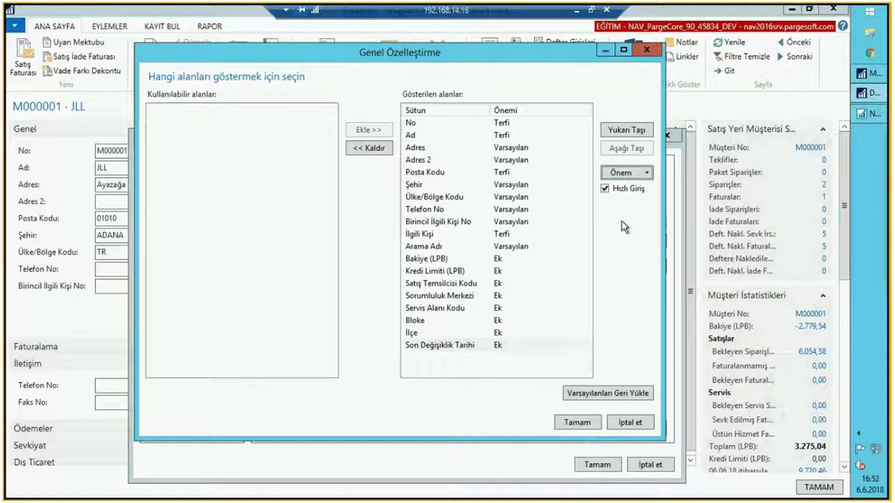
- Go through the shown Genel fields between Ad and Satış Temsilcisi Kodu, comparing those set to Ek with those set to Varsayılan or Terfi
{"action": "left_click", "coordinate": [507, 256]}
{"action": "key", "text": "Down"}
{"action": "key", "text": "Down"}
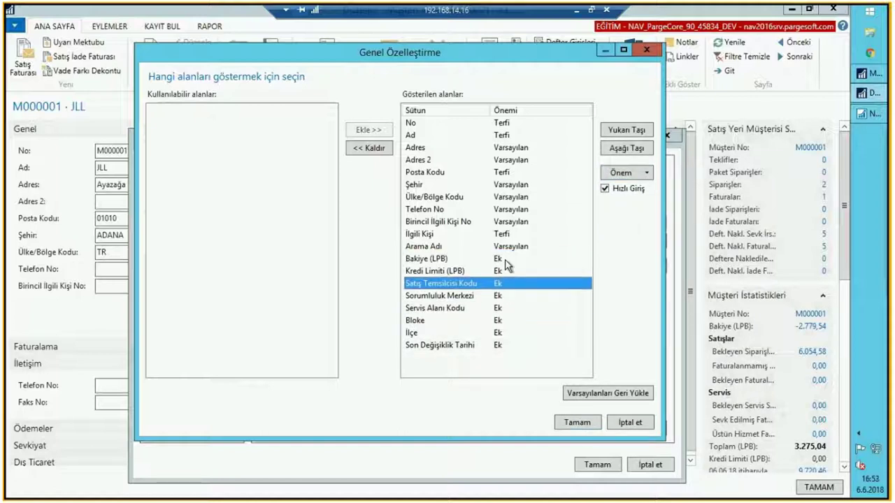
{"action": "key", "text": "Up"}
{"action": "key", "text": "Up"}
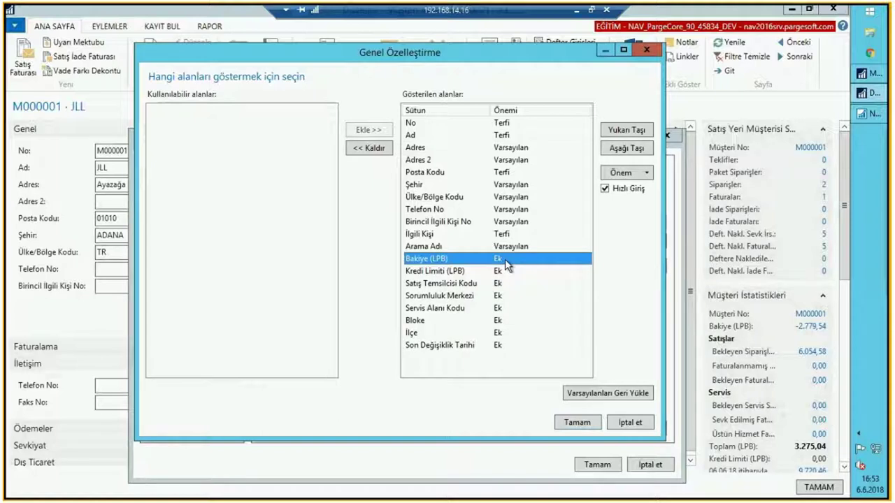
{"action": "key", "text": "Up"}
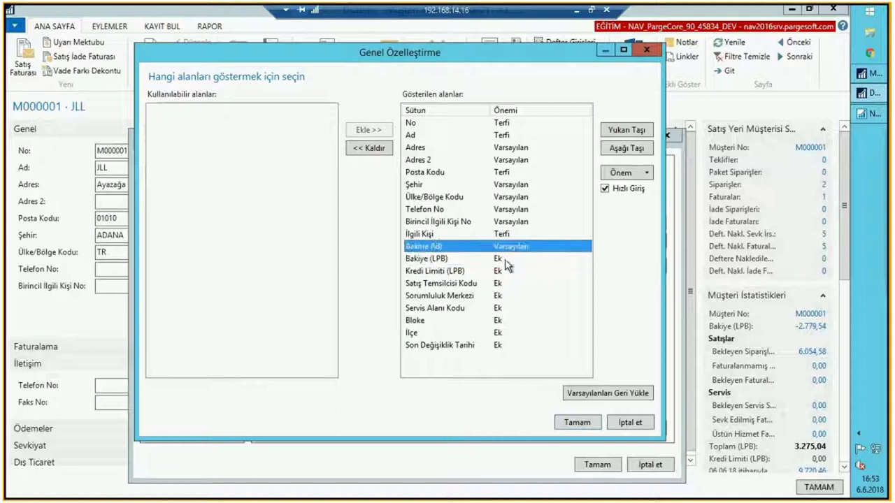
{"action": "key", "text": "Down"}
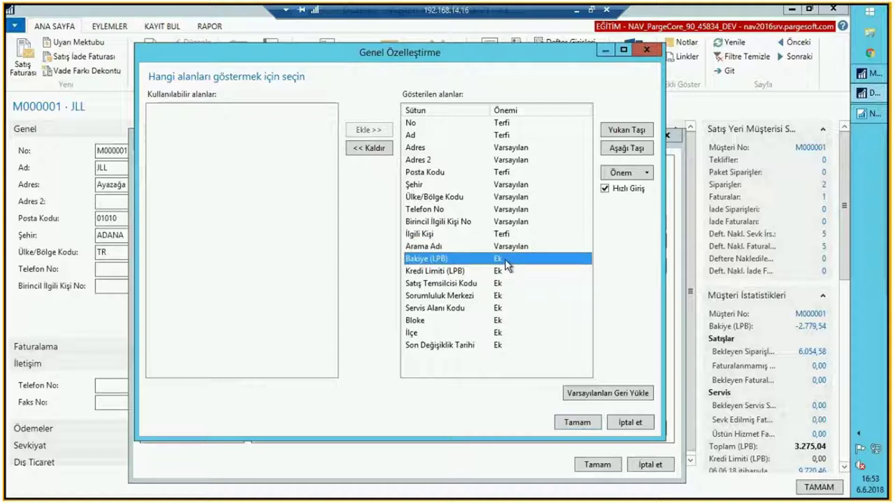
{"action": "key", "text": "Up"}
{"action": "key", "text": "Up"}
{"action": "key", "text": "Up"}
{"action": "key", "text": "Up"}
{"action": "key", "text": "Up"}
{"action": "key", "text": "Up"}
{"action": "key", "text": "Up"}
{"action": "key", "text": "Up"}
{"action": "key", "text": "Up"}
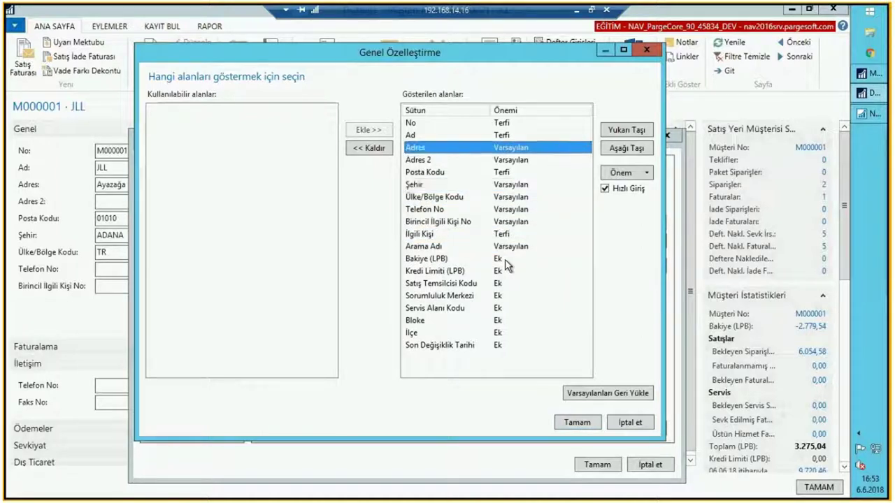
{"action": "key", "text": "Up"}
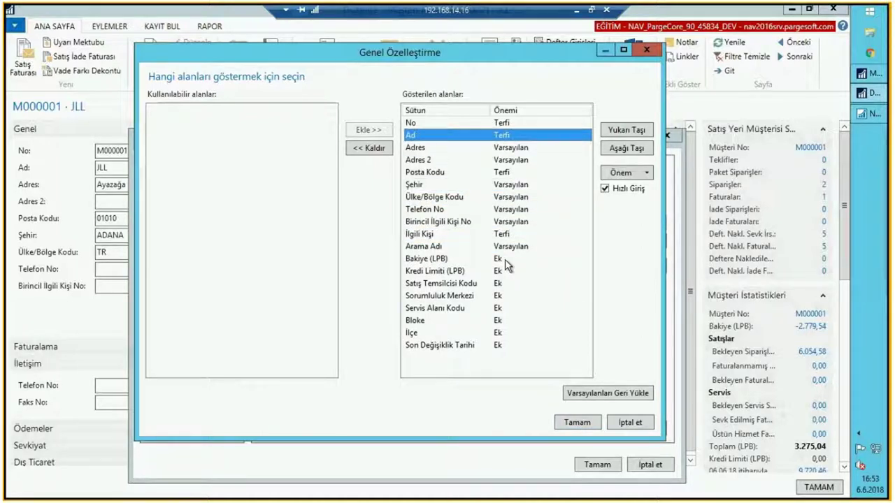
{"action": "key", "text": "Down"}
{"action": "key", "text": "Down"}
{"action": "key", "text": "Down"}
{"action": "key", "text": "Down"}
{"action": "key", "text": "Down"}
{"action": "key", "text": "Down"}
{"action": "key", "text": "Down"}
{"action": "key", "text": "Down"}
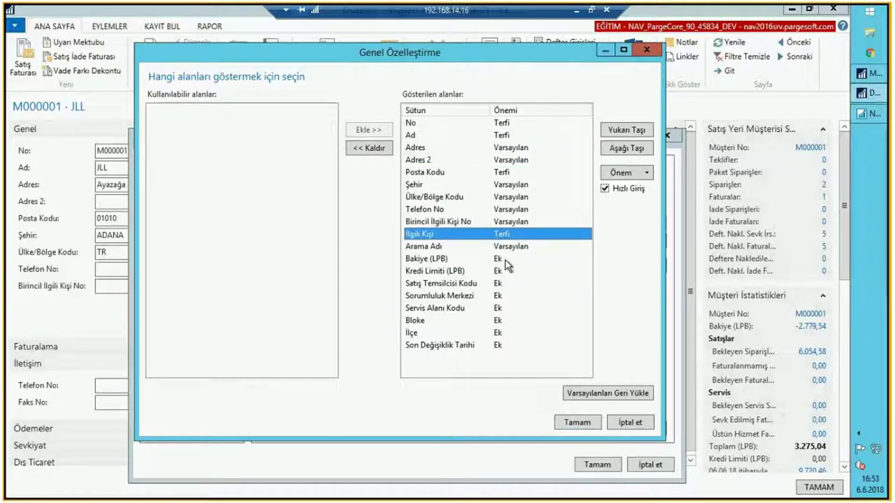
{"action": "key", "text": "Up"}
{"action": "key", "text": "Up"}
{"action": "key", "text": "Up"}
{"action": "key", "text": "Up"}
{"action": "key", "text": "Up"}
{"action": "key", "text": "Up"}
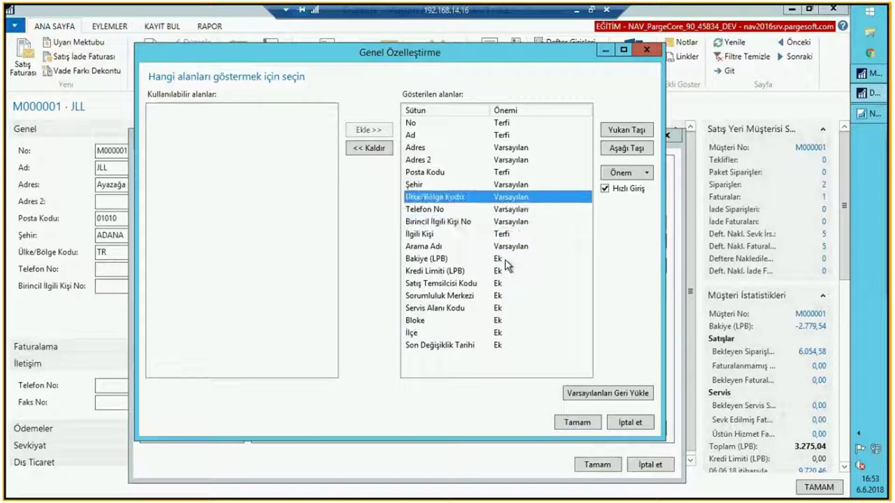
{"action": "key", "text": "Up"}
{"action": "key", "text": "Down"}
{"action": "key", "text": "Down"}
{"action": "key", "text": "Down"}
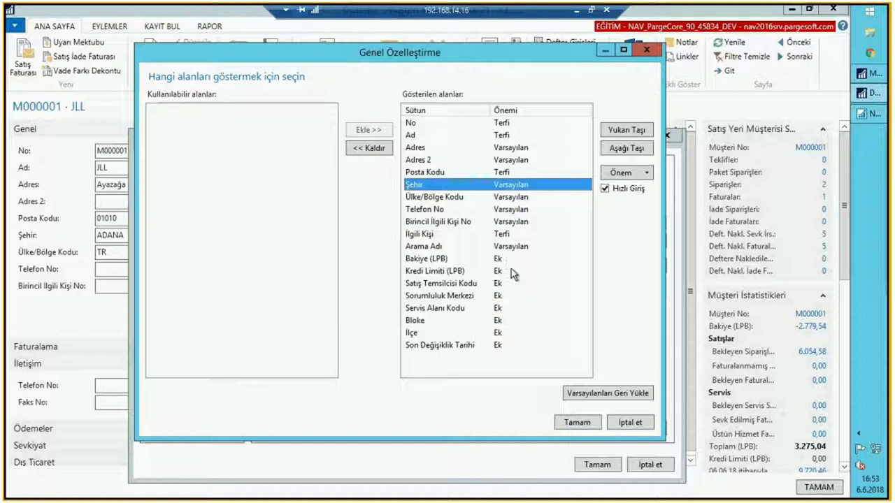
- Apply the Genel field customization and reopen the same customer's card from the list
{"action": "left_click", "coordinate": [567, 424]}
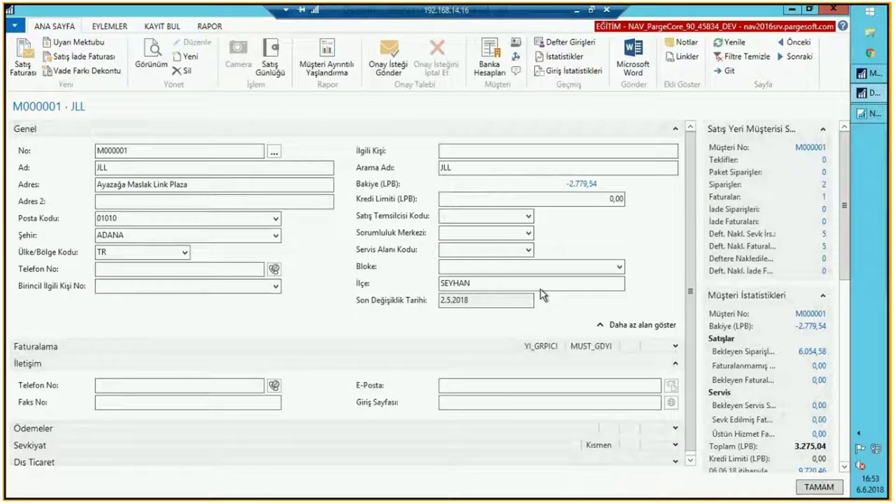
{"action": "key", "text": "Escape"}
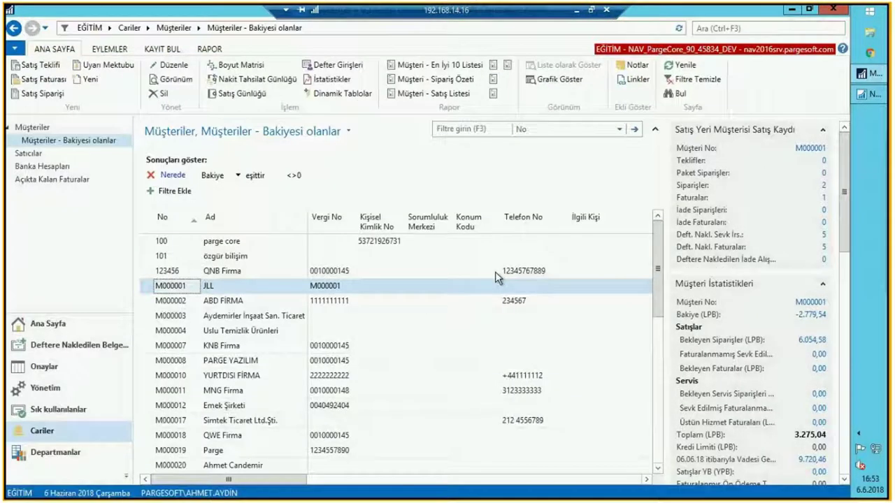
{"action": "key", "text": "Return"}
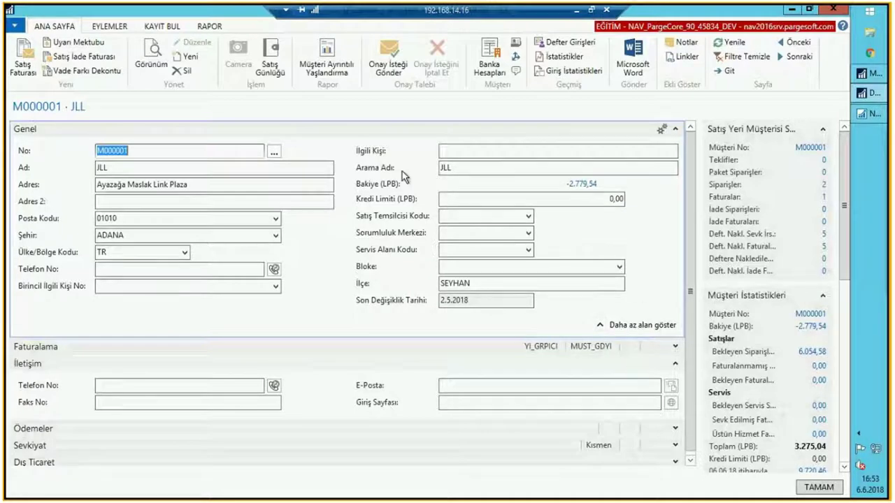
- Hide and show the additional fields of the Genel FastTab to check those following Arama Adı, and close the card
{"action": "left_click", "coordinate": [440, 170]}
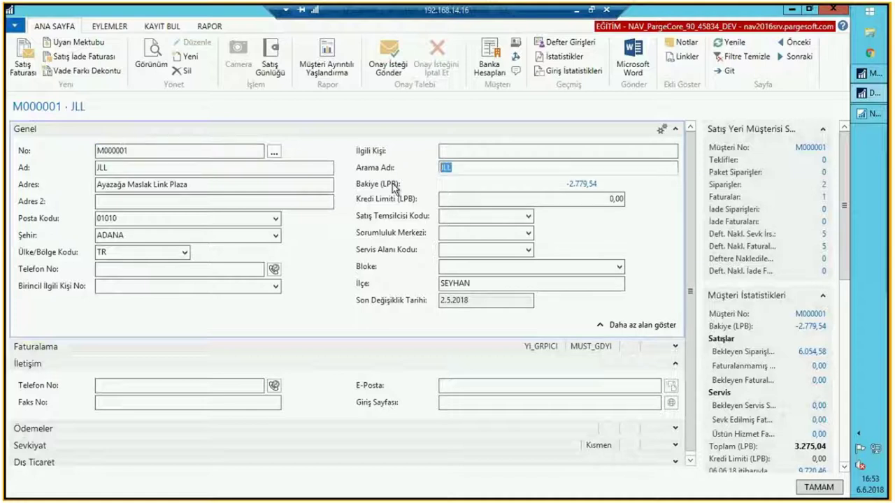
{"action": "left_click", "coordinate": [624, 327]}
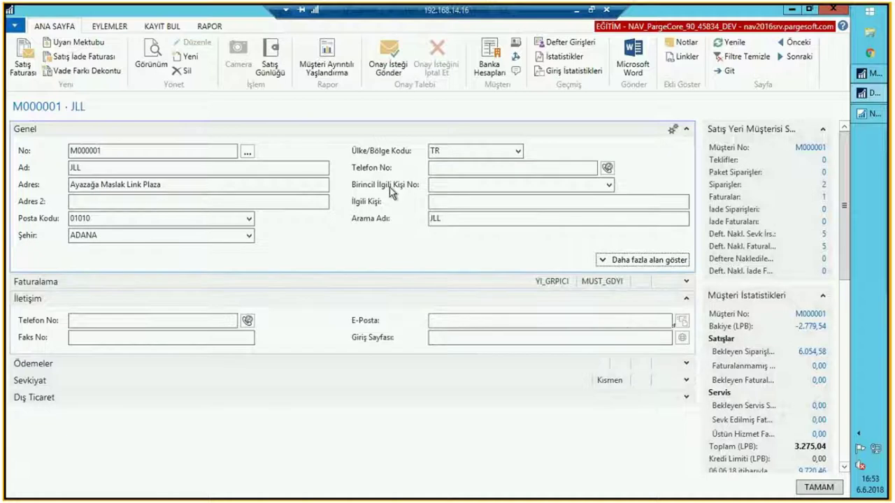
{"action": "left_click", "coordinate": [434, 219]}
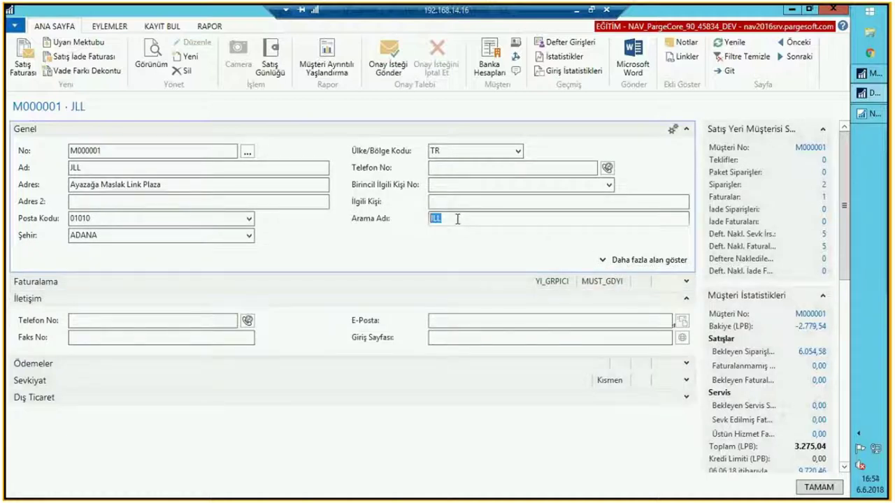
{"action": "left_click", "coordinate": [631, 261]}
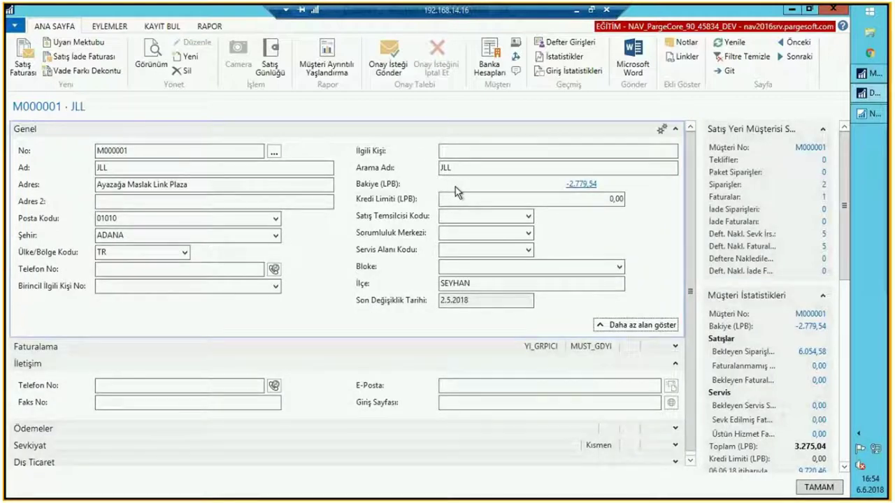
{"action": "left_click", "coordinate": [499, 198]}
{"action": "left_click", "coordinate": [498, 214]}
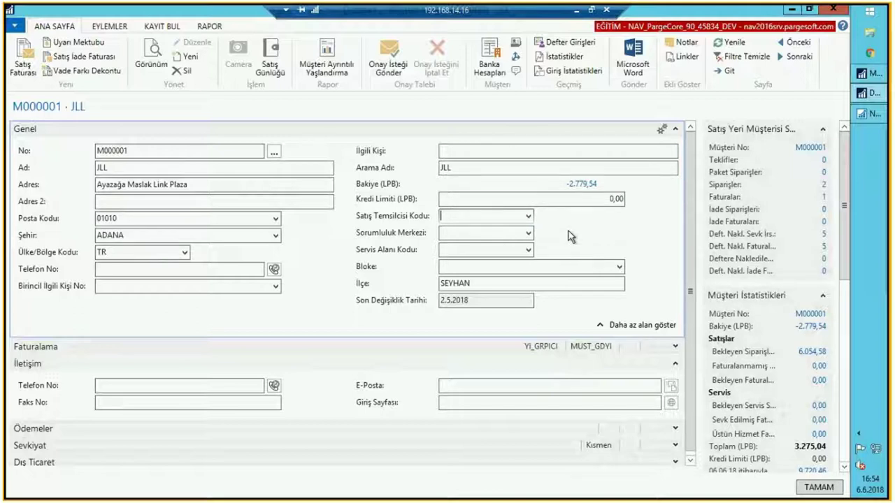
{"action": "key", "text": "Escape"}
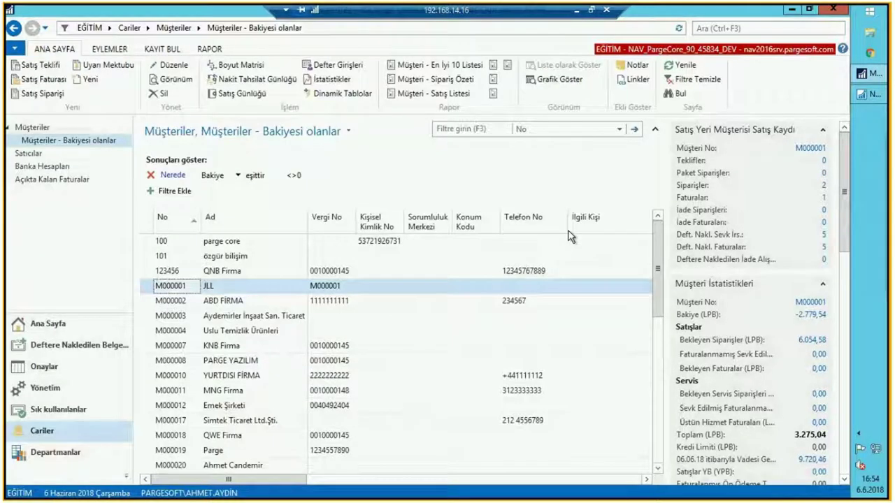